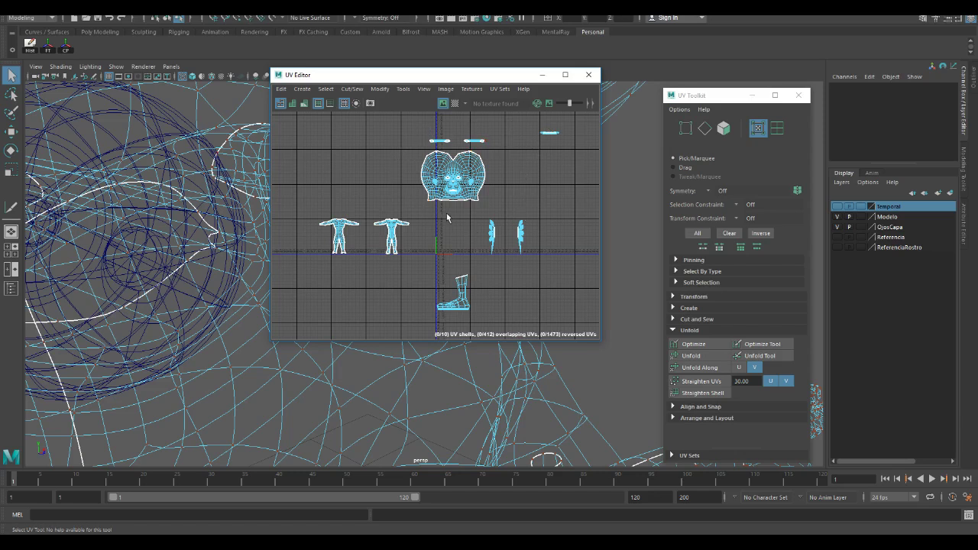
Close the UV Editor and UV Toolkit, and reopen the character scene from the recent files
left_click(564, 74)
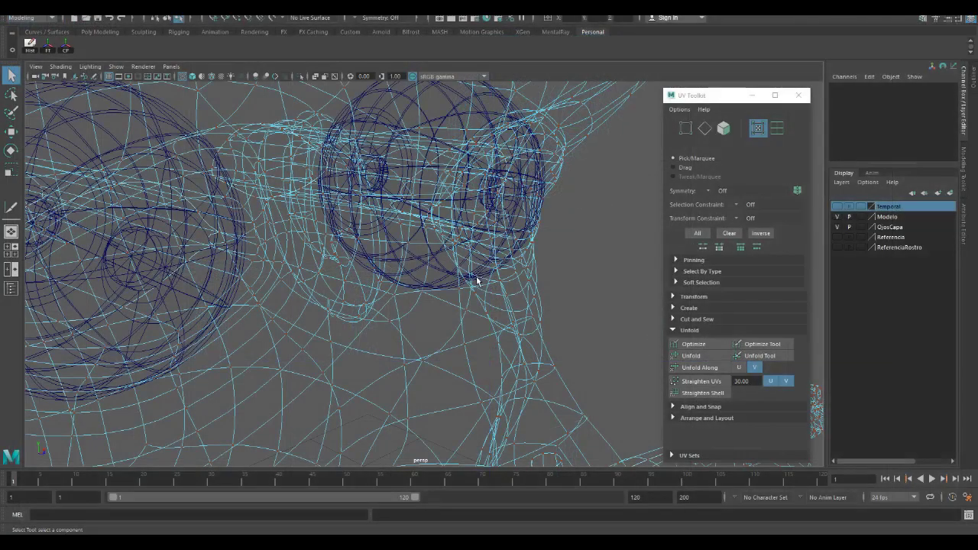
left_click(799, 94)
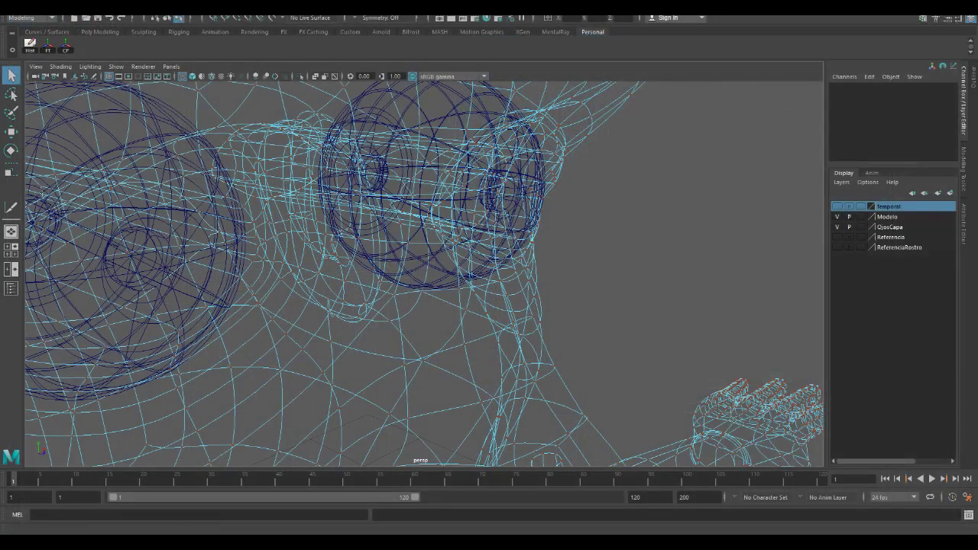
left_click(2, 18)
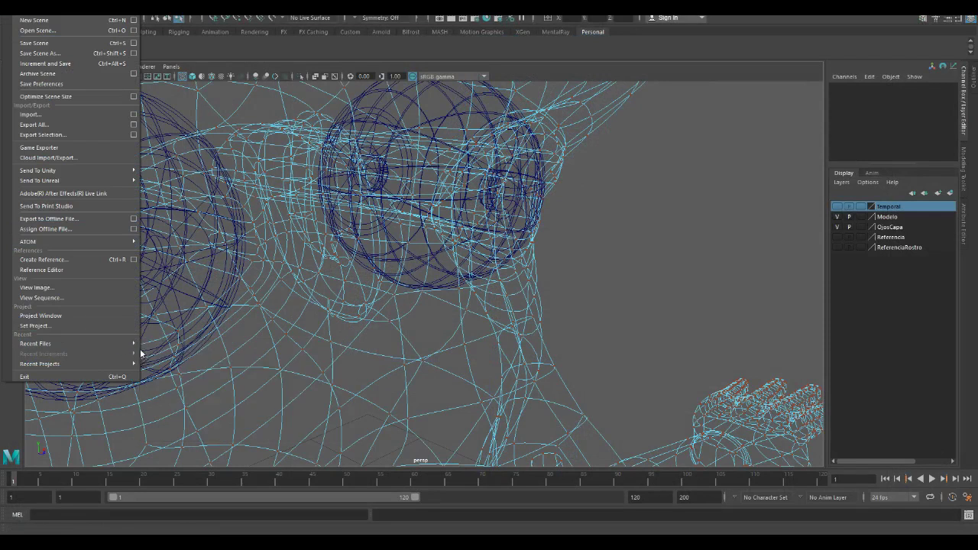
left_click(153, 345)
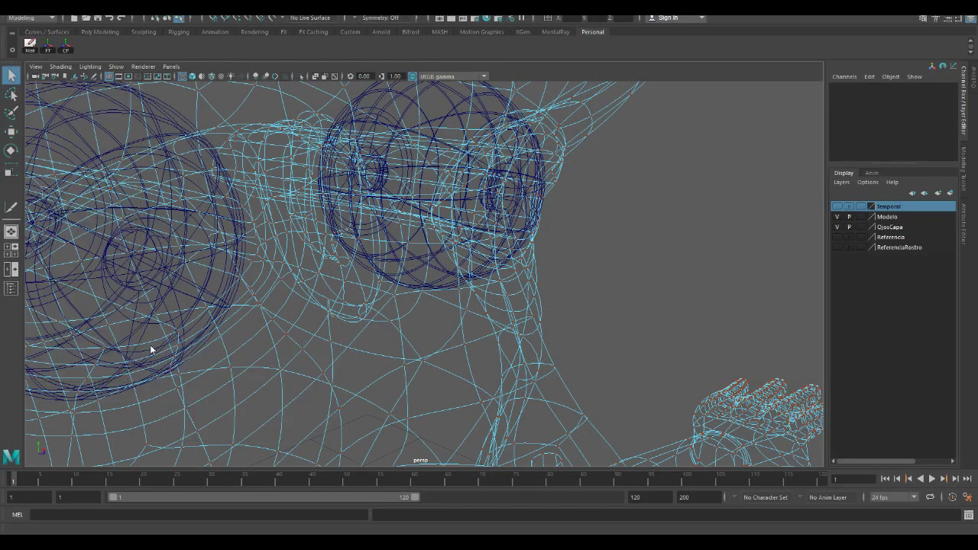
left_click(482, 268)
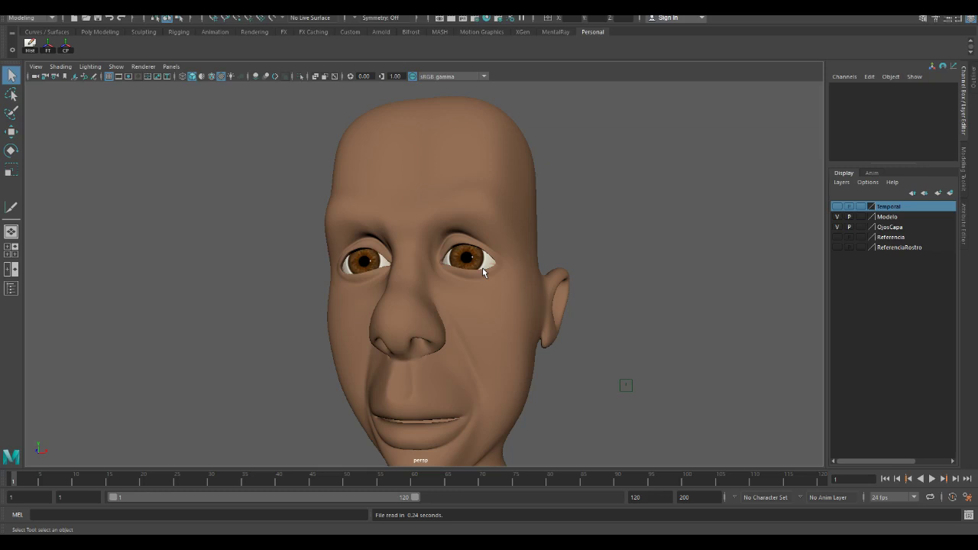
Select the Personaje mesh and open the UV Editor with the UV Toolkit to inspect its existing UV layout
left_click(478, 243)
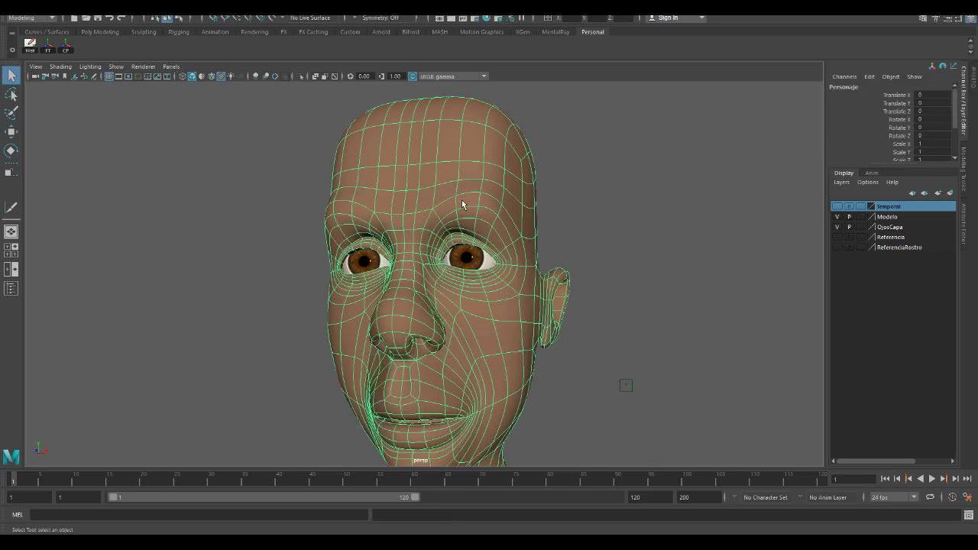
left_click(390, 17)
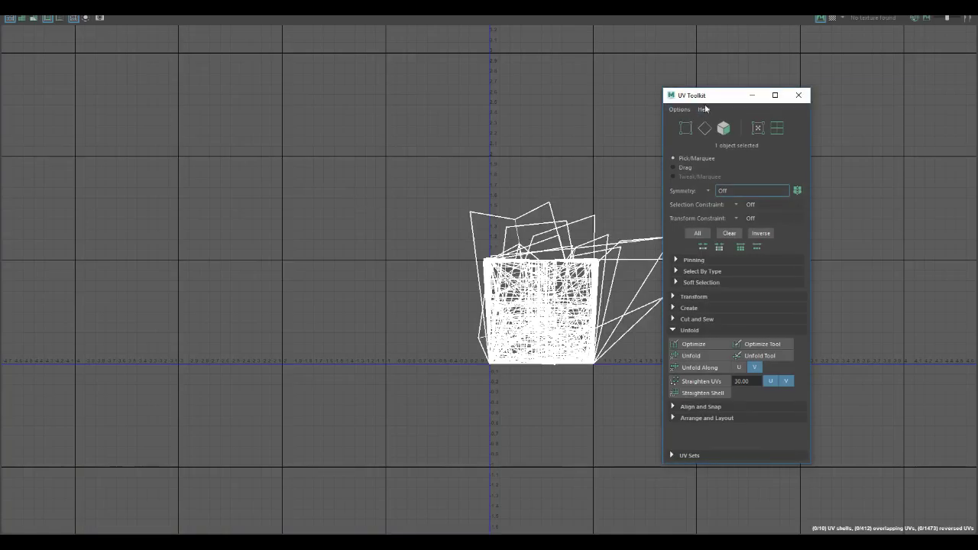
left_click_drag(707, 97, 225, 107)
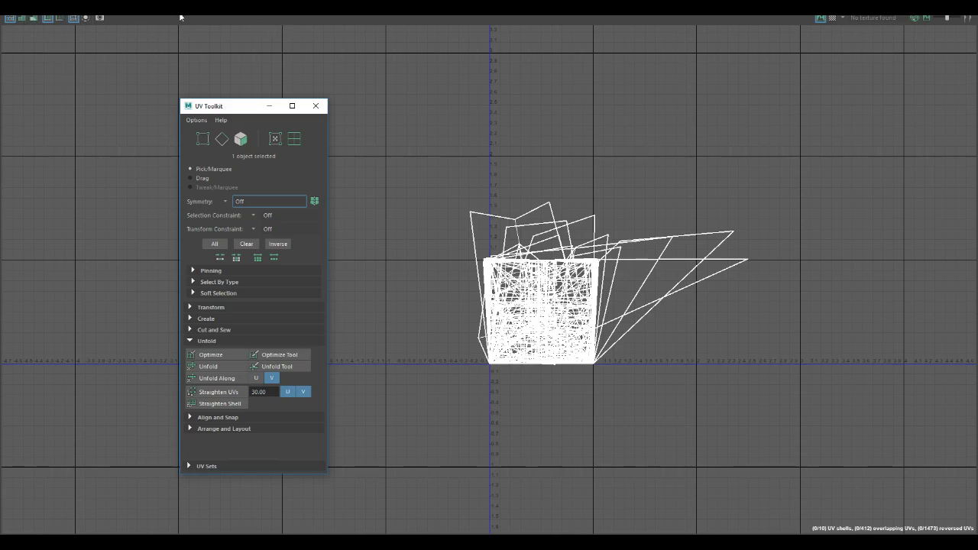
left_click(134, 10)
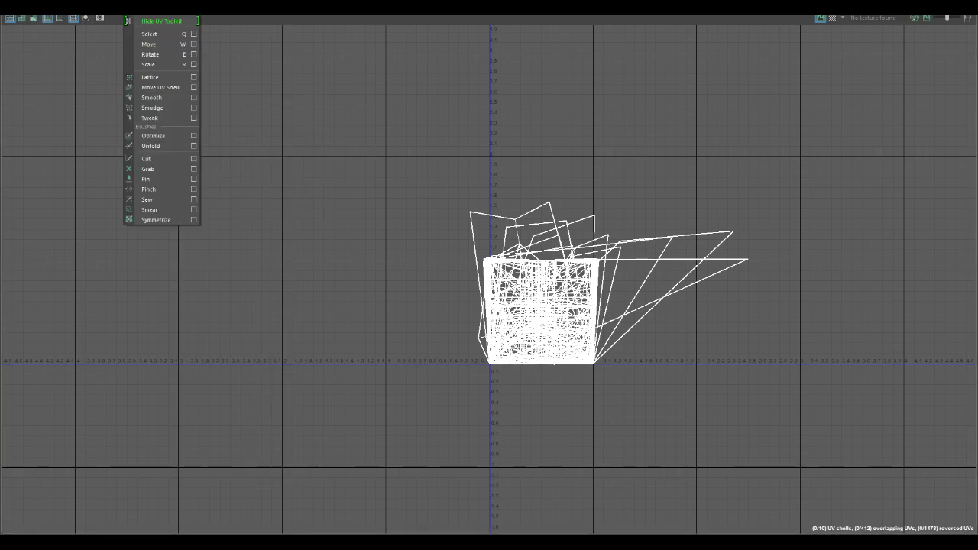
left_click(166, 43)
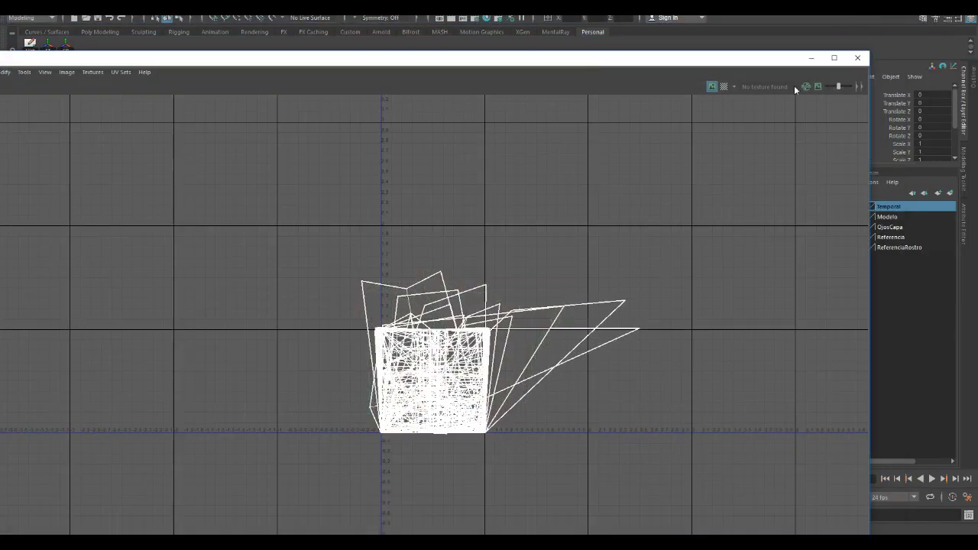
Shrink the UV Editor to a floating window and move the UV Toolkit clear of the displayed UVs
left_click_drag(869, 80, 494, 80)
left_click_drag(390, 67, 600, 29)
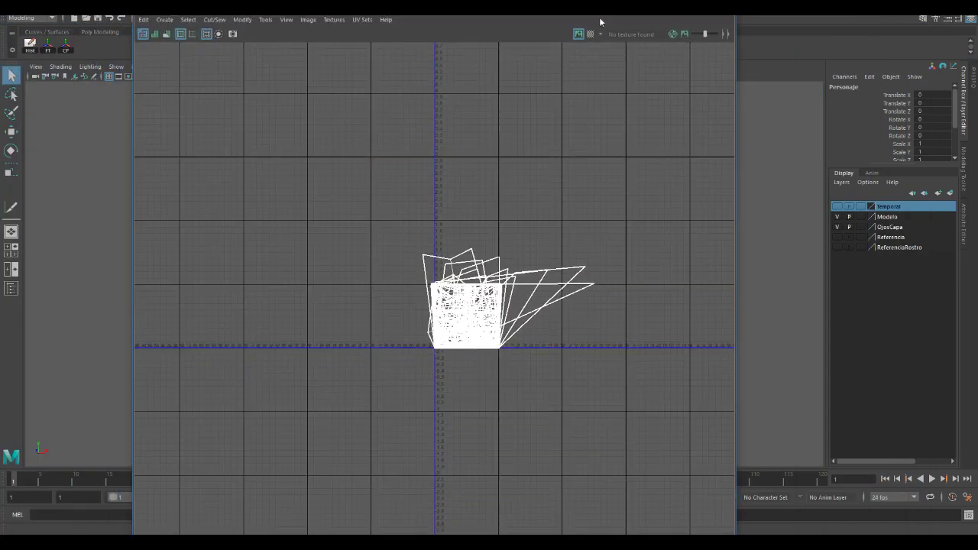
left_click_drag(341, 14, 321, 211)
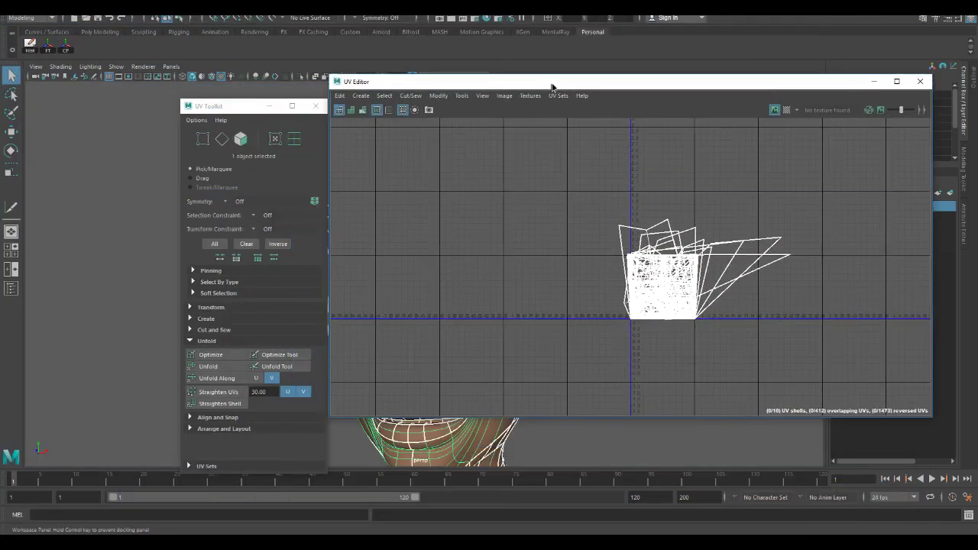
left_click_drag(233, 108, 553, 119)
left_click_drag(572, 71, 254, 5)
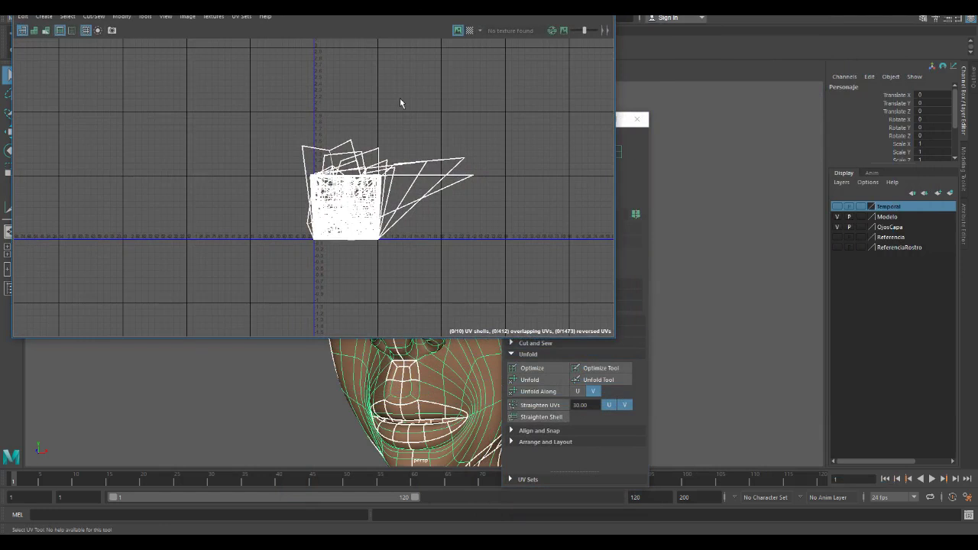
left_click(648, 157)
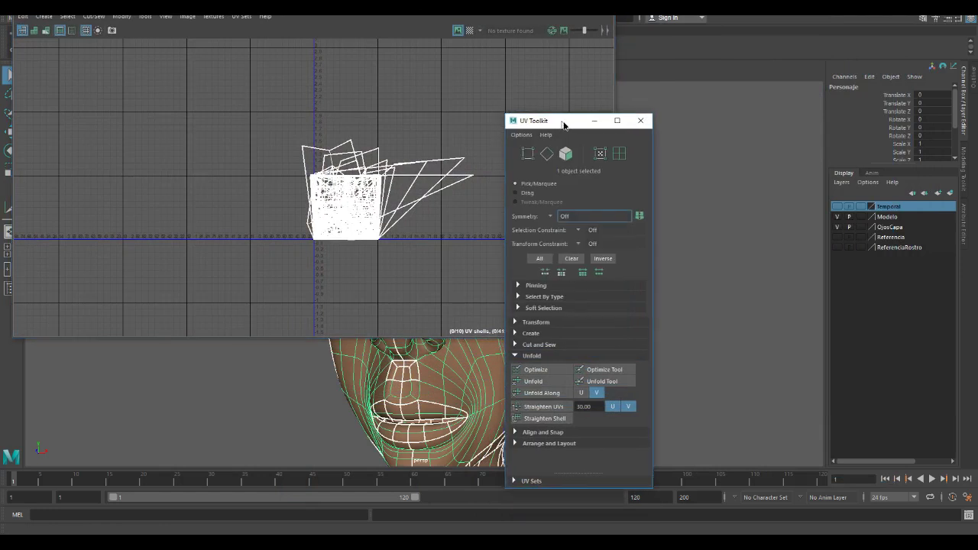
left_click_drag(558, 120, 690, 90)
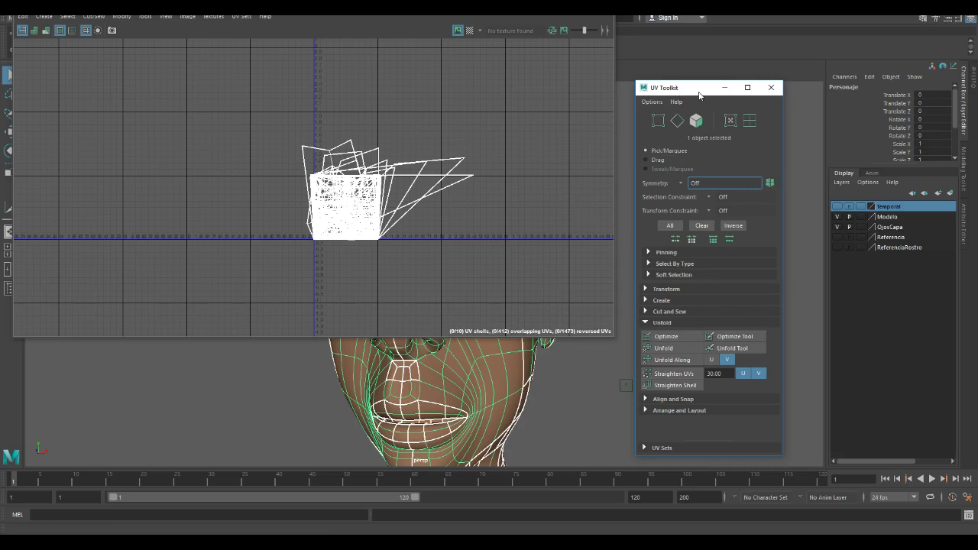
left_click_drag(699, 94, 359, 69)
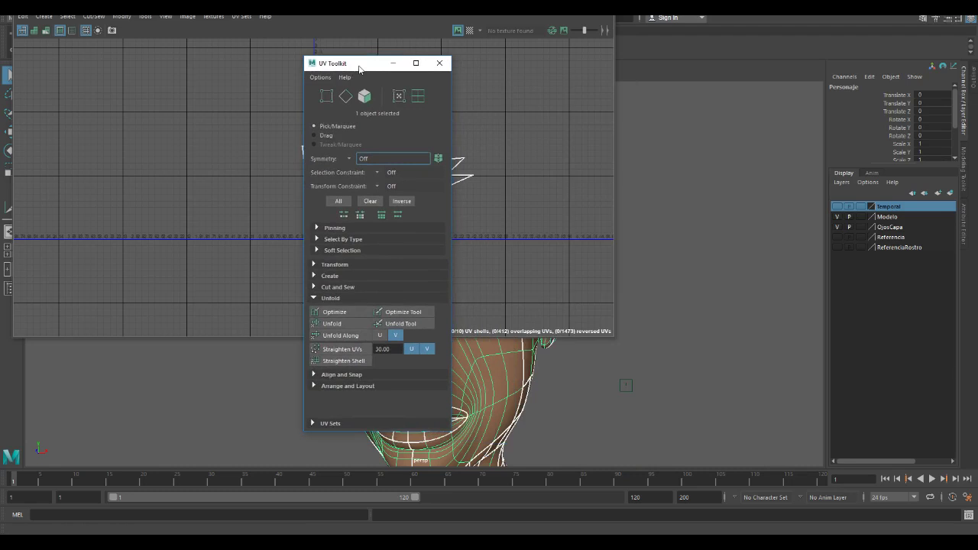
left_click_drag(359, 69, 0, 85)
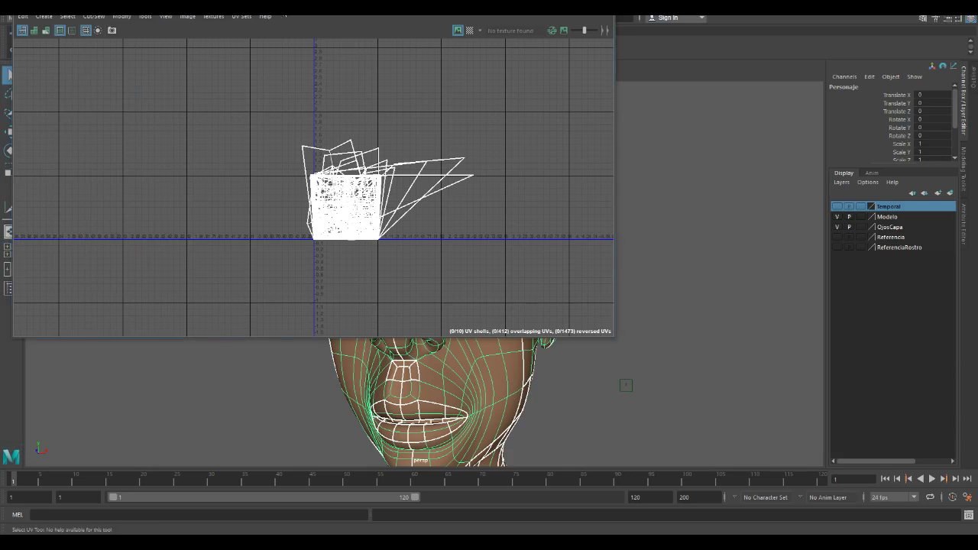
Enlarge the UV Editor window and place the UV Toolkit beside it
mouse_move(282, 6)
left_mouse_down()
mouse_move(304, 7)
mouse_move(285, 1)
left_mouse_up()
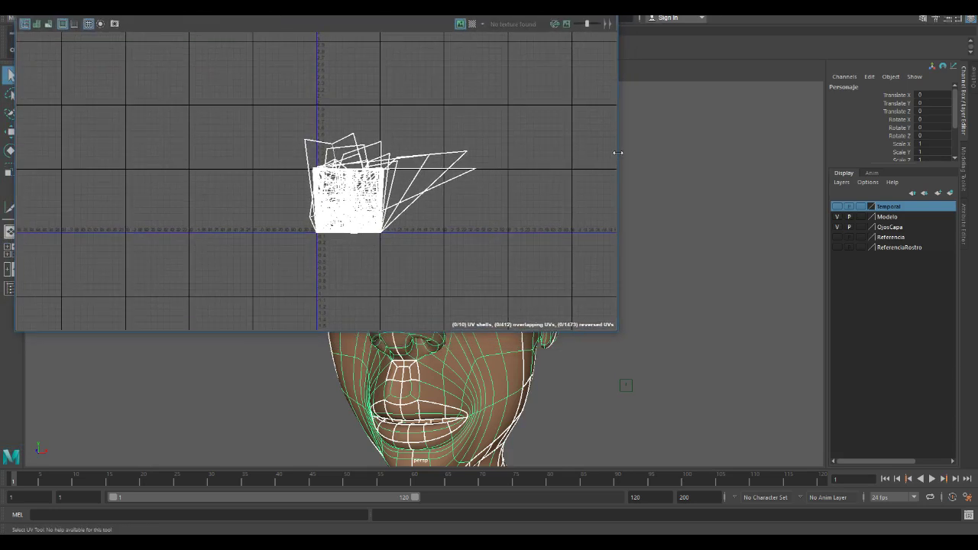
left_click_drag(617, 153, 532, 160)
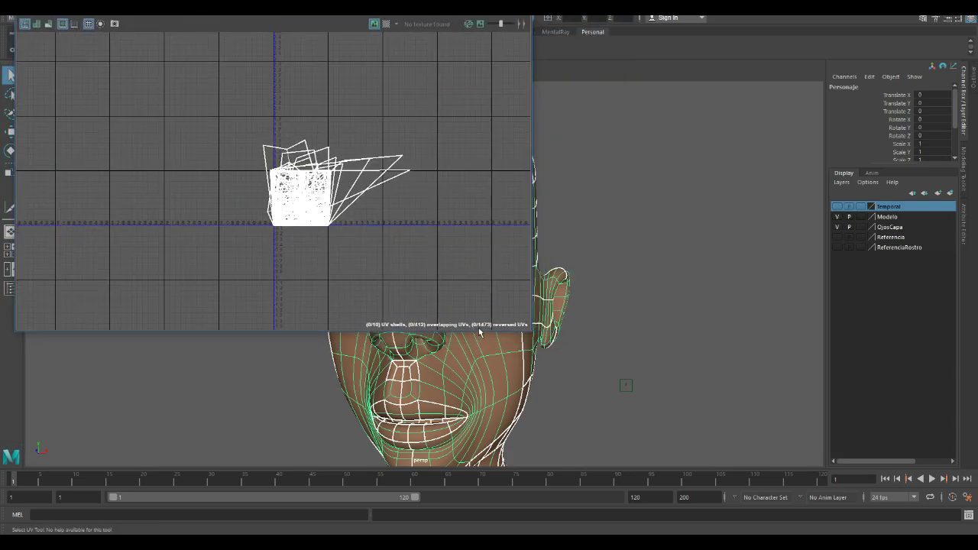
left_click_drag(479, 330, 526, 522)
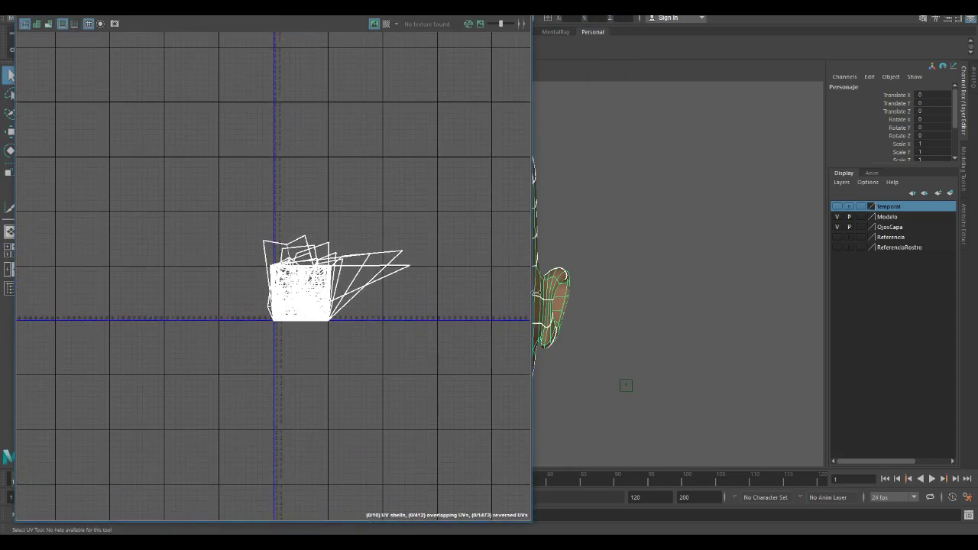
left_click_drag(534, 292, 711, 306)
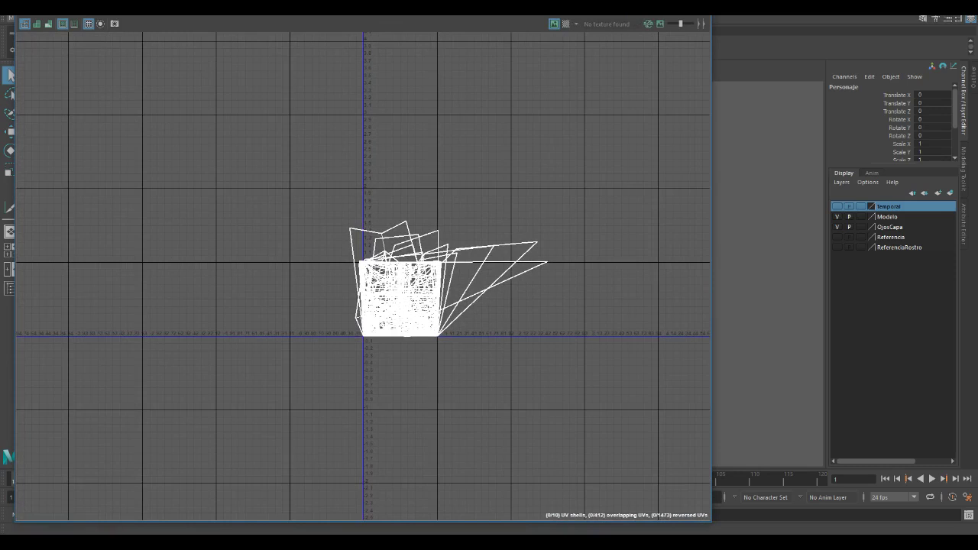
left_click_drag(328, 81, 818, 42)
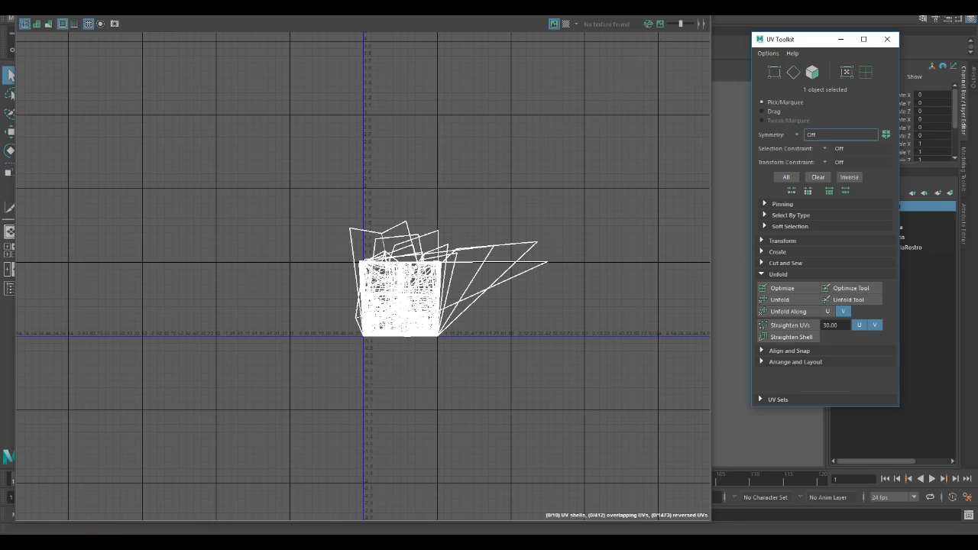
Dismiss the UV Editor, reselect the character mesh in object mode and close the UV Toolkit
left_click(615, 176)
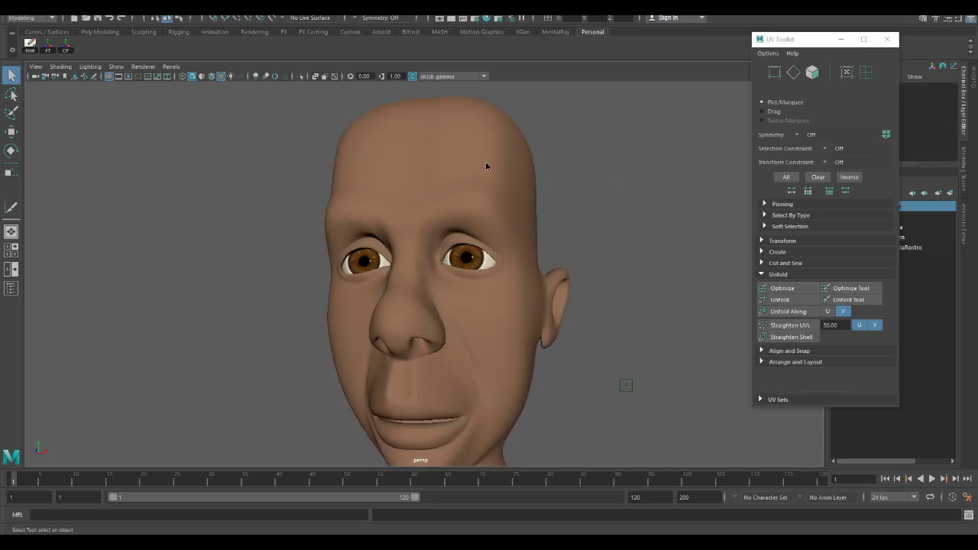
right_click_drag(486, 164, 526, 151)
left_click(525, 150)
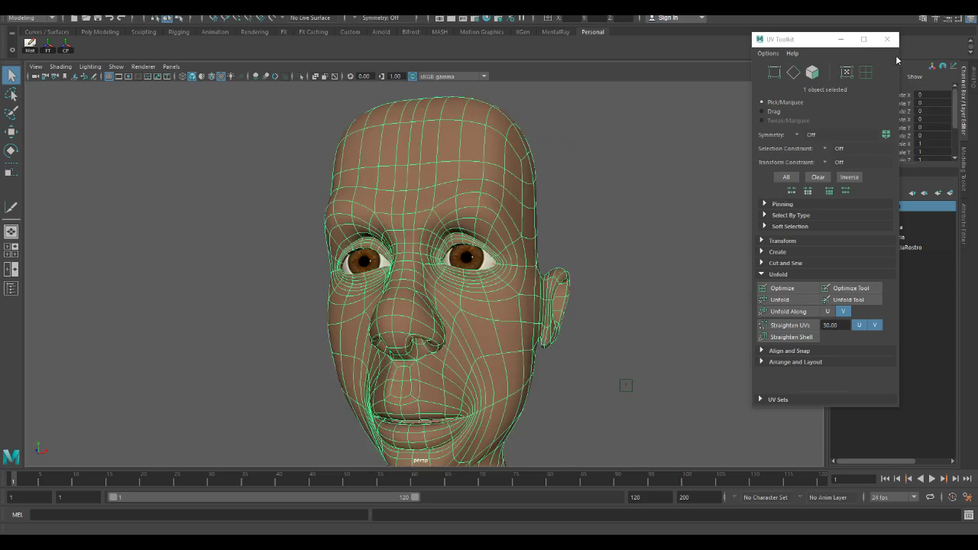
left_click(886, 39)
Examine the full character model from the front and from above, leaving its mesh selected
right_click_drag(517, 305, 333, 214, "alt")
middle_click_drag(426, 290, 454, 200, "alt")
right_click_drag(510, 256, 412, 257, "alt")
left_click_drag(413, 257, 385, 244, "alt")
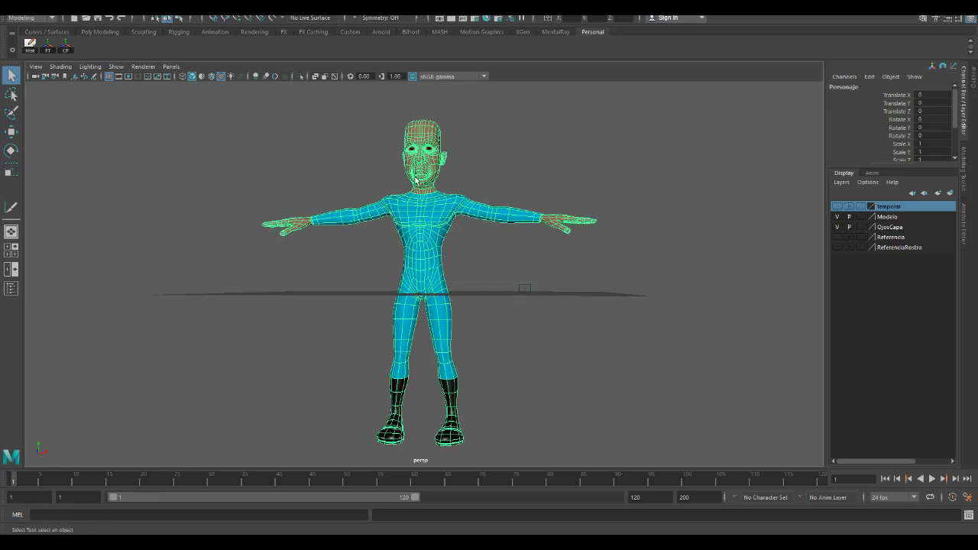
left_click(506, 163)
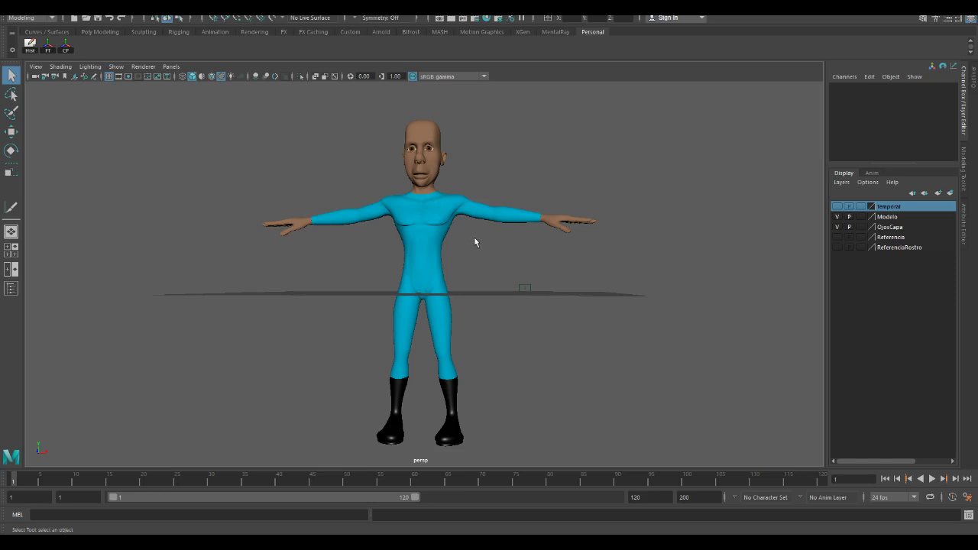
mouse_move(472, 249)
left_mouse_down("alt")
mouse_move(502, 320)
mouse_move(457, 318)
left_mouse_up("alt")
scroll(471, 304, "up", 4)
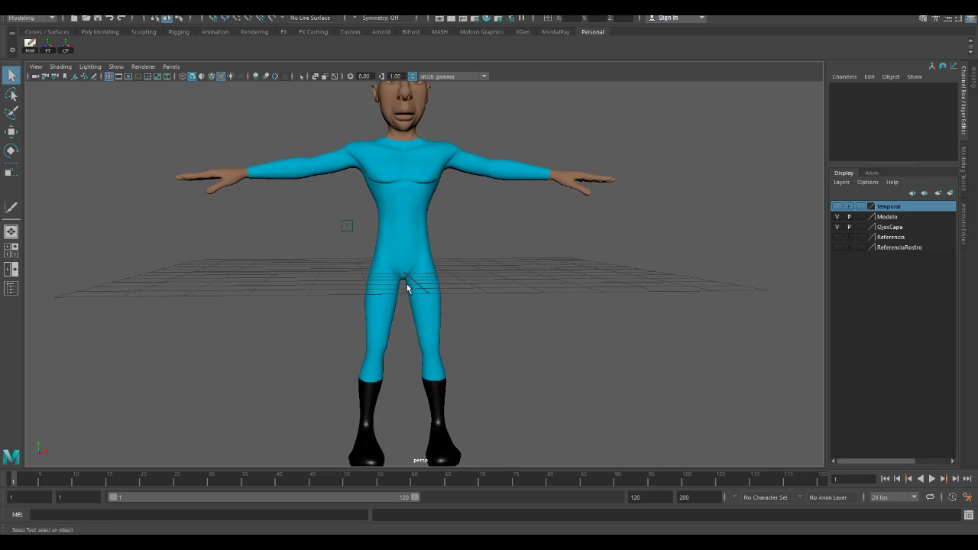
left_click_drag(236, 185, 211, 208, "alt")
left_click(235, 187)
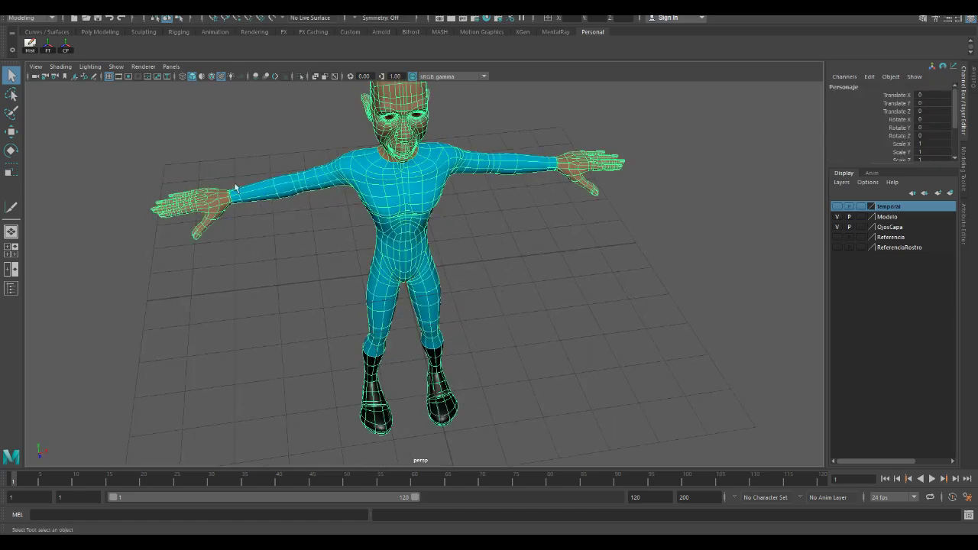
Examine the mesh topology on the back of the character's right hand up close
right_click_drag(235, 187, 229, 213, "alt")
middle_click_drag(230, 213, 585, 264, "alt")
right_click_drag(510, 222, 528, 366, "alt")
left_click_drag(527, 222, 476, 236, "alt")
right_click_drag(476, 236, 436, 232, "alt")
left_click_drag(436, 231, 451, 219, "alt")
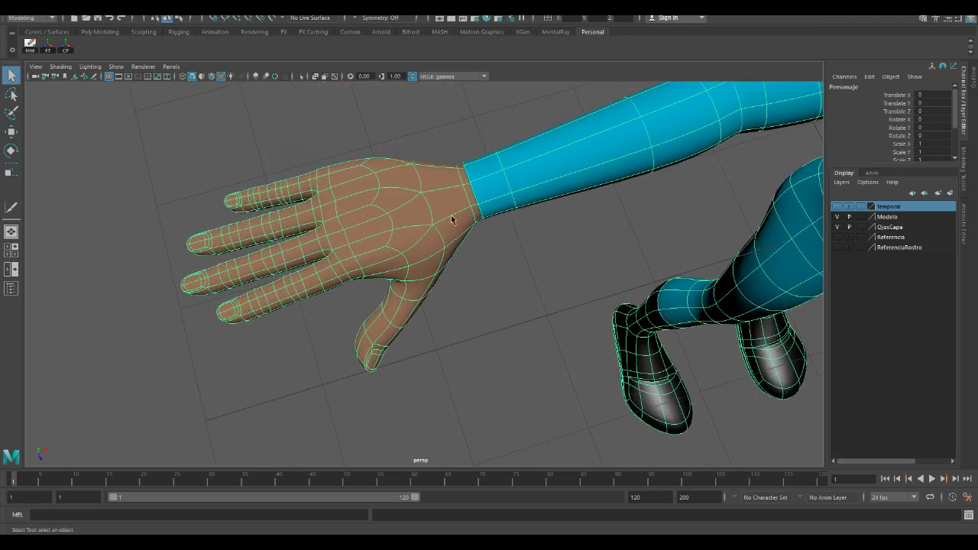
right_click_drag(451, 220, 471, 270, "alt")
left_click_drag(471, 270, 447, 213, "alt")
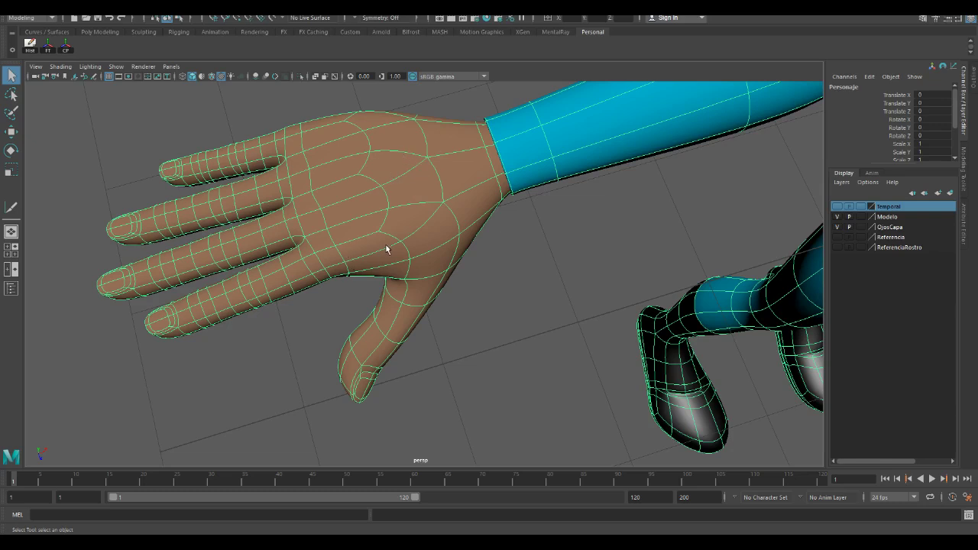
Compare the palm and back of the right hand, including the wrist edge where the sleeve begins
left_click_drag(399, 251, 381, 298, "alt")
scroll(408, 251, "up", 5)
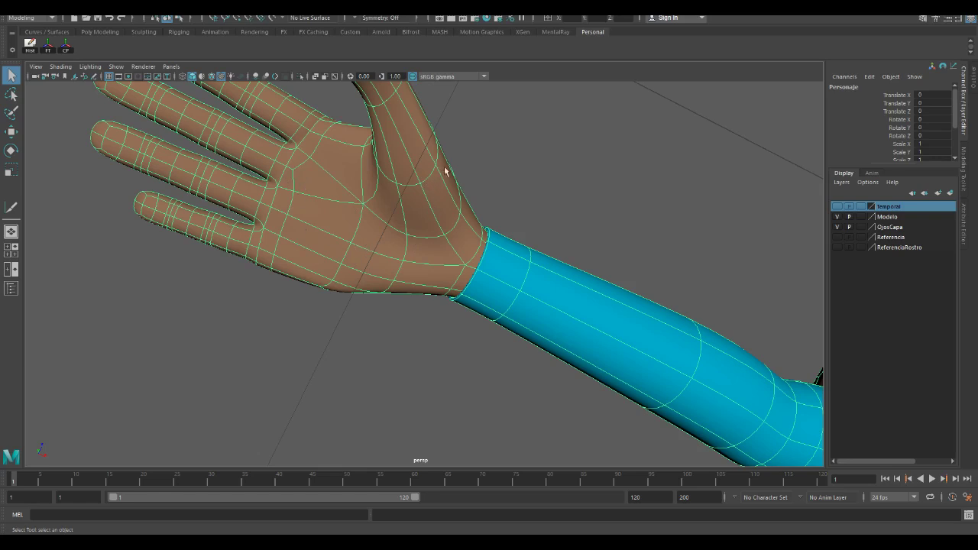
left_click_drag(447, 171, 432, 278, "alt")
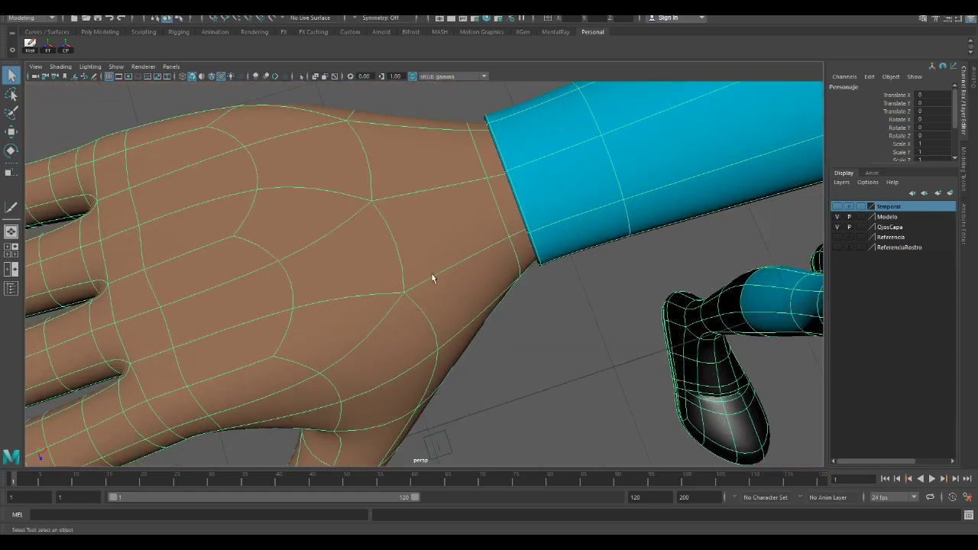
right_click_drag(430, 267, 313, 263, "alt")
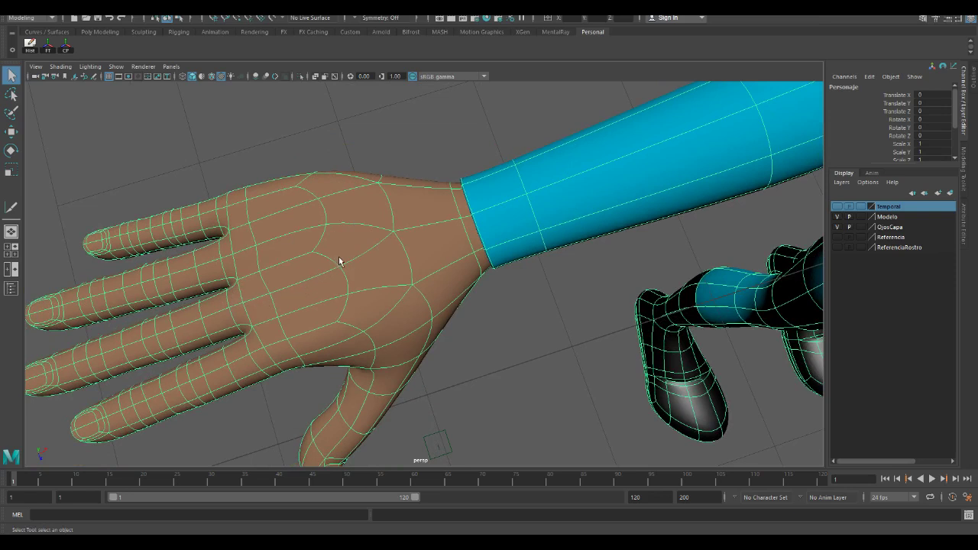
left_click_drag(340, 275, 241, 281, "alt")
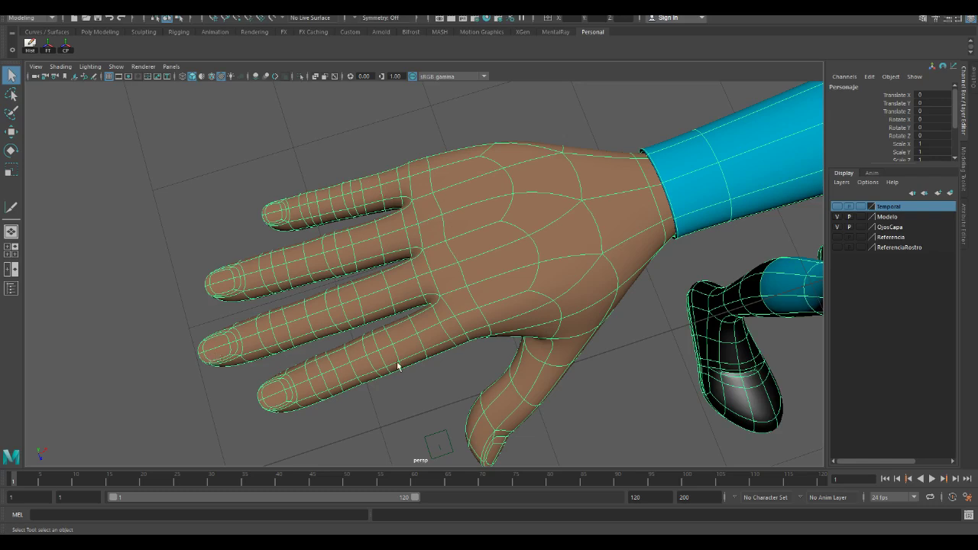
left_click_drag(433, 351, 416, 307, "alt")
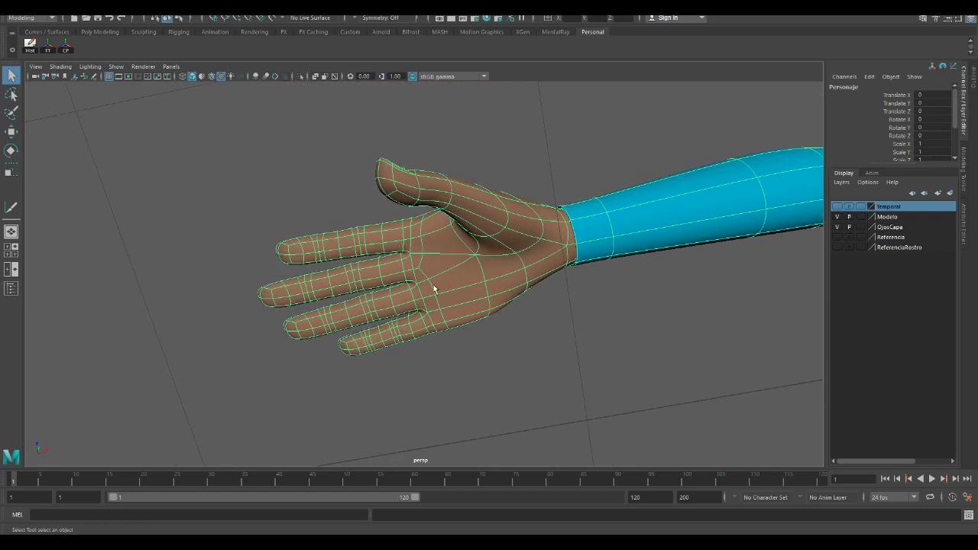
Select the UVs of the character's right hand to inspect the area, and return to object mode with the selection cleared
left_click_drag(436, 291, 506, 331, "alt")
right_click_drag(506, 332, 509, 364, "alt")
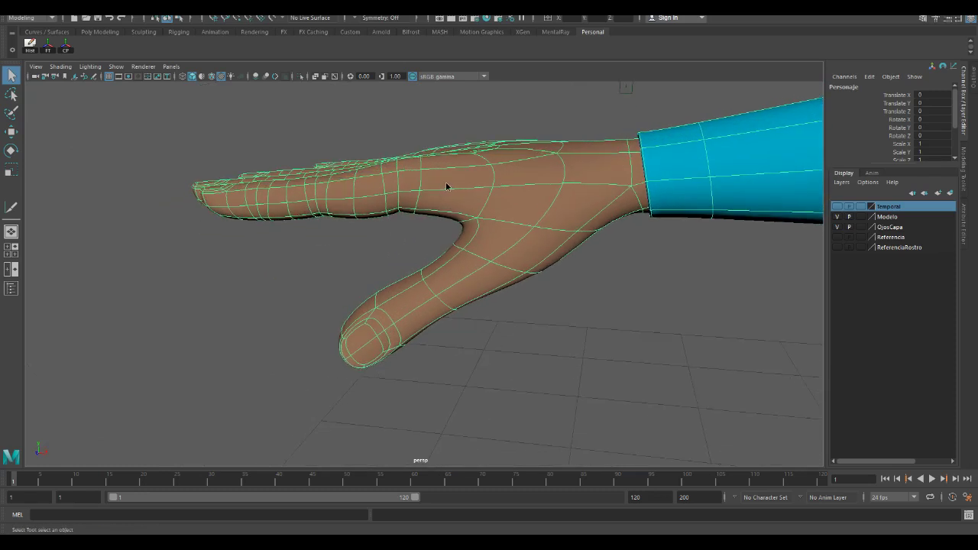
right_click_drag(446, 184, 524, 183)
left_click_drag(115, 102, 635, 401)
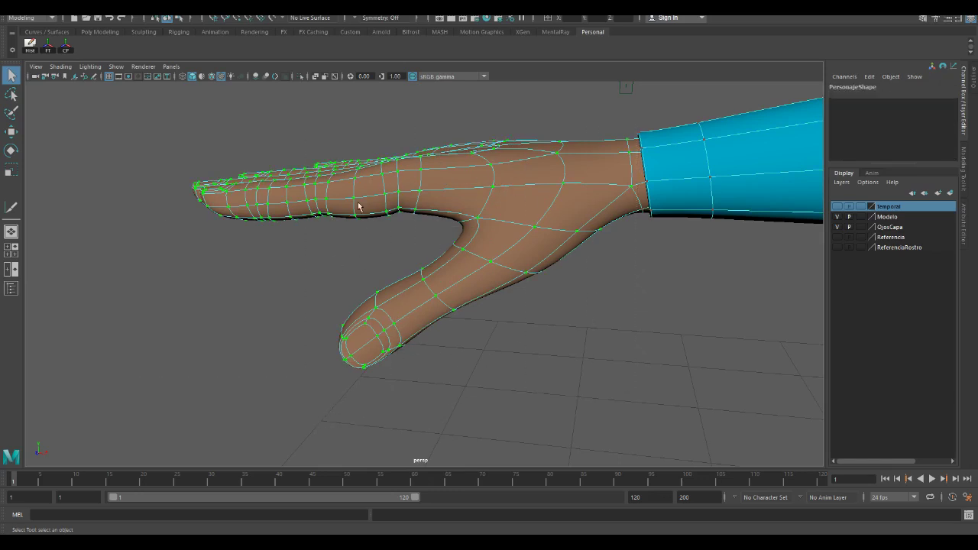
left_click_drag(355, 283, 365, 244, "alt")
left_click_drag(397, 282, 467, 345, "alt")
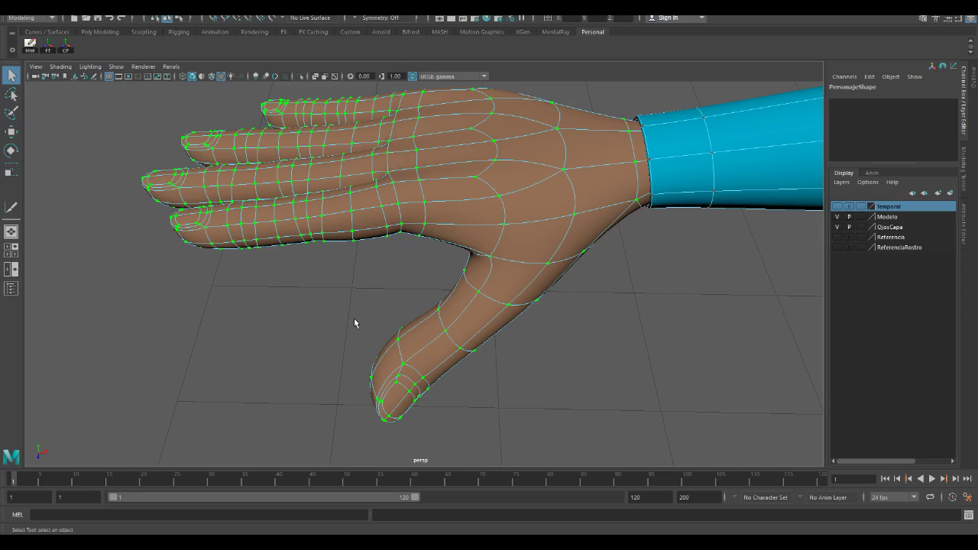
right_click_drag(524, 231, 556, 232)
left_click(603, 327)
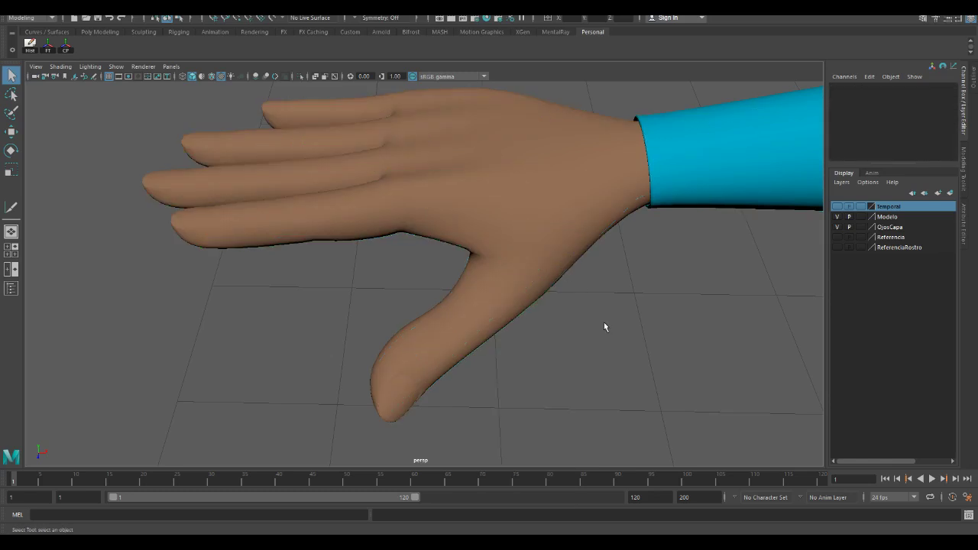
Examine the right hand, the sleeve up to the shoulder and the front of the character's torso
right_click_drag(620, 356, 449, 253, "alt")
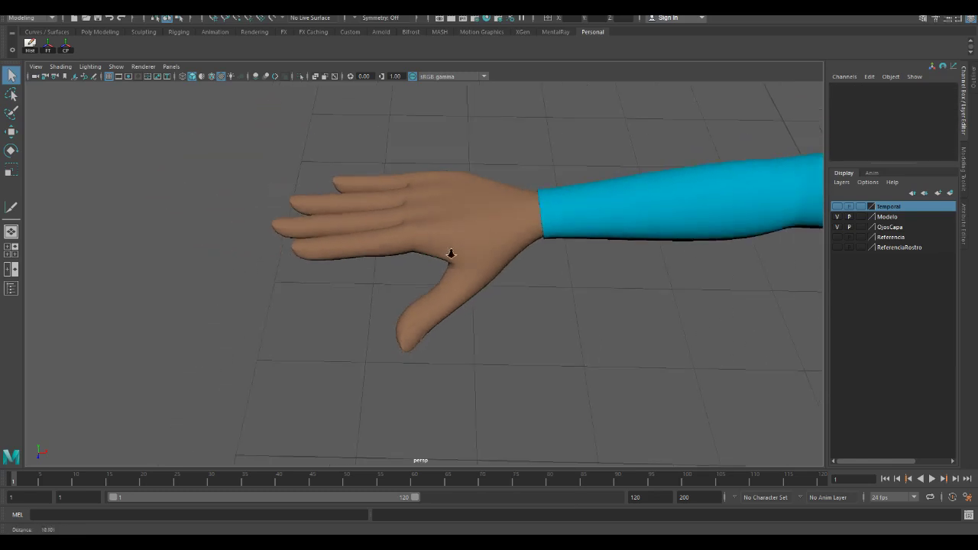
left_click_drag(449, 253, 400, 299, "alt")
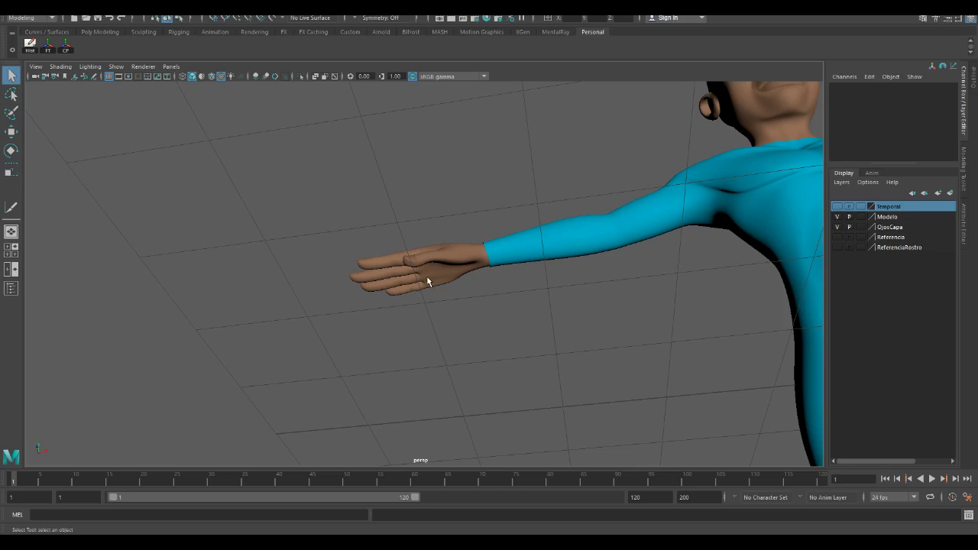
left_click_drag(450, 294, 425, 312, "alt")
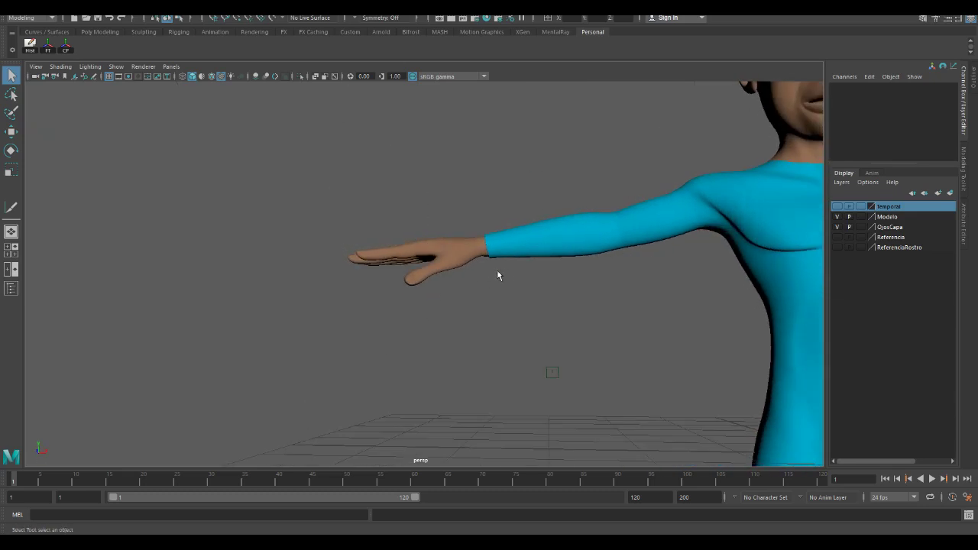
left_click_drag(497, 276, 332, 304, "alt")
right_click_drag(466, 280, 418, 312, "alt")
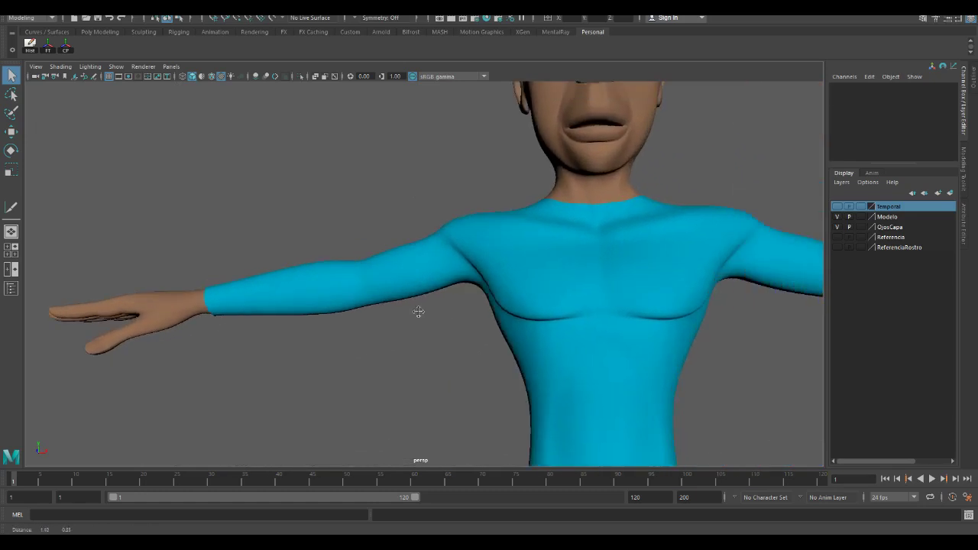
middle_click_drag(418, 311, 504, 280, "alt")
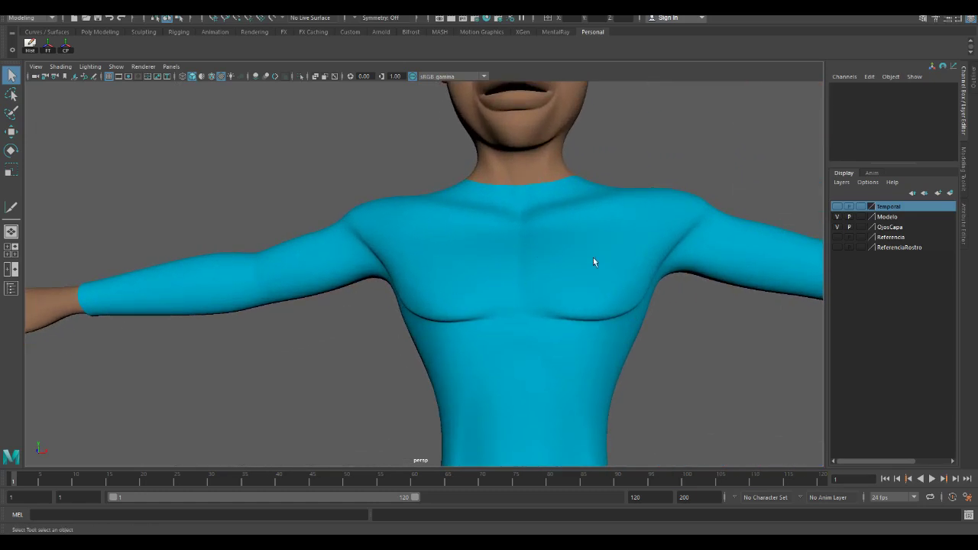
right_click_drag(561, 363, 469, 365, "alt")
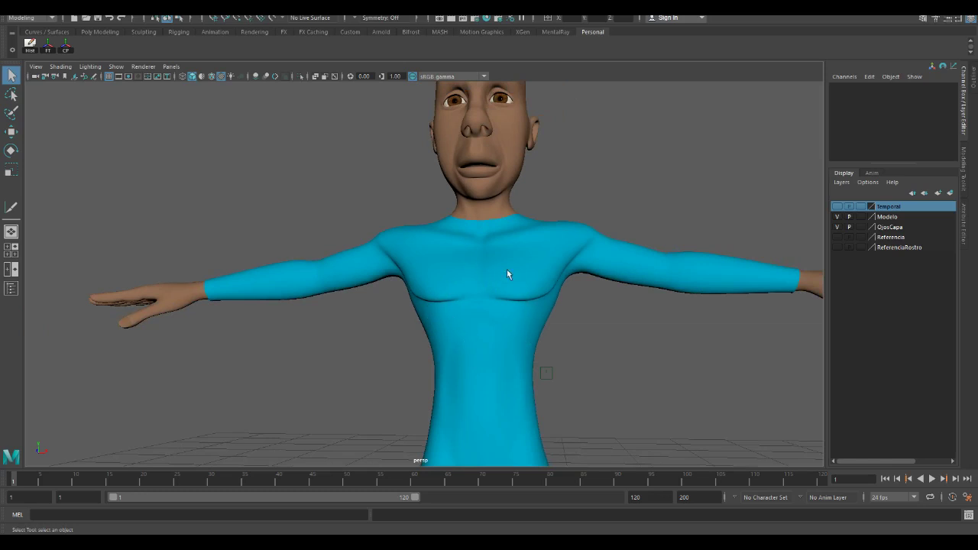
middle_click_drag(467, 306, 450, 249, "alt")
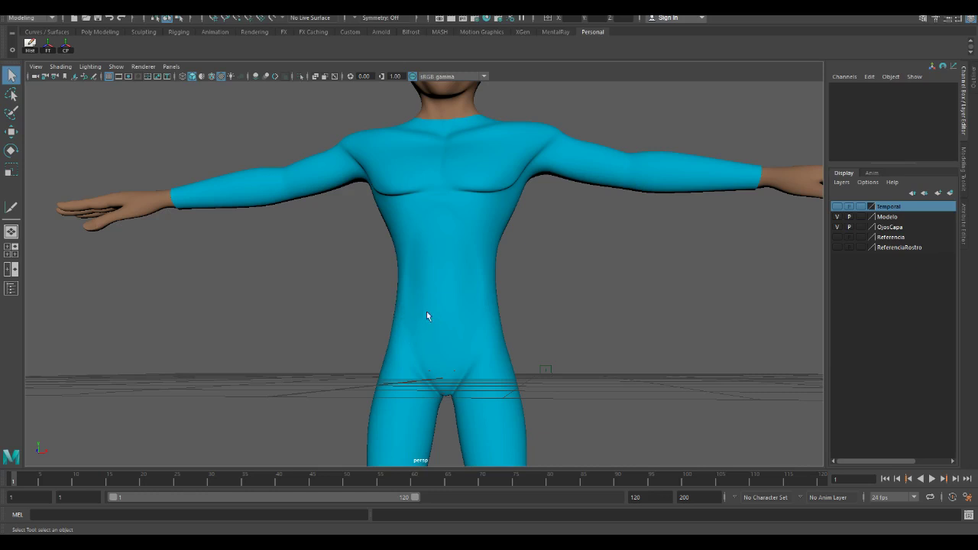
Examine the blue suit around the legs, hips, side and back, ending at the front of the torso
left_click_drag(500, 319, 418, 241, "alt")
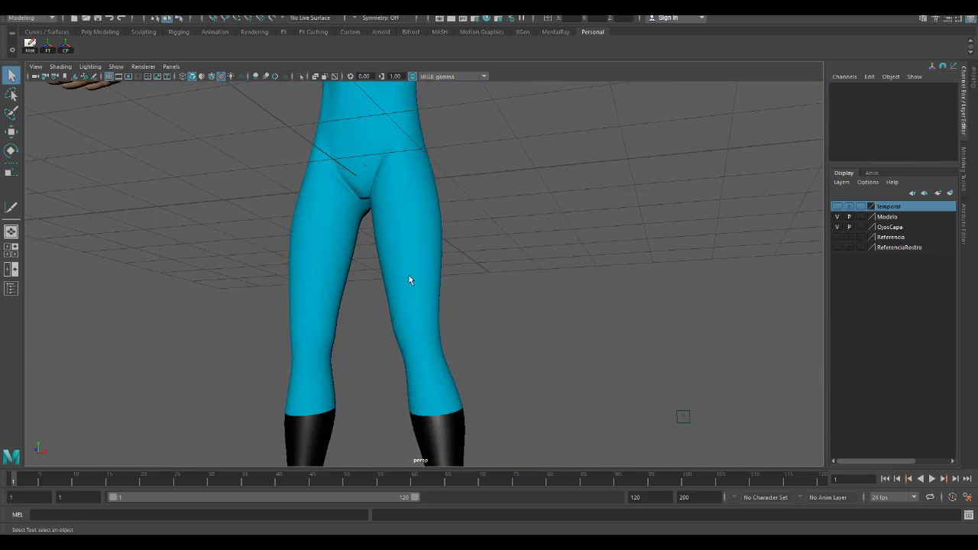
left_click_drag(409, 281, 342, 333, "alt")
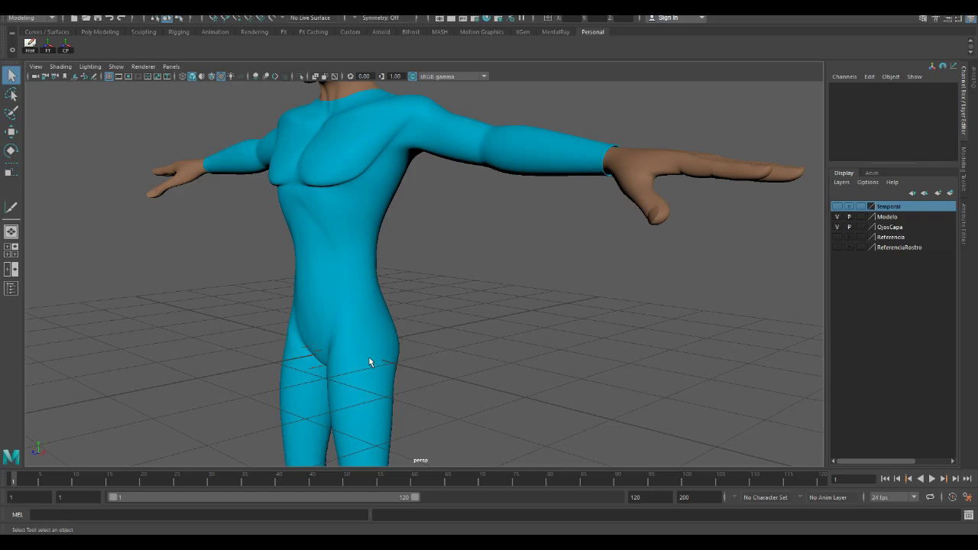
left_click_drag(363, 353, 413, 342, "alt")
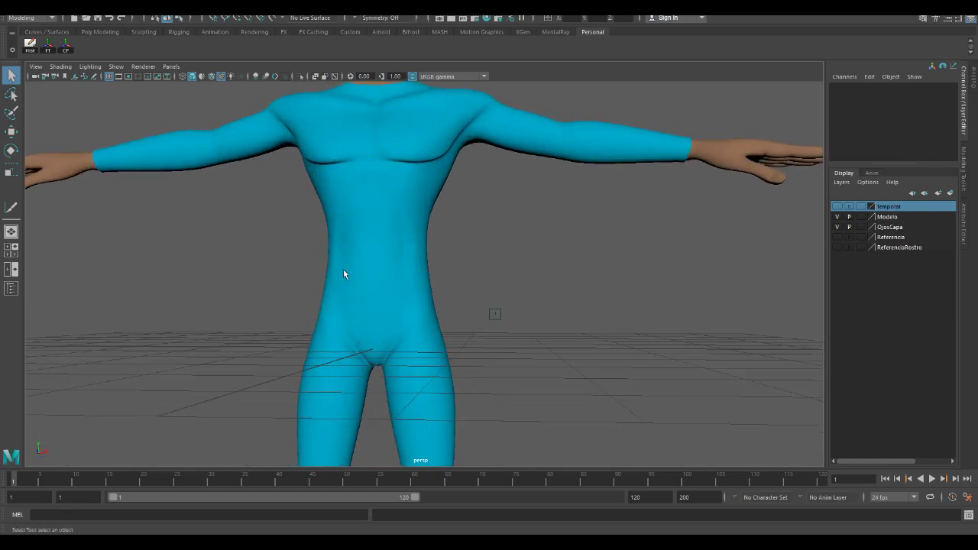
left_click_drag(354, 299, 441, 181, "alt")
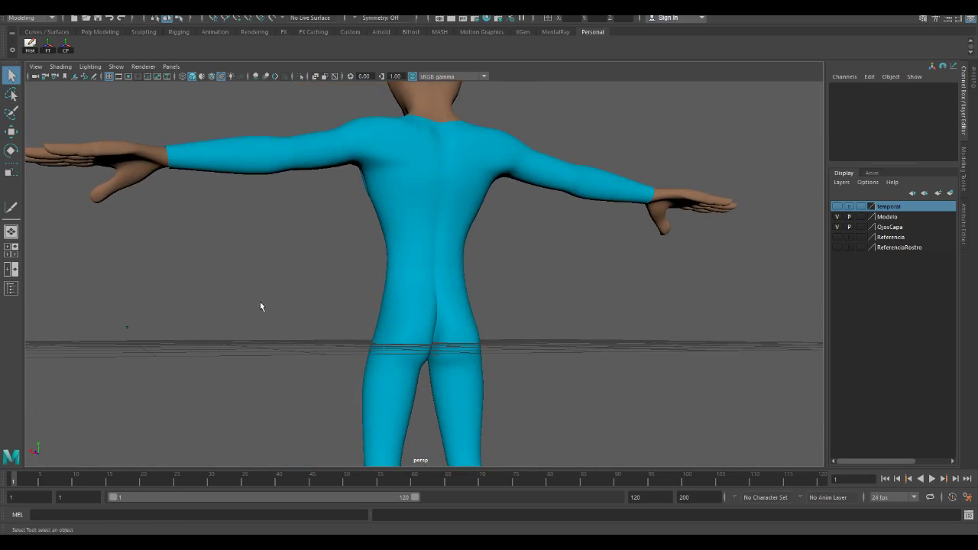
left_click_drag(262, 305, 451, 327, "alt")
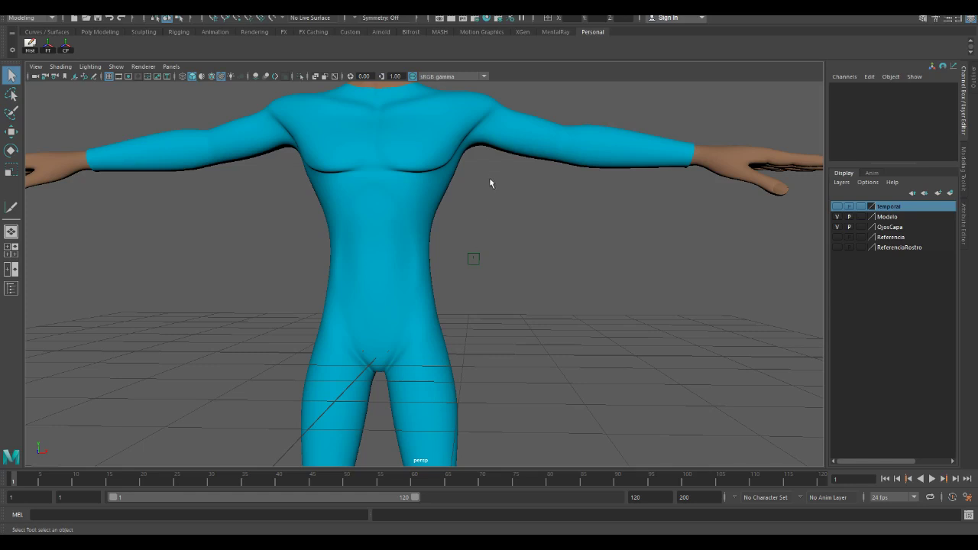
left_click_drag(535, 238, 418, 163, "alt")
left_click_drag(470, 205, 464, 305, "alt")
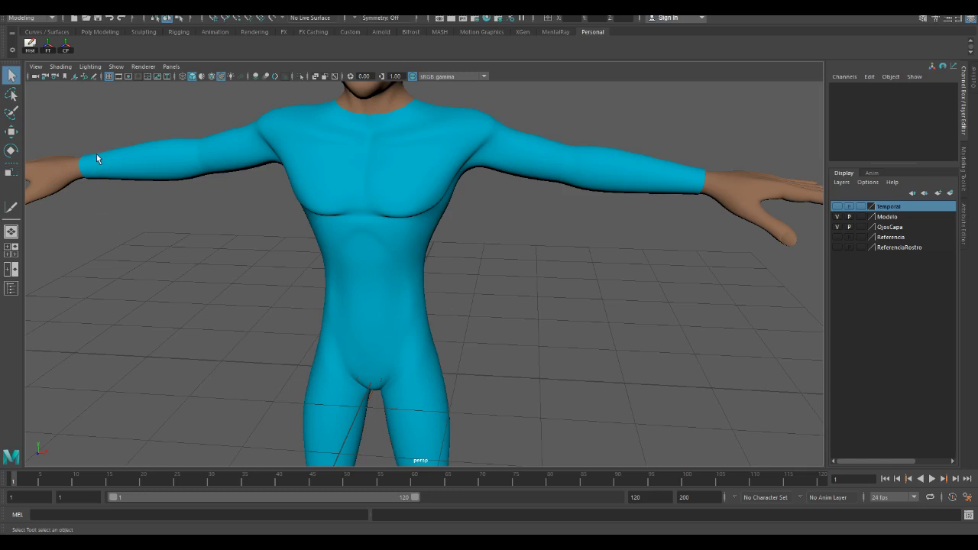
Check the suit's mesh topology by briefly selecting the character, and compare the arms, back and legs with the mesh deselected
left_click(96, 174)
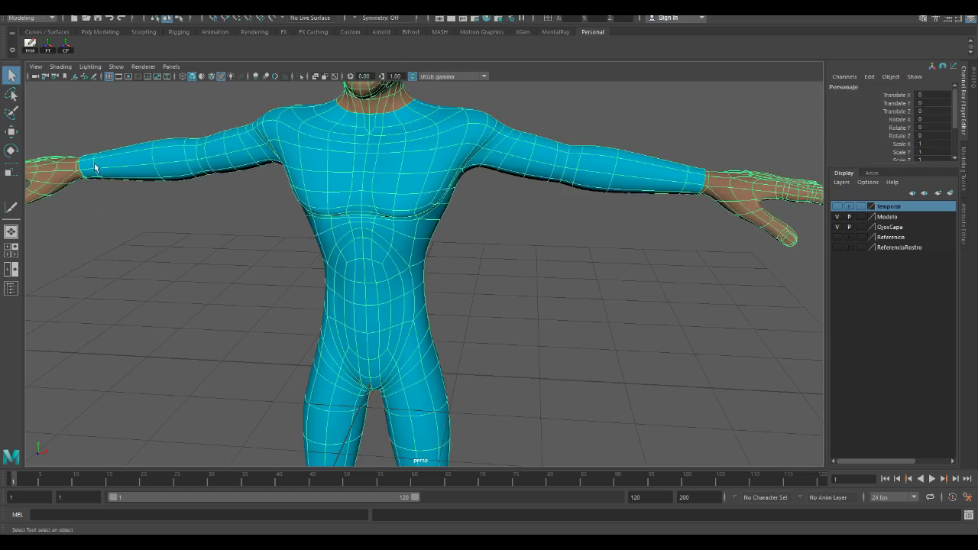
left_click(87, 176)
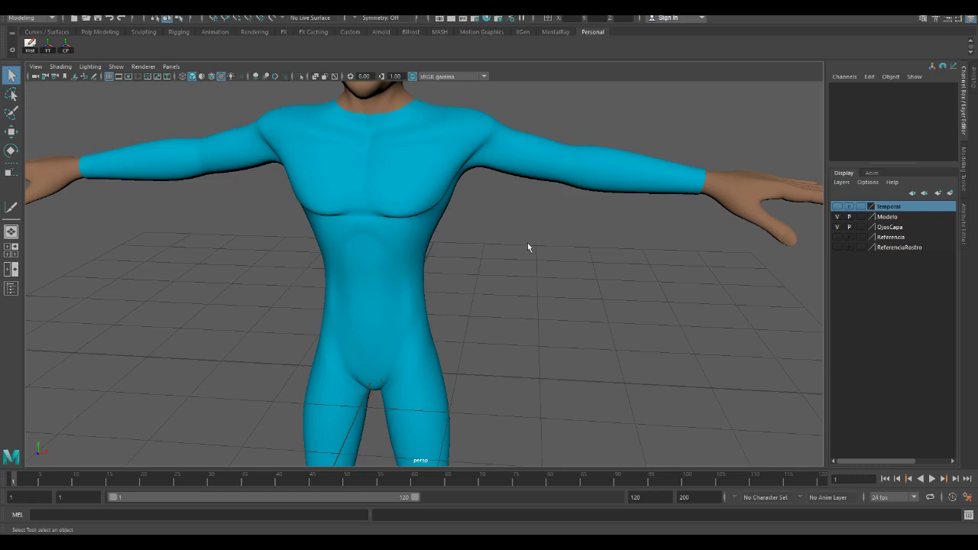
left_click_drag(527, 243, 404, 193, "alt")
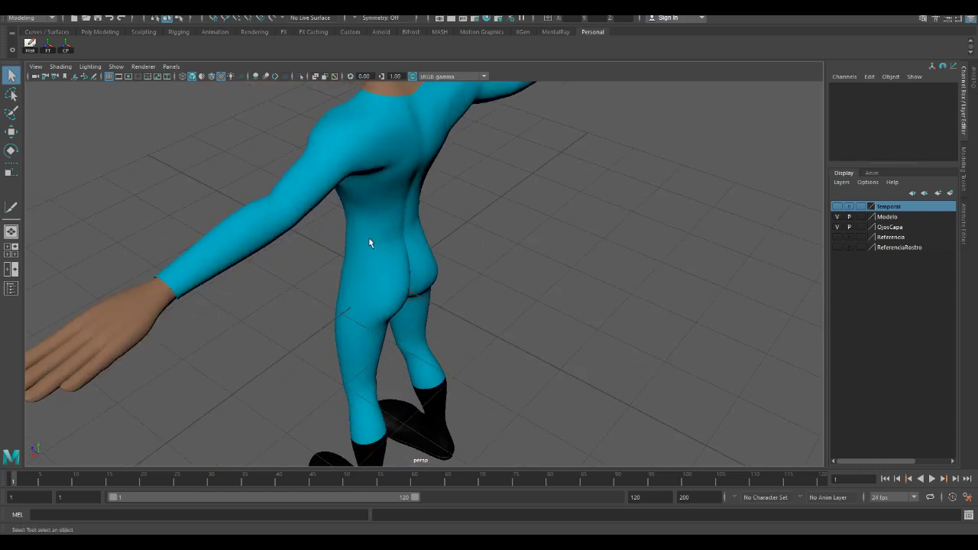
left_click_drag(311, 250, 482, 260, "alt")
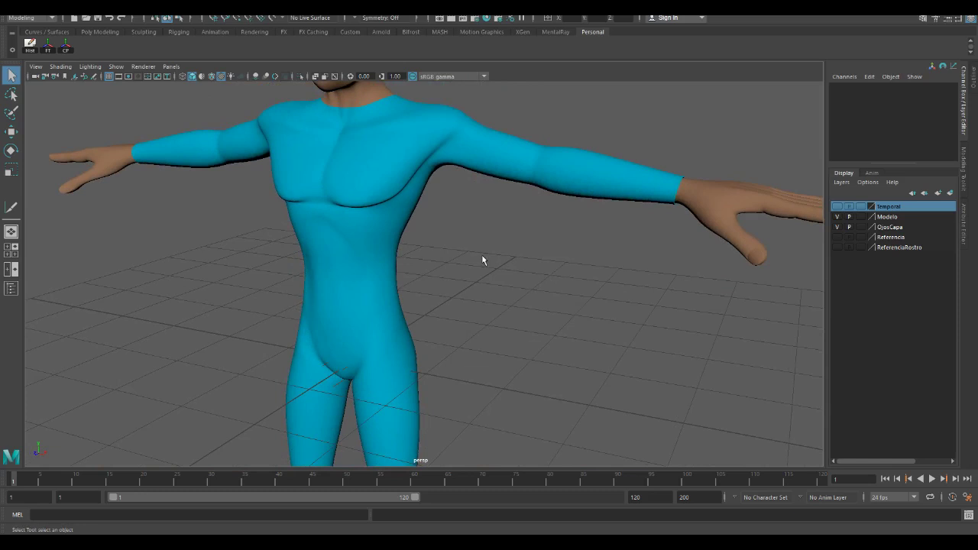
left_click_drag(464, 252, 441, 250, "alt")
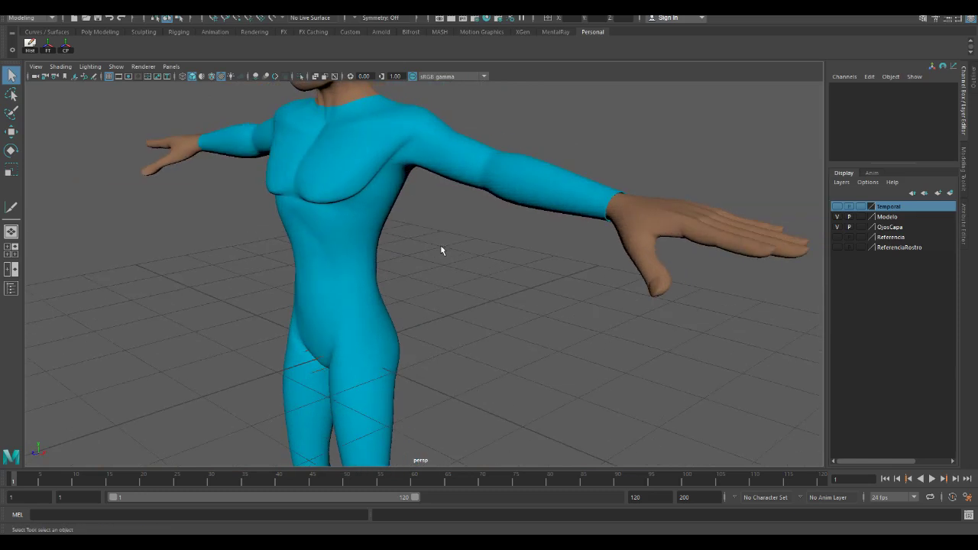
left_click_drag(325, 210, 408, 224, "alt")
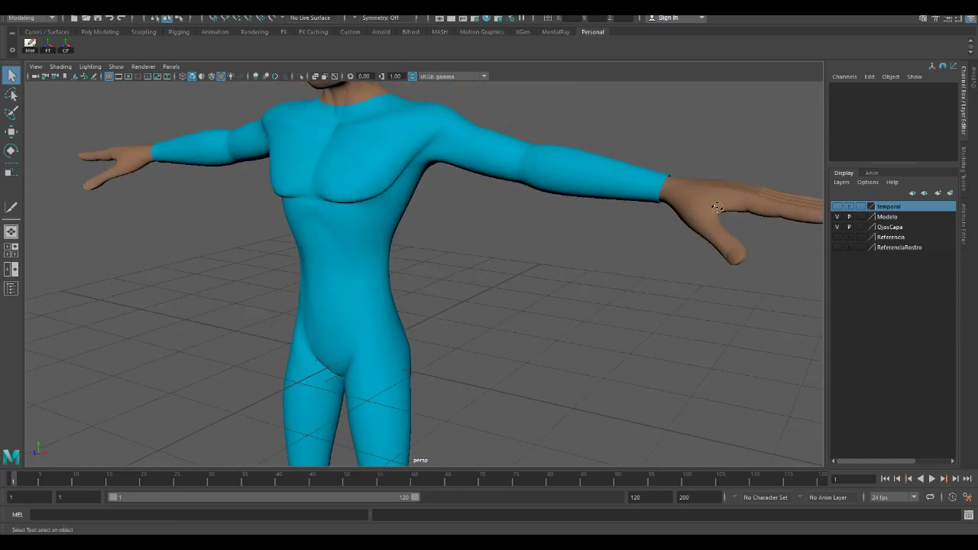
left_click_drag(742, 189, 722, 140, "alt")
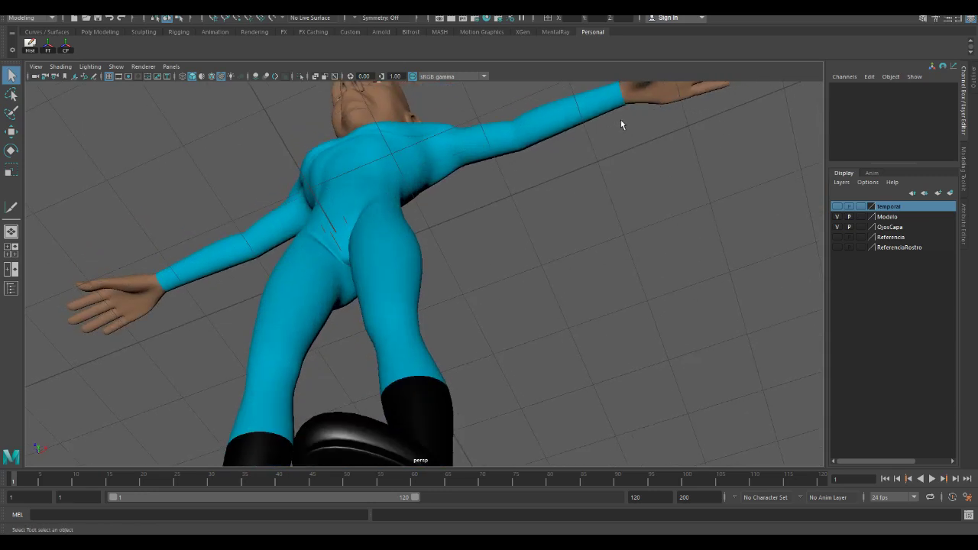
left_click_drag(621, 120, 348, 181, "alt")
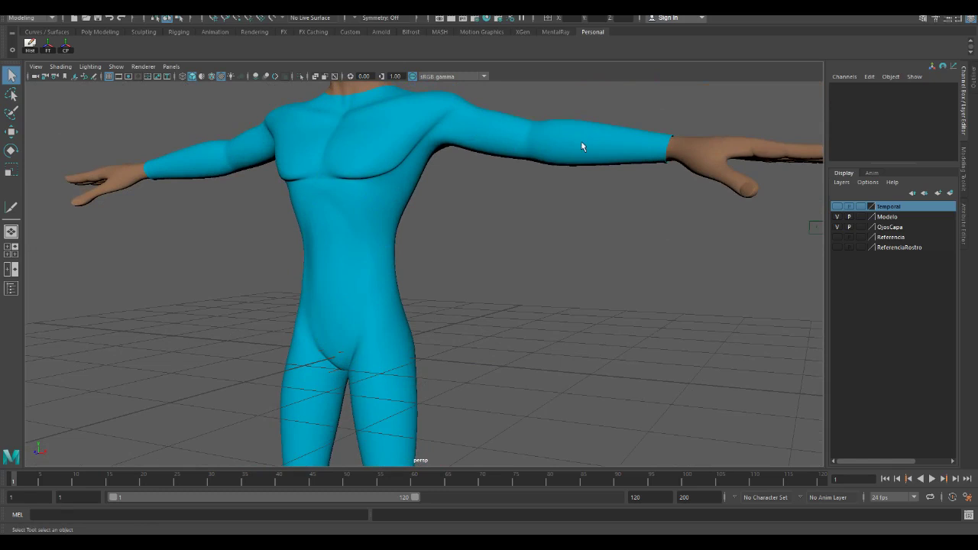
left_click_drag(373, 412, 350, 323, "alt")
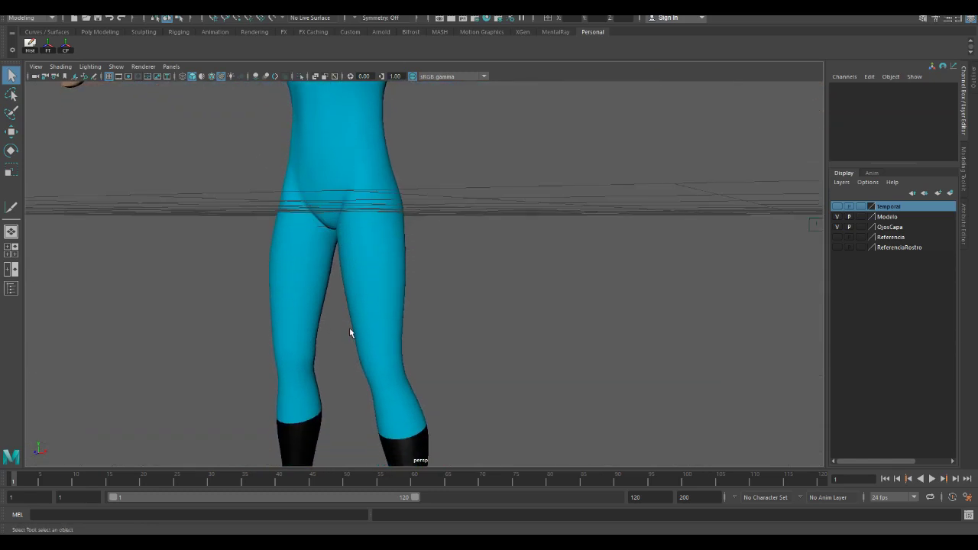
left_click_drag(333, 310, 305, 303, "alt")
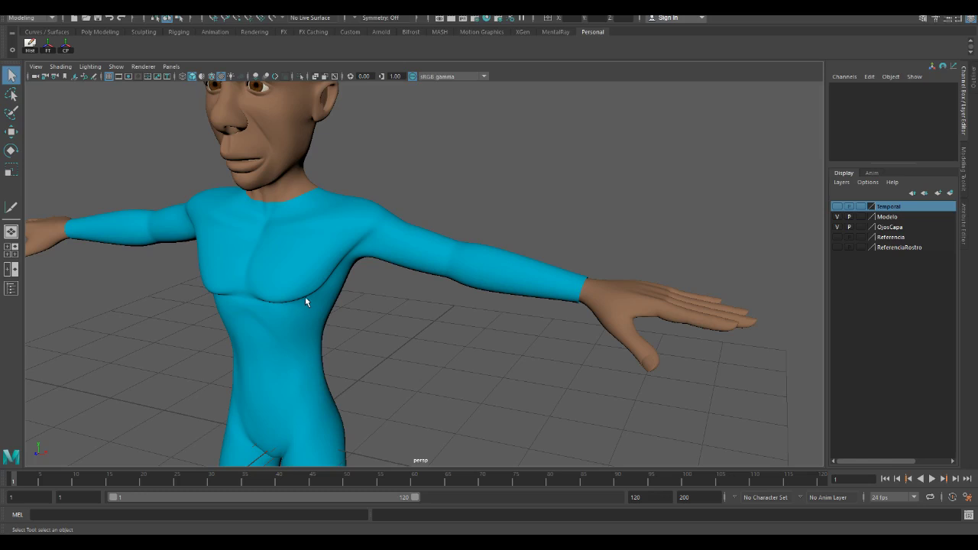
Select the character mesh and examine the topology of its face up close
scroll(283, 183, "up", 8)
left_click_drag(239, 301, 337, 352, "alt")
left_click(279, 193)
left_click_drag(278, 194, 354, 332, "alt")
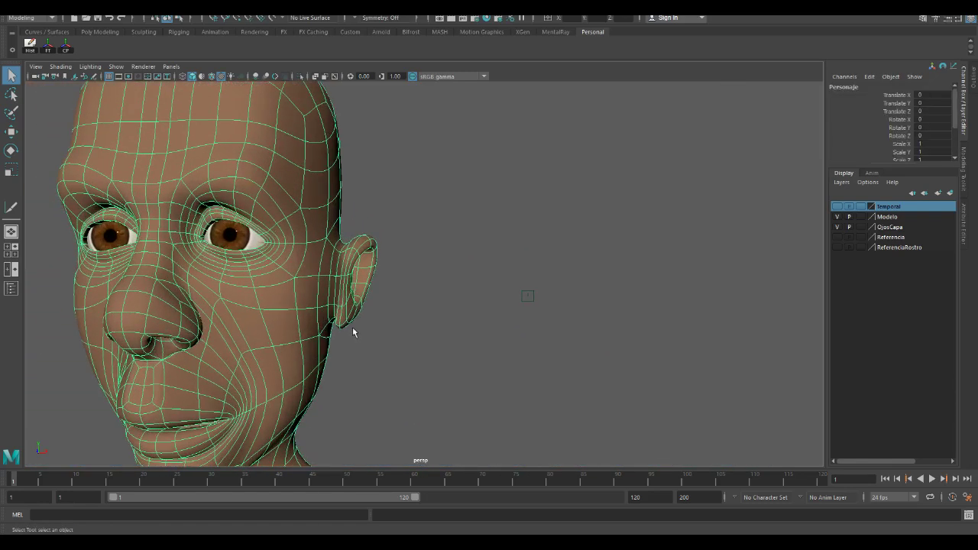
scroll(324, 326, "up", 3)
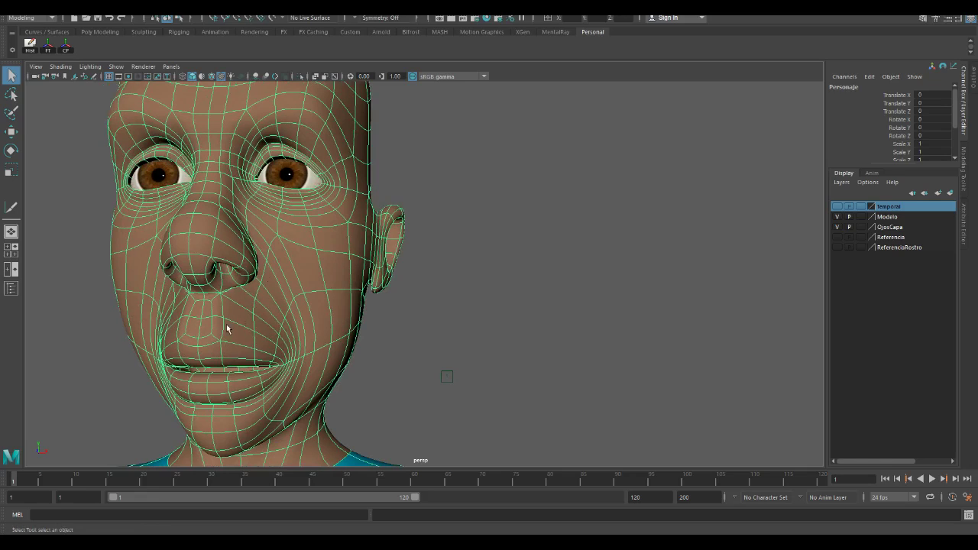
Examine the mesh topology of the left ear from the front, the side and behind the head
left_click_drag(299, 312, 269, 304, "alt")
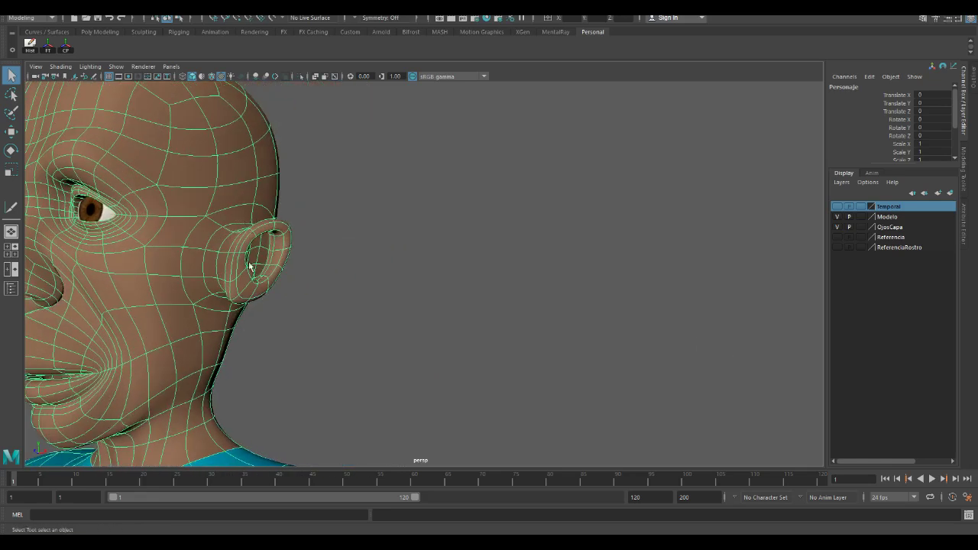
right_click_drag(254, 241, 342, 374, "alt")
left_click_drag(342, 375, 213, 351, "alt")
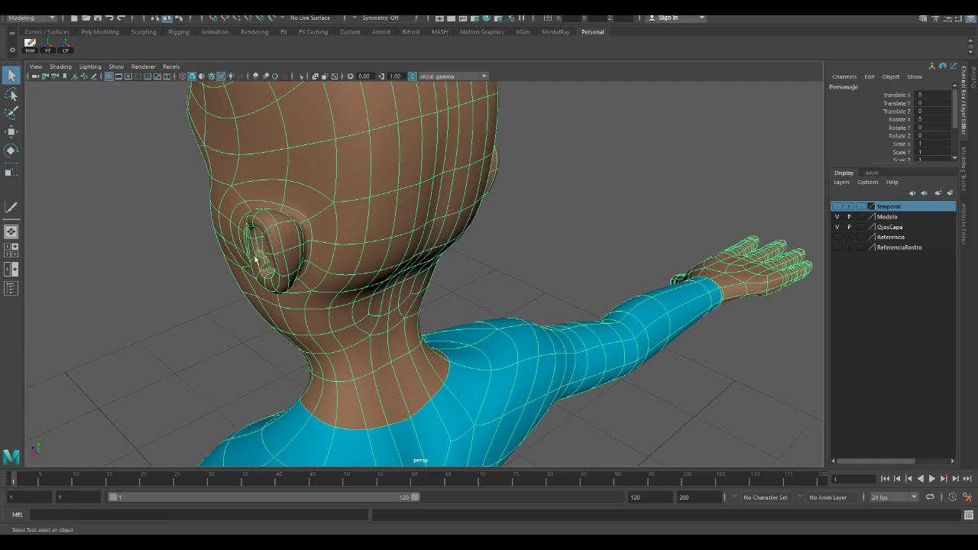
left_click_drag(295, 257, 265, 251, "alt")
left_click_drag(351, 217, 451, 217, "alt")
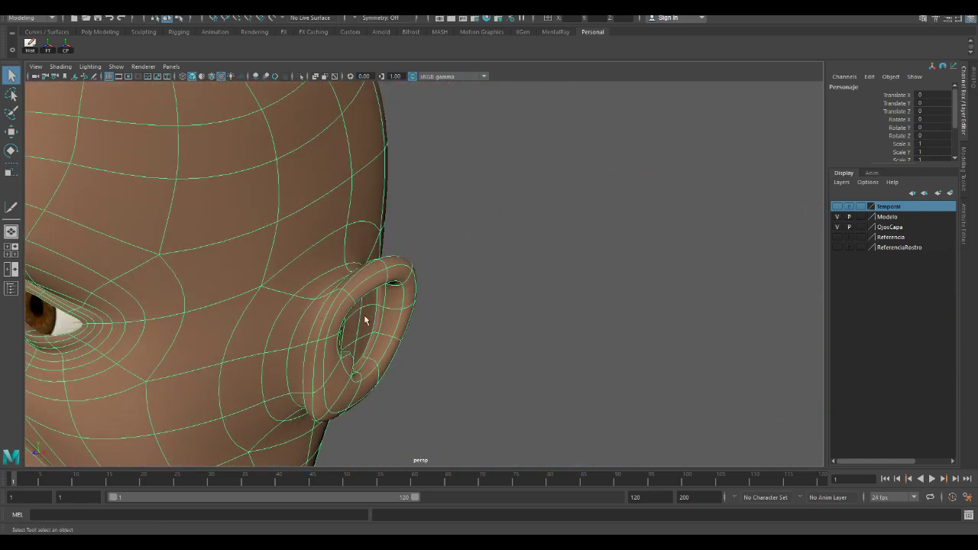
left_click_drag(366, 321, 323, 322, "alt")
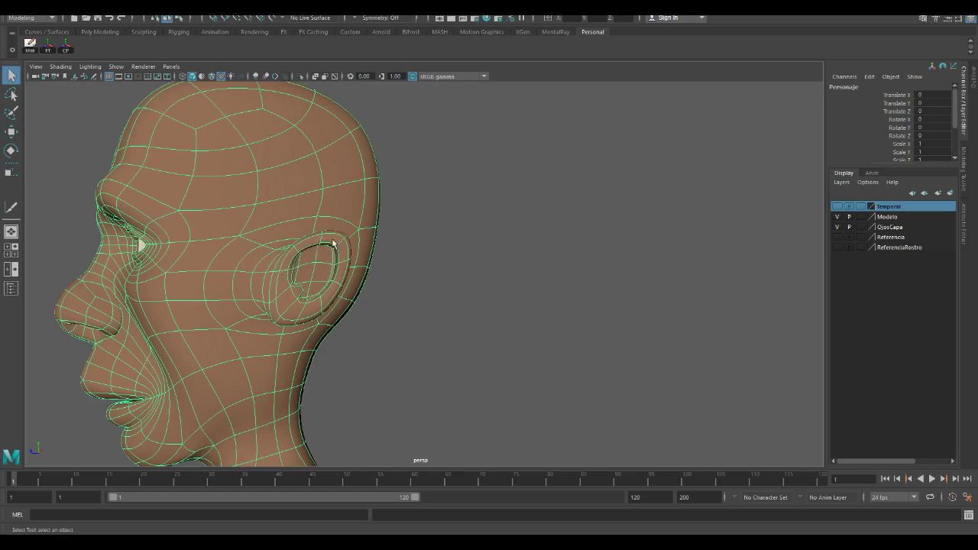
Switch the character mesh to component selection and examine the edge loop surrounding the left ear from several angles
left_click_drag(246, 271, 290, 267, "alt")
right_click_drag(293, 263, 291, 222)
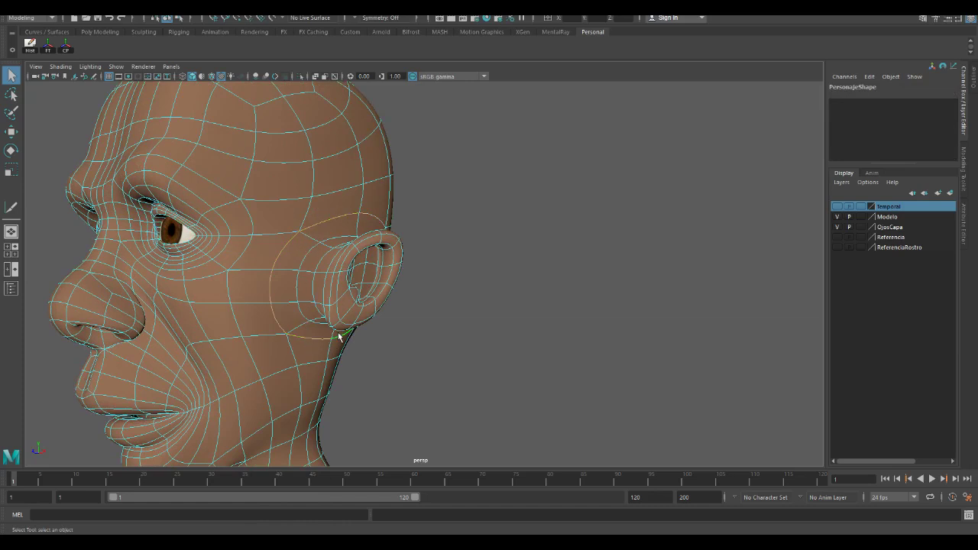
left_click_drag(385, 291, 350, 263, "alt")
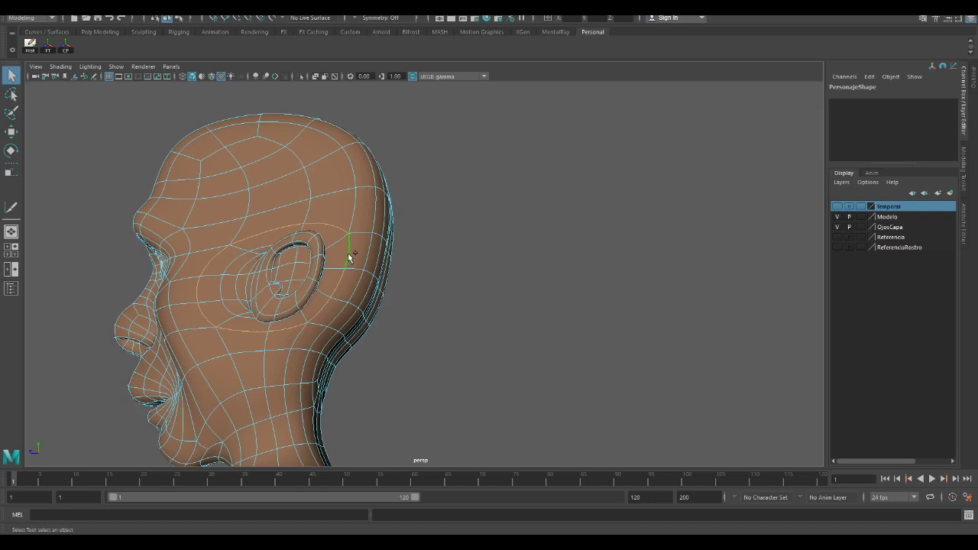
left_click_drag(246, 313, 289, 337, "alt")
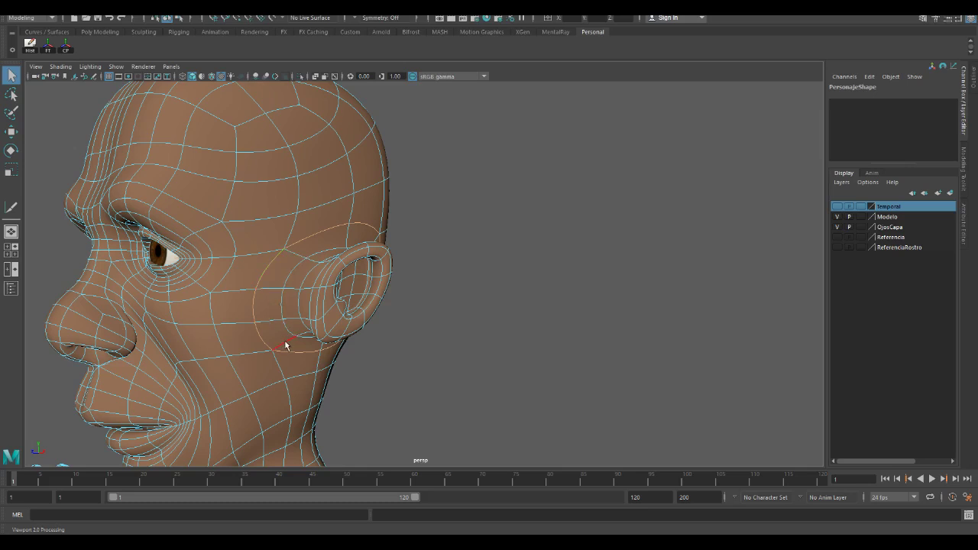
Return to object mode with the mesh deselected and examine the shaded ear and face, ending on the whole character
right_click_drag(319, 206, 373, 197)
left_click(485, 211)
right_click_drag(476, 212, 476, 308, "alt")
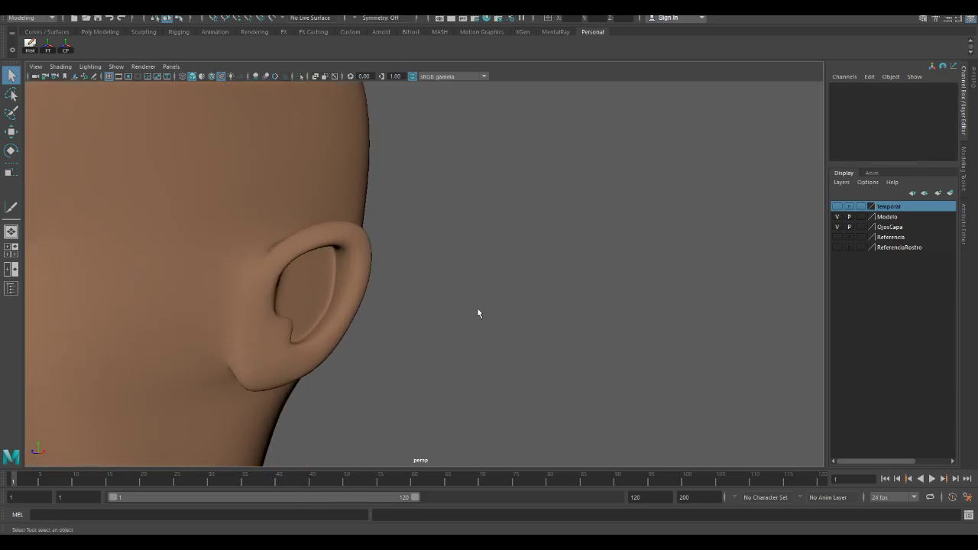
middle_click_drag(446, 331, 606, 288, "alt")
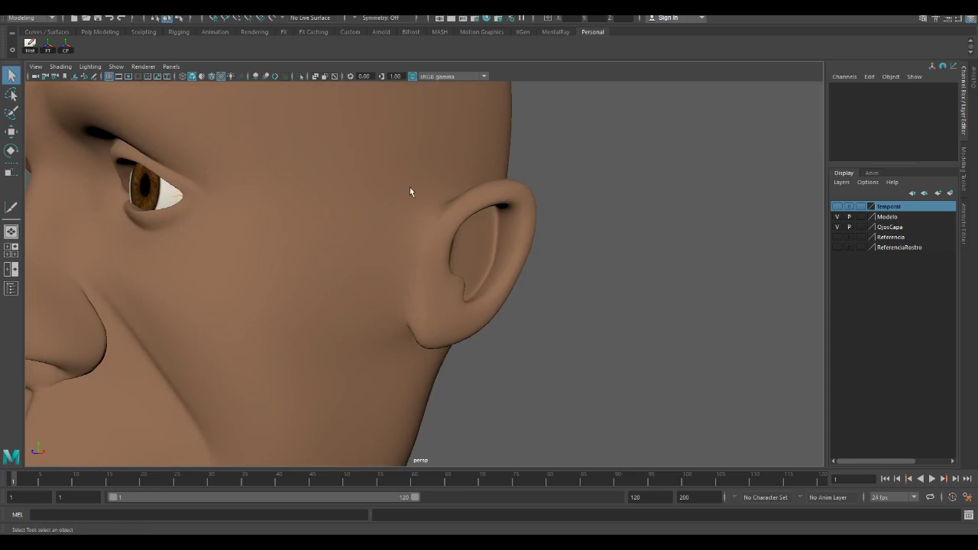
right_click_drag(387, 304, 283, 194, "alt")
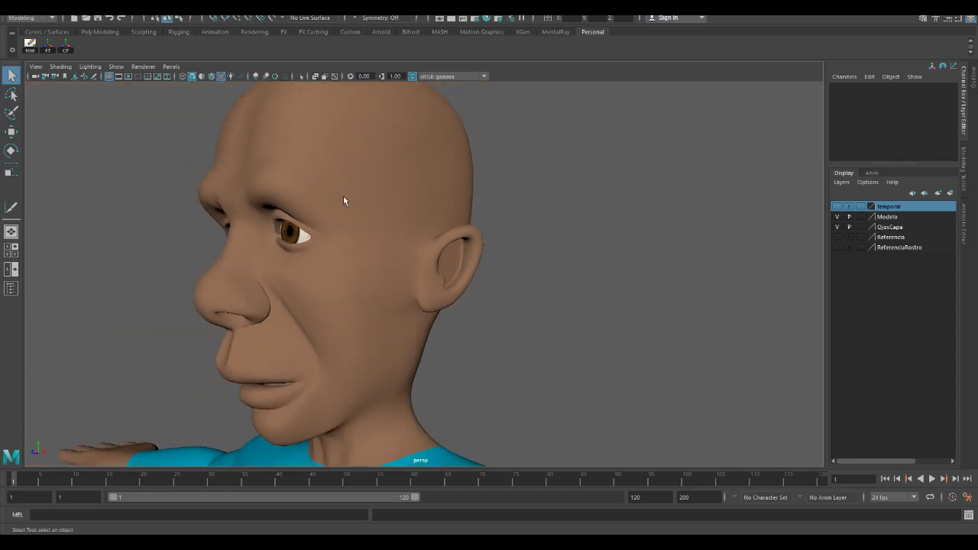
left_click_drag(394, 265, 411, 312, "alt")
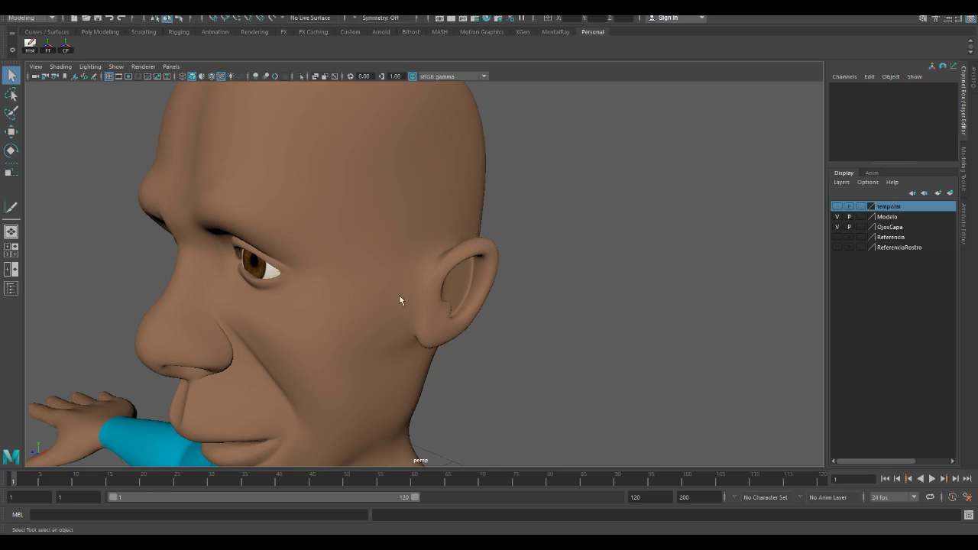
right_click_drag(419, 319, 355, 271, "alt")
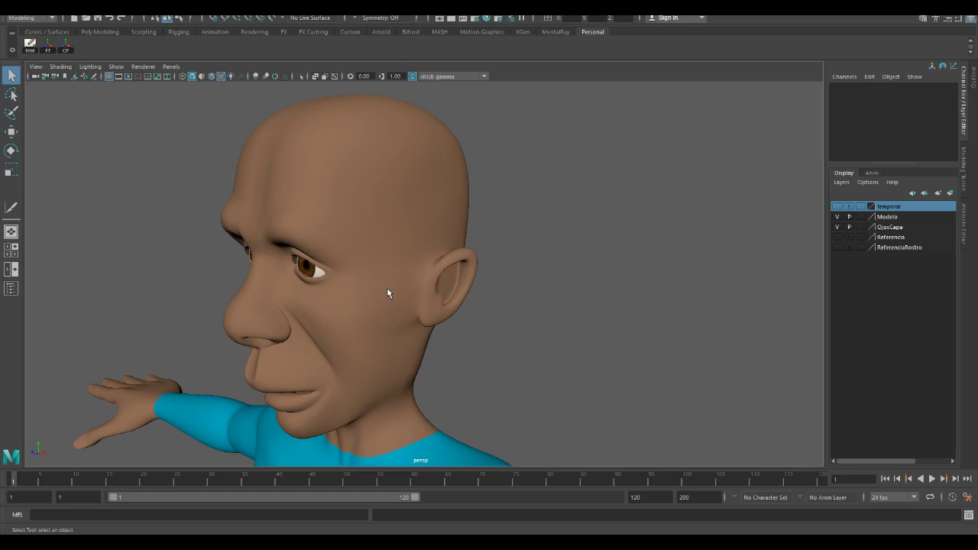
left_click_drag(387, 287, 367, 301, "alt")
middle_click_drag(385, 347, 405, 306, "alt")
right_click_drag(405, 306, 380, 292, "alt")
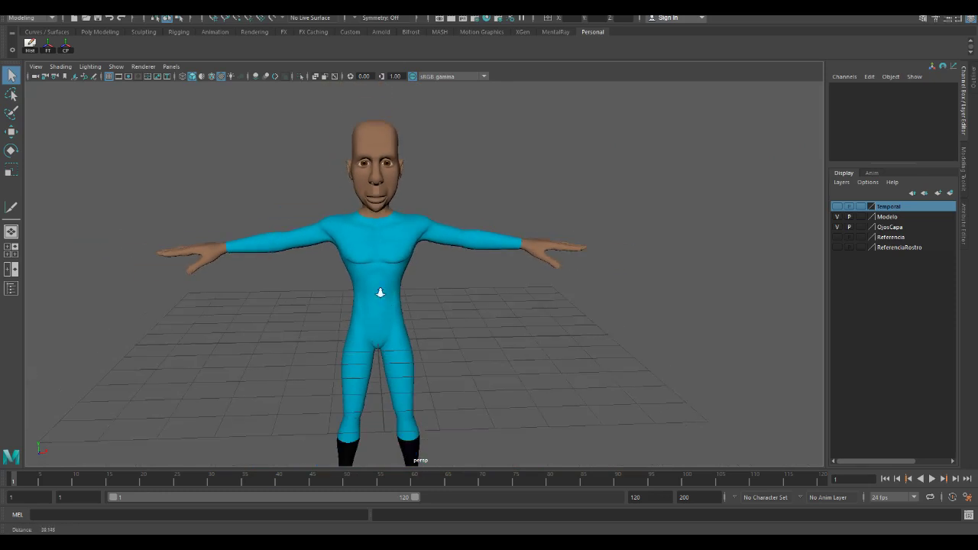
Select the whole character mesh and switch it to component selection
left_click_drag(380, 292, 425, 341, "alt")
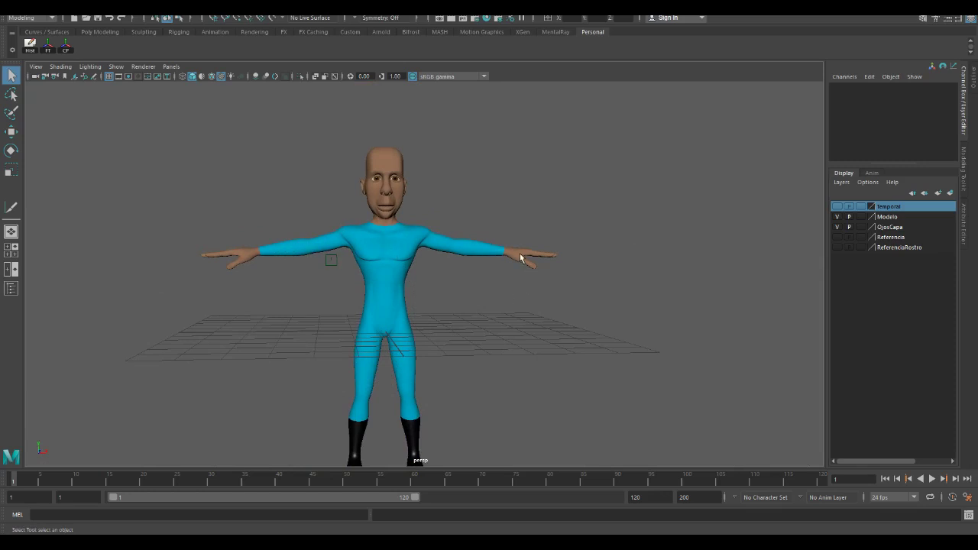
left_click(389, 285)
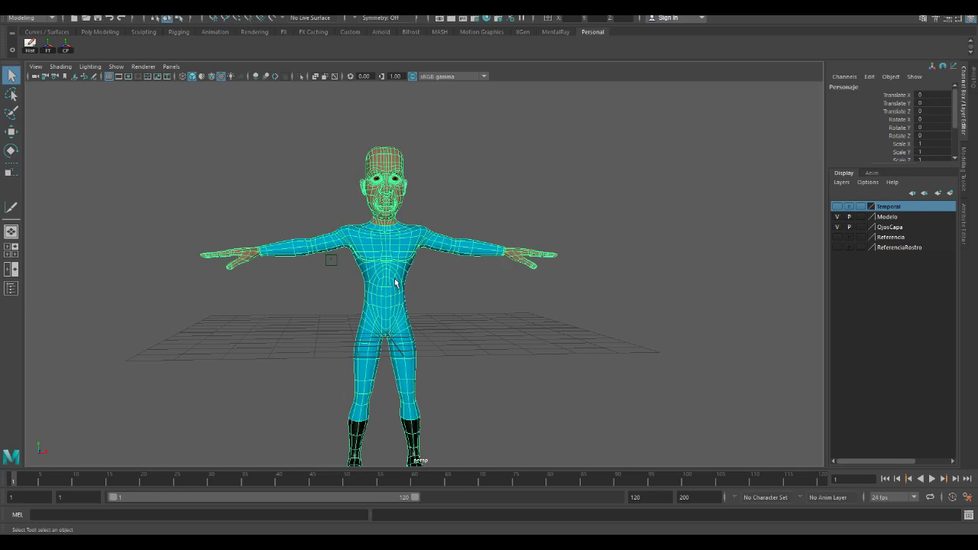
right_click(397, 280)
left_click(395, 260)
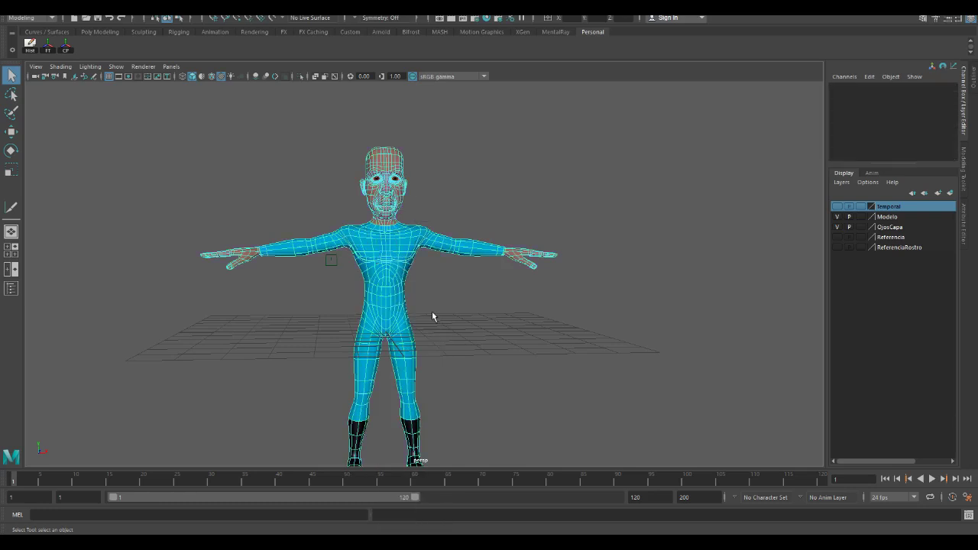
Show the character in the front view and turn off X-ray display
key("space")
right_click_drag(335, 378, 285, 351, "alt")
key("space")
middle_click_drag(390, 355, 366, 287, "alt")
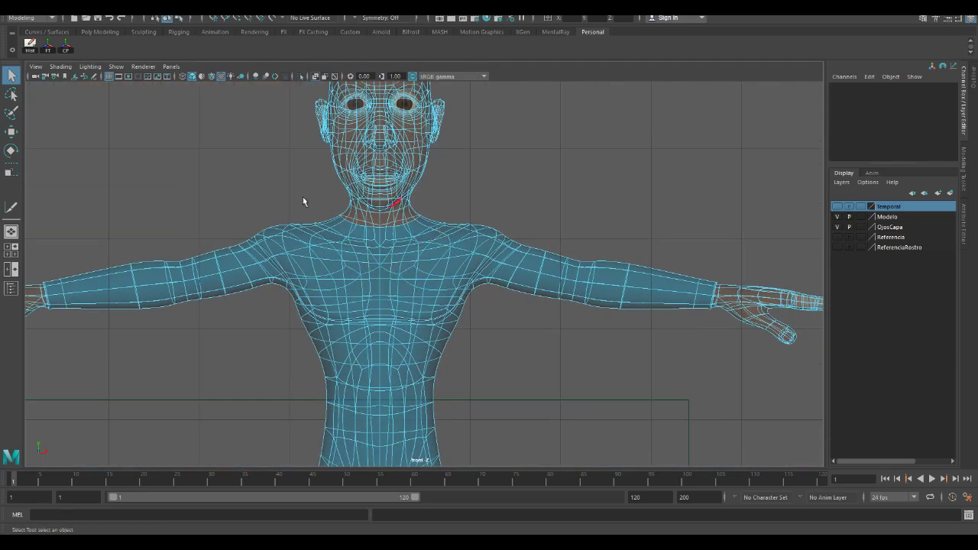
left_click(315, 78)
scroll(384, 316, "down", 4)
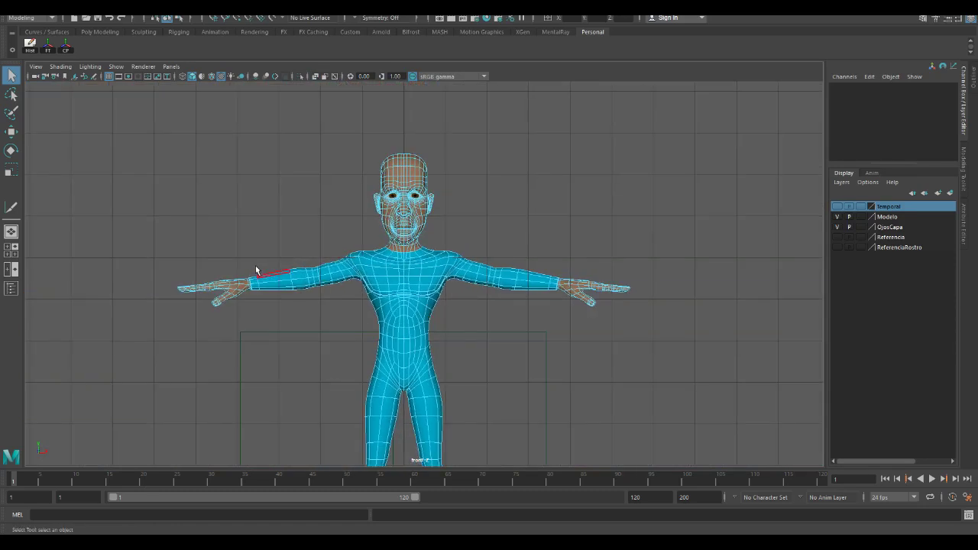
Select all blue suit faces on the arms, shoulders, torso, hips and legs, from the wrists down to the boot tops
left_click_drag(257, 265, 551, 343)
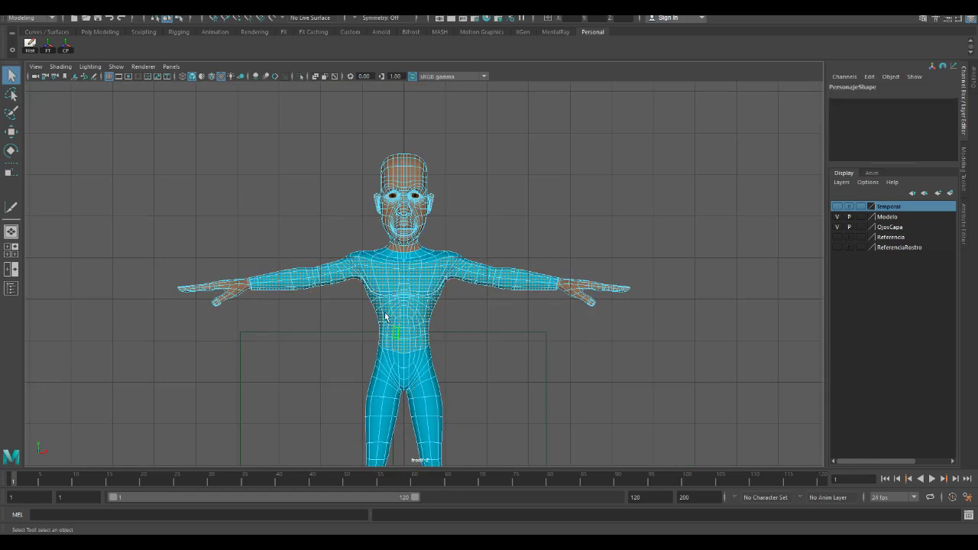
left_click_drag(330, 235, 376, 296, "ctrl+shift")
left_click_drag(485, 334, 364, 260, "ctrl+shift")
left_click_drag(490, 233, 427, 283, "ctrl+shift")
left_click_drag(319, 338, 483, 458, "ctrl+shift")
middle_click_drag(490, 430, 473, 308, "alt")
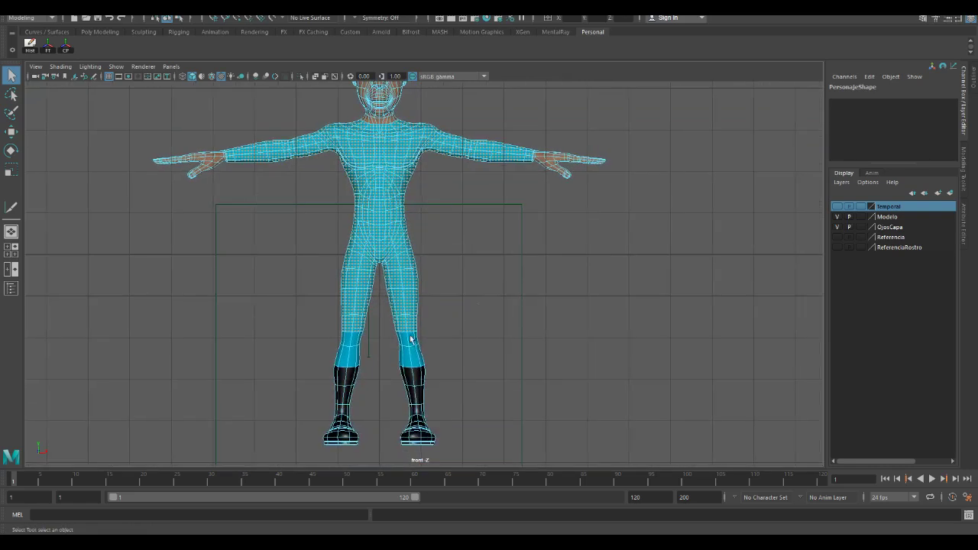
left_click_drag(292, 301, 456, 355, "ctrl+shift")
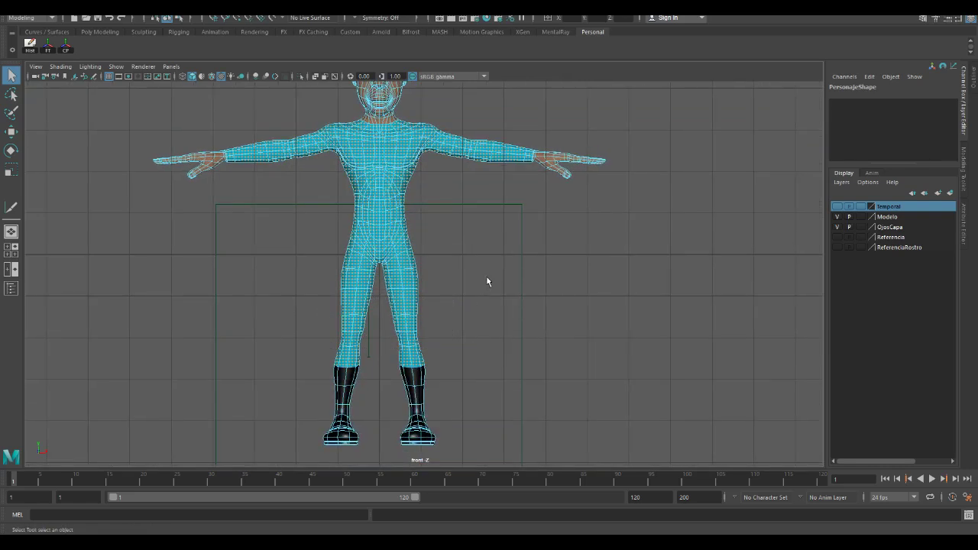
Check the selected suit faces on the upper body in the front view and return to the perspective view
middle_click_drag(455, 259, 438, 358, "alt")
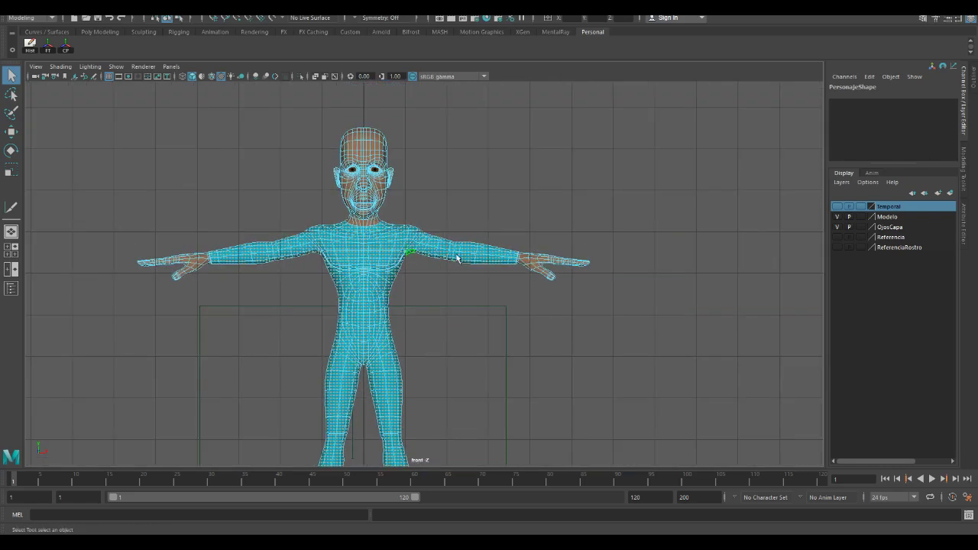
scroll(409, 243, "down", 1)
scroll(409, 249, "up", 1)
scroll(406, 252, "down", 1)
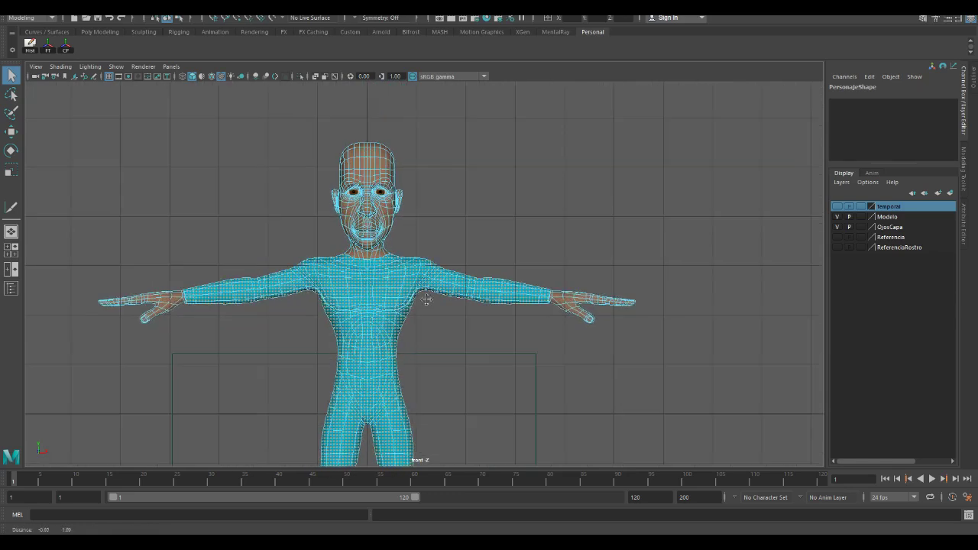
middle_click_drag(405, 252, 479, 284, "alt")
key("space")
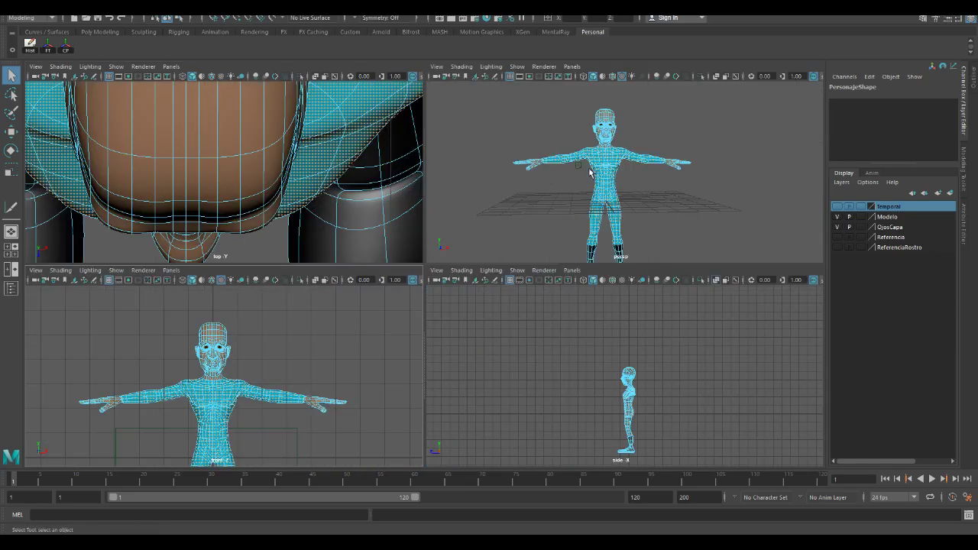
key("space")
Check the selected suit faces from the character's right side and up close at the wrist cuff
left_click_drag(277, 258, 327, 234, "alt")
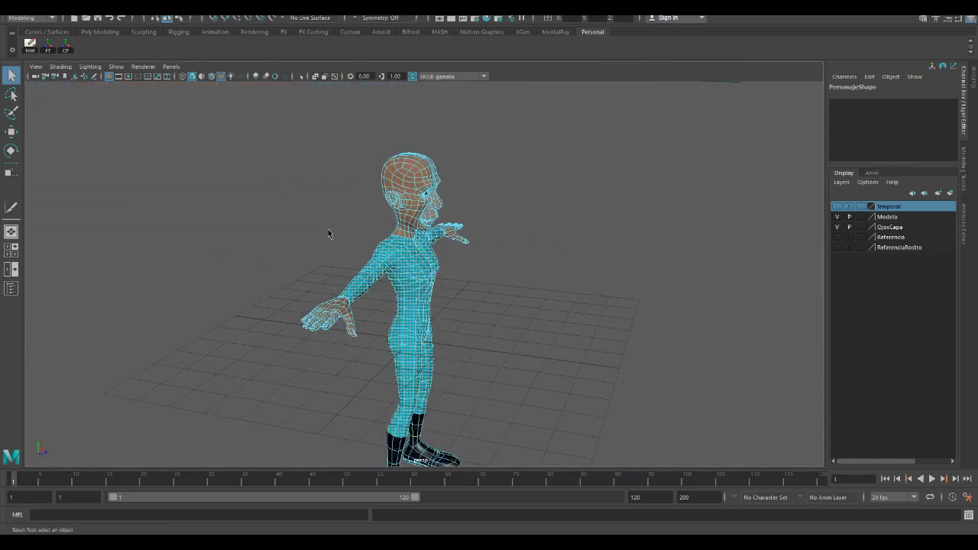
scroll(328, 233, "up", 3)
scroll(273, 284, "up", 3)
scroll(319, 371, "up", 2)
scroll(282, 321, "up", 2)
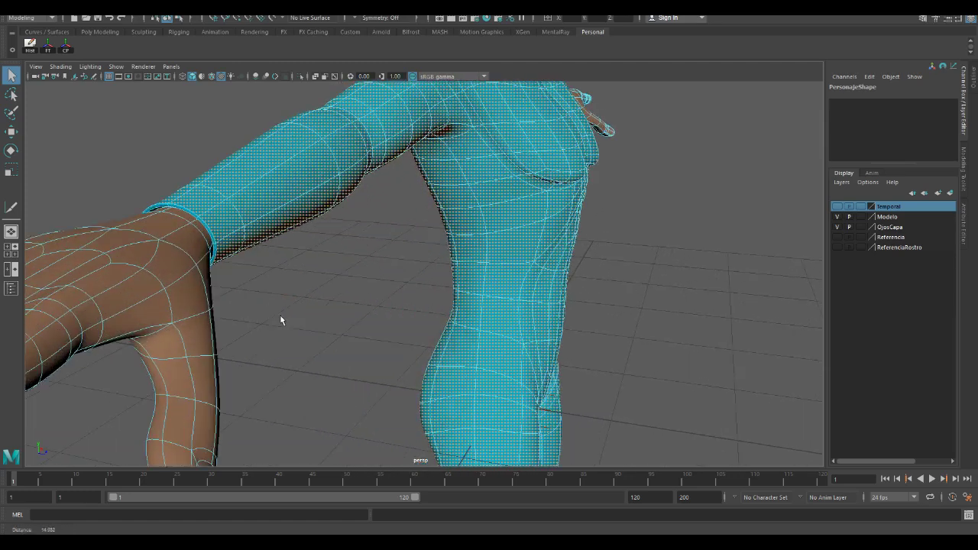
left_click_drag(266, 311, 316, 224, "alt")
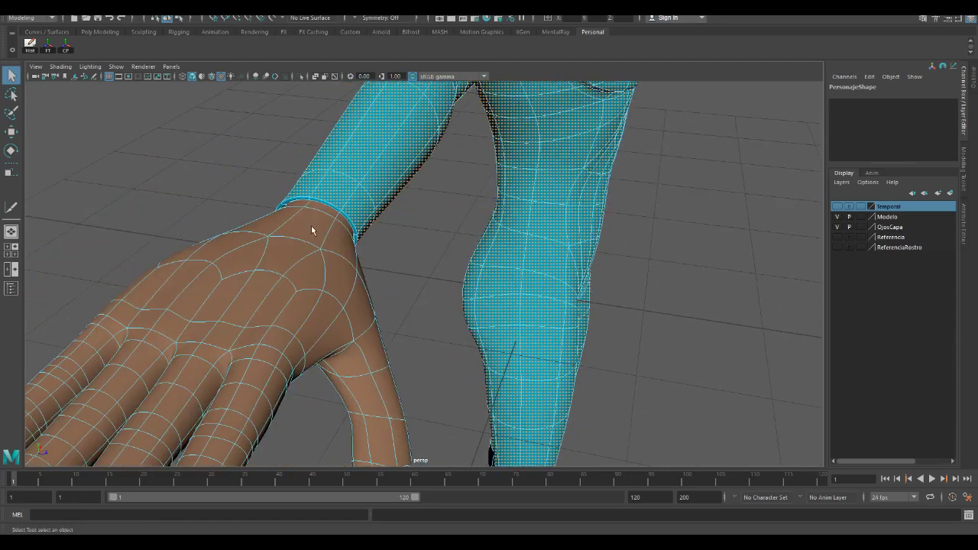
scroll(300, 298, "up", 3)
left_click_drag(318, 264, 273, 277, "alt")
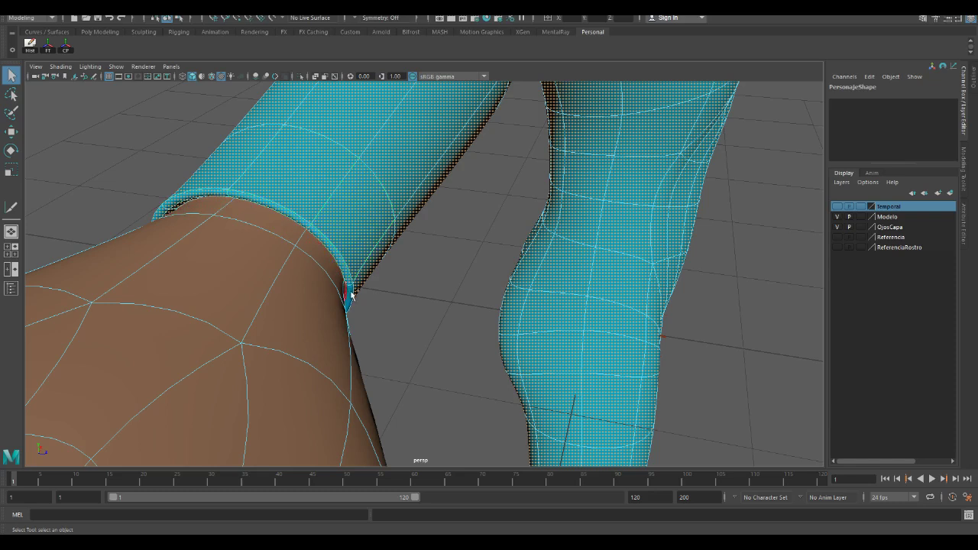
middle_click_drag(366, 282, 336, 261, "alt")
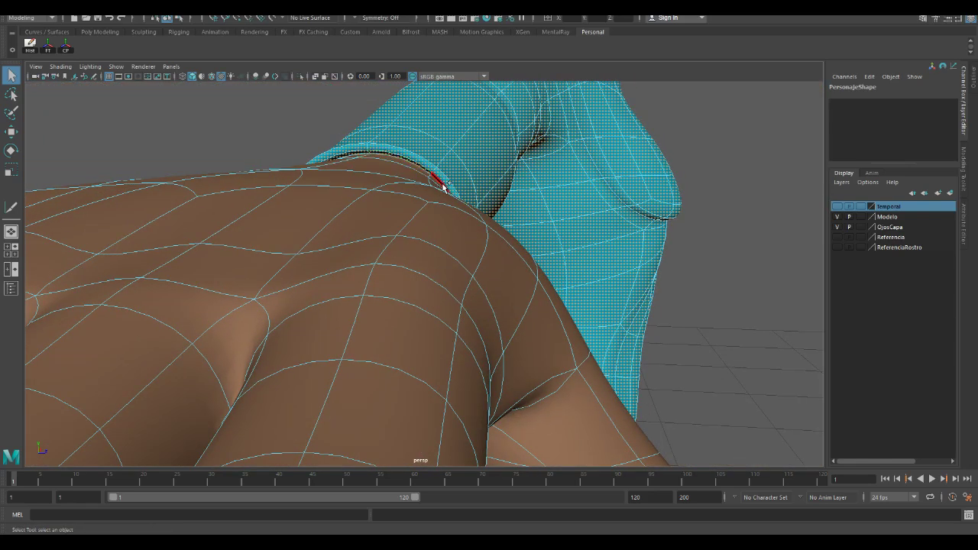
Examine the boundary between the sleeve cuff and the hand from above and from below the arm
left_click_drag(427, 225, 285, 249, "alt")
right_click_drag(284, 249, 339, 235, "alt")
left_click_drag(340, 234, 362, 219, "alt")
middle_click_drag(362, 218, 358, 230, "alt")
left_click_drag(359, 230, 343, 247, "alt")
right_click_drag(343, 247, 337, 265, "alt")
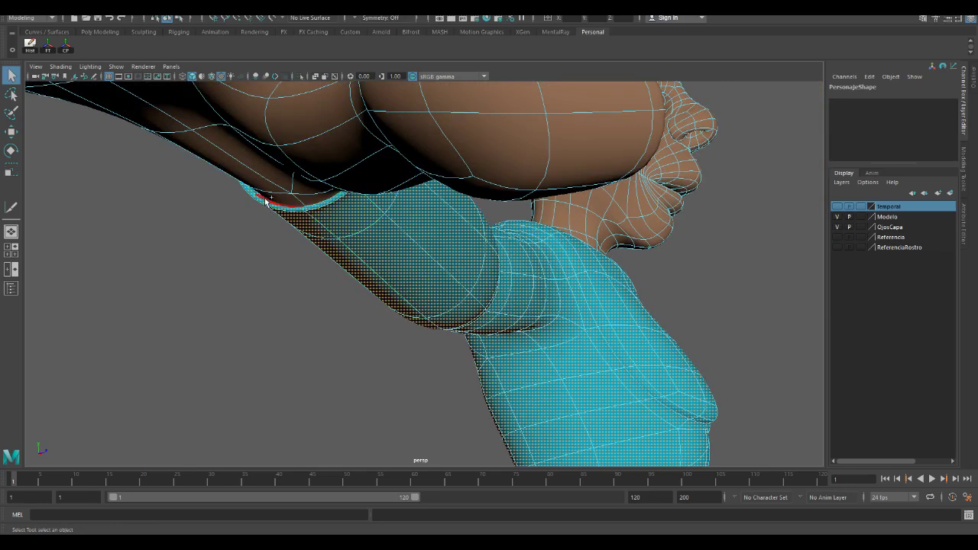
Add the ring of narrow faces along the sleeve cuff at the wrist to the suit selection
left_click_drag(341, 224, 331, 194, "alt")
middle_click_drag(331, 194, 330, 198, "alt")
left_click_drag(330, 198, 407, 230, "alt")
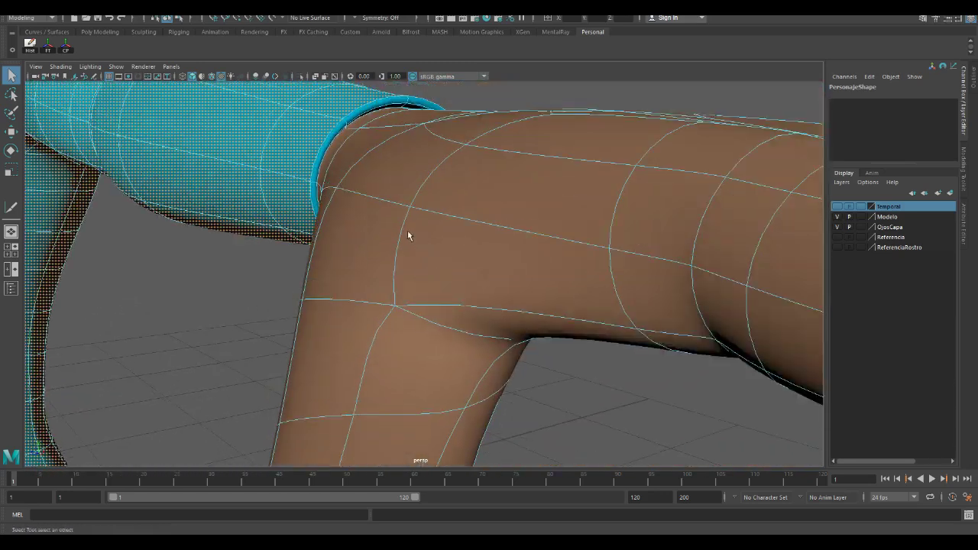
double_click(327, 143)
key("Delete")
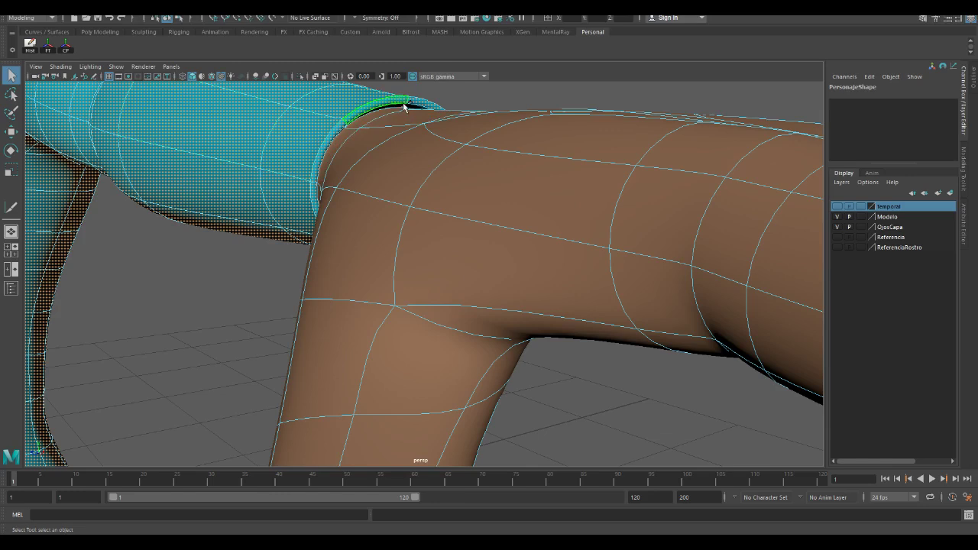
Inspect the face selection around the sleeve cuff, the side of the torso and the underside of the arm
left_click_drag(458, 151, 435, 157, "alt")
middle_click_drag(435, 157, 485, 133, "alt")
left_click_drag(485, 134, 626, 162, "alt")
right_click_drag(626, 162, 405, 272, "alt")
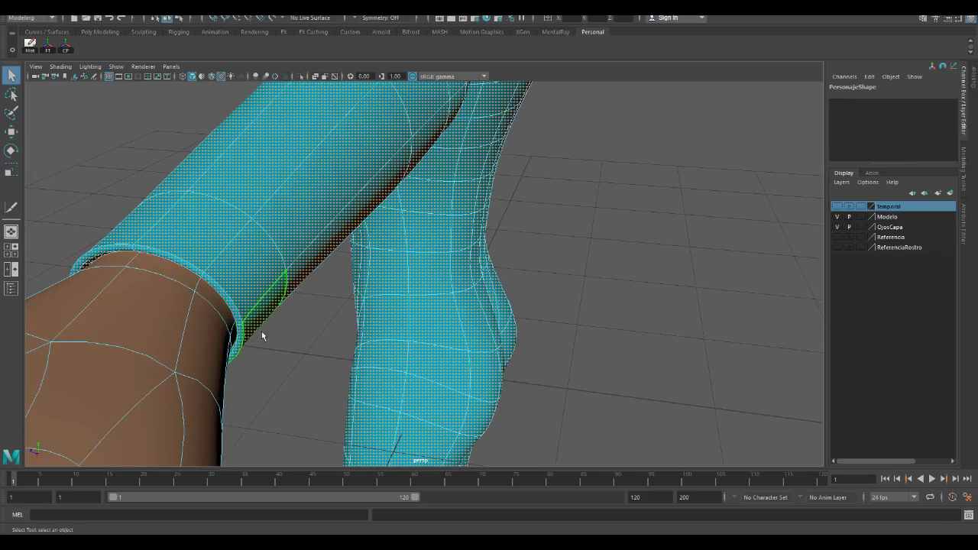
left_click_drag(261, 336, 302, 330, "alt")
left_click_drag(304, 333, 294, 311, "alt")
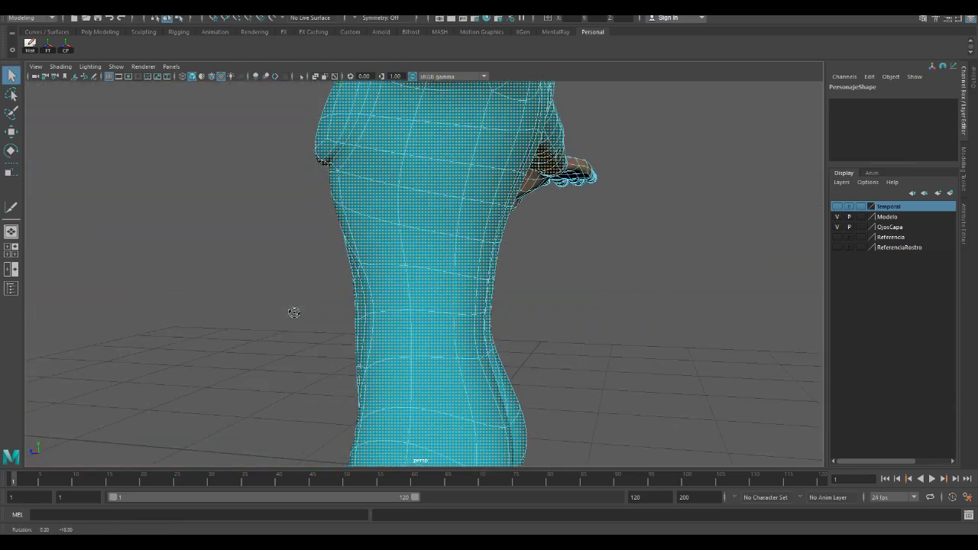
middle_click_drag(297, 280, 301, 342, "alt")
left_click_drag(301, 342, 291, 327, "alt")
right_click_drag(290, 328, 354, 299, "alt")
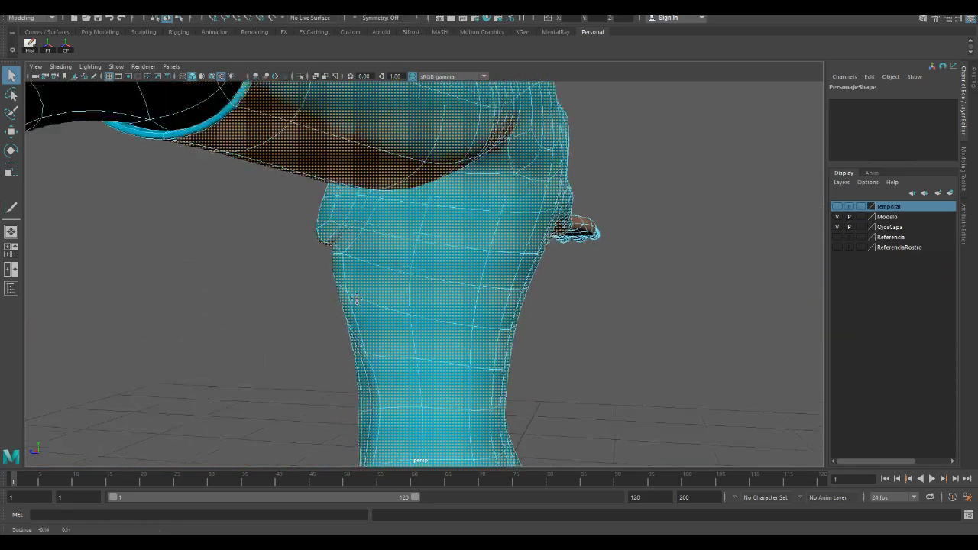
middle_click_drag(354, 298, 402, 330, "alt")
left_click_drag(402, 331, 386, 317, "alt")
middle_click_drag(385, 317, 402, 334, "alt")
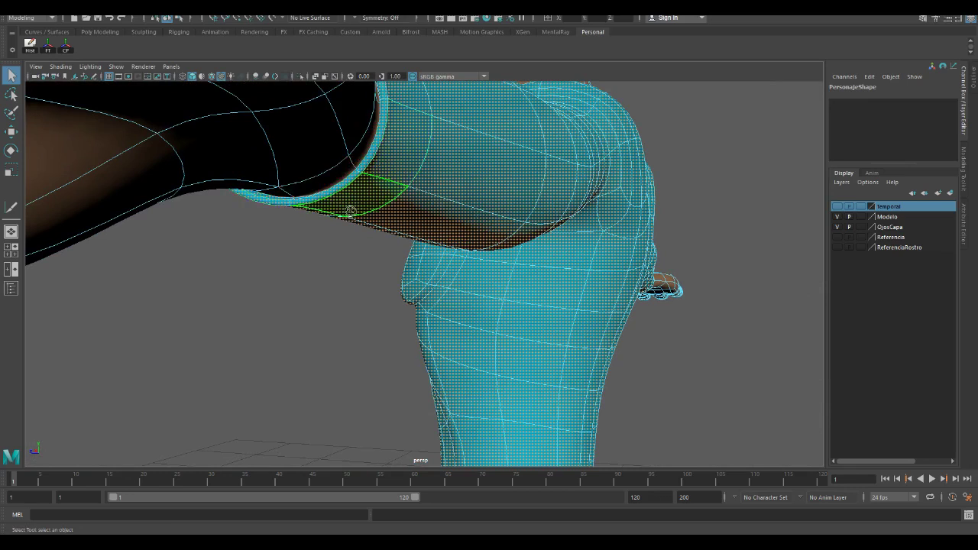
Examine the selected faces on the underside of the forearm, along the edge of the cuff next to the hand
left_click_drag(353, 208, 370, 205, "alt")
right_click_drag(369, 206, 346, 296, "alt")
left_click_drag(346, 295, 321, 289, "alt")
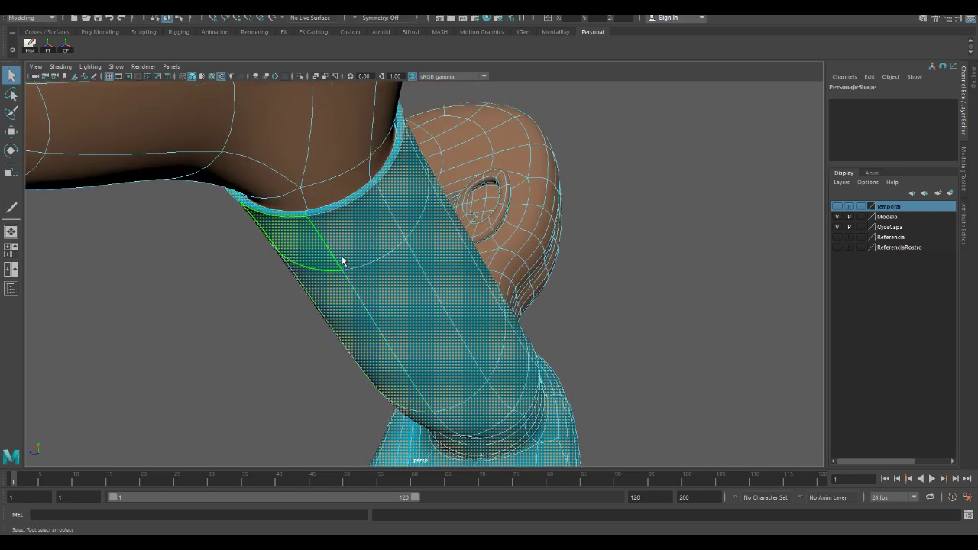
mouse_move(344, 261)
left_mouse_down("alt")
mouse_move(351, 257)
mouse_move(332, 257)
mouse_move(342, 256)
left_mouse_up("alt")
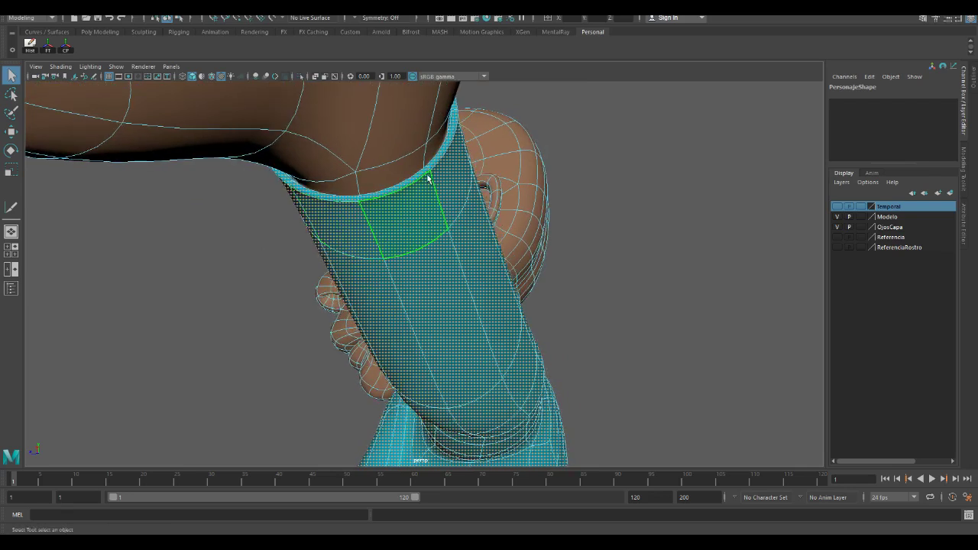
left_click_drag(428, 179, 427, 180, "alt")
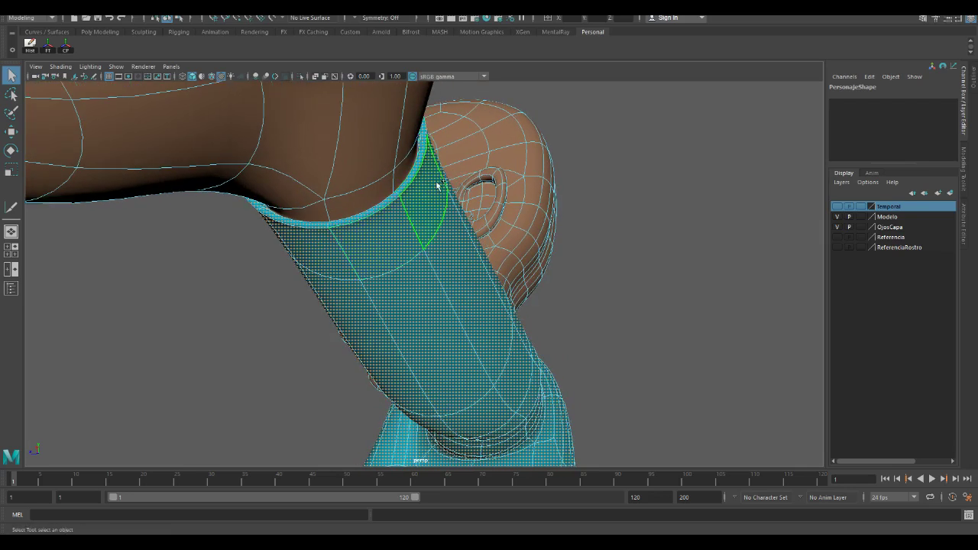
Examine the completed suit selection around the forearm, the torso and the whole figure, ending with a front view of the body
left_click_drag(413, 278, 465, 303, "alt")
middle_click_drag(465, 303, 367, 160, "alt")
left_click_drag(459, 286, 456, 309, "alt")
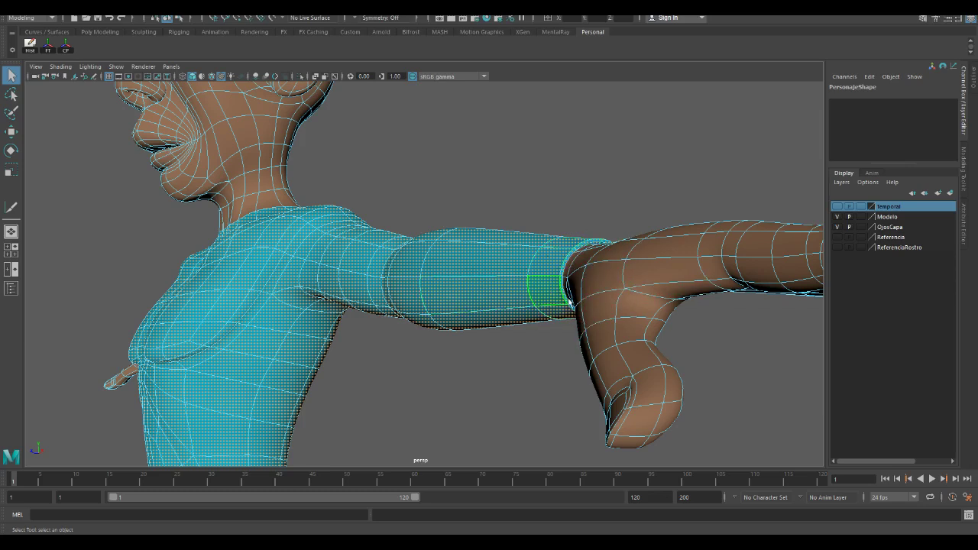
right_click_drag(546, 348, 411, 305, "alt")
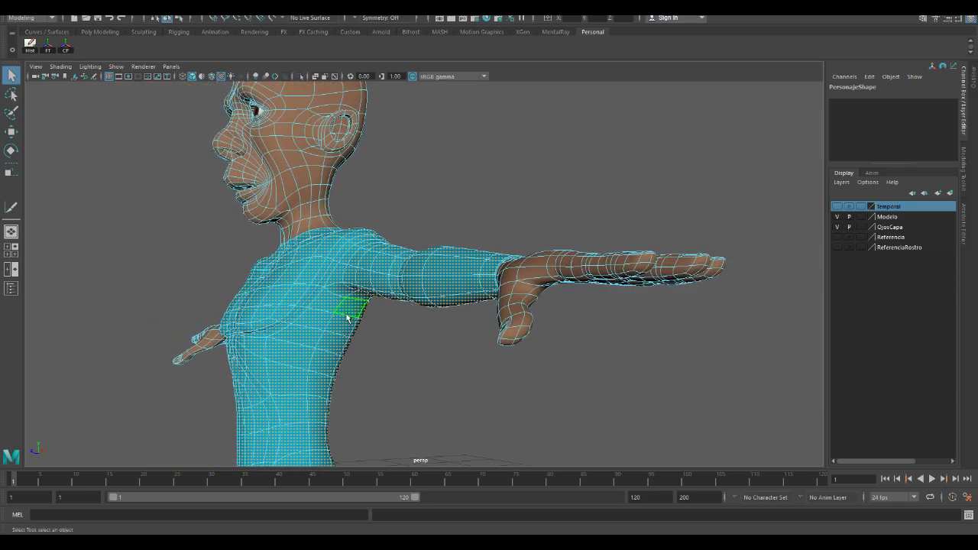
left_click_drag(348, 318, 392, 323, "alt")
right_click_drag(466, 349, 338, 312, "alt")
left_click_drag(338, 313, 493, 358, "alt")
right_click_drag(493, 358, 366, 344, "alt")
left_click_drag(367, 344, 381, 319, "alt")
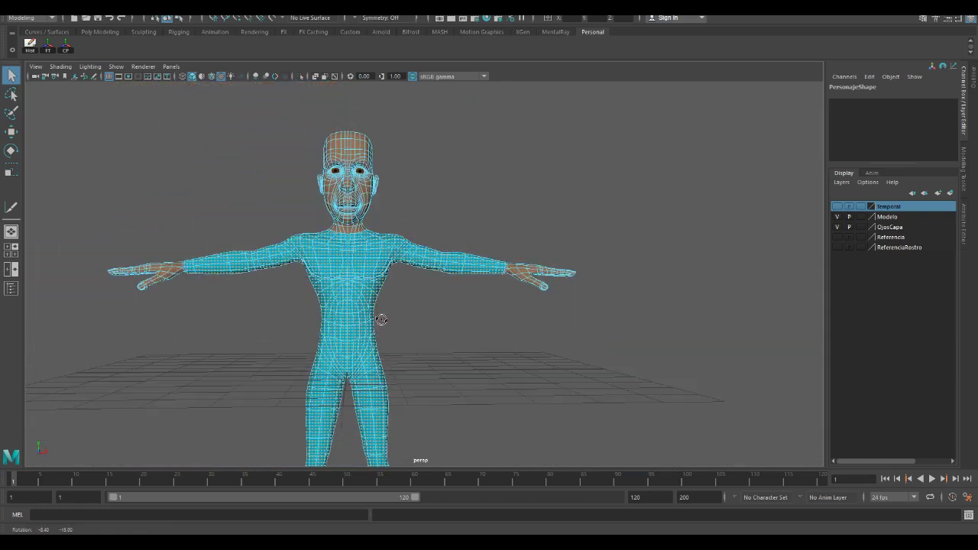
middle_click_drag(382, 319, 503, 265, "alt")
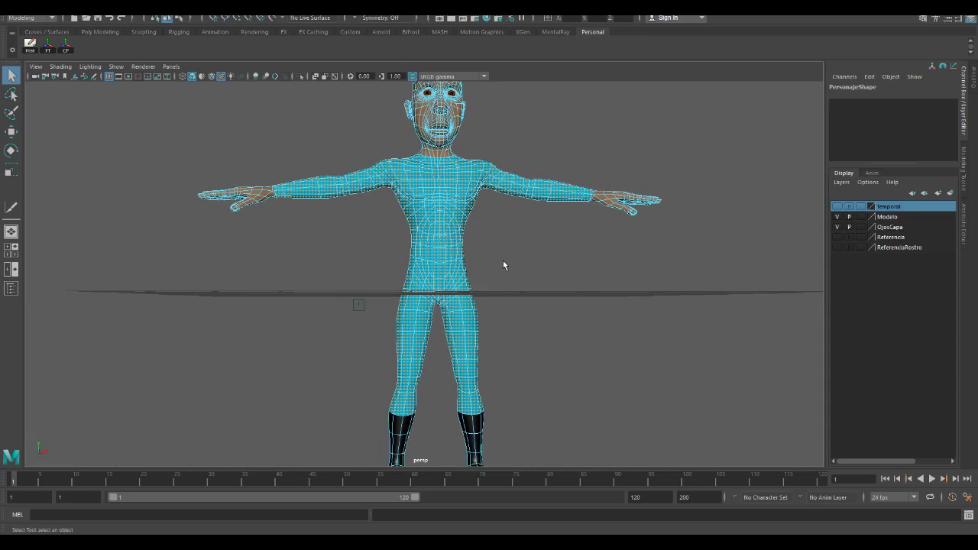
Open the UV Editor with the UV Toolkit, narrow it beside the model, and enlarge the view of the character's existing UVs
left_click(392, 10)
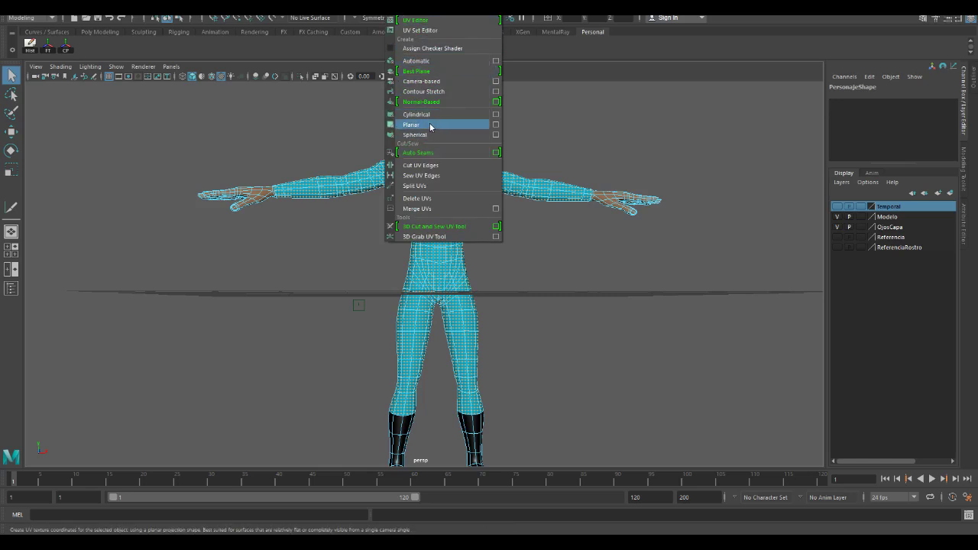
left_click(417, 9)
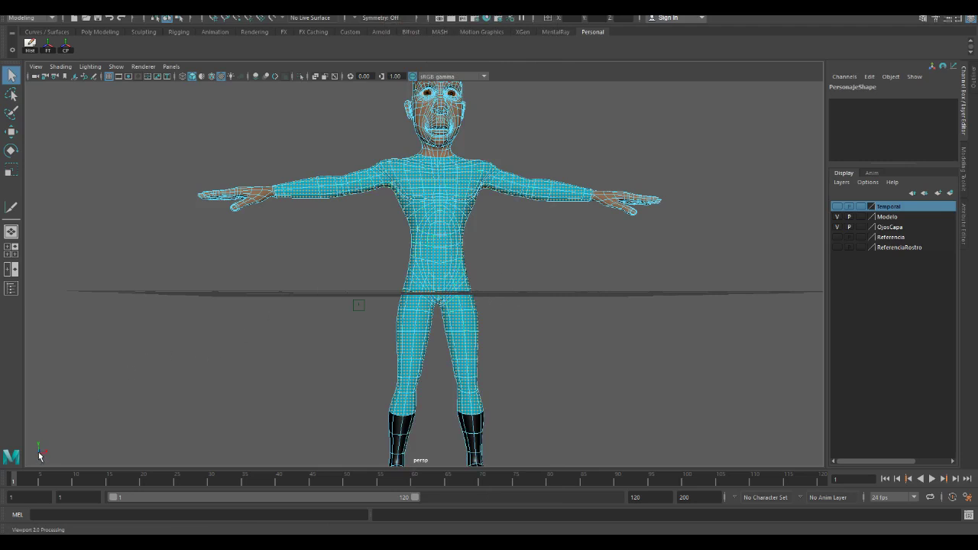
left_click(395, 9)
left_click(410, 21)
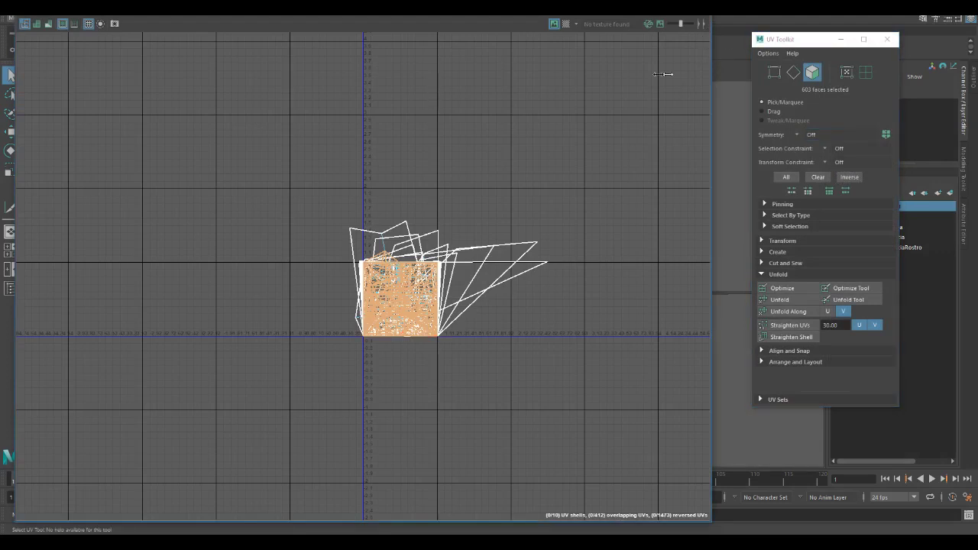
left_click_drag(710, 64, 383, 92)
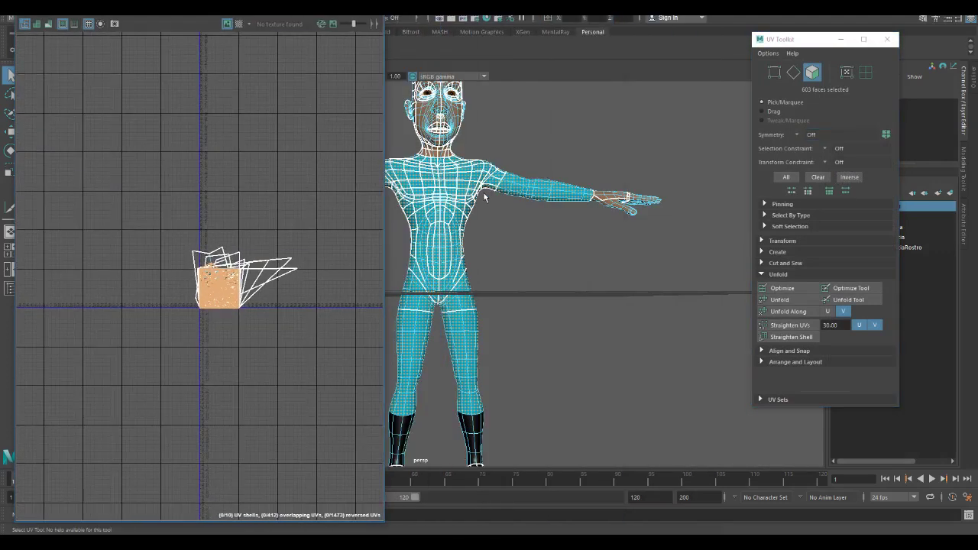
scroll(220, 187, "up", 2)
scroll(226, 323, "up", 5)
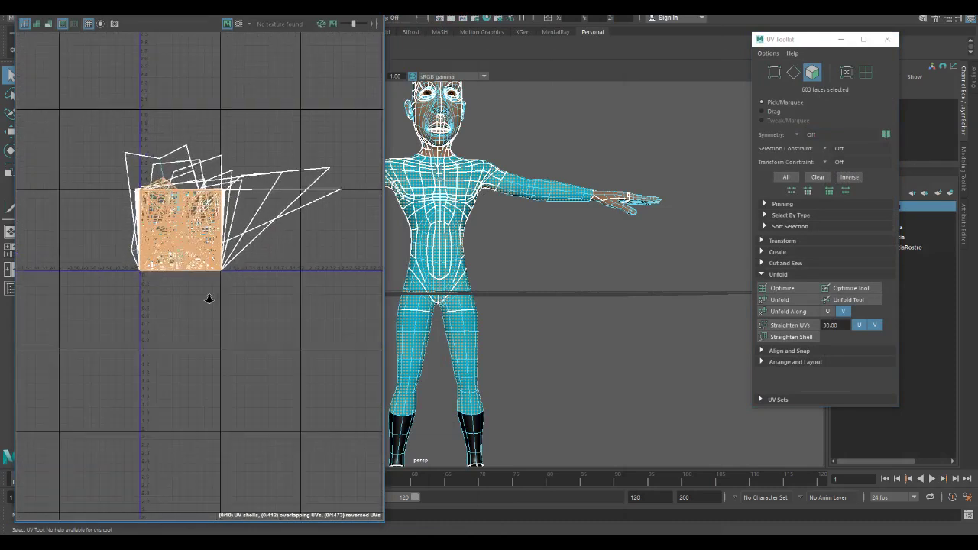
middle_click_drag(206, 281, 196, 166, "alt")
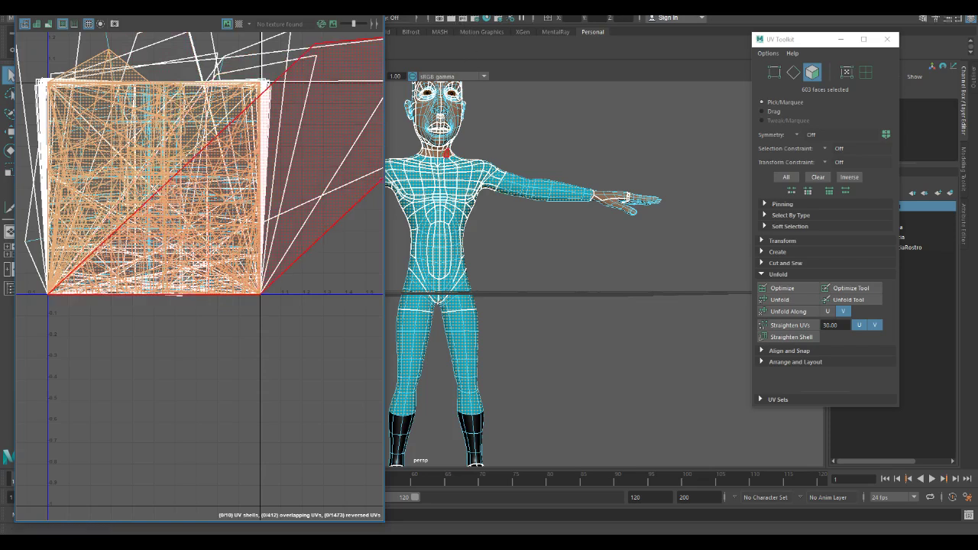
Reset the Planar Mapping options and apply a planar projection from the Z axis to the selected suit faces
left_click(392, 5)
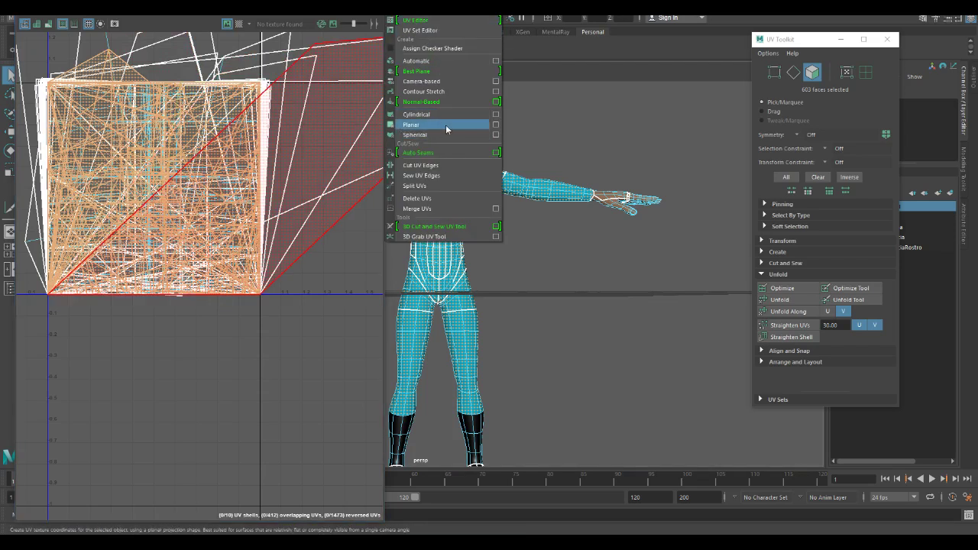
left_click(495, 127)
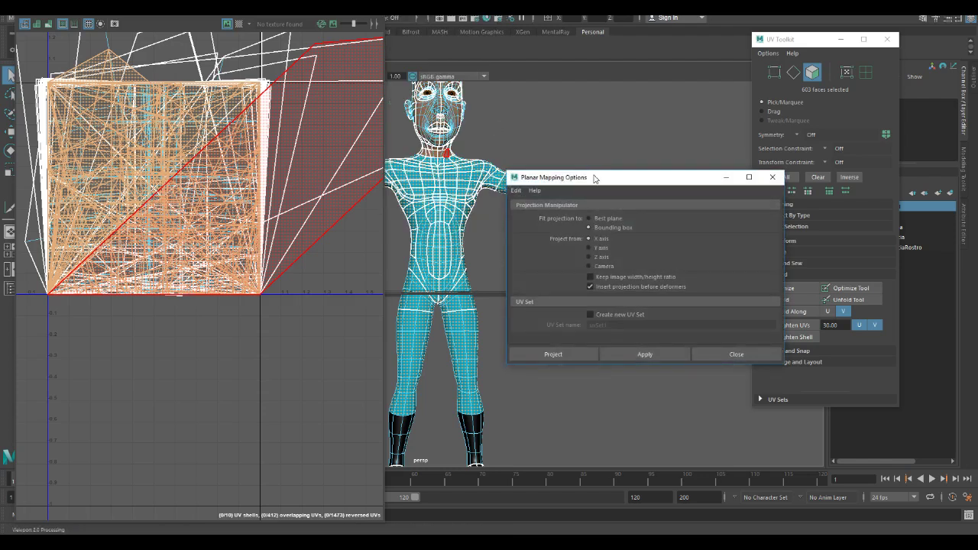
left_click_drag(593, 176, 589, 117)
left_click(516, 134)
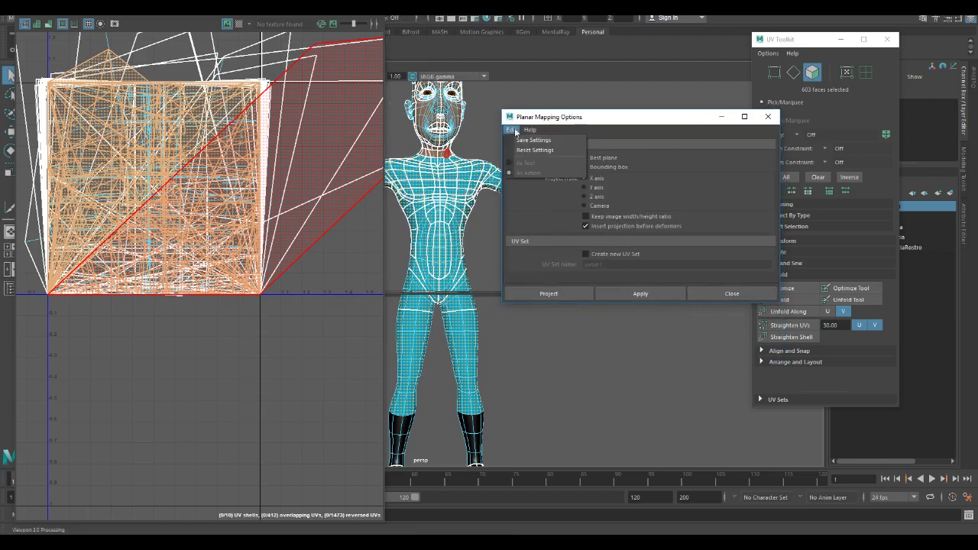
left_click(538, 157)
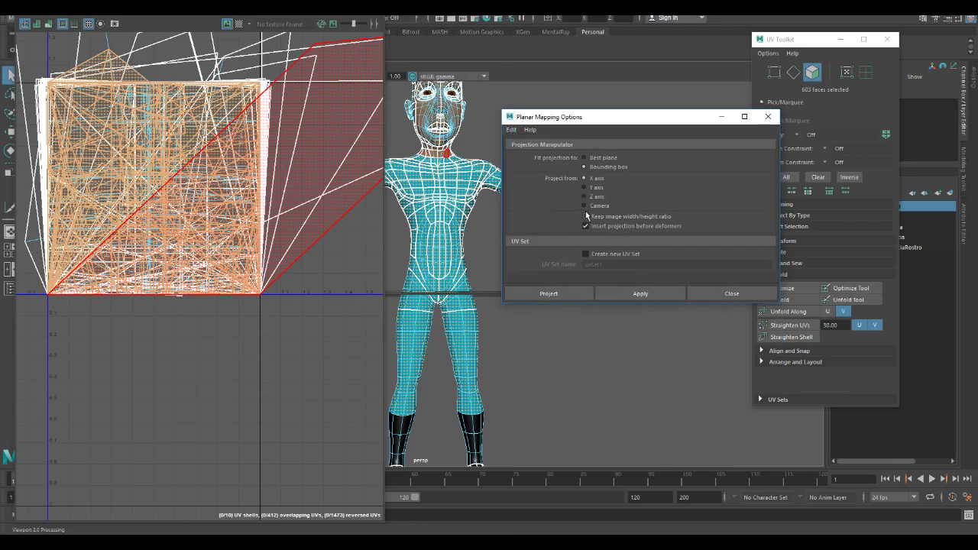
left_click(585, 197)
left_click(640, 295)
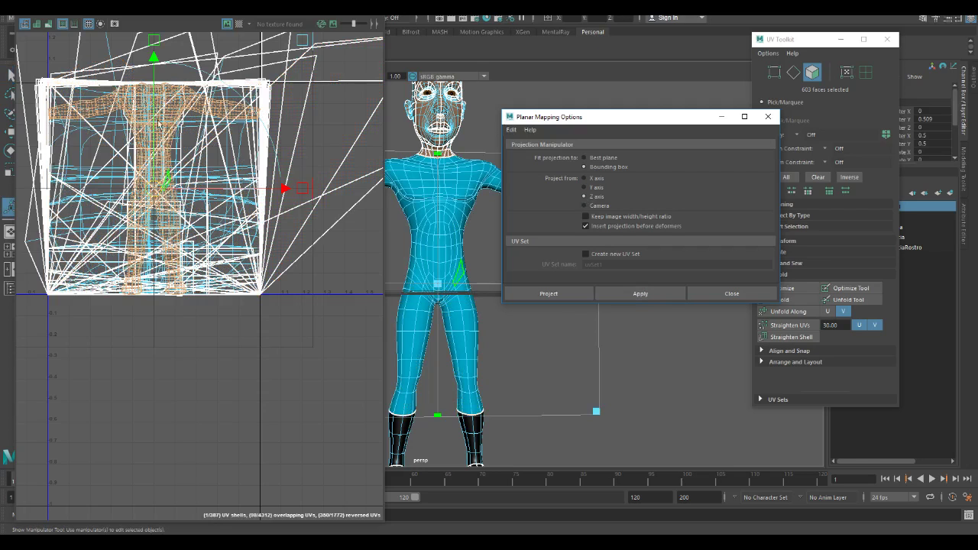
Move the projected suit UV shell straight down below the 0-1 tile, clear of the overlapping UVs, and close the Planar Mapping options
left_click_drag(154, 57, 154, 63)
left_click_drag(162, 142, 218, 284)
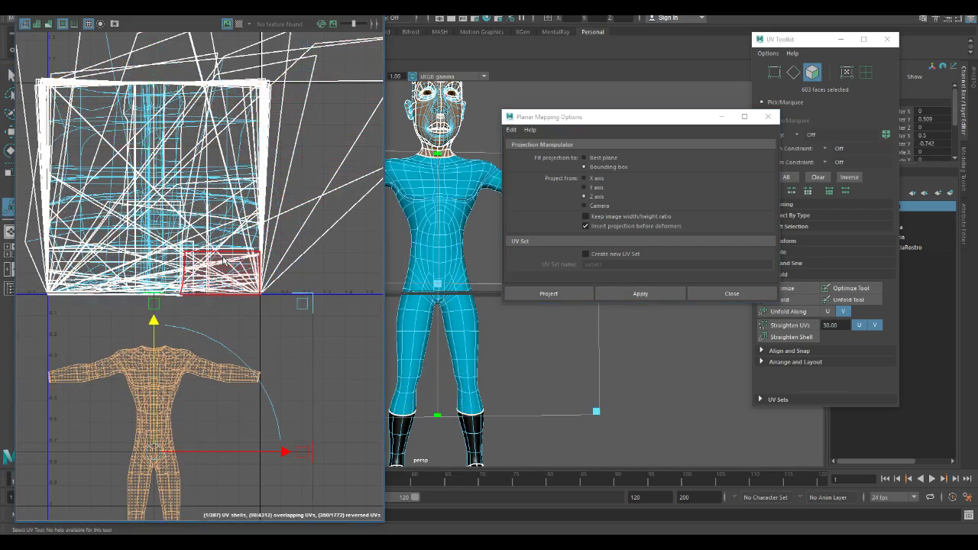
scroll(222, 257, "down", 1)
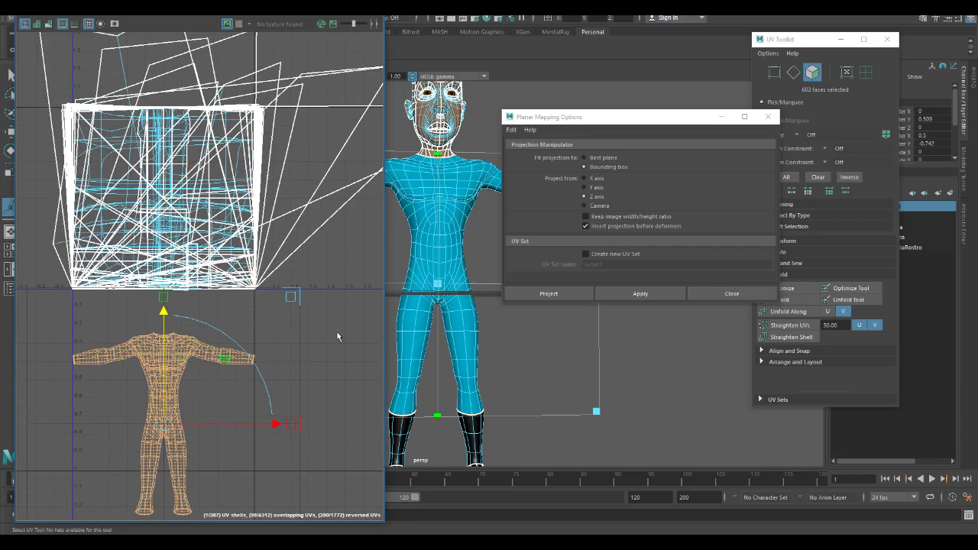
left_click(700, 295)
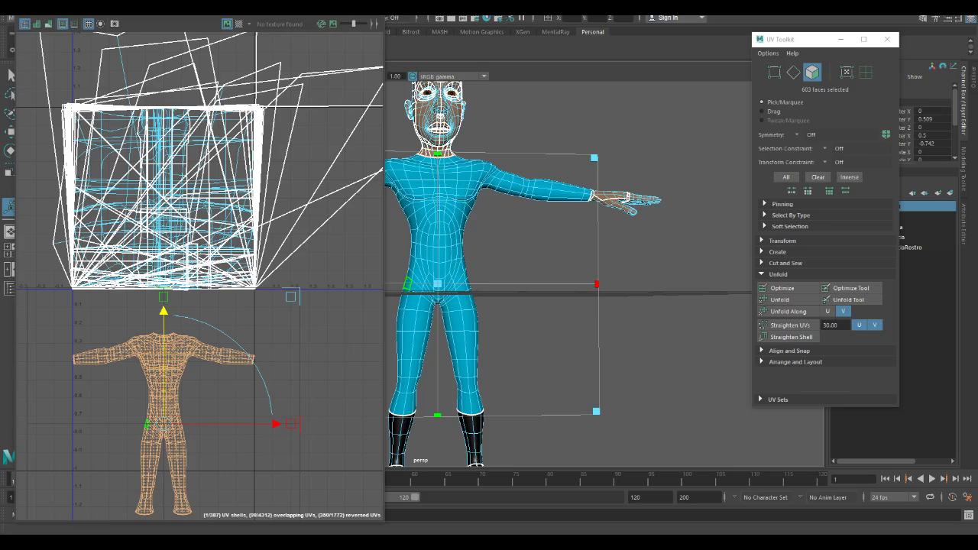
Widen the UV Editor window and frame the whole suit UV shell in it
mouse_move(199, 7)
left_mouse_down()
mouse_move(271, 6)
mouse_move(214, 6)
left_mouse_up()
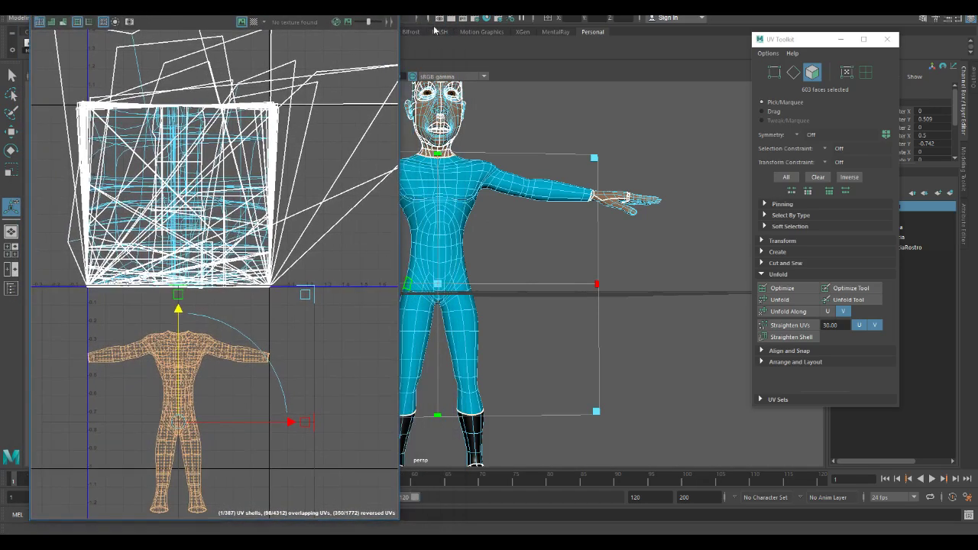
double_click(214, 7)
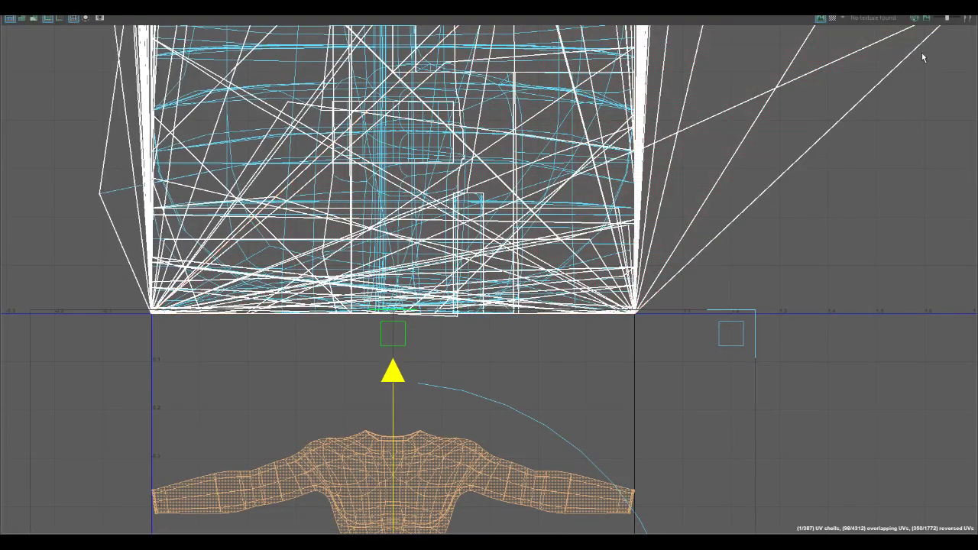
double_click(937, 7)
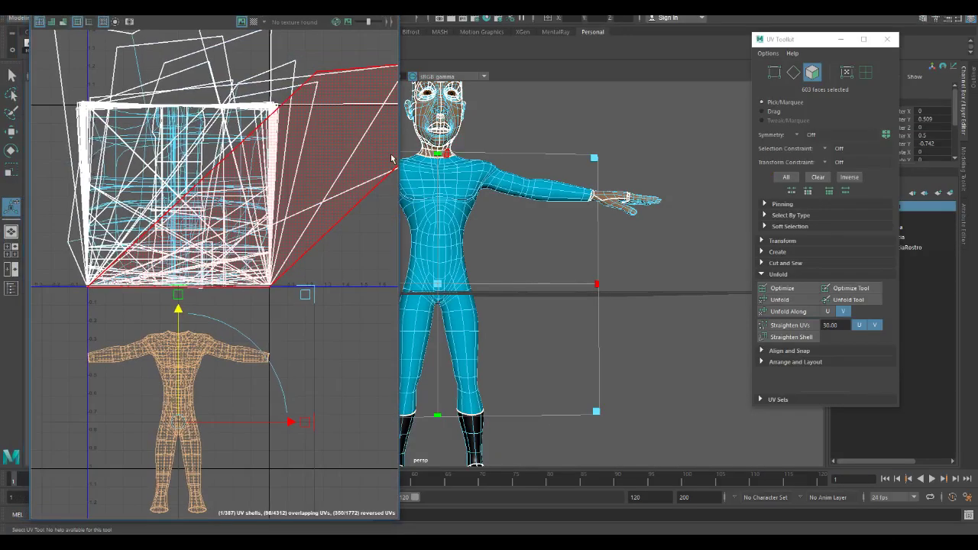
left_click_drag(399, 155, 720, 174)
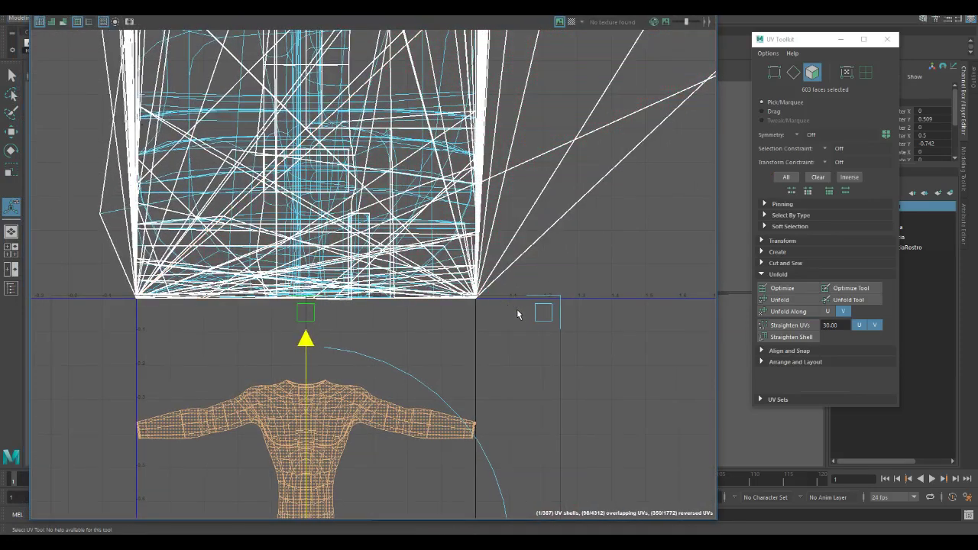
scroll(527, 310, "down", 2)
key("f")
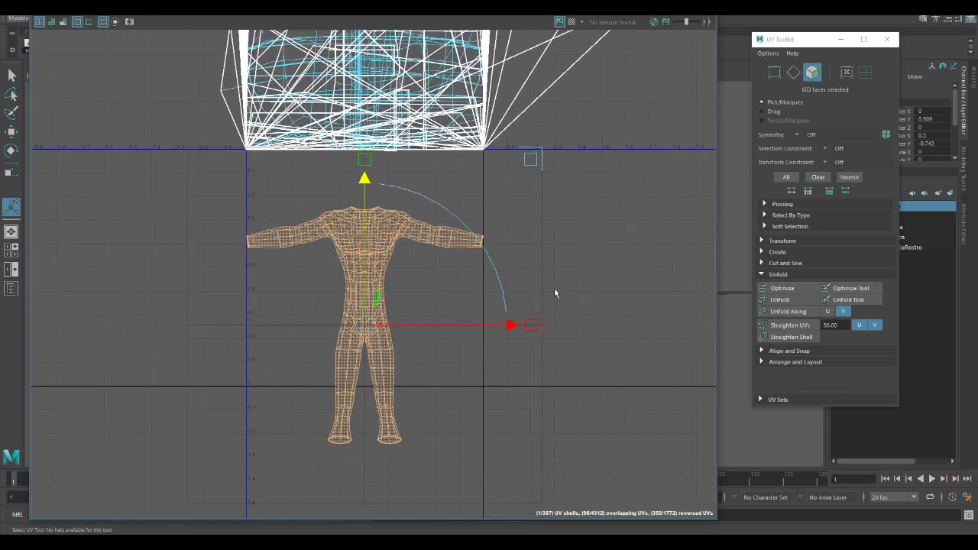
Reposition the UV Toolkit, collapse its Unfold section and expand the Cut and Sew tools
left_click_drag(814, 44, 796, 23)
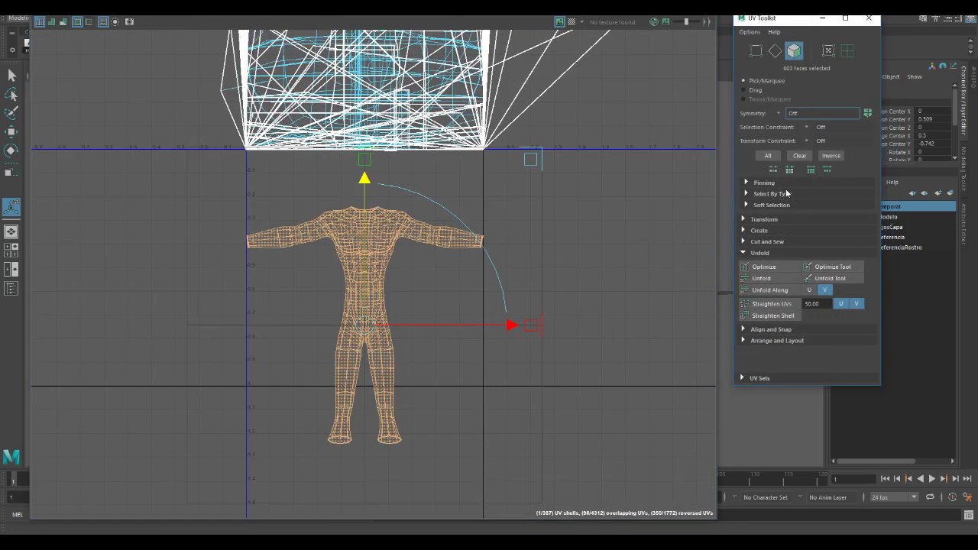
left_click(753, 252)
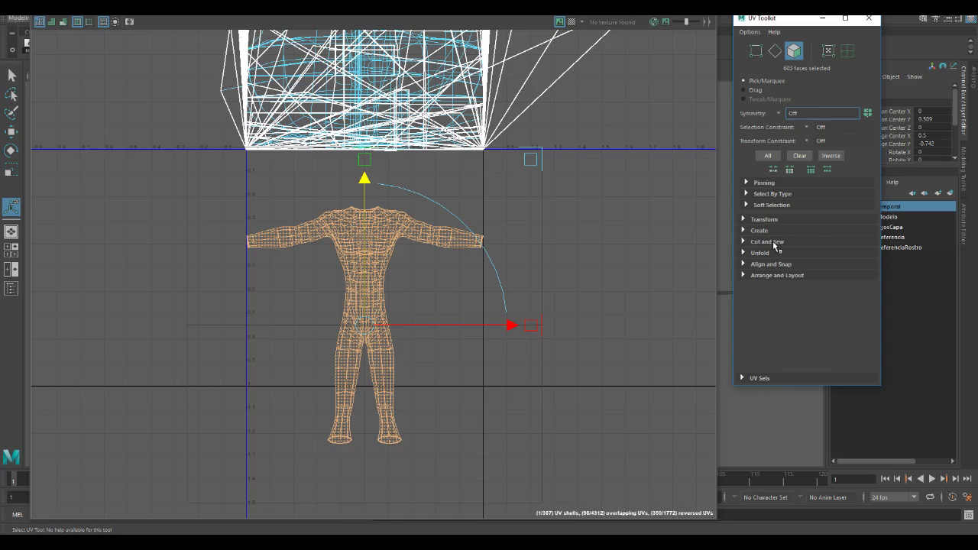
left_click(744, 243)
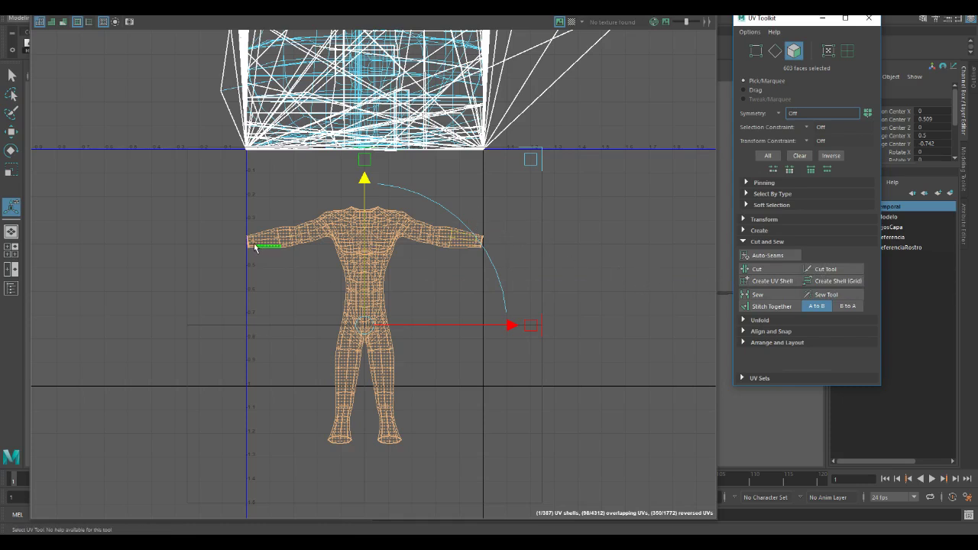
left_click_drag(249, 235, 345, 211)
Hide the UV Editor, switch the model to edge selection, and select the edge line along the top of the character's right sleeve
left_click(657, 5)
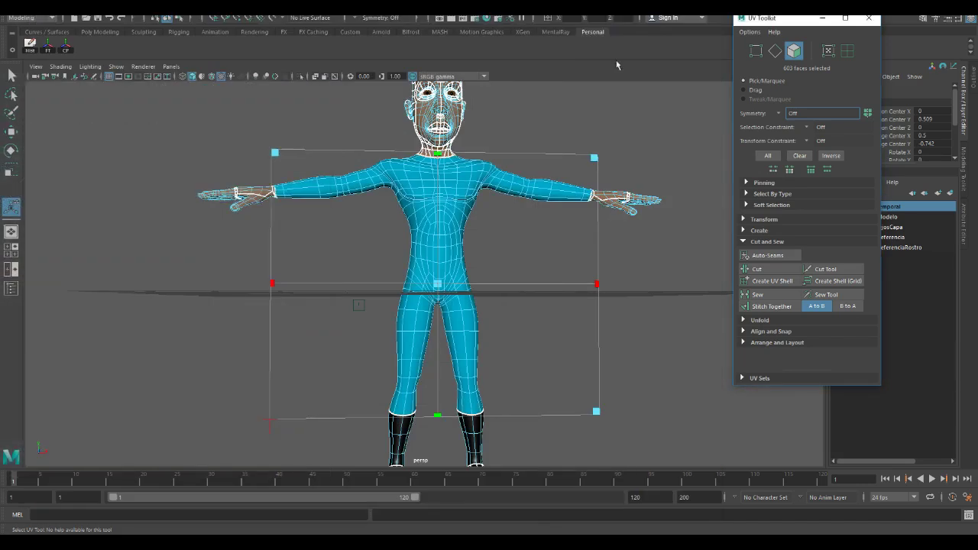
right_click(464, 194)
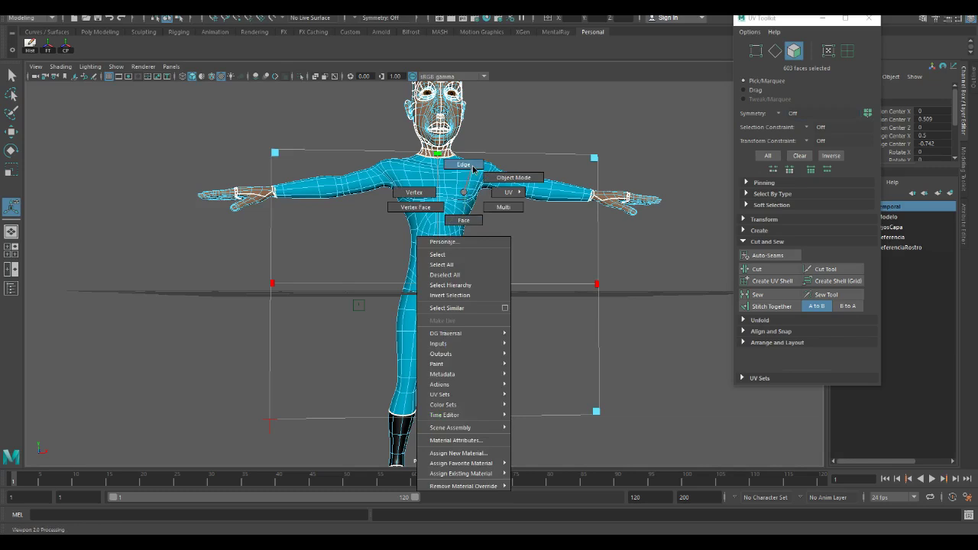
left_click(463, 165)
left_click_drag(428, 203, 383, 165, "alt")
scroll(390, 195, "up", 5)
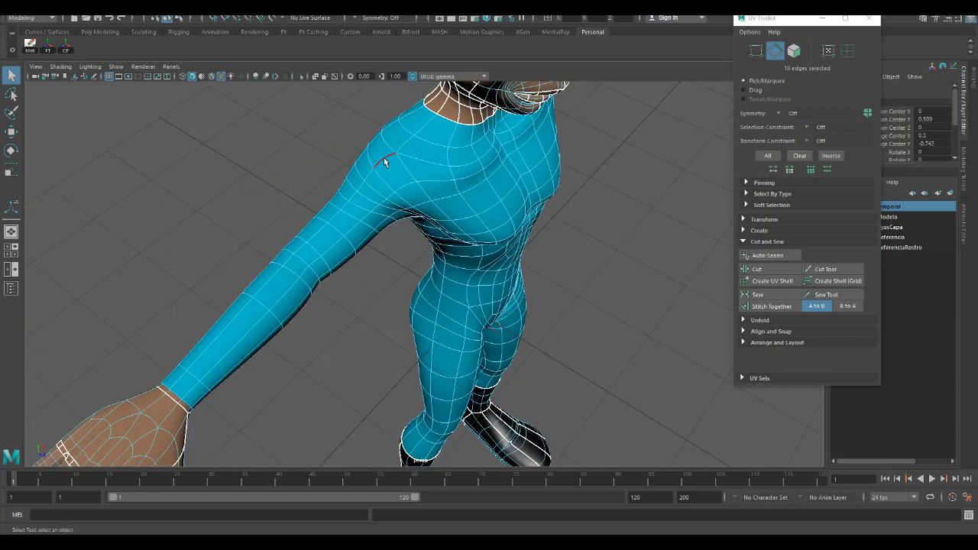
left_click(384, 157)
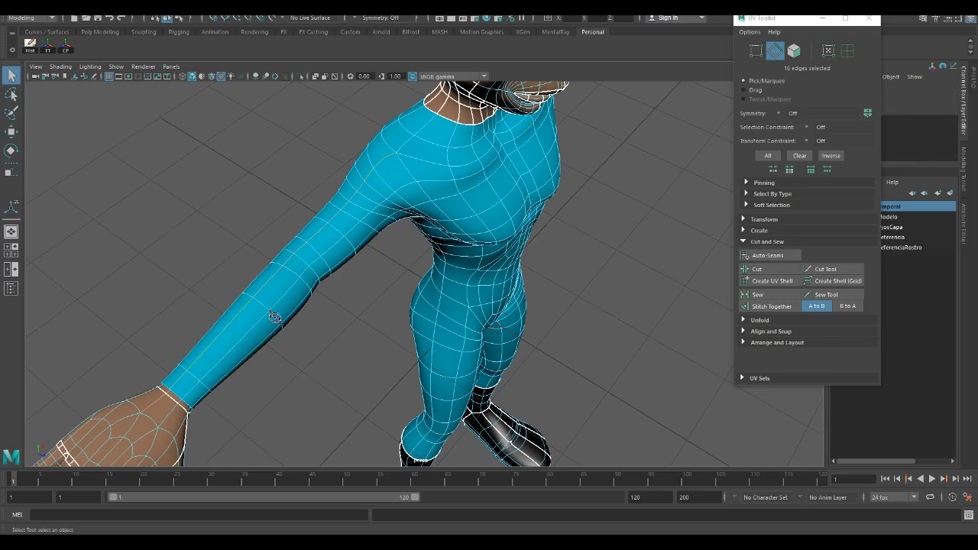
Add the edge loops running along the underside of the sleeve, down the side of the torso and along the leg to the selection
left_click_drag(272, 311, 220, 231, "alt")
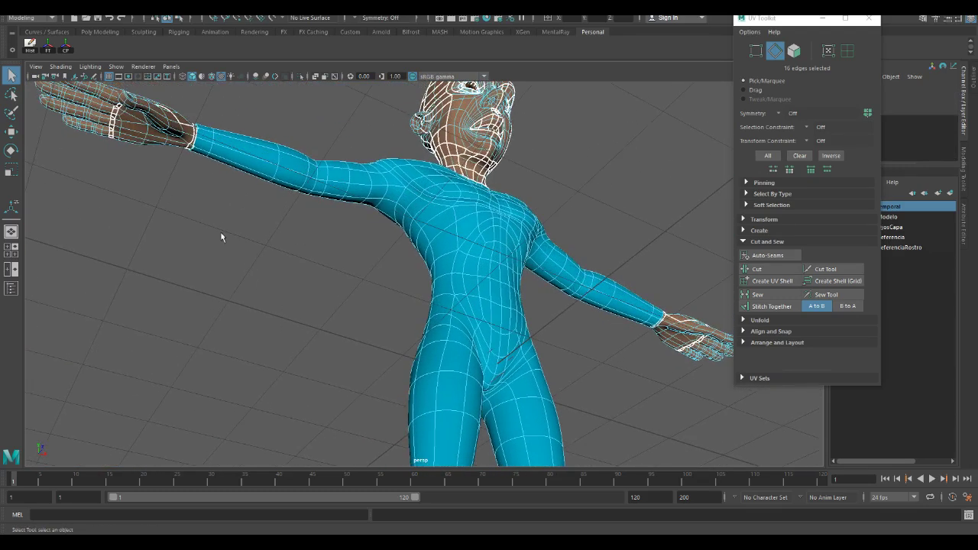
double_click(230, 160, "shift")
left_click_drag(318, 294, 408, 210, "alt")
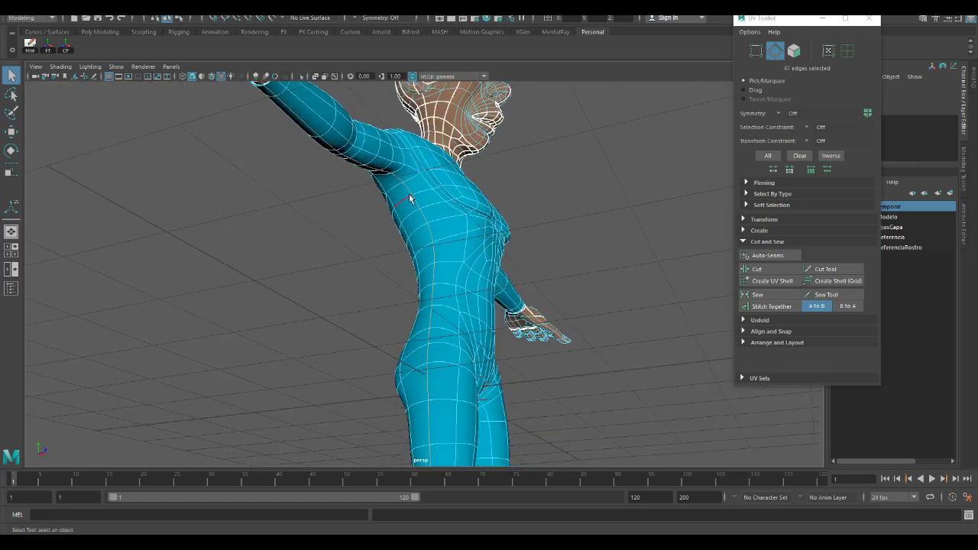
left_click_drag(417, 327, 382, 331, "alt")
double_click(409, 327, "shift")
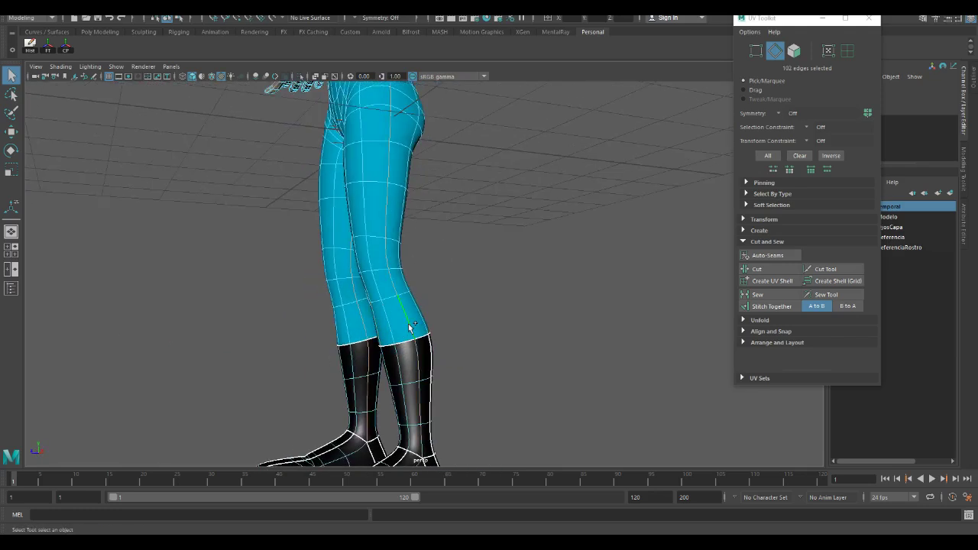
Add the edge line along the top of the character's left sleeve, from the wrist to the shoulder, to the seam selection
middle_click_drag(405, 208, 394, 348, "alt")
left_click_drag(391, 242, 374, 337, "alt")
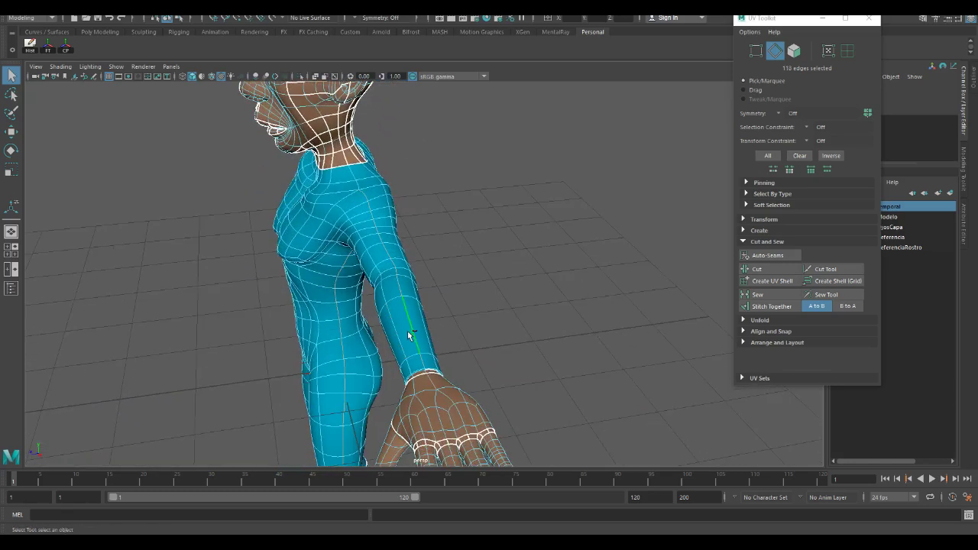
double_click(410, 337, "shift")
left_click_drag(299, 286, 345, 289, "alt")
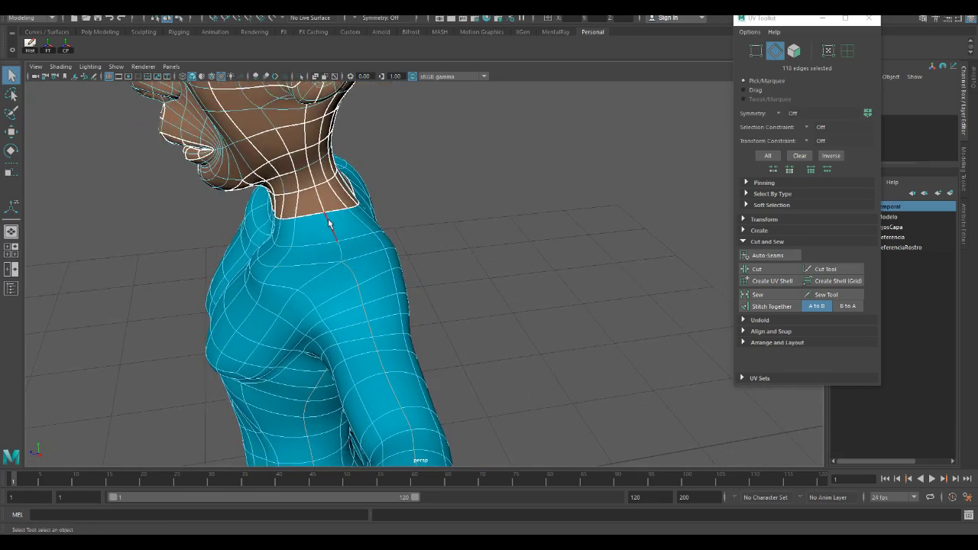
Add the remaining edges between the sleeve seam and the neck opening on both shoulders to the seam selection
left_click(349, 267, "shift")
double_click(341, 257, "shift")
double_click(305, 118, "ctrl")
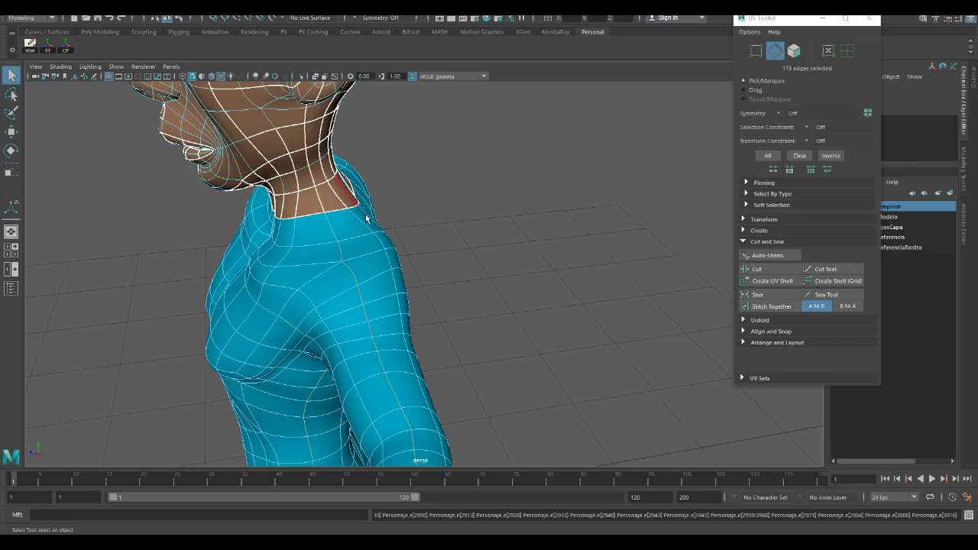
left_click(333, 231, "shift")
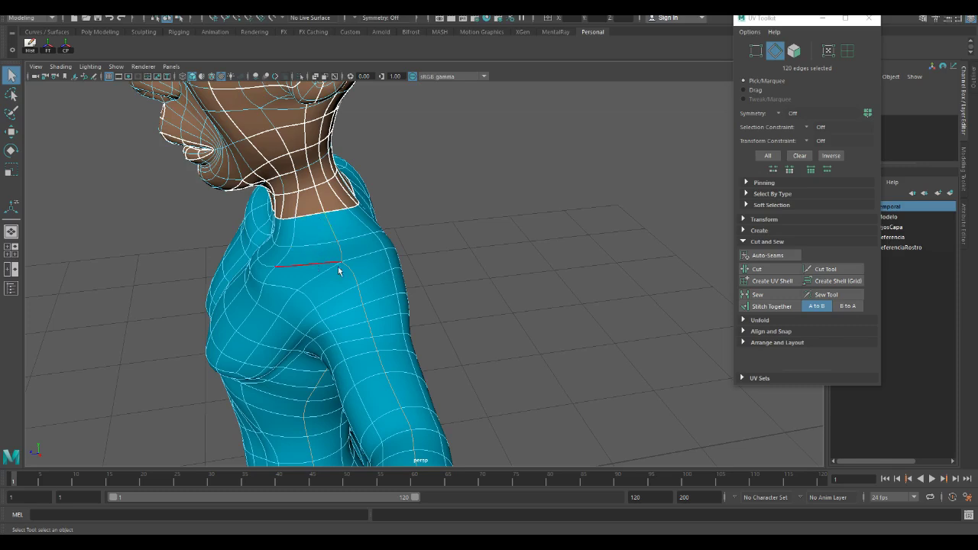
right_click_drag(338, 266, 275, 271, "alt")
left_click_drag(275, 271, 268, 246, "alt")
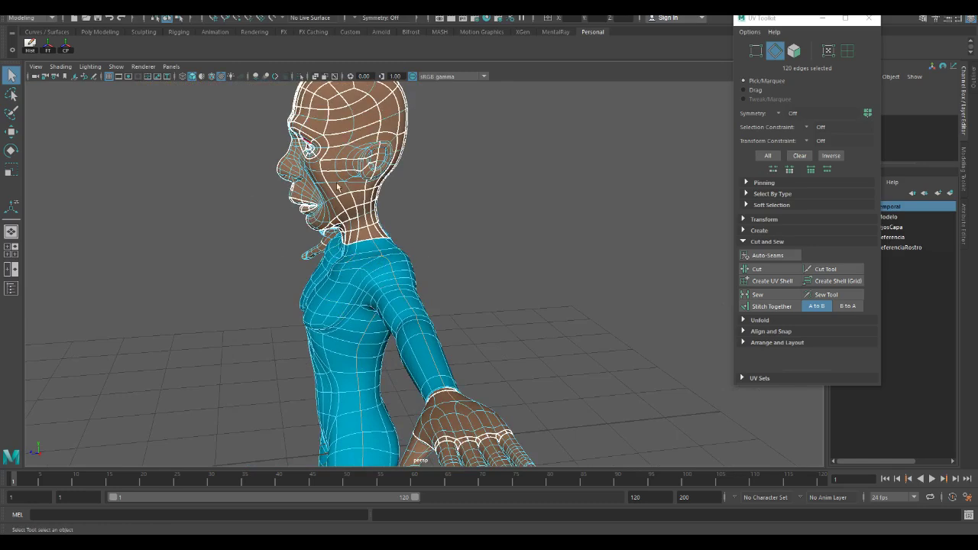
left_click_drag(280, 253, 388, 345, "alt")
scroll(388, 345, "up", 2)
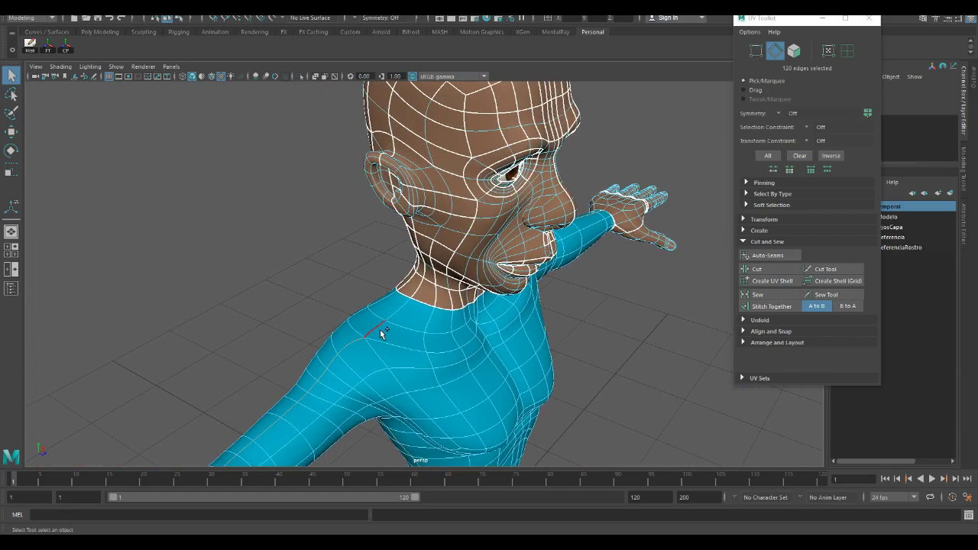
left_click(378, 329, "shift")
Maximize the side view and frame the character's boots and lower legs
key("space")
key("space")
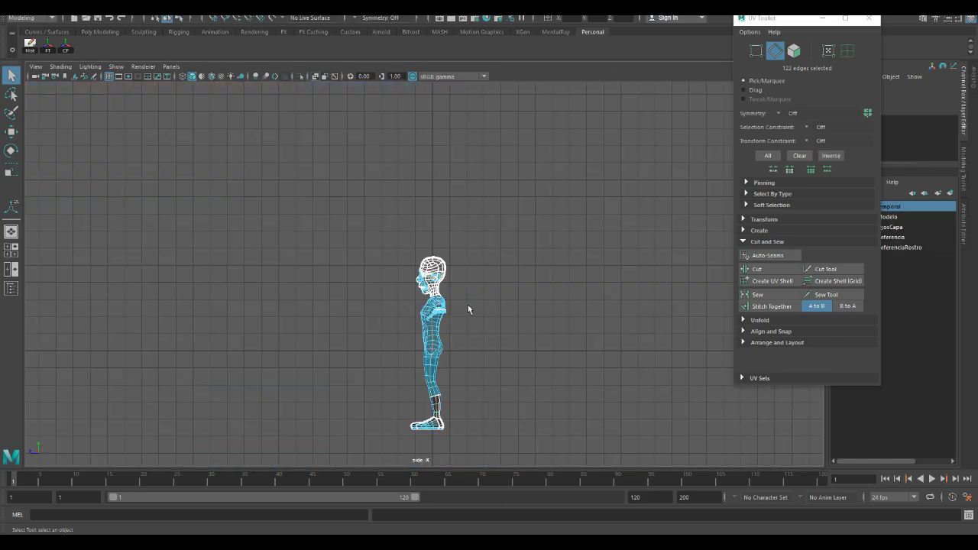
right_click_drag(449, 358, 447, 398, "alt")
left_click_drag(528, 443, 308, 289)
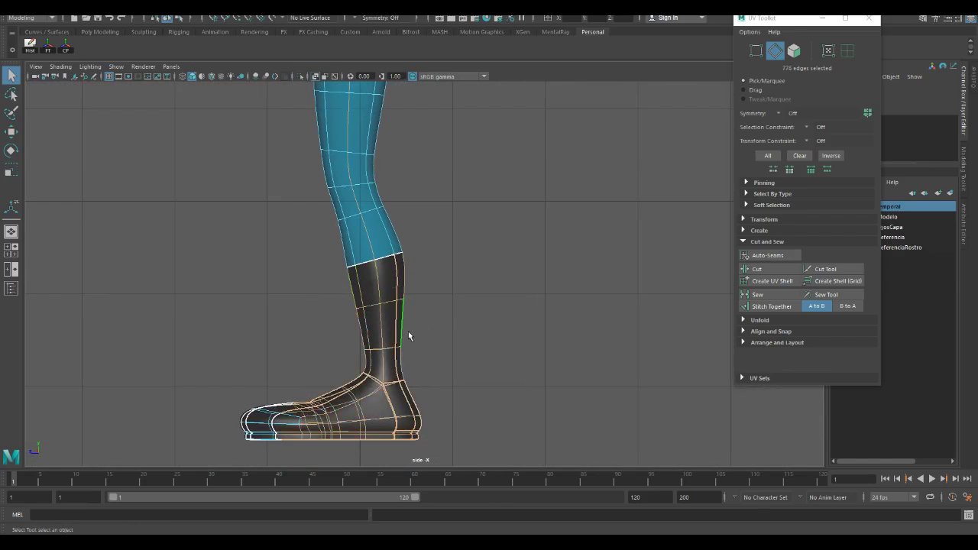
key("ctrl+z")
left_click_drag(500, 457, 182, 292, "shift")
key("ctrl+z")
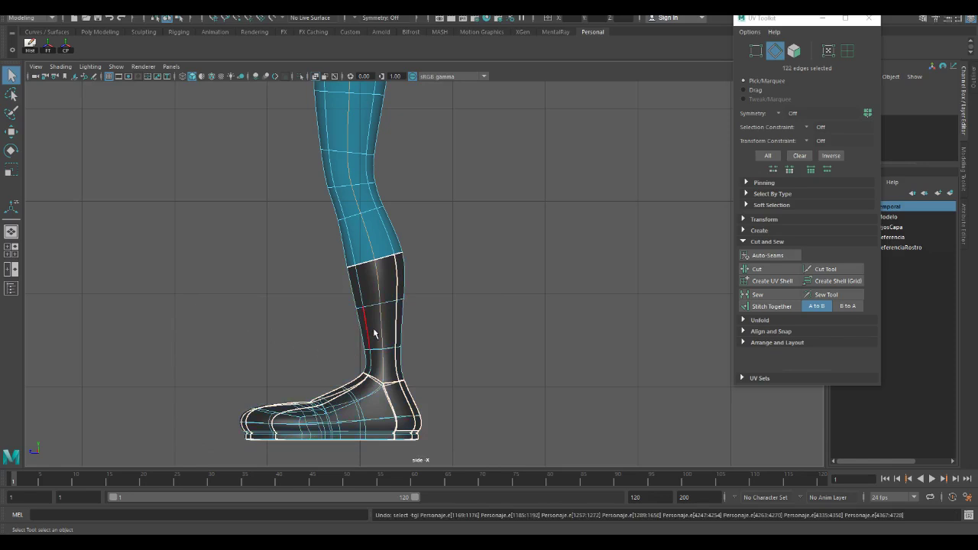
Remove the edges running down the boots and, in the top view, those across both hands from the seam selection
left_click_drag(538, 415, 291, 291)
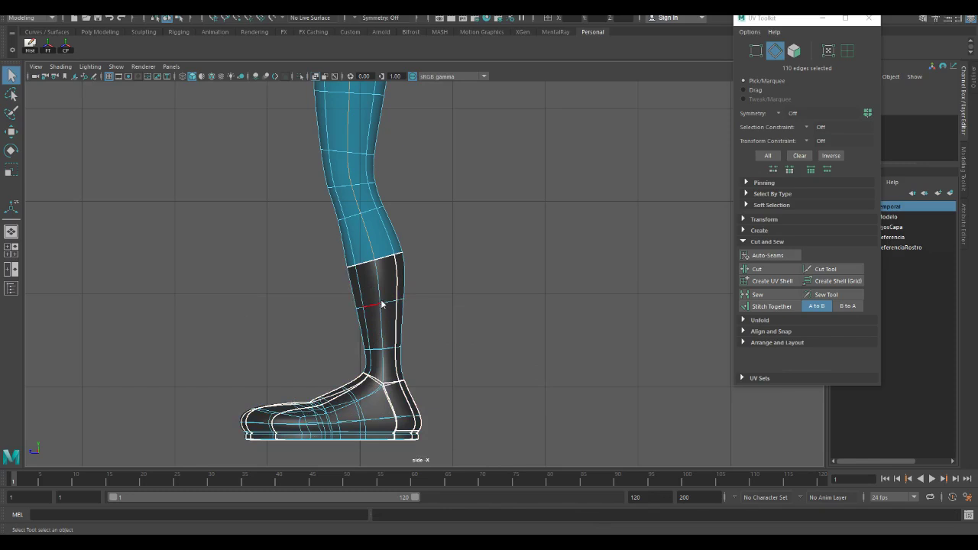
key("space")
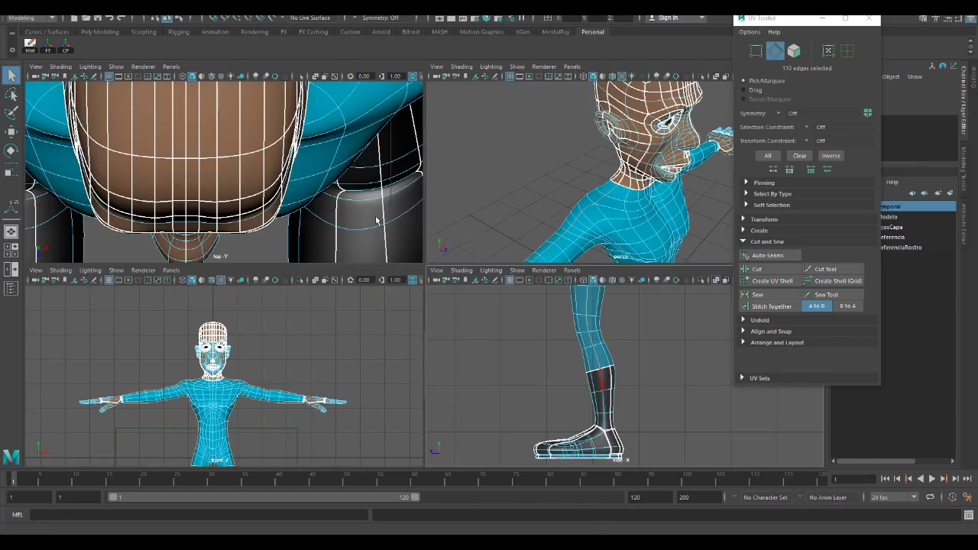
scroll(365, 224, "down", 5)
key("space")
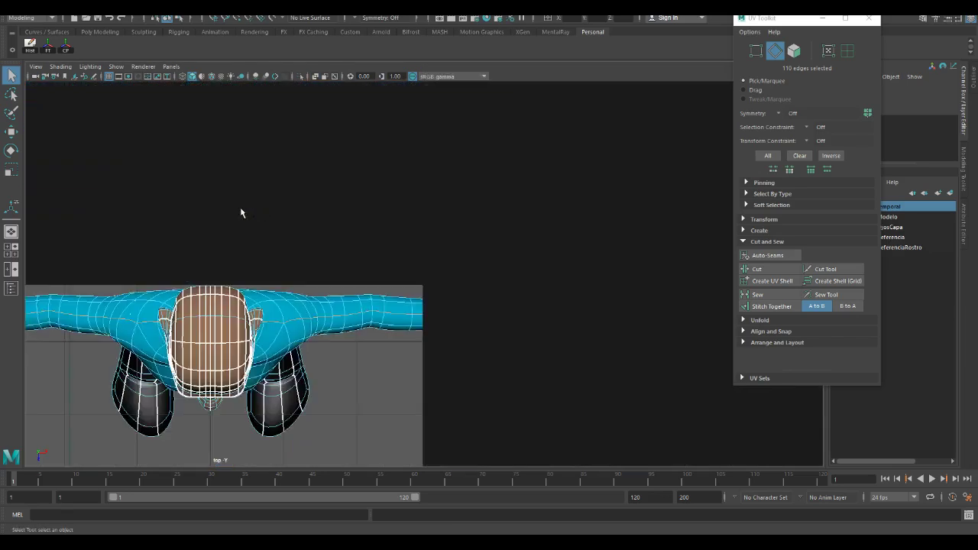
middle_click_drag(179, 208, 375, 275, "alt")
scroll(375, 275, "up", 3)
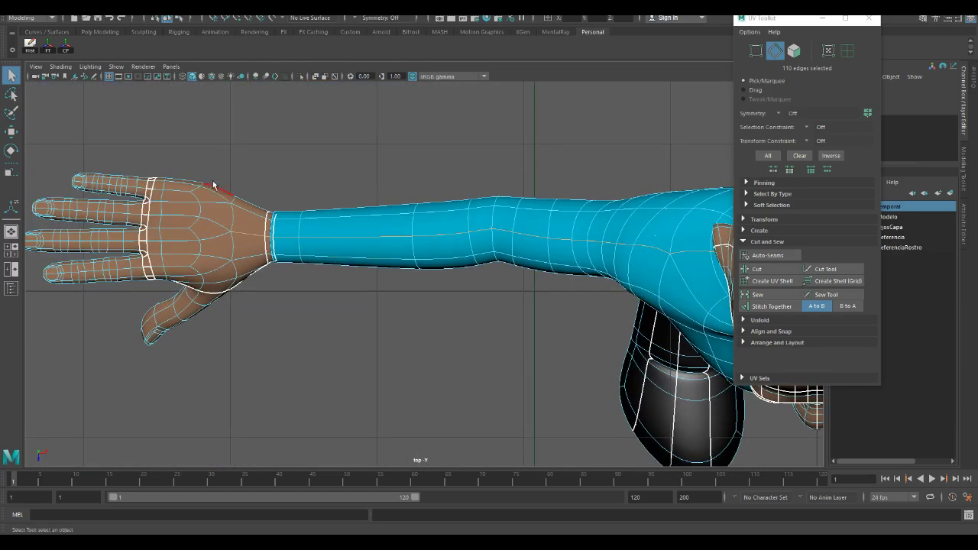
left_click_drag(194, 165, 264, 304)
key("ctrl+z")
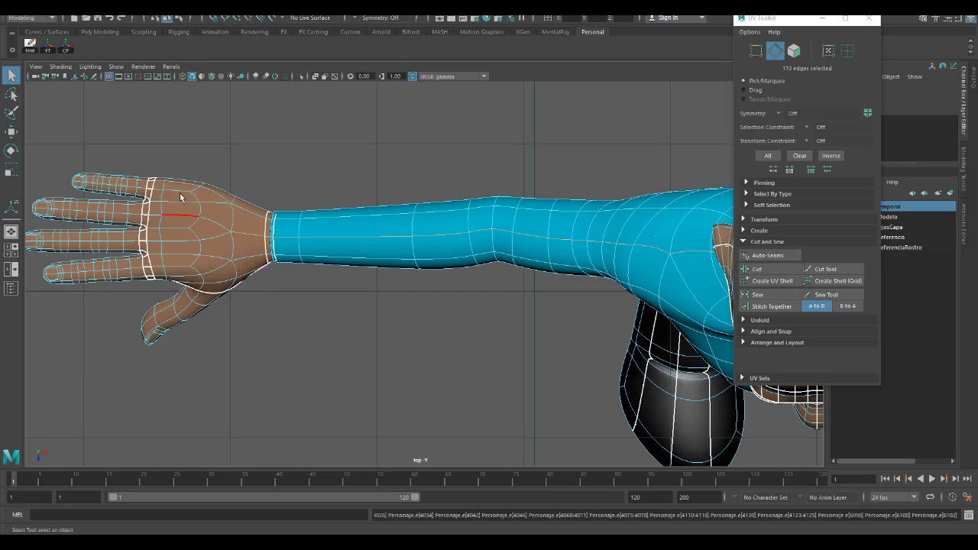
left_click_drag(169, 166, 266, 317, "ctrl")
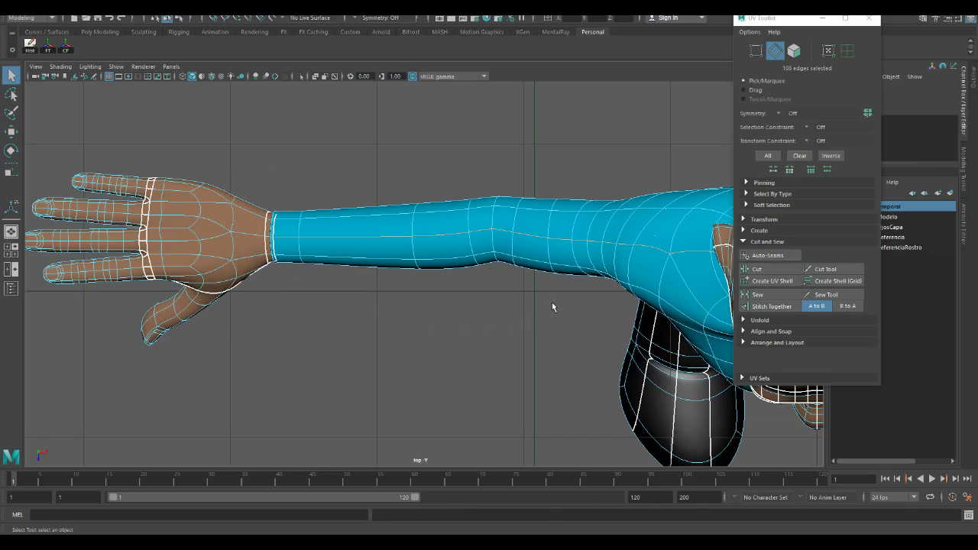
middle_click_drag(552, 306, 251, 282, "alt")
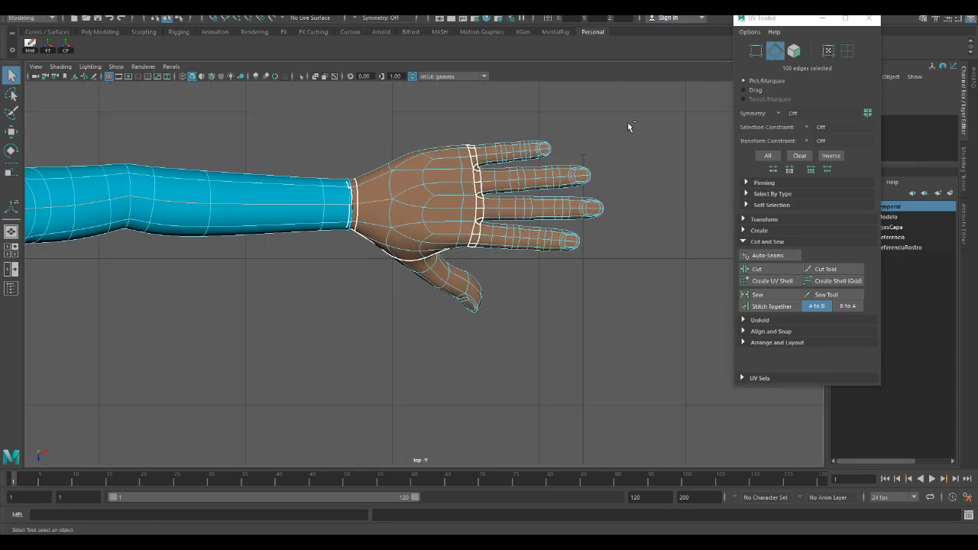
left_click_drag(627, 121, 356, 266, "ctrl")
Return to the perspective view and deselect the leftover edge on the underside of each wrist, just beyond the sleeve cuffs
key("space")
key("space")
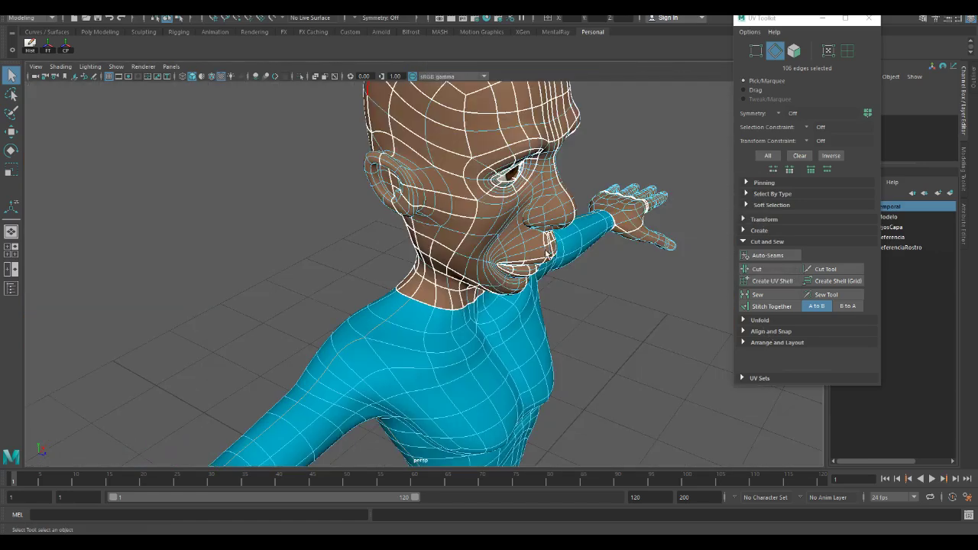
left_click_drag(468, 299, 422, 304, "alt")
scroll(191, 245, "up", 3)
middle_click_drag(191, 244, 447, 283, "alt")
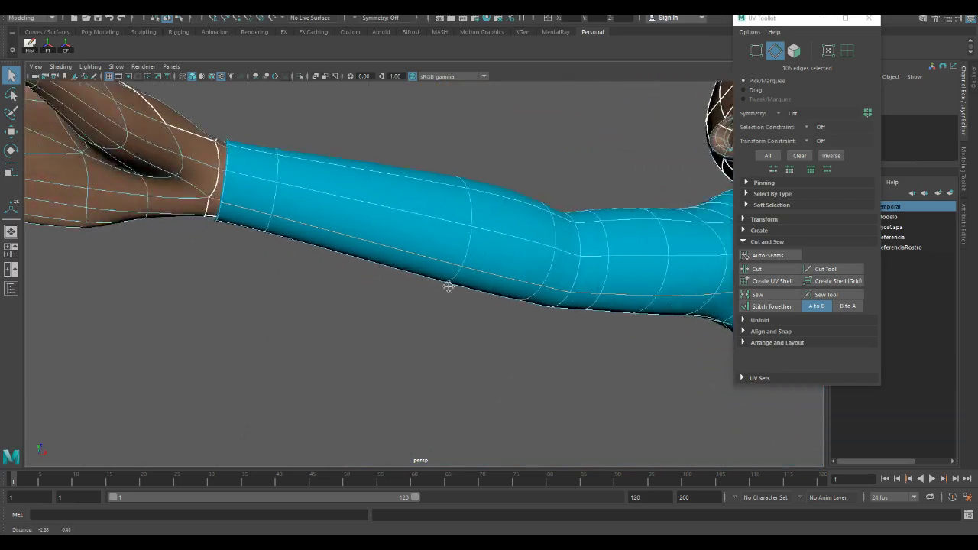
right_click_drag(447, 283, 496, 312, "alt")
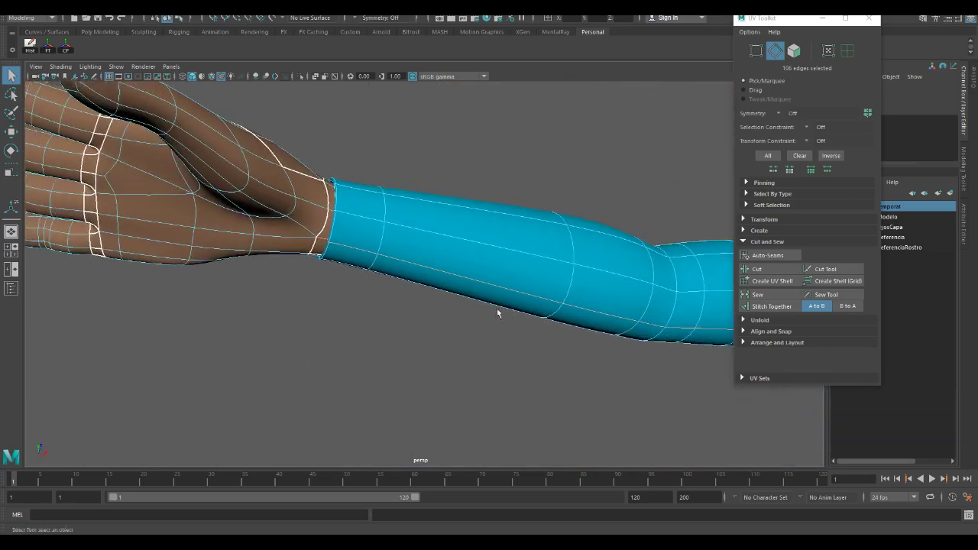
left_click(322, 241, "ctrl")
left_click_drag(530, 307, 585, 275, "alt")
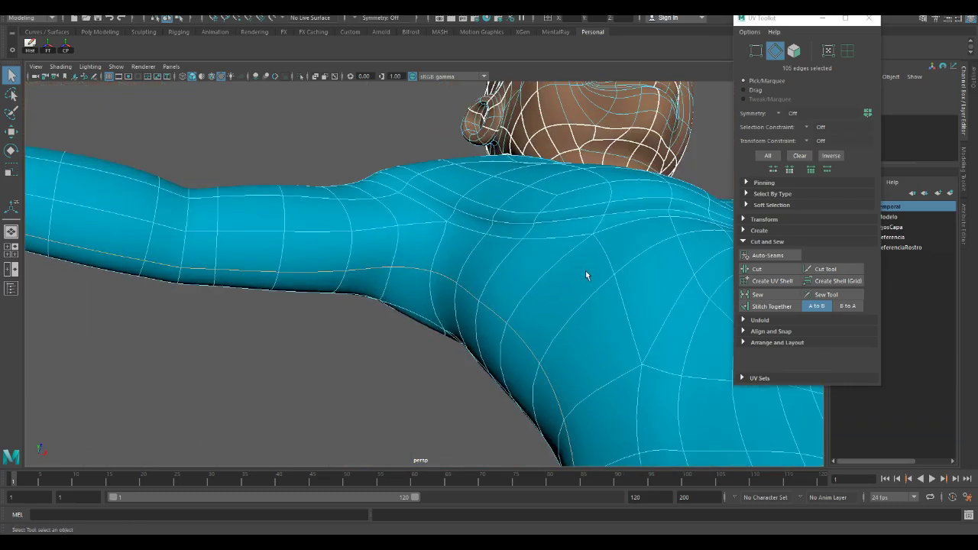
middle_click_drag(585, 275, 394, 289, "alt")
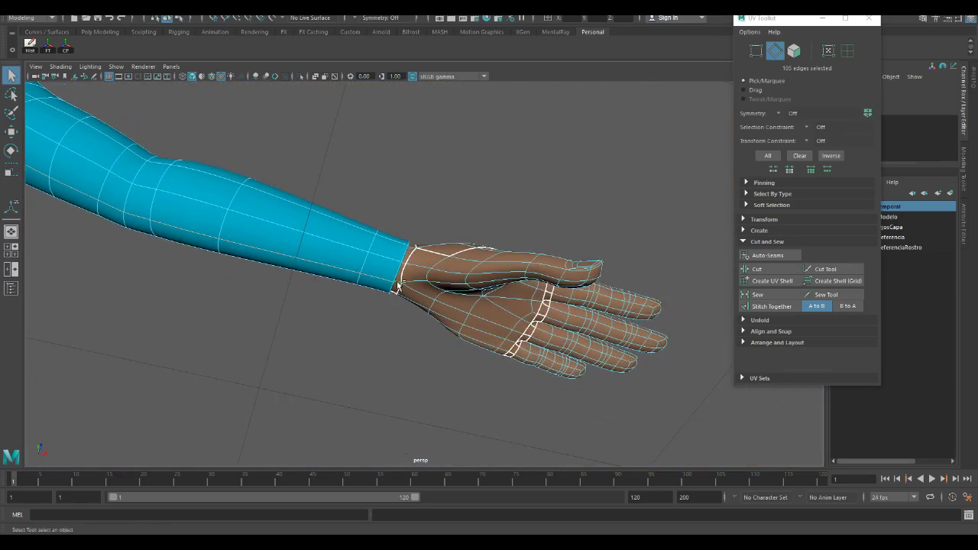
left_click(398, 284, "ctrl")
Examine the selected seam edges along the arms, torso and legs from several angles
right_click_drag(388, 349, 217, 298, "alt")
left_click_drag(217, 297, 271, 275, "alt")
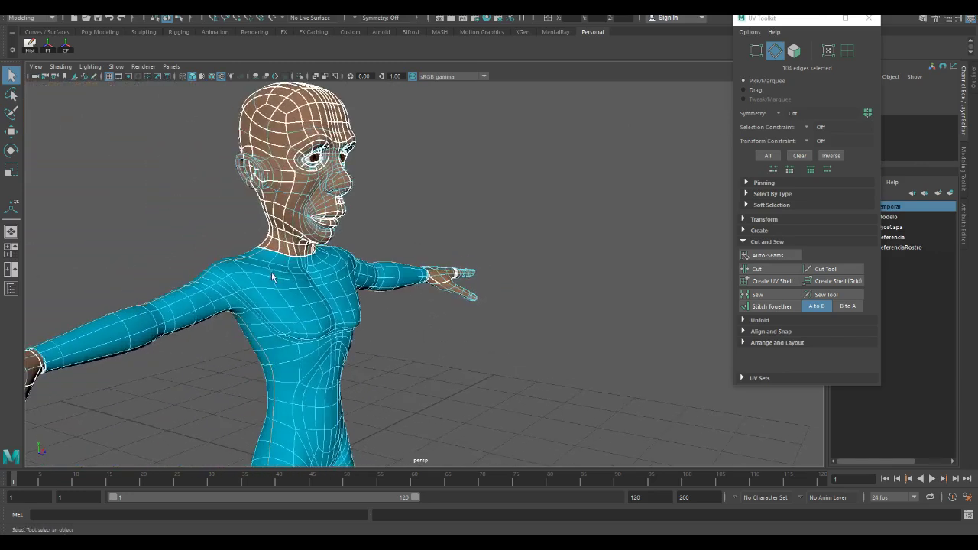
left_click_drag(305, 333, 286, 286, "alt")
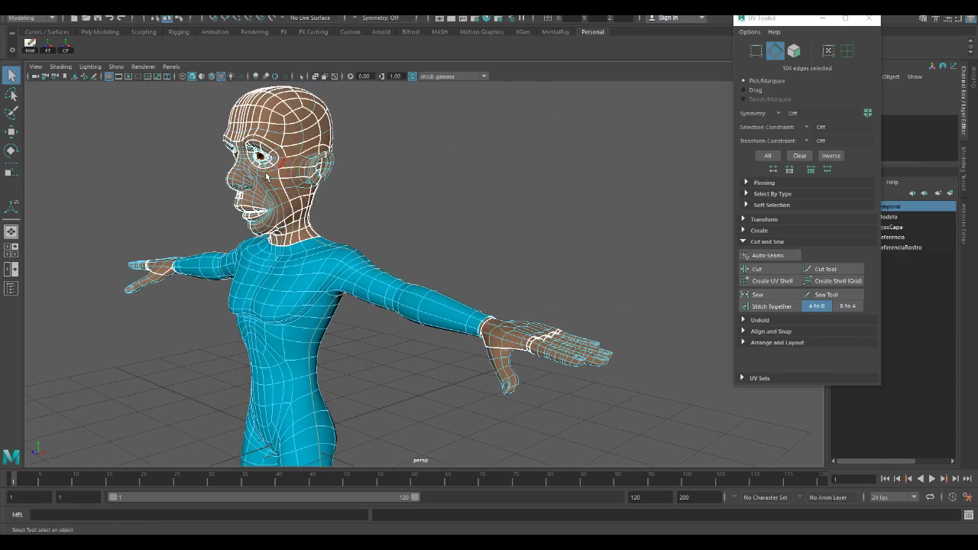
left_click_drag(271, 277, 284, 221, "alt")
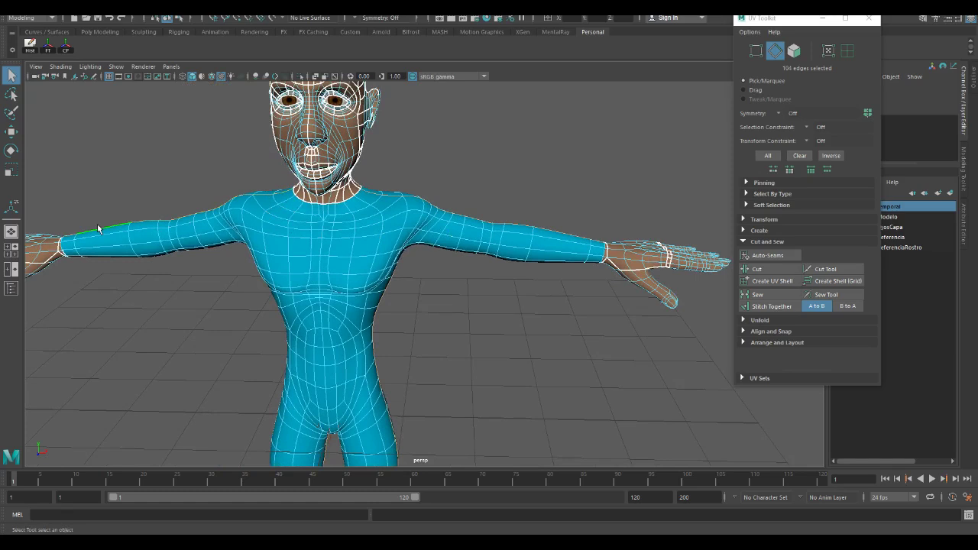
left_click_drag(98, 227, 398, 187, "alt")
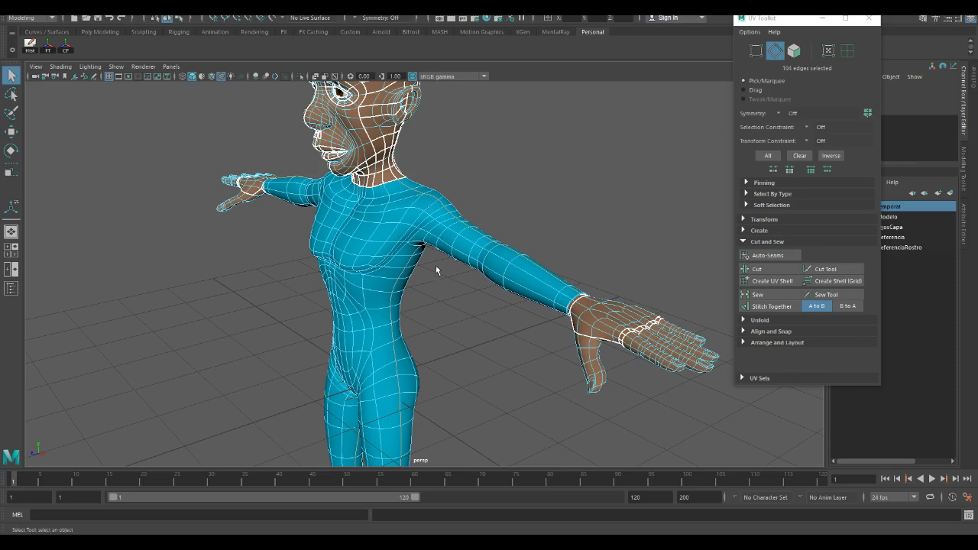
middle_click_drag(417, 384, 428, 244, "alt")
left_click_drag(428, 244, 445, 388)
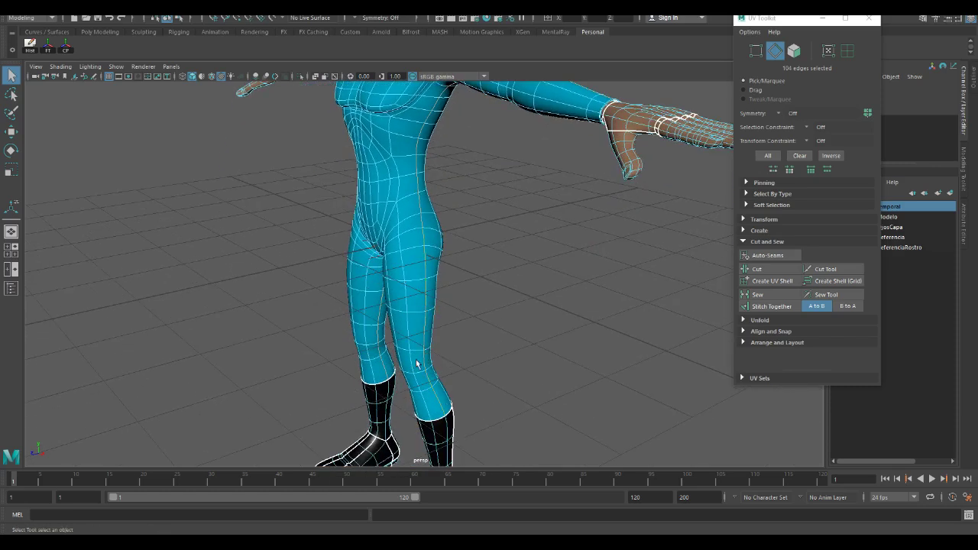
left_click_drag(420, 356, 447, 334, "alt")
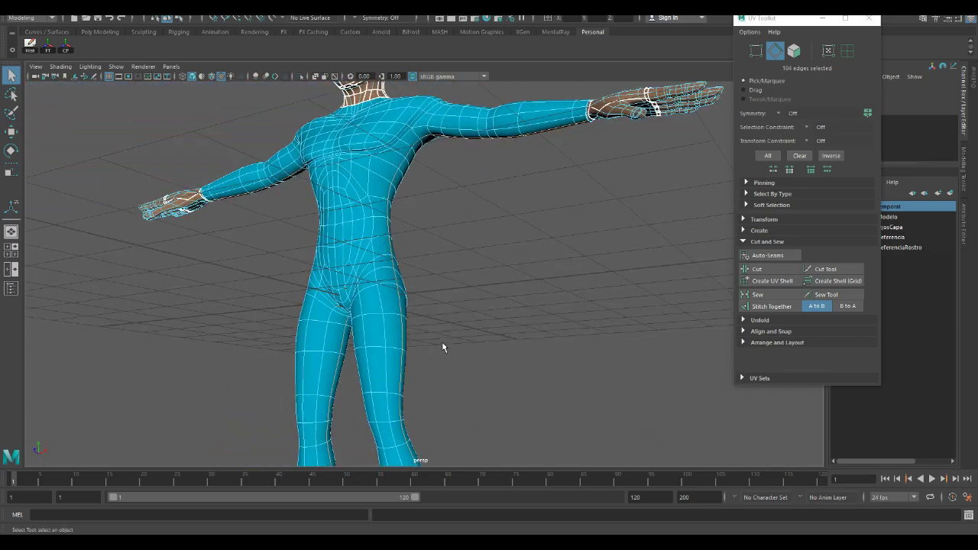
scroll(441, 342, "down", 2)
mouse_move(463, 338)
left_mouse_down("alt")
mouse_move(413, 341)
mouse_move(466, 345)
left_mouse_up("alt")
right_click_drag(467, 345, 435, 304, "alt")
left_click_drag(435, 303, 502, 321, "alt")
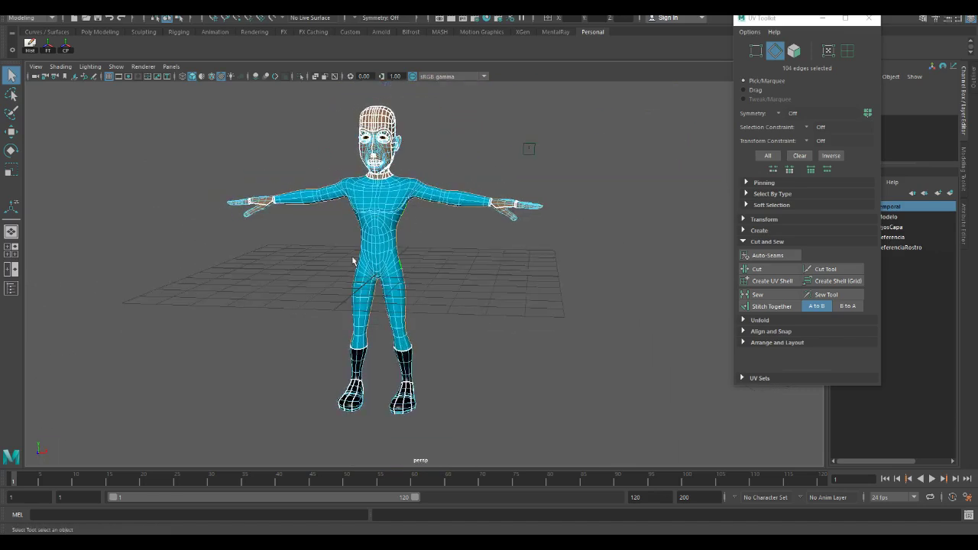
Open the UV Editor, place the UV Toolkit over it, and cut the UVs along the selected suit edges
left_click(397, 19)
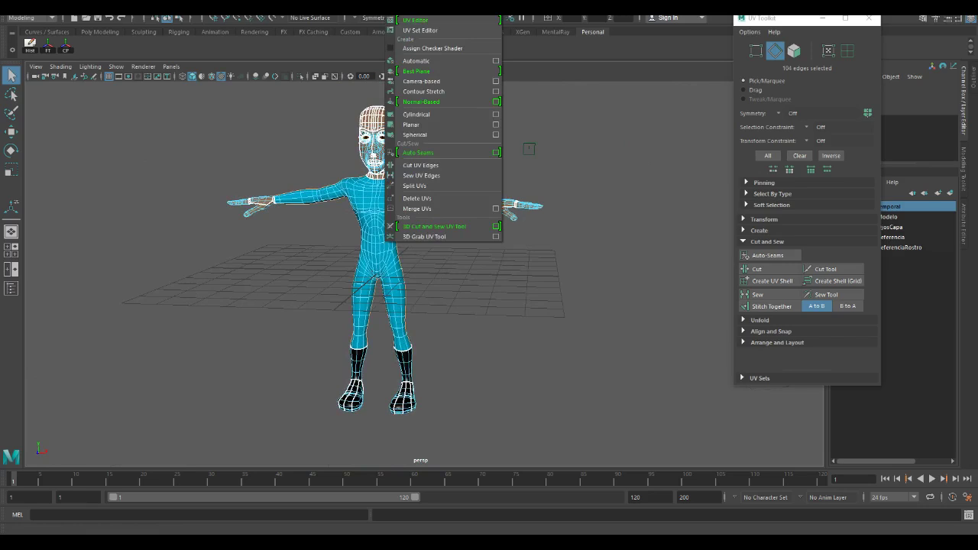
left_click(417, 23)
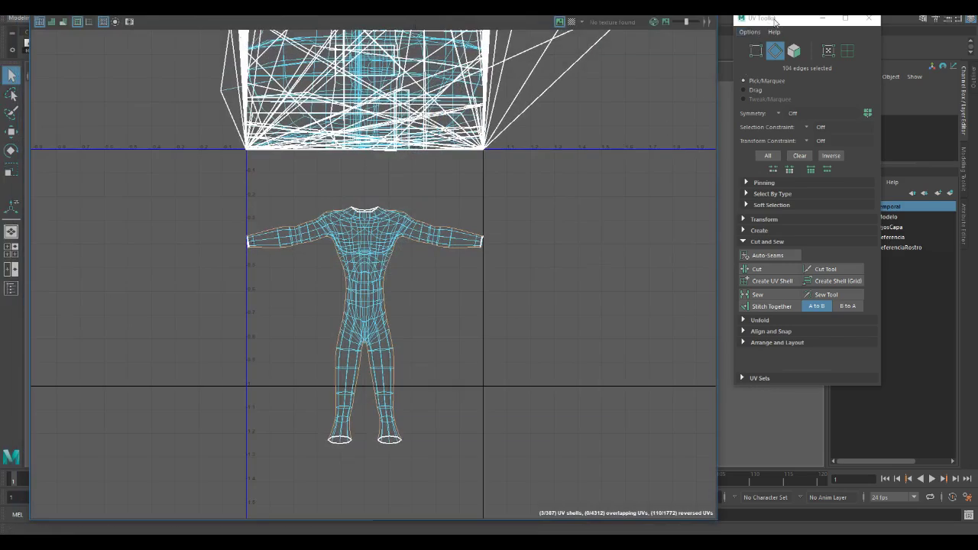
left_click_drag(767, 28, 597, 73)
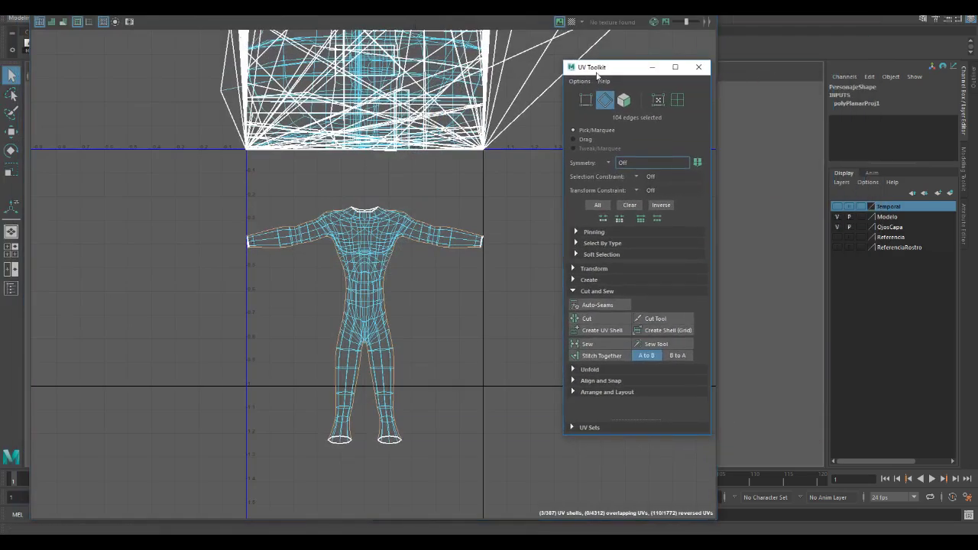
left_click(586, 320)
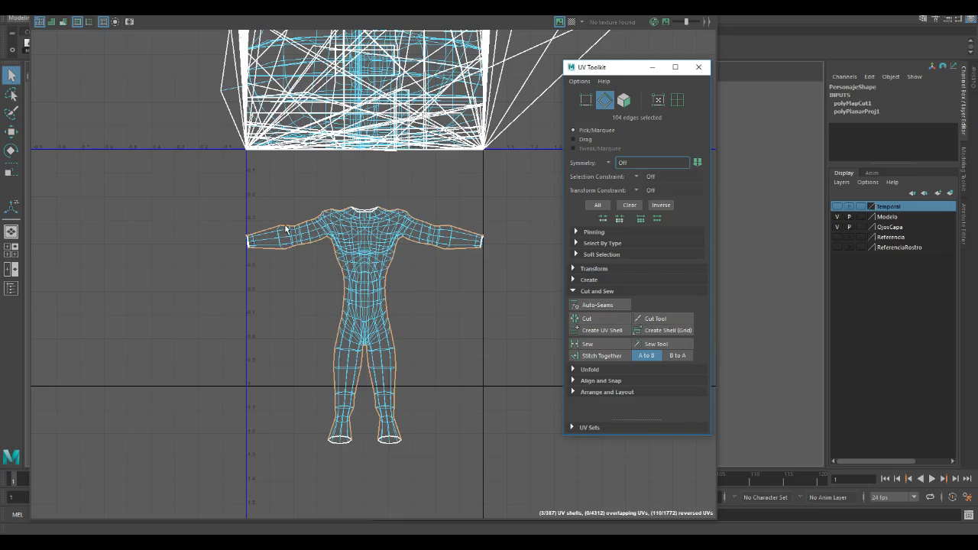
Compare the cut seams on the 3D model with the suit's UV shell in the UV Editor
left_click_drag(471, 1, 571, 302)
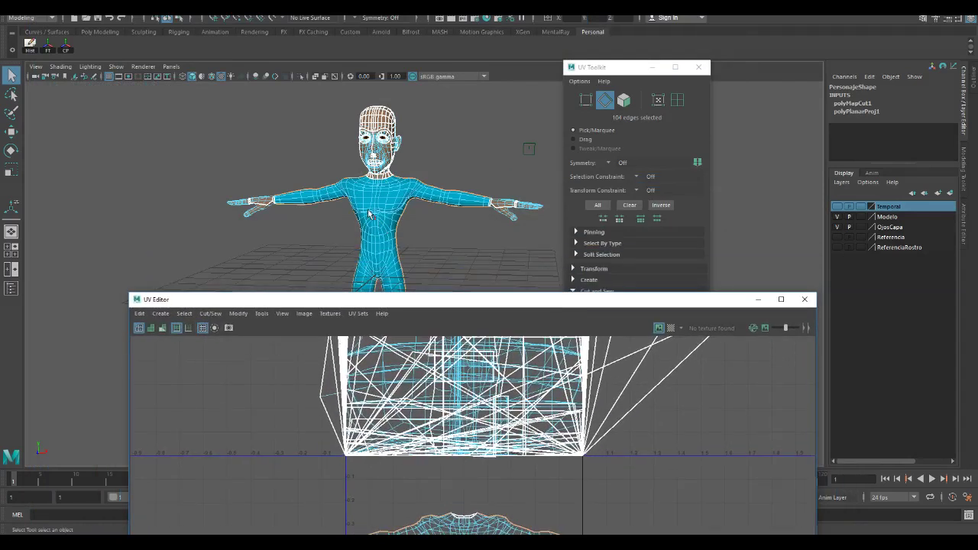
left_click_drag(371, 215, 301, 182, "alt")
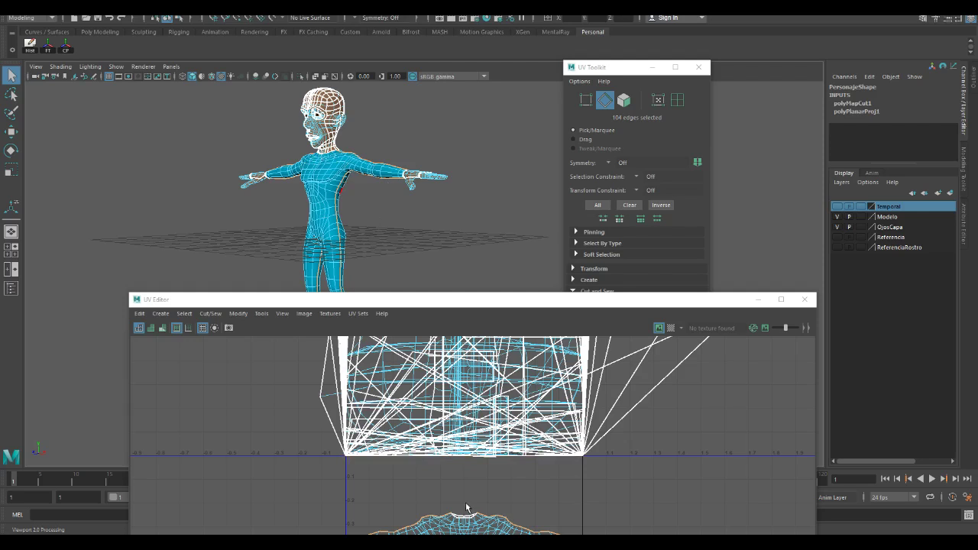
left_click_drag(512, 300, 523, 174)
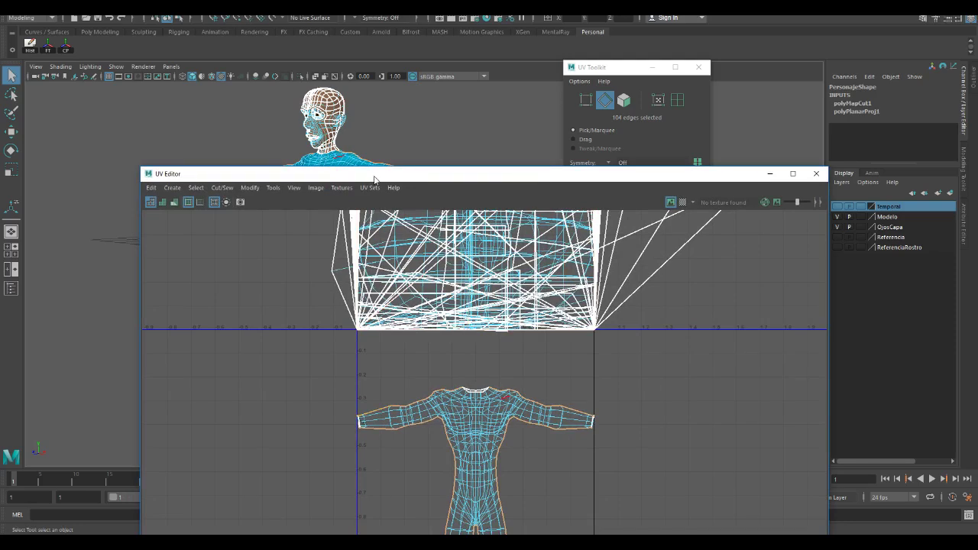
left_click_drag(375, 175, 314, 10)
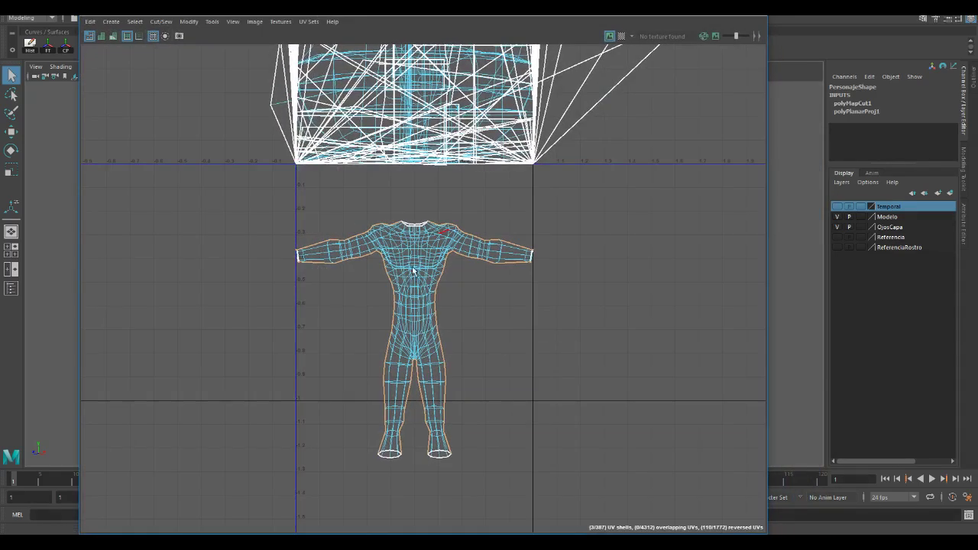
scroll(413, 270, "up", 6)
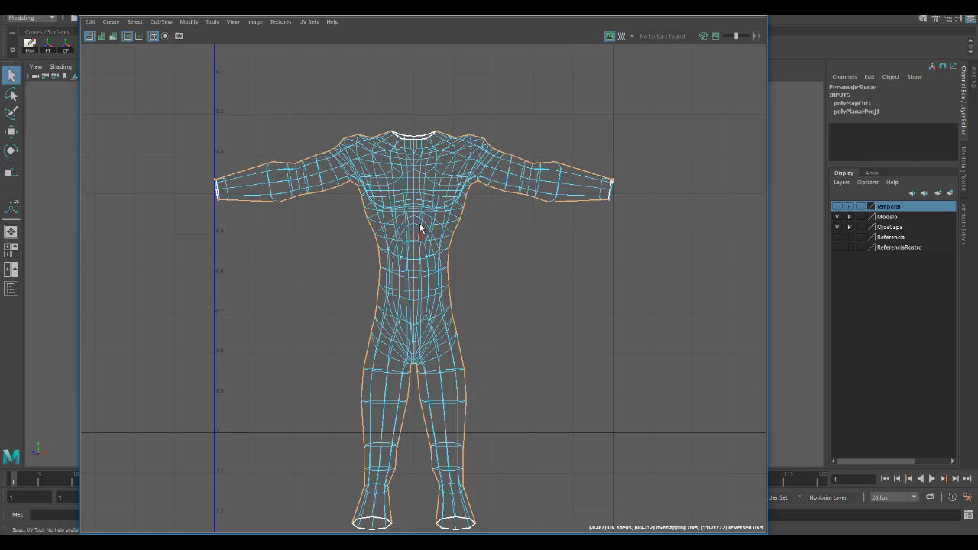
Select the entire UV shell of the suit's front half and move it sideways, clear of the back half
right_click_drag(420, 223, 463, 227)
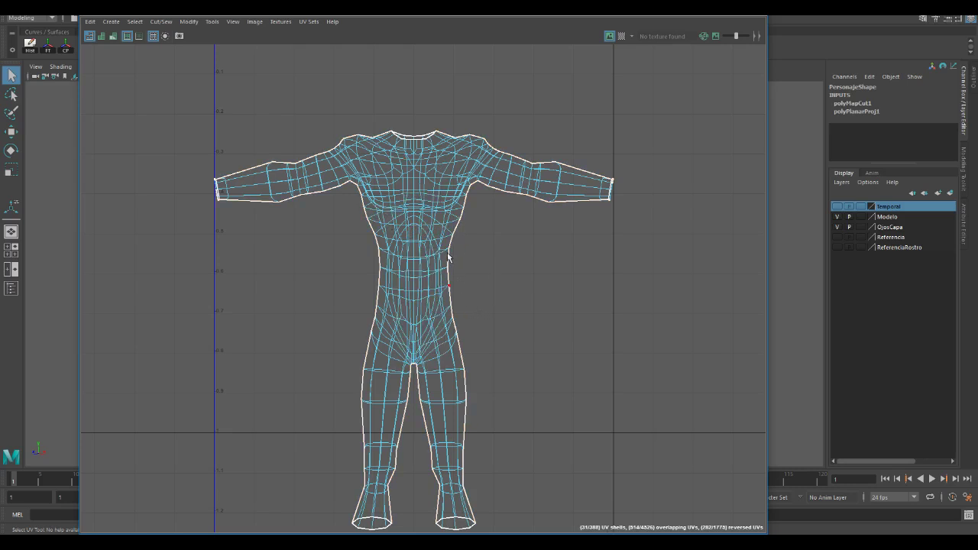
left_click(419, 219)
left_click(391, 157)
left_click(297, 180)
right_click(298, 182, "shift")
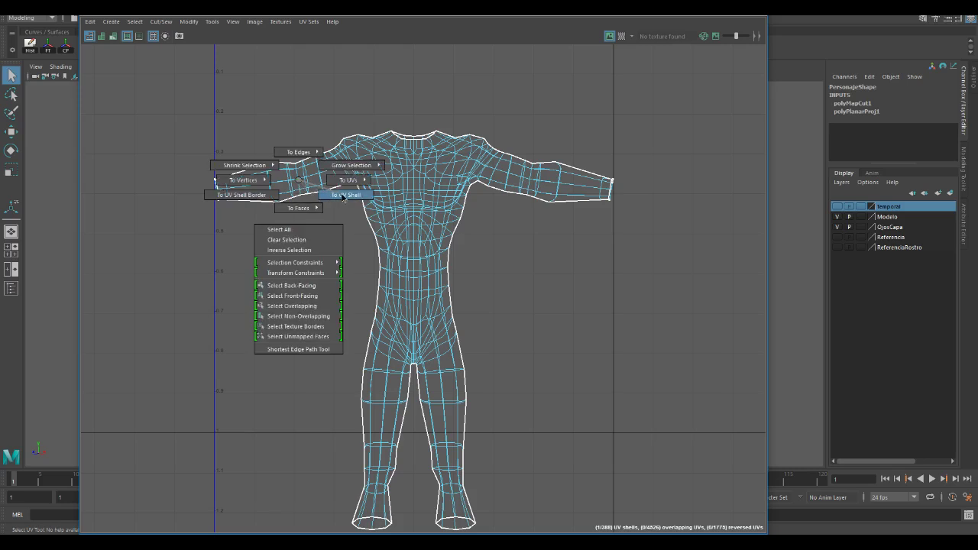
left_click(344, 196)
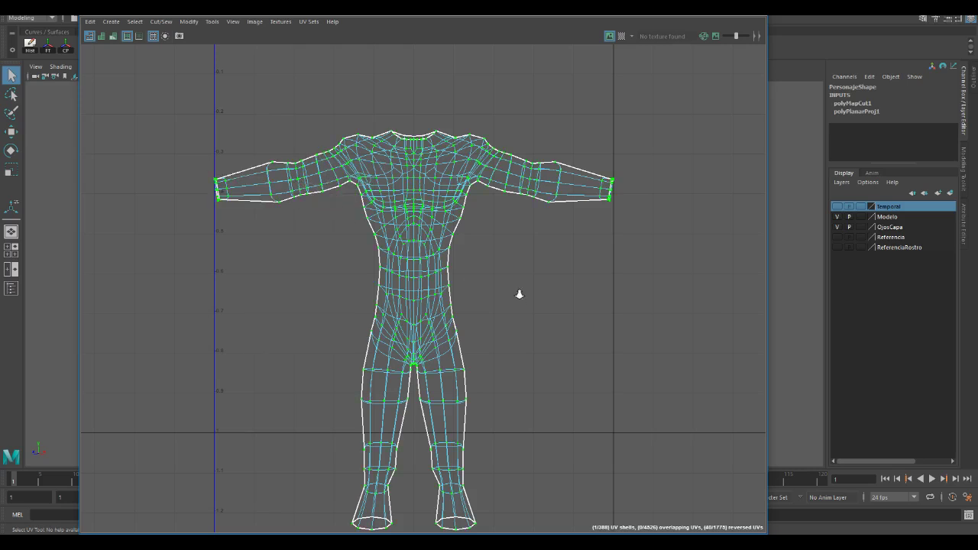
scroll(519, 294, "down", 5)
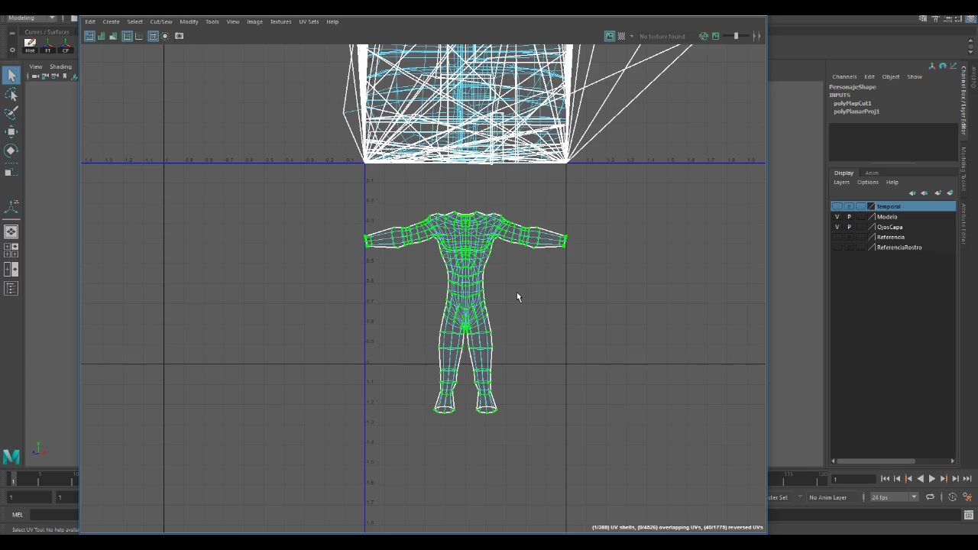
key("w")
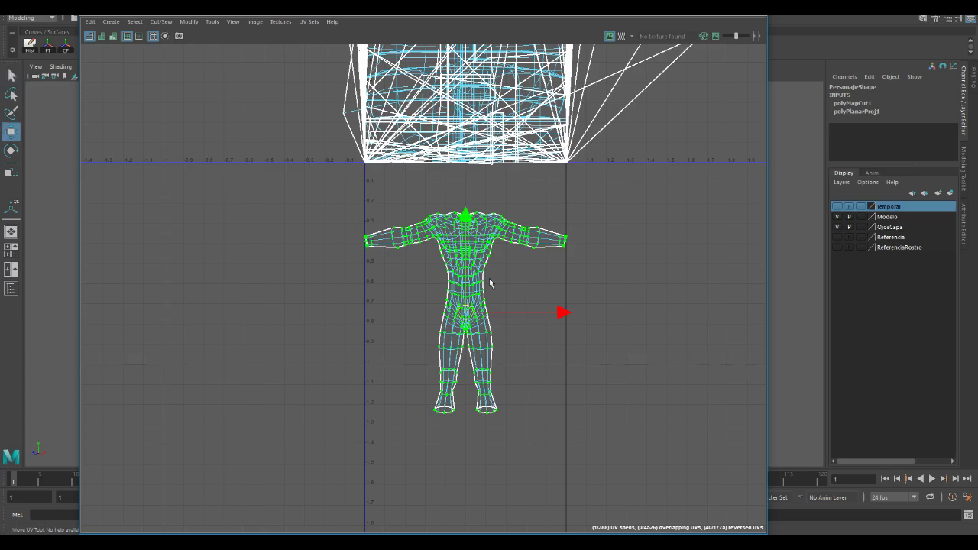
left_click_drag(563, 311, 321, 301)
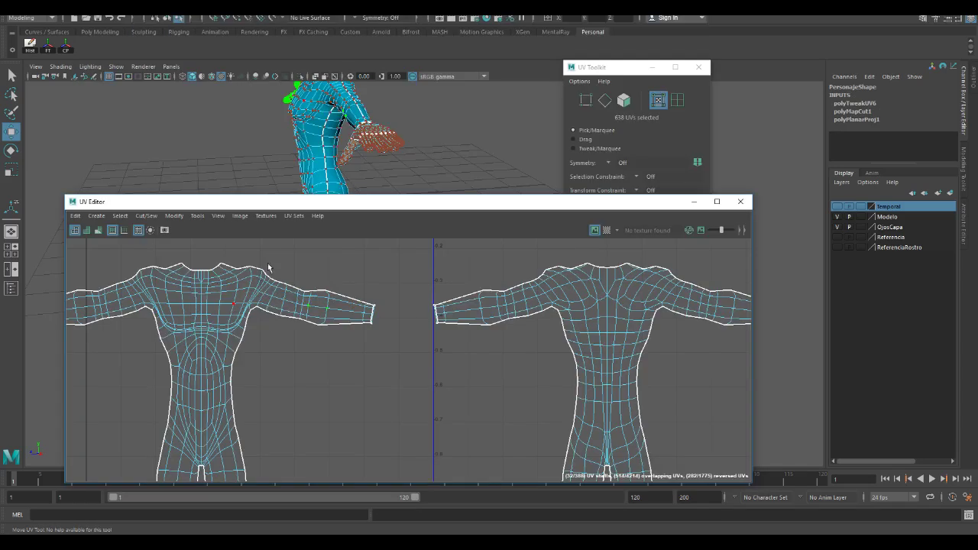
left_click_drag(307, 203, 280, 88)
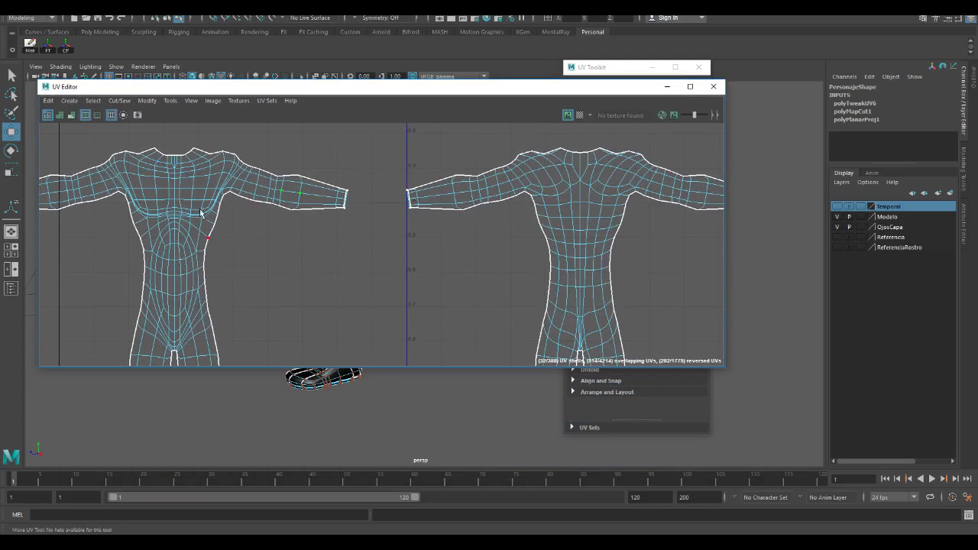
Try moving a single UV on the chest line of the front suit shell upward, and undo the move
left_click(220, 206)
key("w")
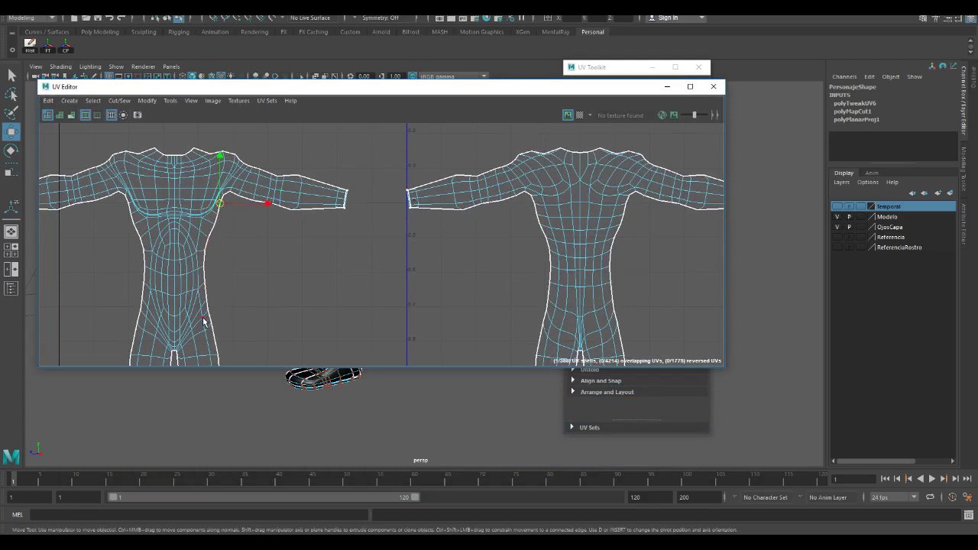
scroll(204, 214, "up", 1)
scroll(214, 296, "up", 1)
middle_click_drag(214, 295, 250, 323, "alt")
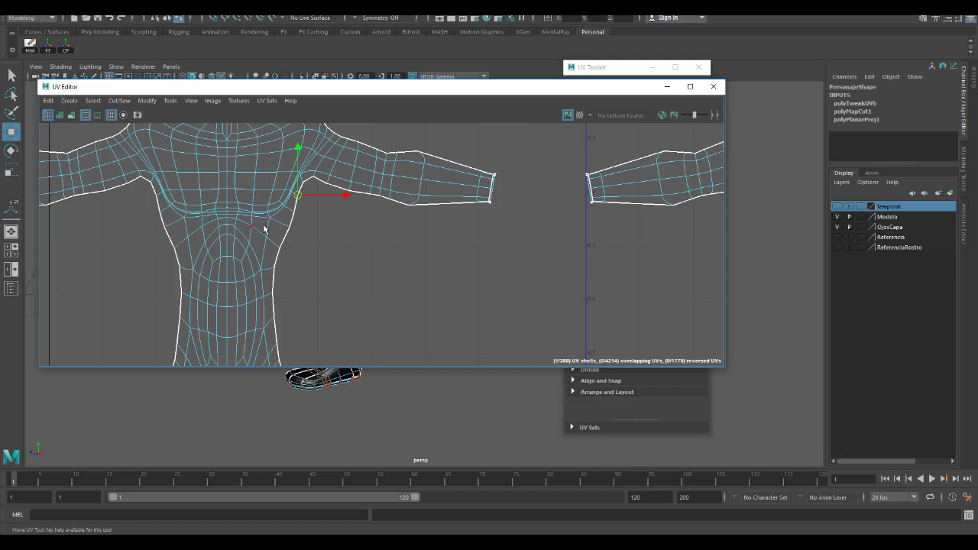
left_click(187, 208)
left_click_drag(188, 199, 187, 174)
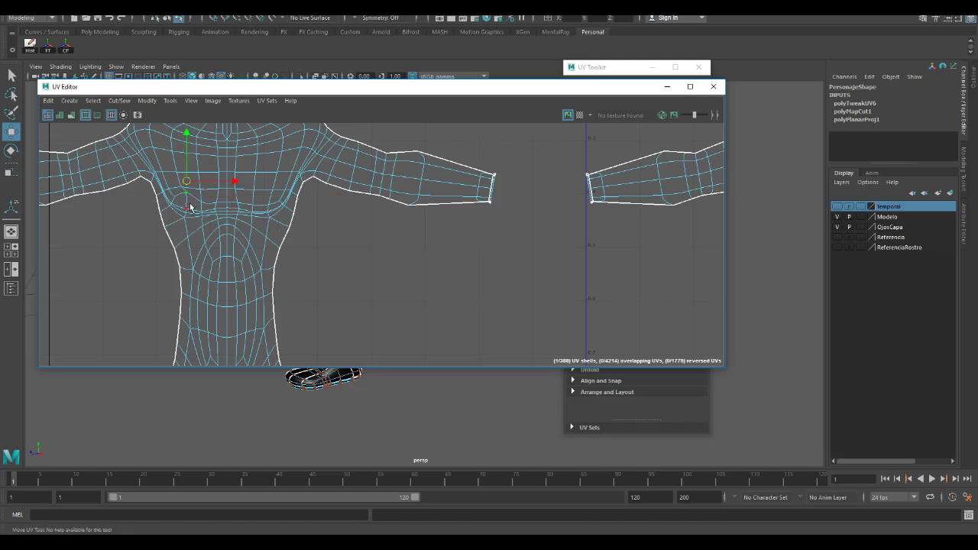
key("ctrl+z")
Try scaling the two opposite waist-side UVs of the front shell apart horizontally, and undo the scale
scroll(247, 283, "down", 8)
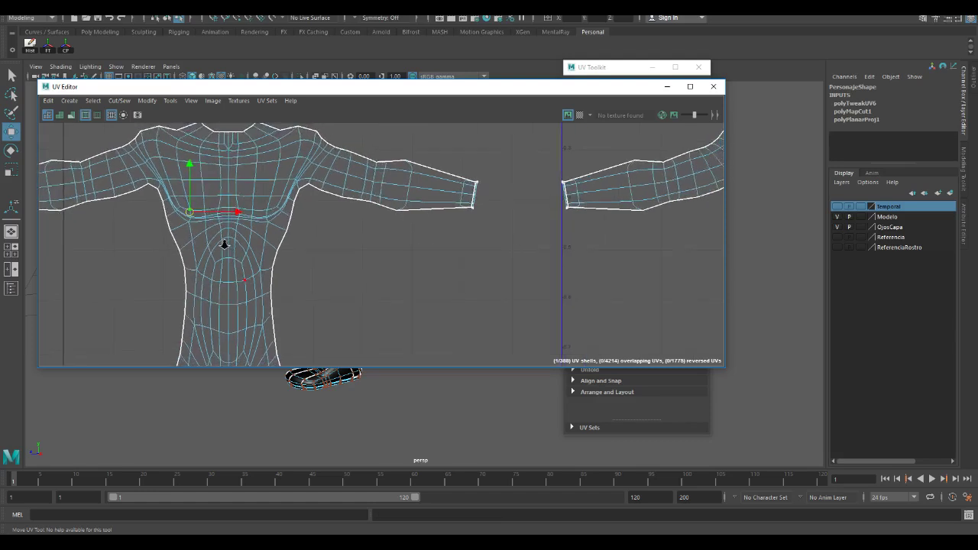
middle_click_drag(183, 281, 186, 238, "alt")
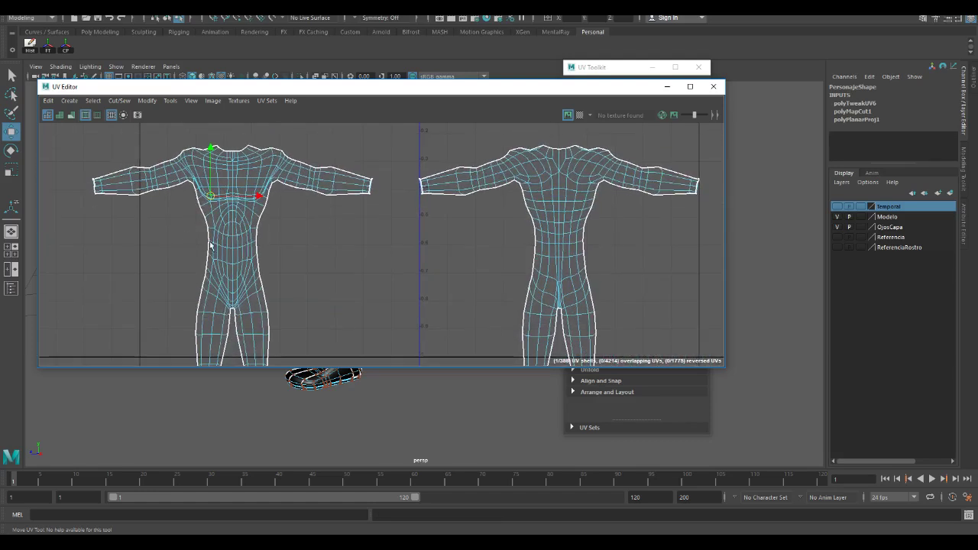
key("w")
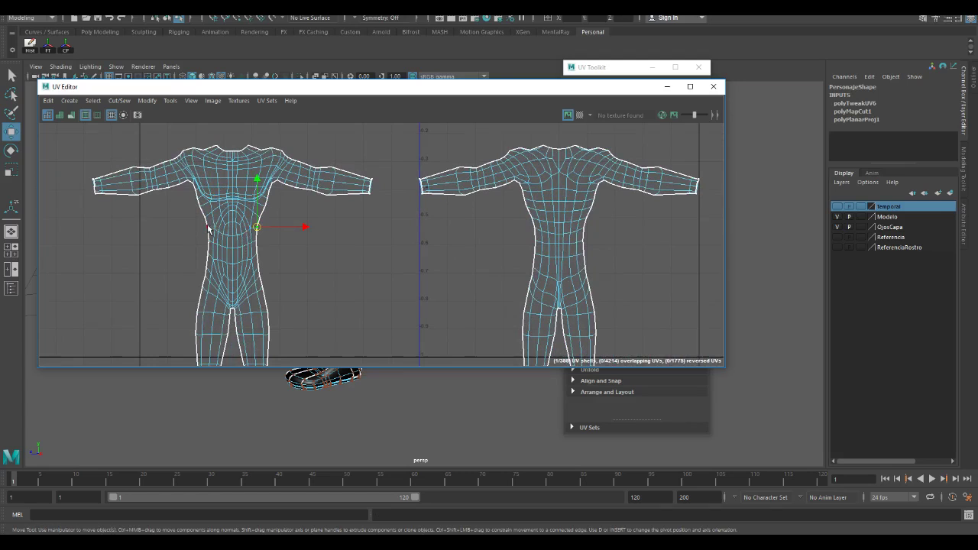
left_click(207, 227, "shift")
key("r")
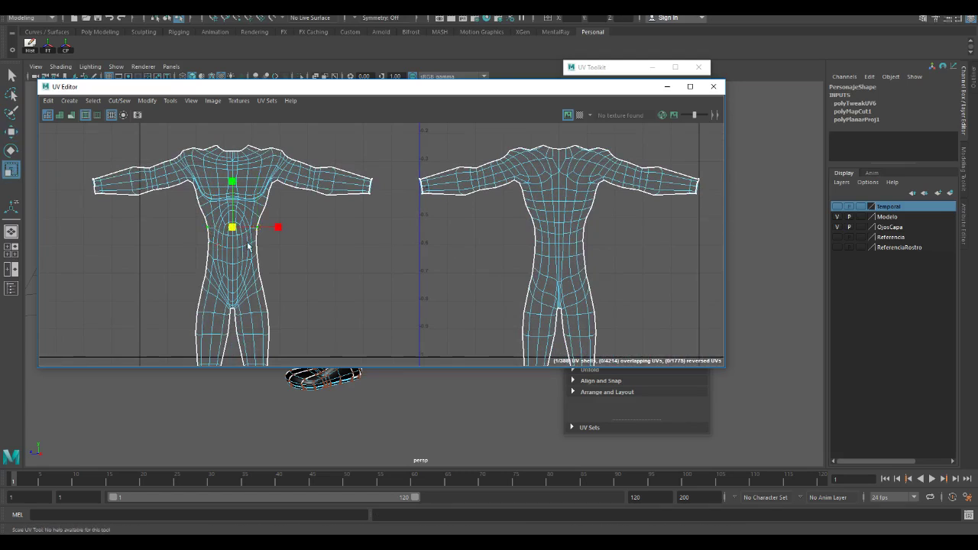
left_click_drag(286, 227, 303, 226)
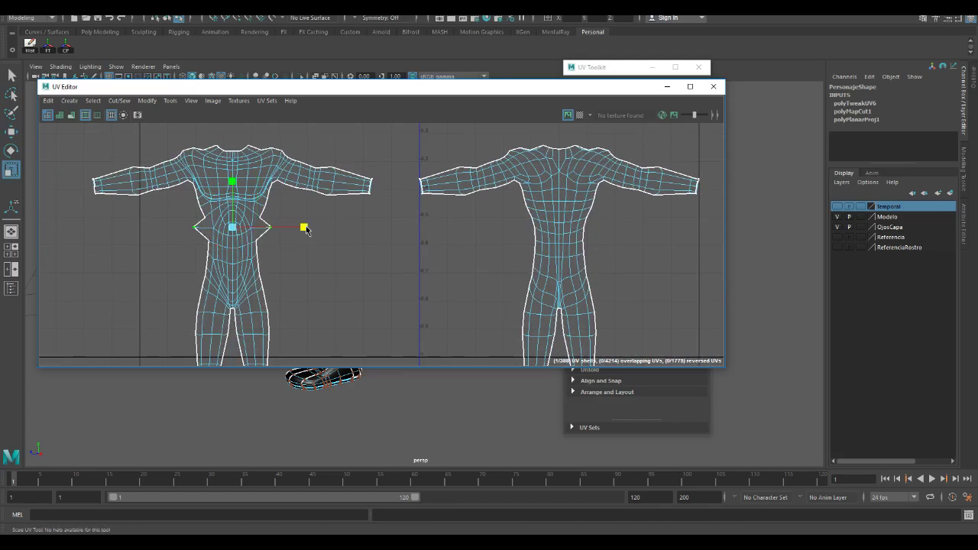
key("ctrl+z")
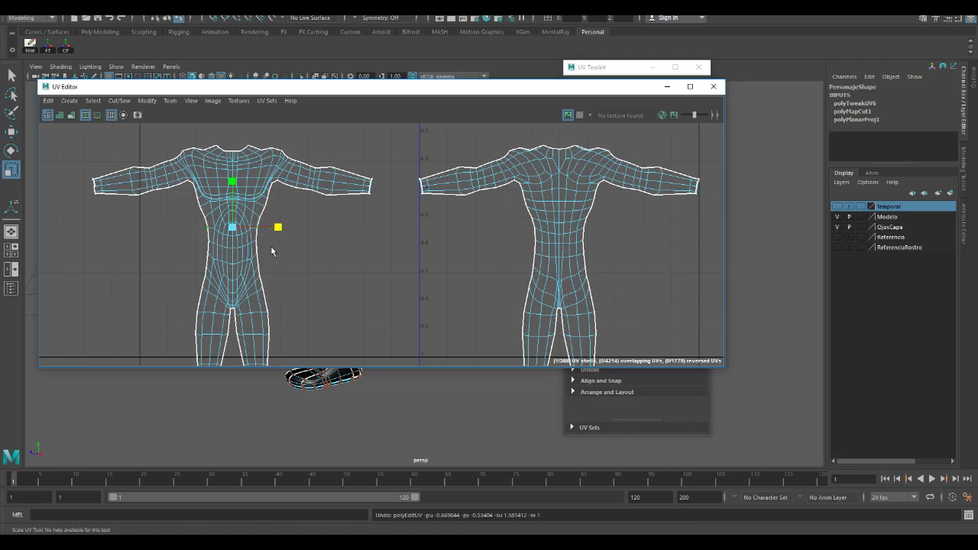
Try scaling an edge at the middle of the front torso to zero horizontally, and undo it
right_click_drag(273, 185, 276, 161)
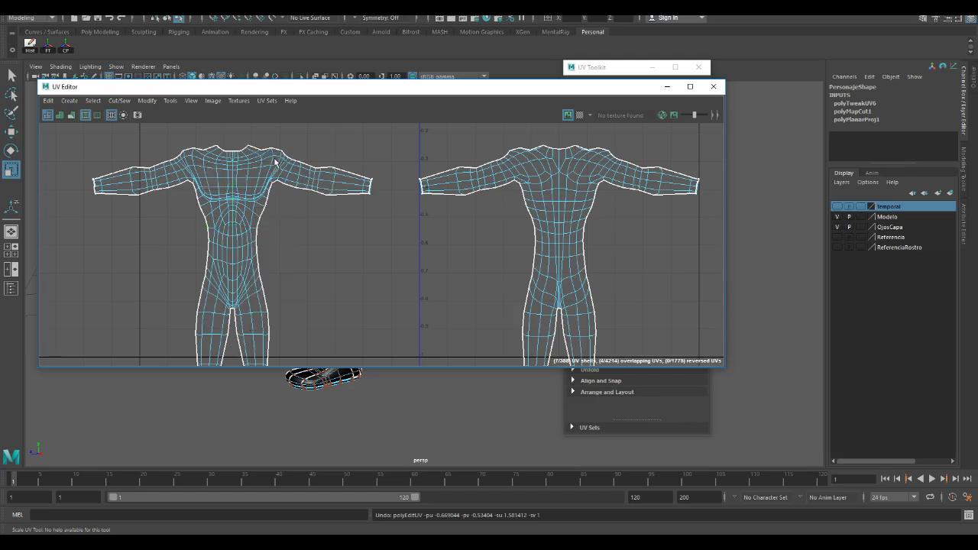
left_click(239, 245)
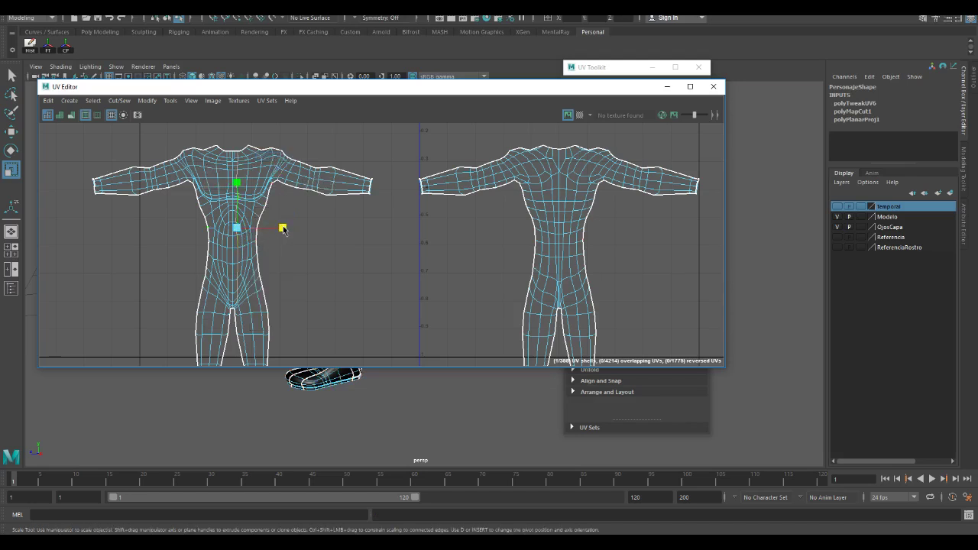
left_click_drag(282, 227, 235, 228)
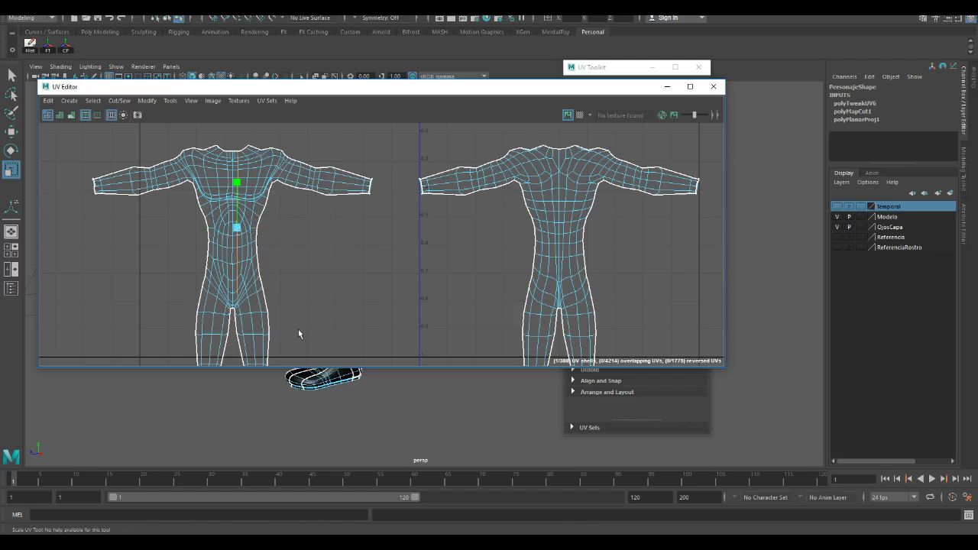
key("ctrl+z")
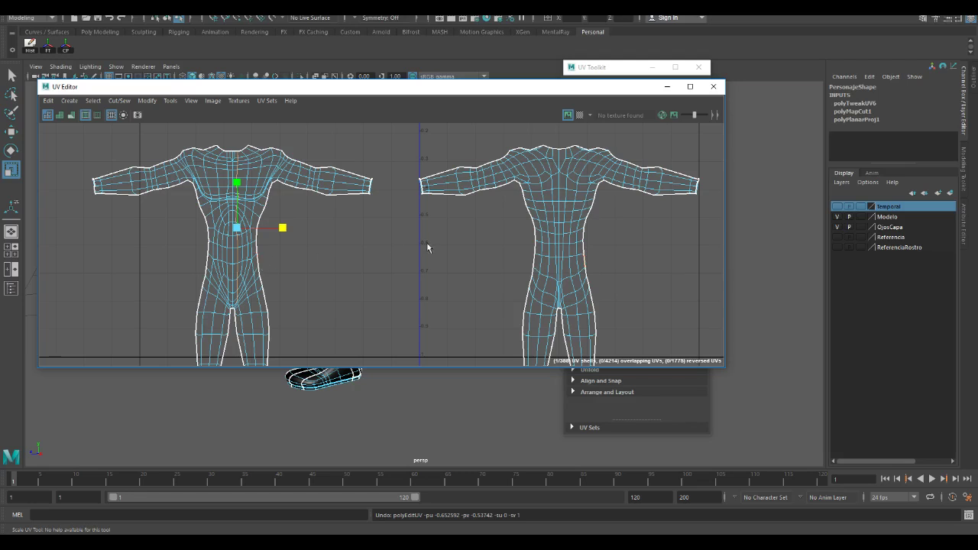
Try moving a waist side-seam edge shared by the front and back shells inward, and undo the move
left_click(585, 261)
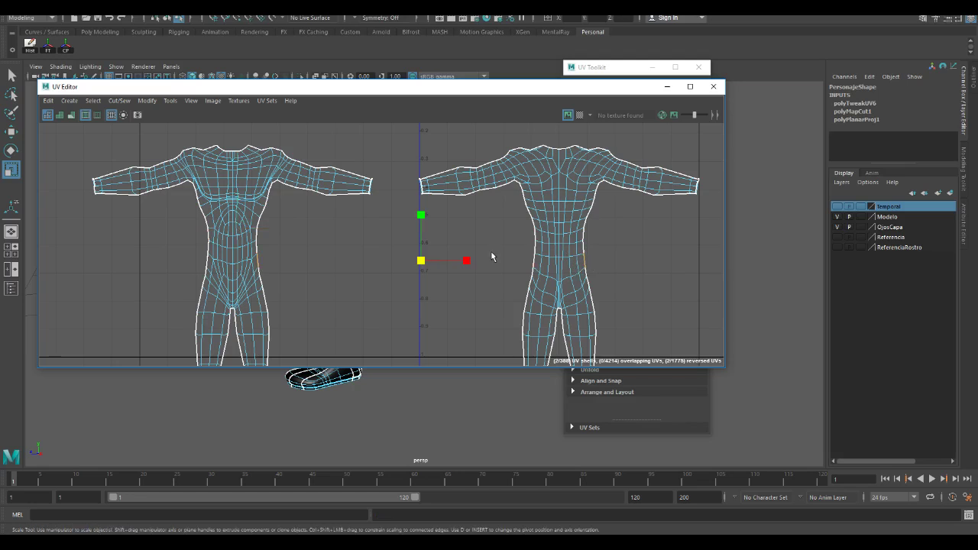
key("w")
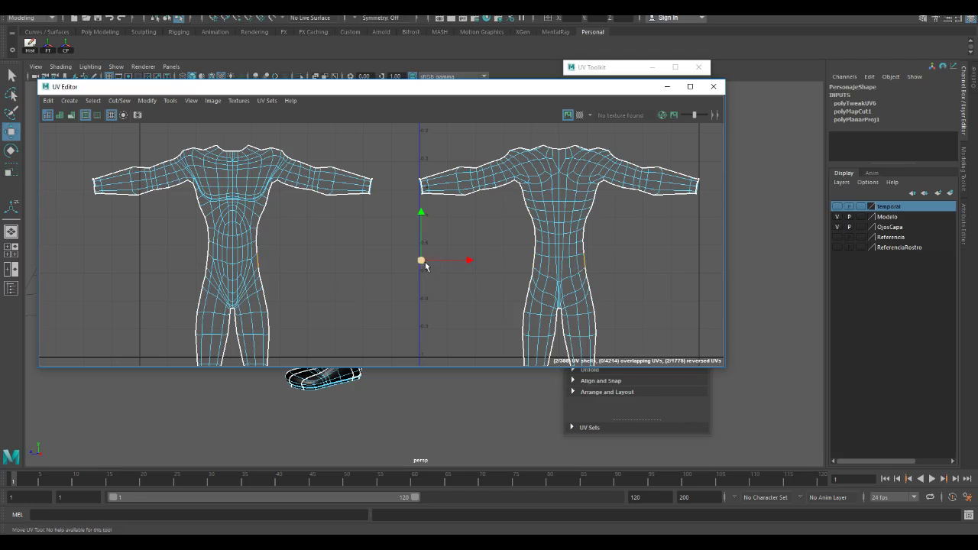
left_click_drag(422, 263, 398, 265)
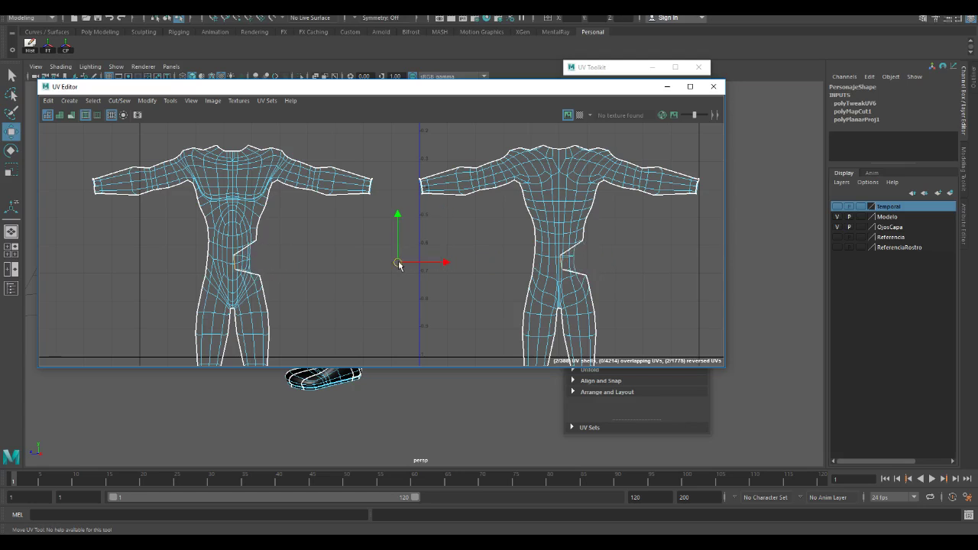
key("ctrl+z")
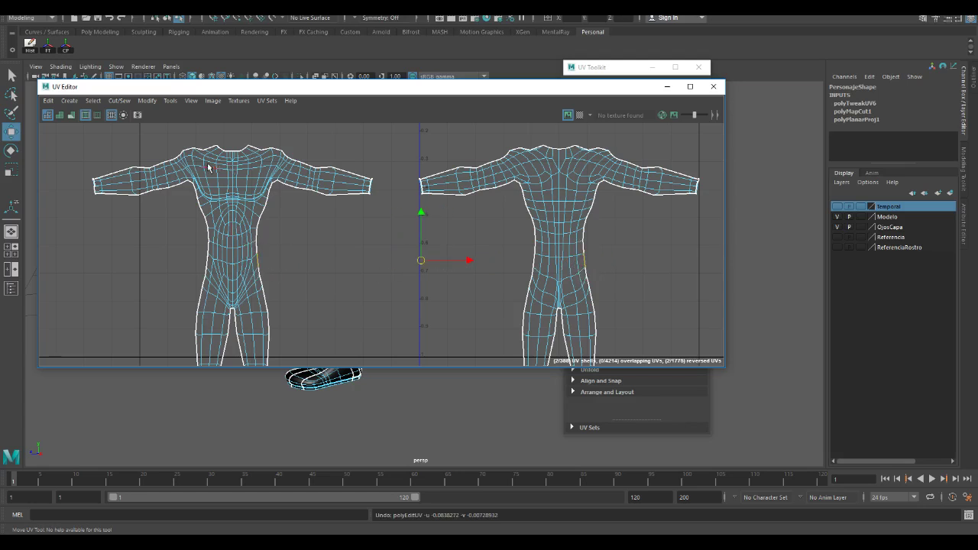
Return to UV selection and enlarge the UV Editor so both suit shells fit in full
right_click_drag(241, 206, 278, 208)
left_click(248, 229)
left_click_drag(495, 94, 467, 5)
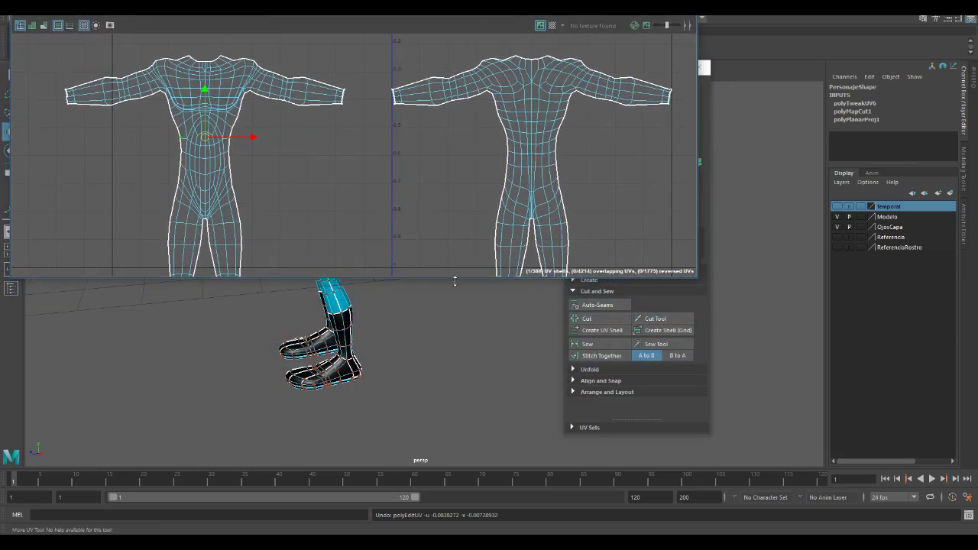
left_click_drag(455, 281, 437, 515)
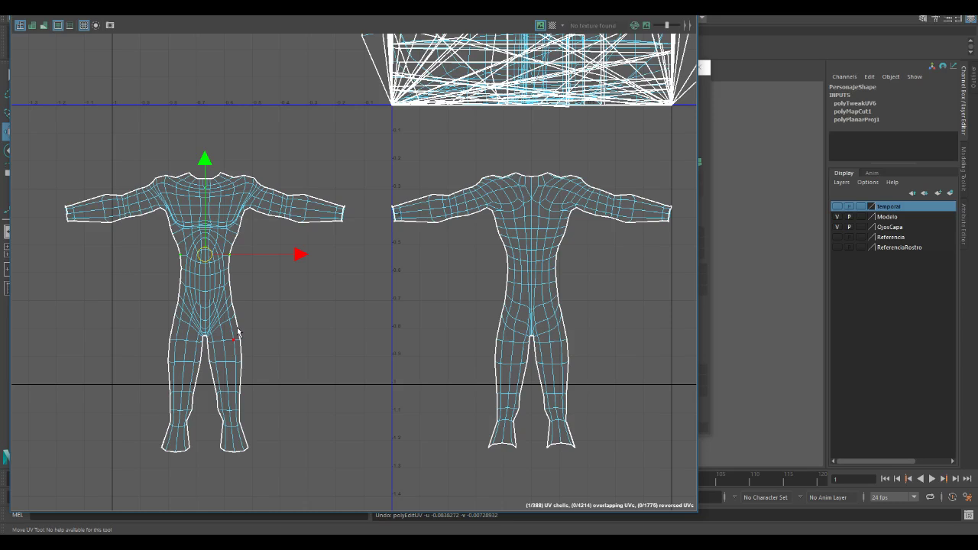
Examine the front shell's outline up close along the arms and at both sleeve cuffs
scroll(217, 241, "up", 2)
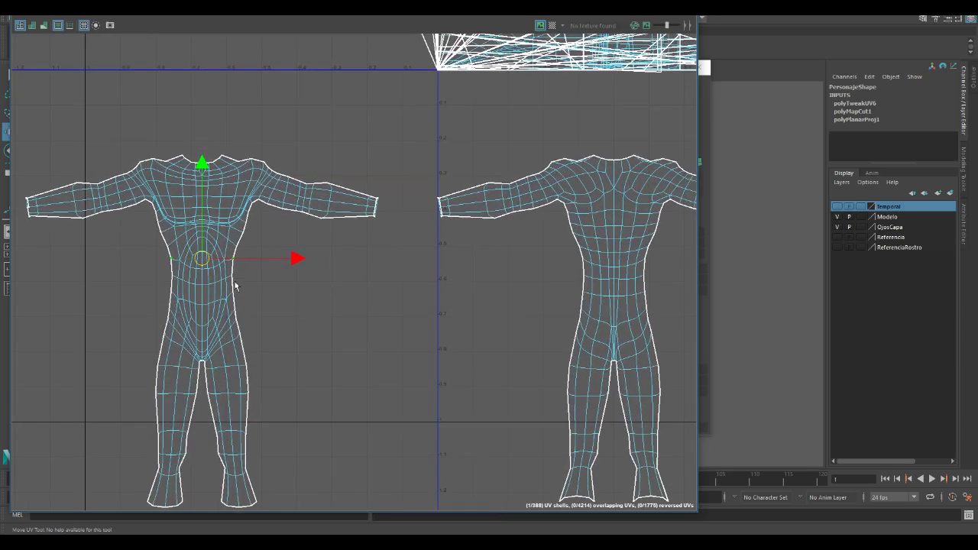
middle_click_drag(236, 234, 272, 287, "alt")
scroll(266, 284, "up", 2)
scroll(278, 272, "up", 2)
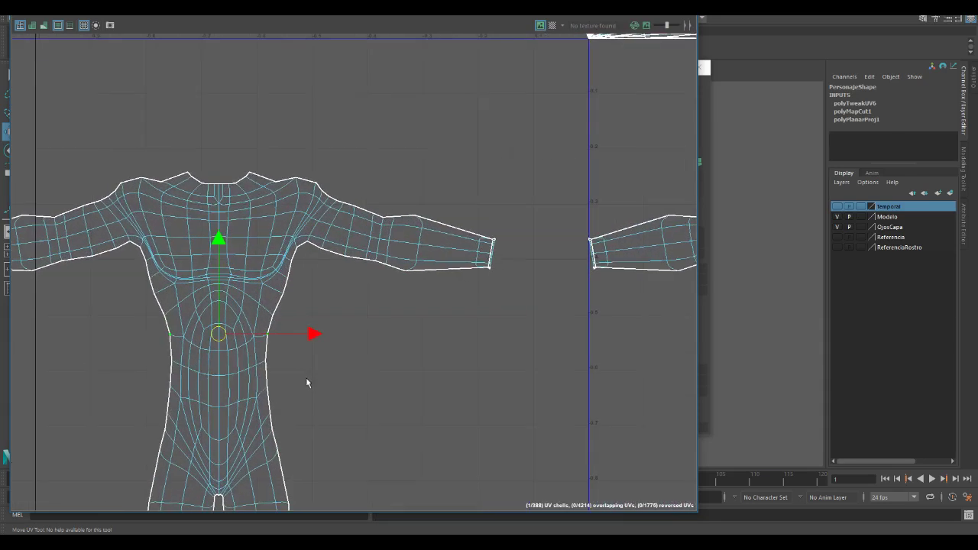
middle_click_drag(312, 345, 449, 319, "alt")
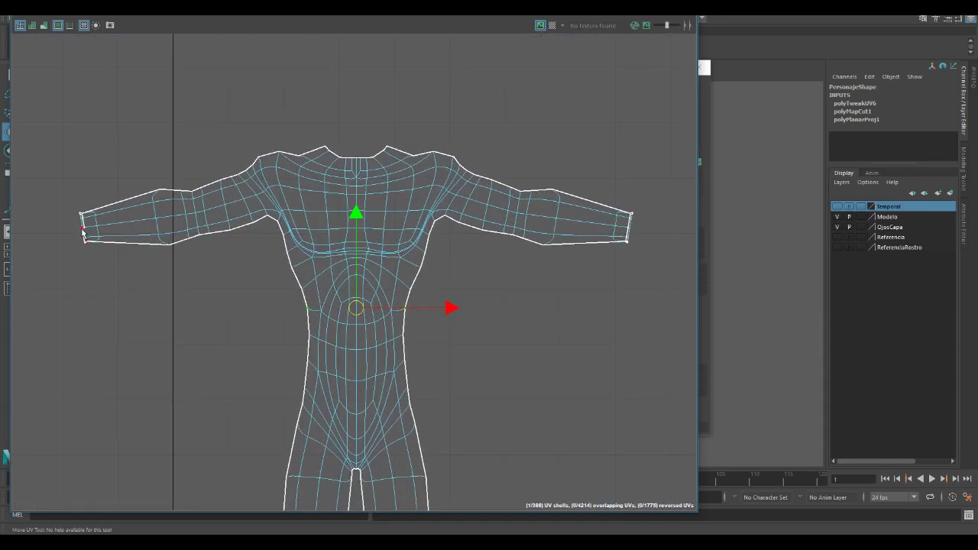
scroll(78, 209, "up", 2)
middle_click_drag(103, 239, 163, 237, "alt")
scroll(163, 241, "up", 3)
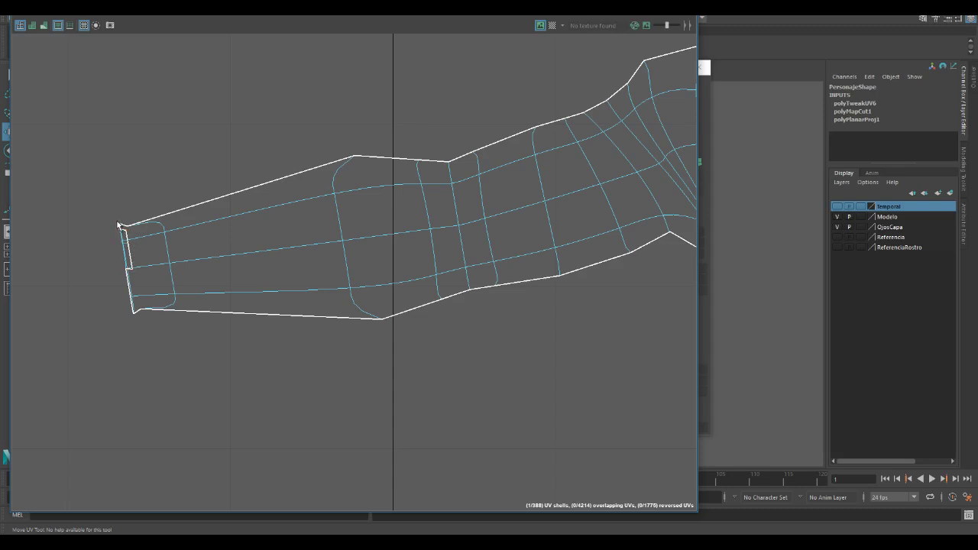
middle_click_drag(665, 302, 459, 300, "alt")
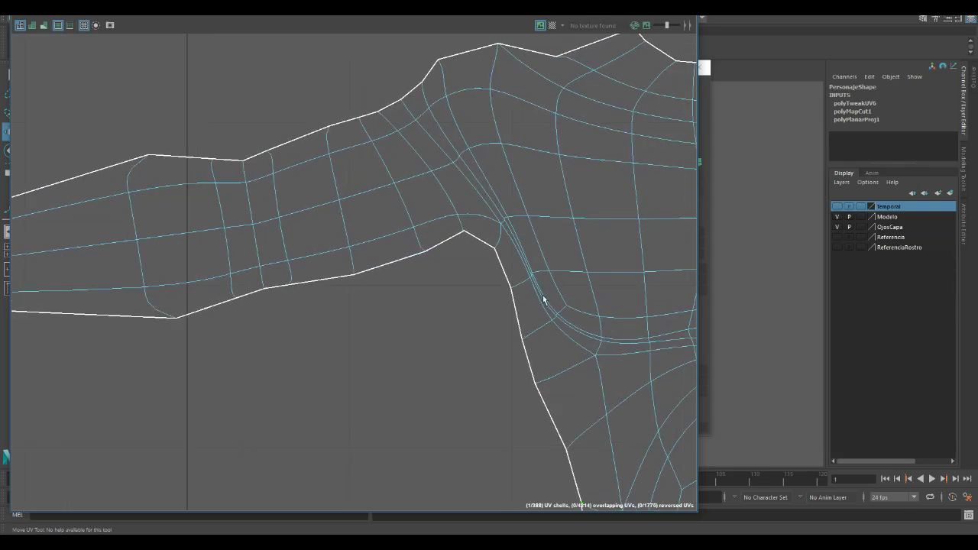
middle_click_drag(543, 299, 345, 273, "alt")
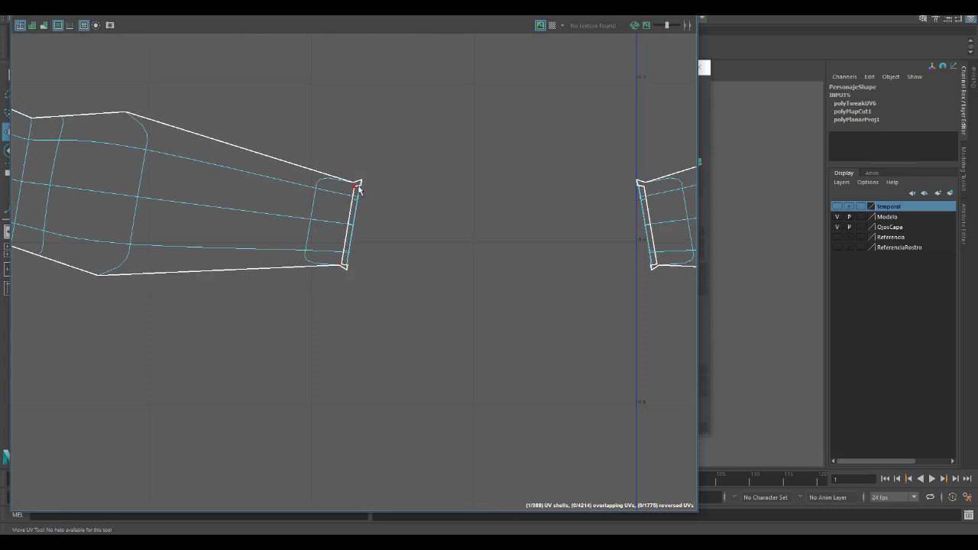
key("[")
key("[")
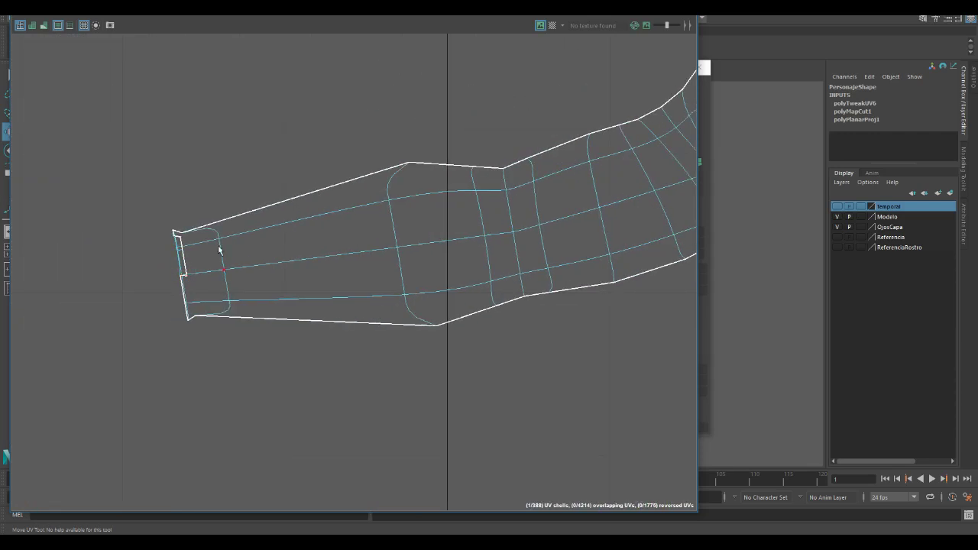
Switch the UV Editor to edge selection and select the two inner edges at the front shell's sleeve cuff
right_click_drag(251, 213, 252, 184)
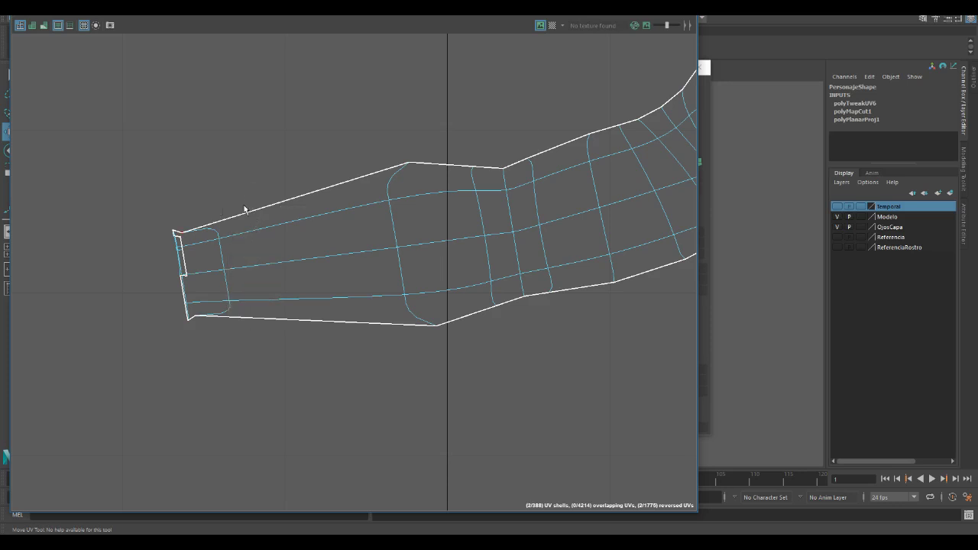
left_click(186, 265)
left_click(183, 255)
Examine both suit shells and the overlapping UVs above them for counterparts of the selected cuff edges
scroll(463, 316, "down", 2)
middle_click_drag(463, 317, 331, 334, "alt")
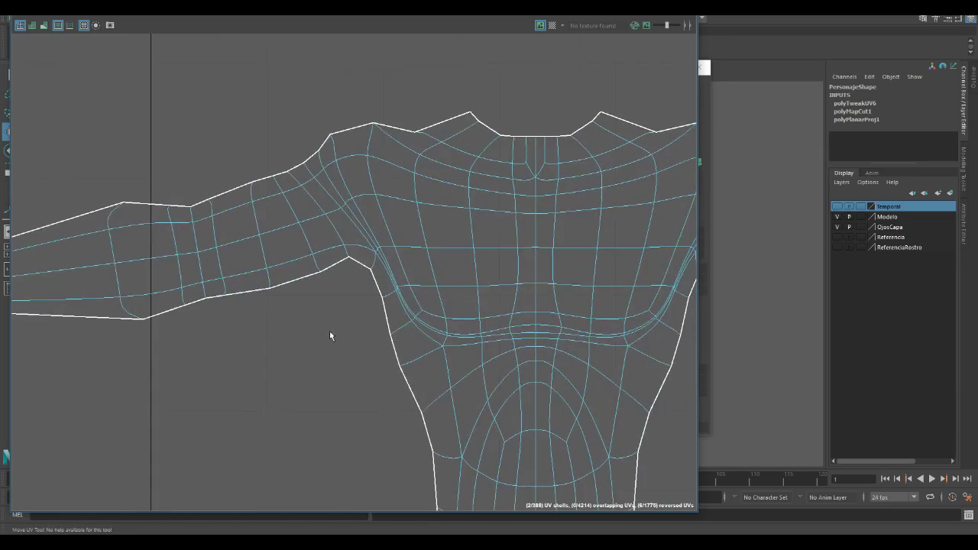
scroll(629, 382, "down", 2)
middle_click_drag(628, 352, 254, 278, "alt")
right_click_drag(687, 369, 510, 289, "alt")
middle_click_drag(510, 289, 462, 413, "alt")
right_click_drag(489, 366, 464, 291, "alt")
middle_click_drag(527, 300, 449, 372, "alt")
scroll(450, 372, "down", 5)
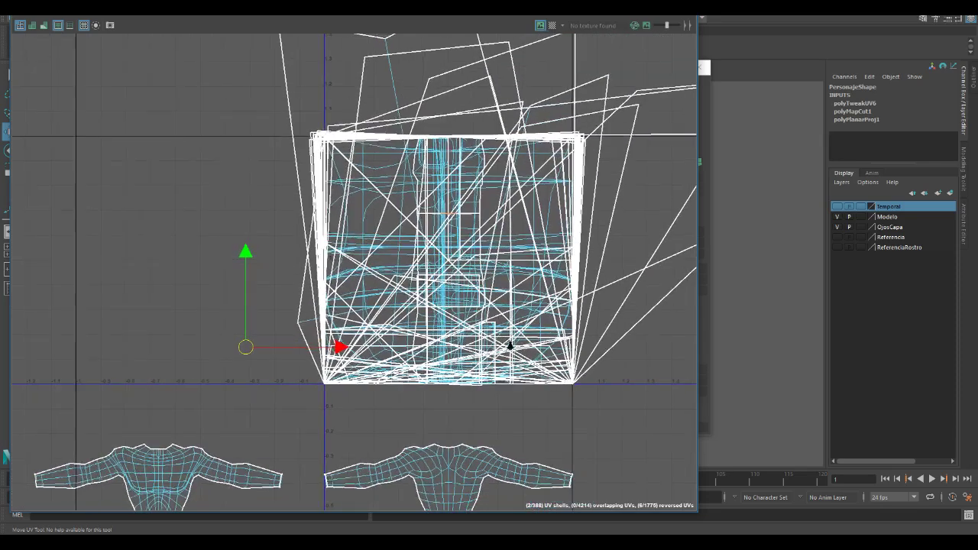
middle_click_drag(598, 360, 388, 310, "alt")
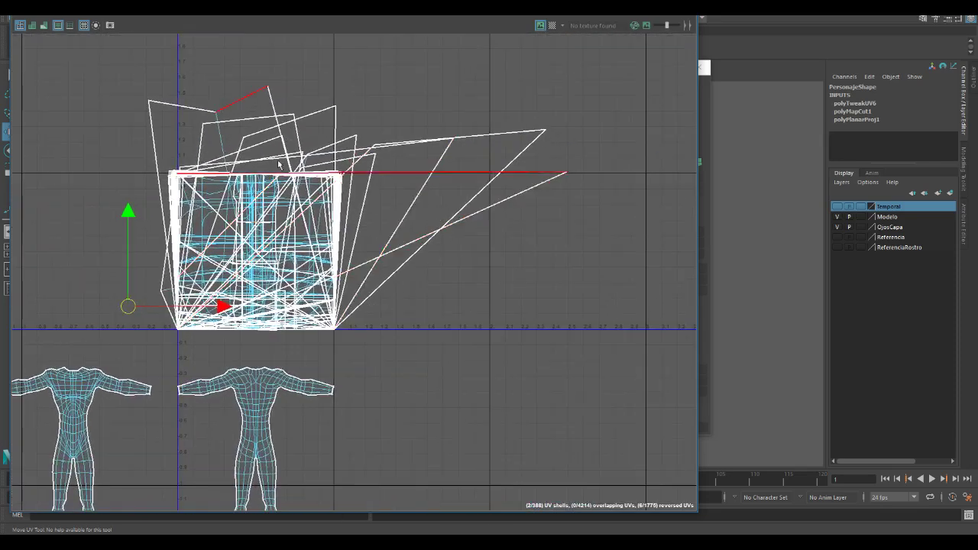
scroll(219, 221, "up", 5)
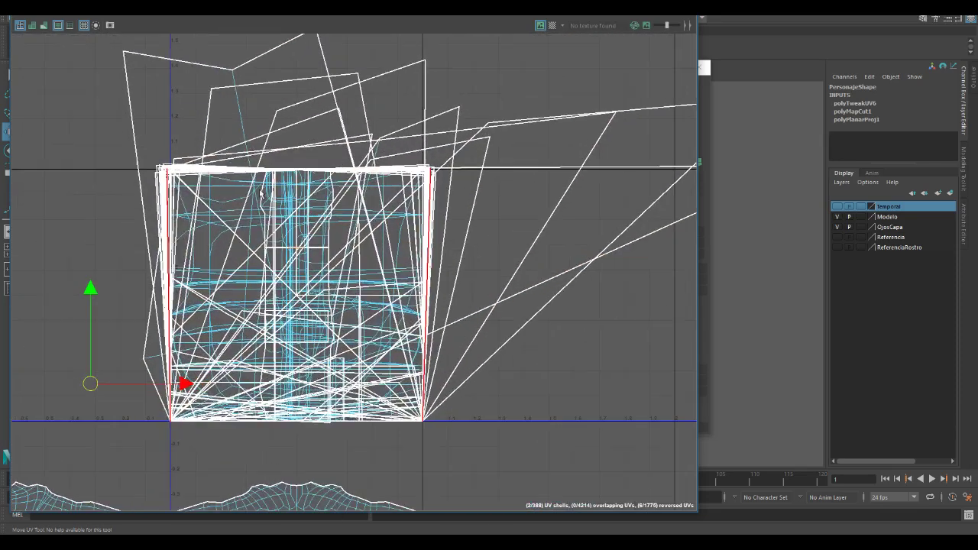
scroll(358, 321, "up", 3)
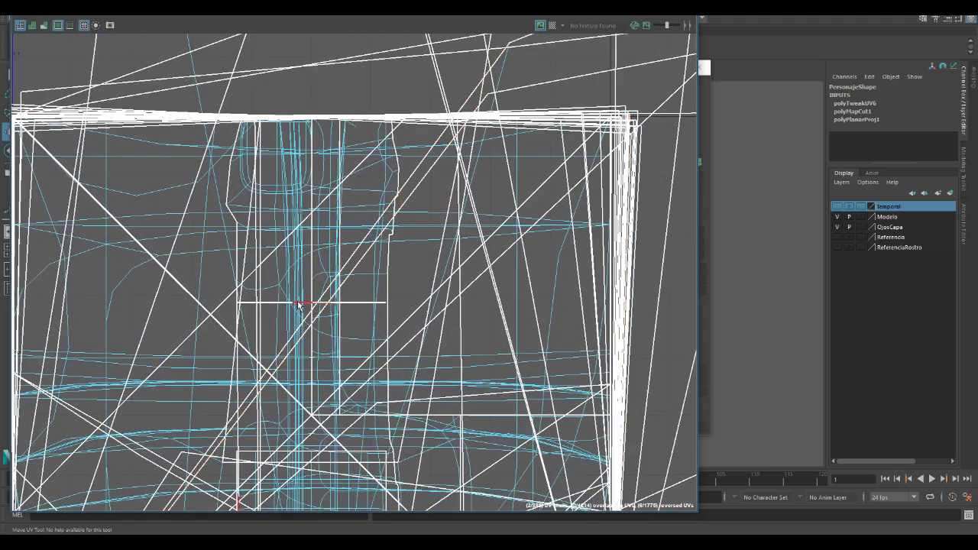
scroll(321, 305, "down", 5)
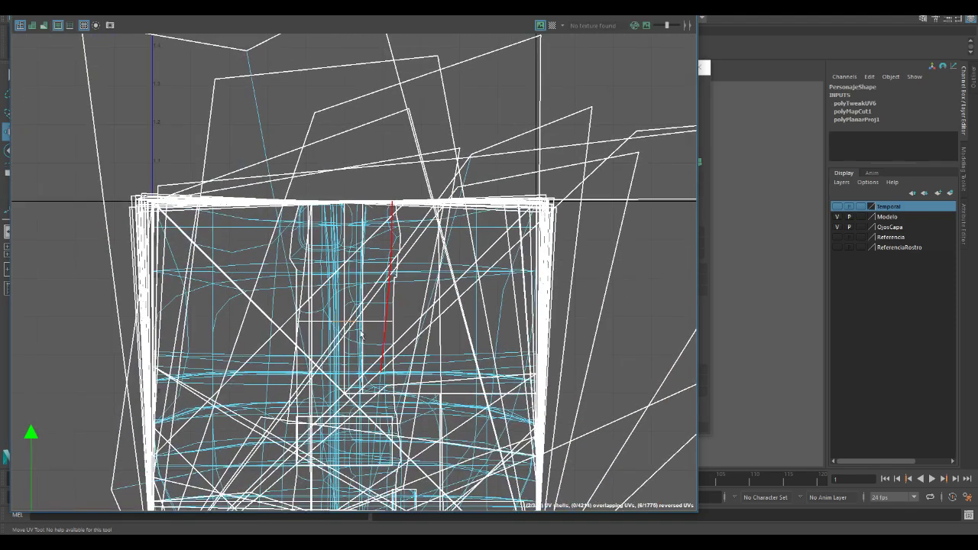
middle_click_drag(281, 374, 449, 242, "alt")
scroll(380, 312, "down", 1)
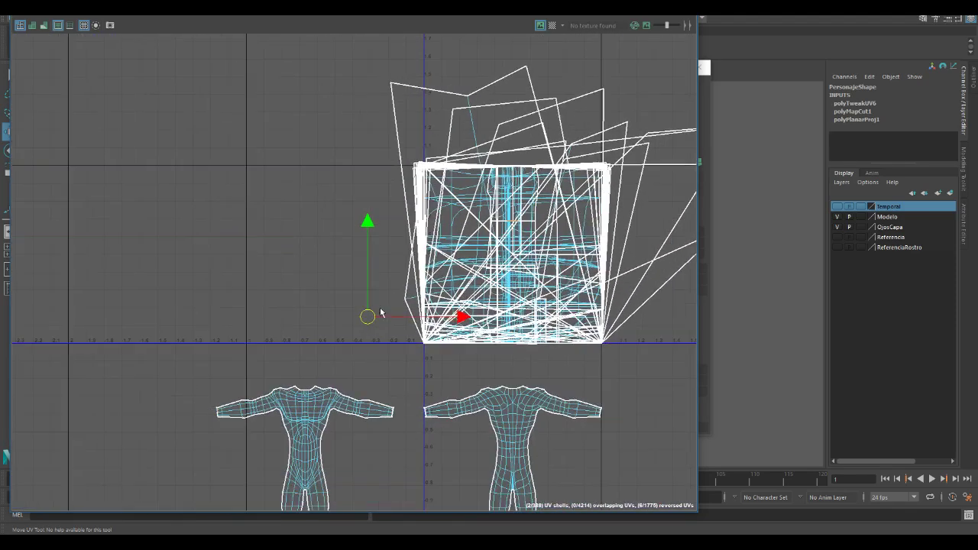
middle_click_drag(351, 342, 375, 253, "alt")
scroll(317, 296, "up", 2)
scroll(317, 297, "up", 1)
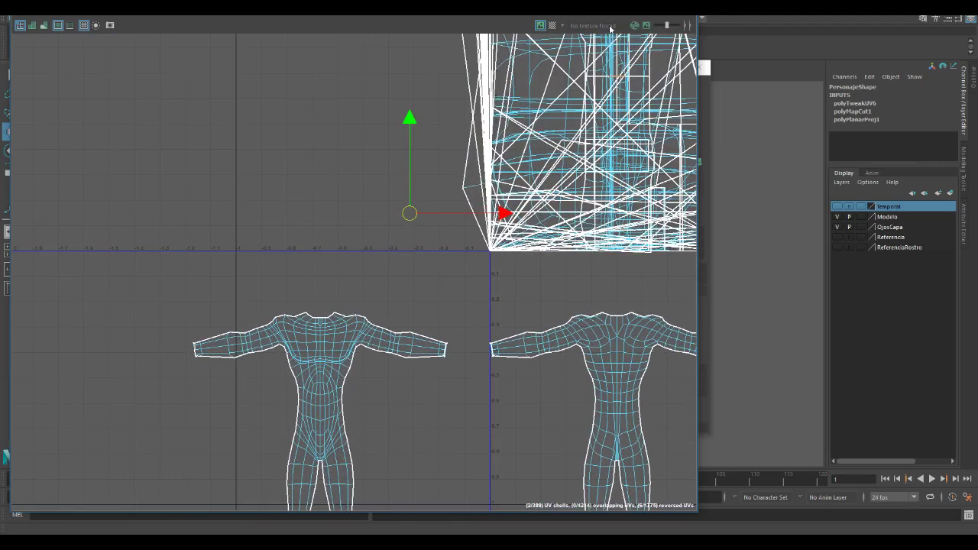
Uncover the model and inspect the wrist where the hand meets the sleeve to locate the selected cuff edges
left_click_drag(222, 14, 270, 252)
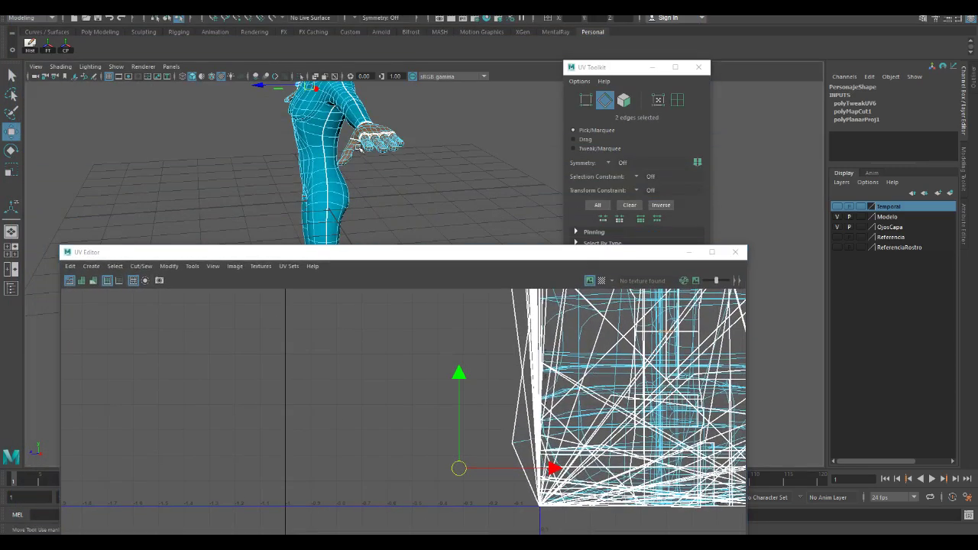
mouse_move(270, 167)
left_mouse_down("alt")
mouse_move(276, 159)
mouse_move(313, 166)
mouse_move(217, 130)
mouse_move(215, 166)
mouse_move(356, 181)
mouse_move(276, 167)
left_mouse_up("alt")
scroll(311, 162, "up", 3)
scroll(255, 153, "up", 3)
scroll(221, 153, "down", 3)
scroll(219, 116, "up", 4)
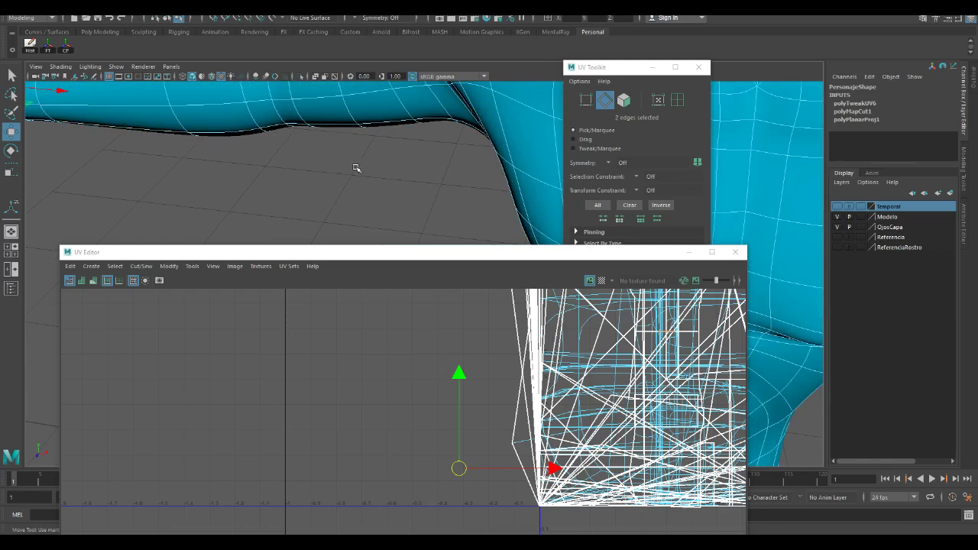
left_click_drag(375, 169, 348, 166, "alt")
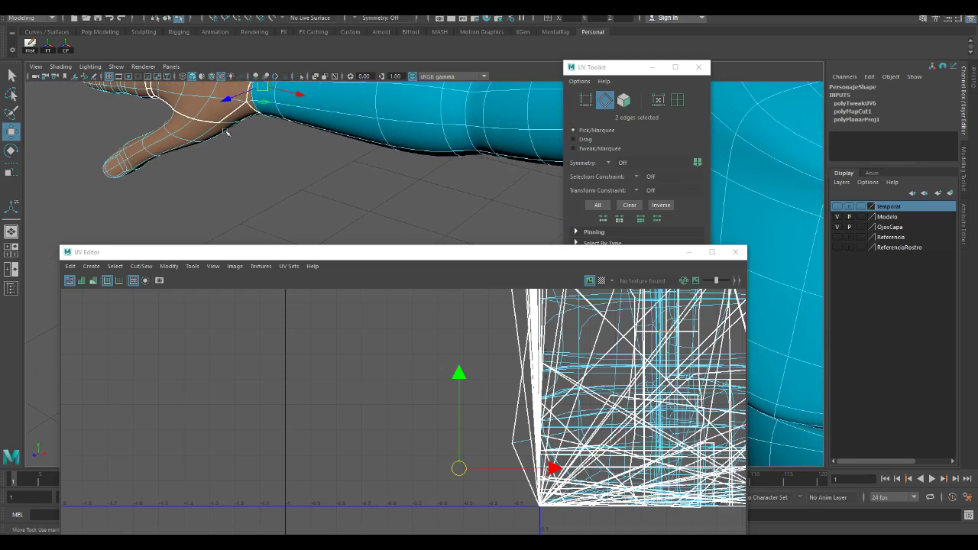
scroll(262, 142, "up", 3)
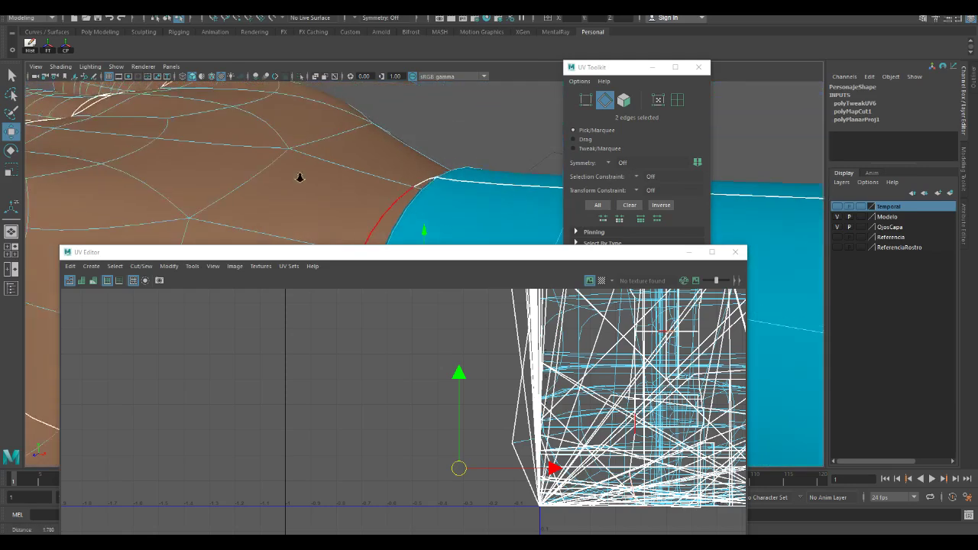
left_click_drag(299, 178, 348, 123, "alt")
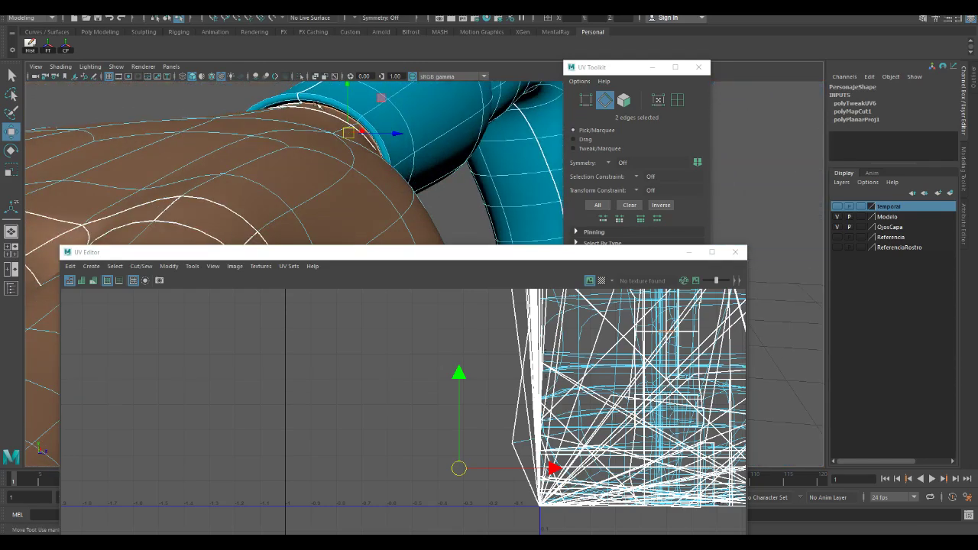
Bring the UV Editor back into full view and examine the selected edges at the front shell's cuff up close
left_click_drag(464, 257, 583, 86)
scroll(317, 357, "up", 2)
middle_click_drag(359, 358, 365, 280, "alt")
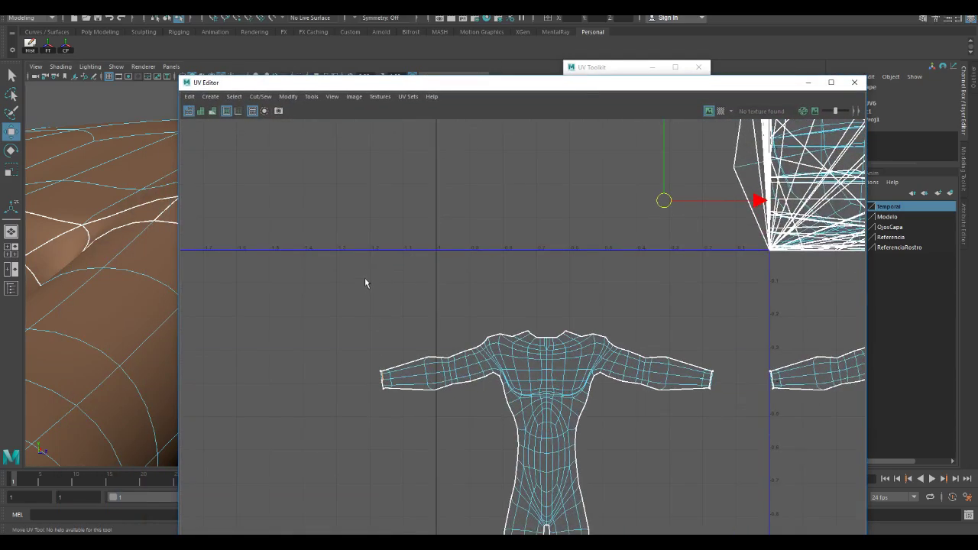
scroll(363, 341, "up", 2)
middle_click_drag(362, 341, 356, 270, "alt")
scroll(395, 435, "up", 2)
scroll(404, 420, "up", 2)
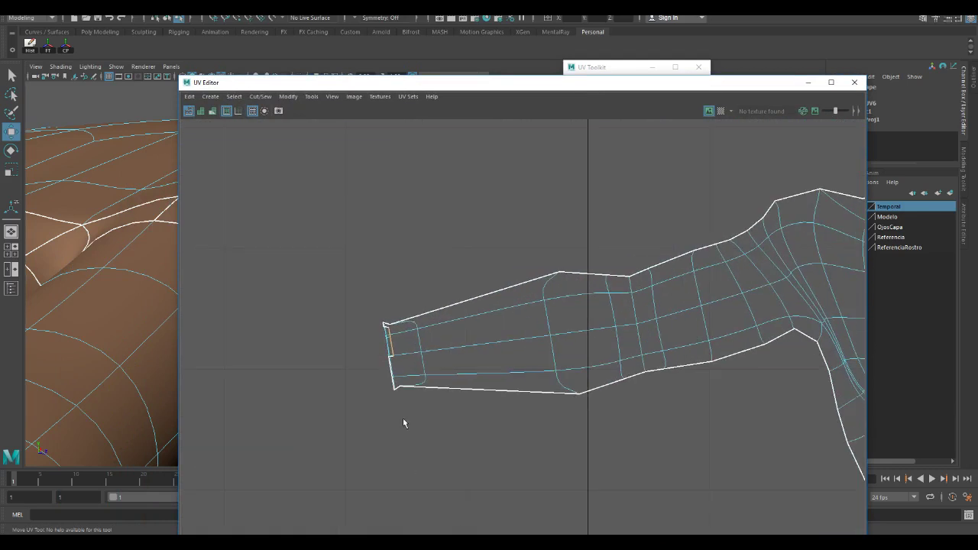
scroll(373, 283, "up", 2)
scroll(385, 313, "up", 2)
scroll(367, 329, "up", 1)
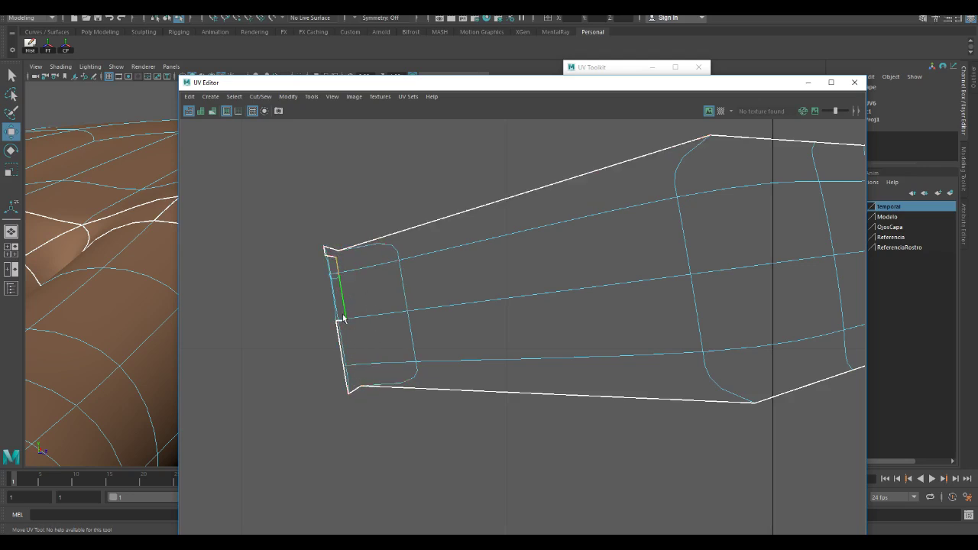
Uncover the wrist on the model and select the front half of the sleeve cuff's inner faces
left_click_drag(353, 83, 351, 311)
scroll(334, 200, "up", 6)
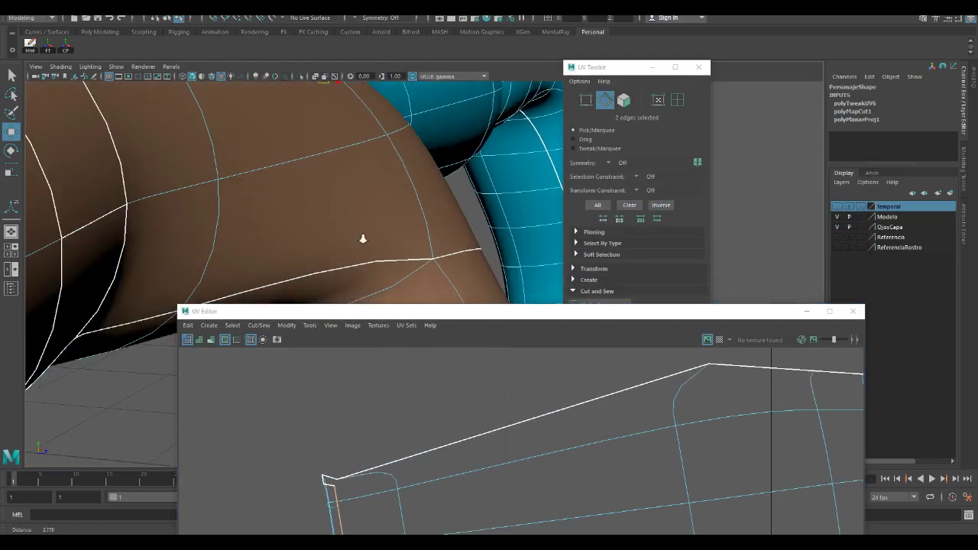
left_click_drag(356, 233, 327, 208, "alt")
left_click_drag(271, 222, 253, 218, "alt")
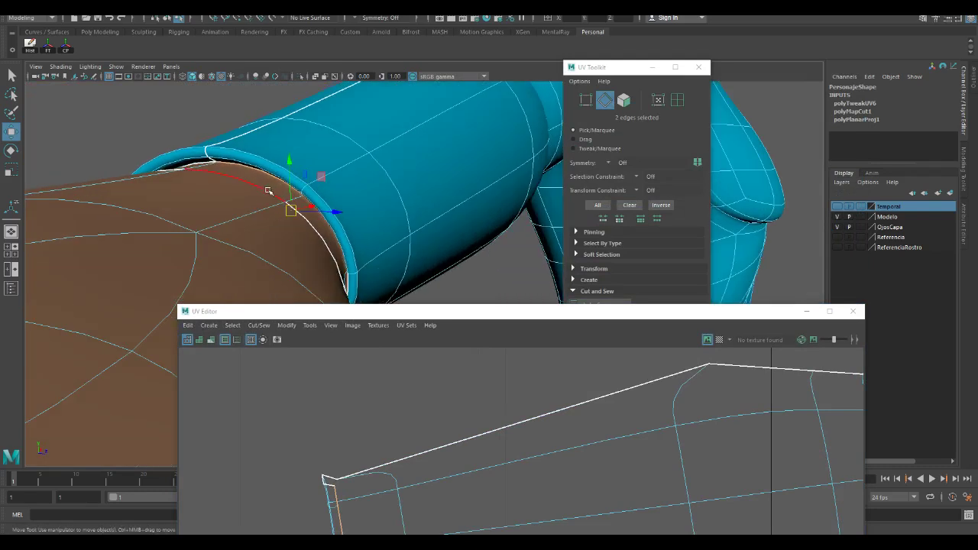
right_click_drag(272, 170, 260, 190)
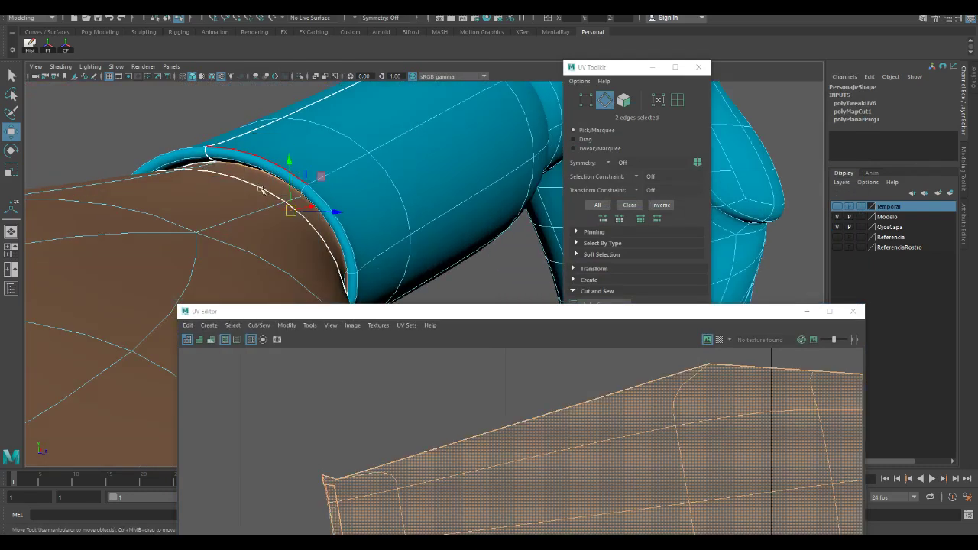
left_click(220, 161)
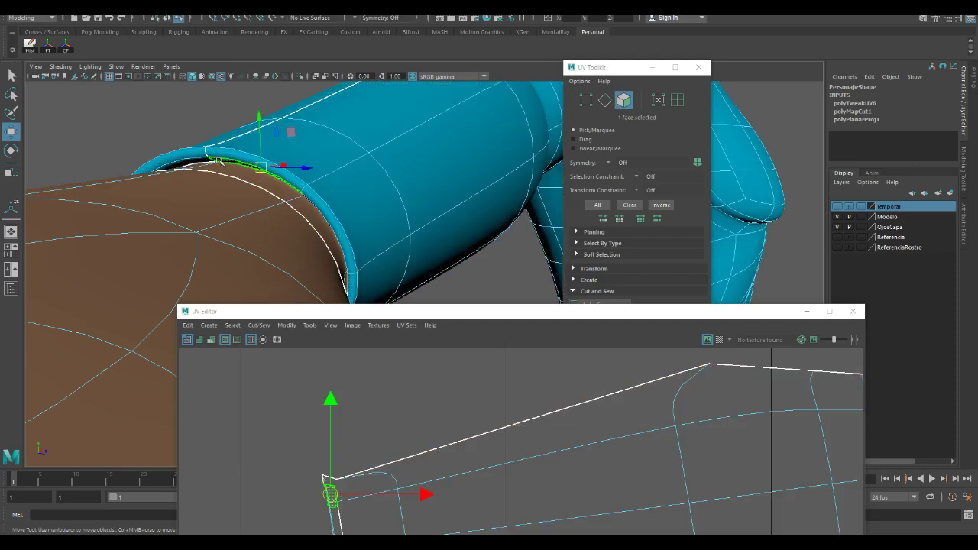
key("q")
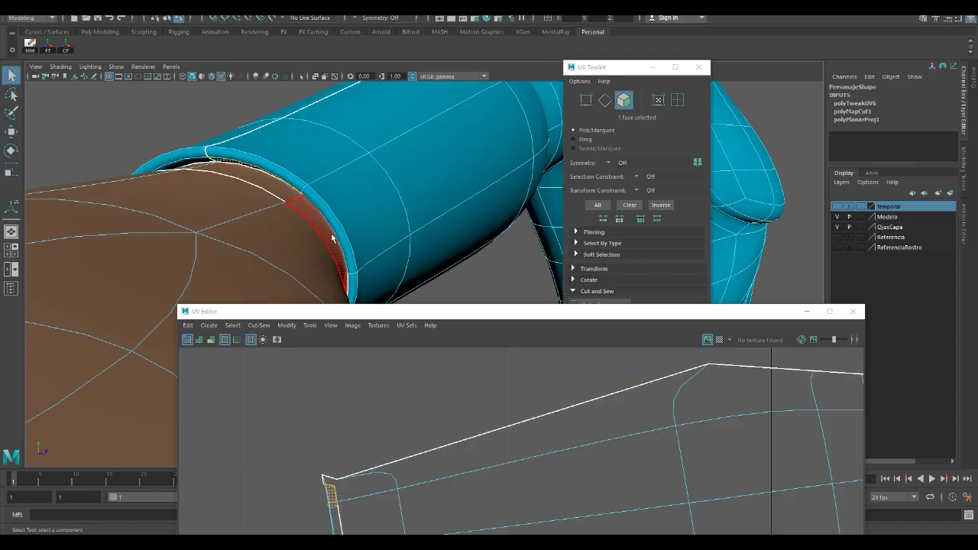
left_click_drag(272, 220, 281, 192, "alt")
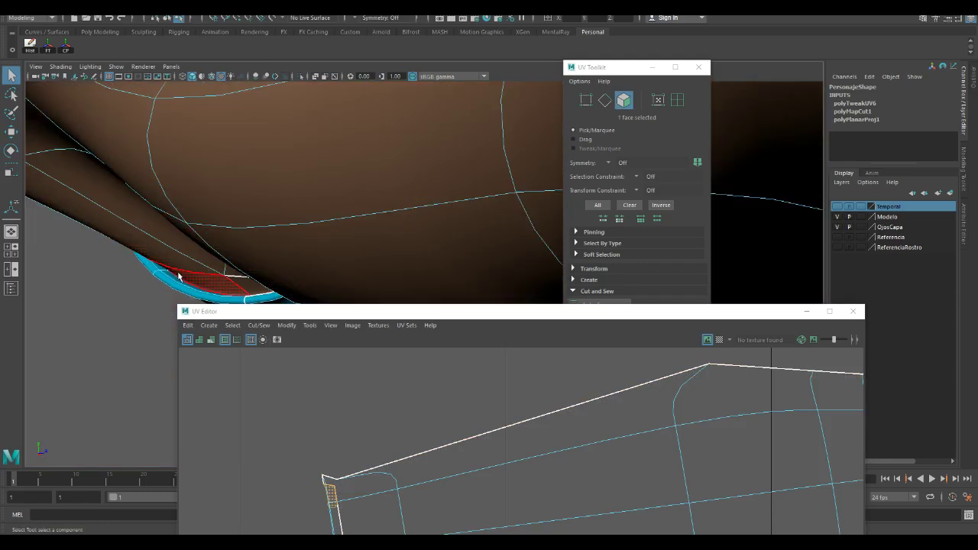
double_click(173, 280, "shift")
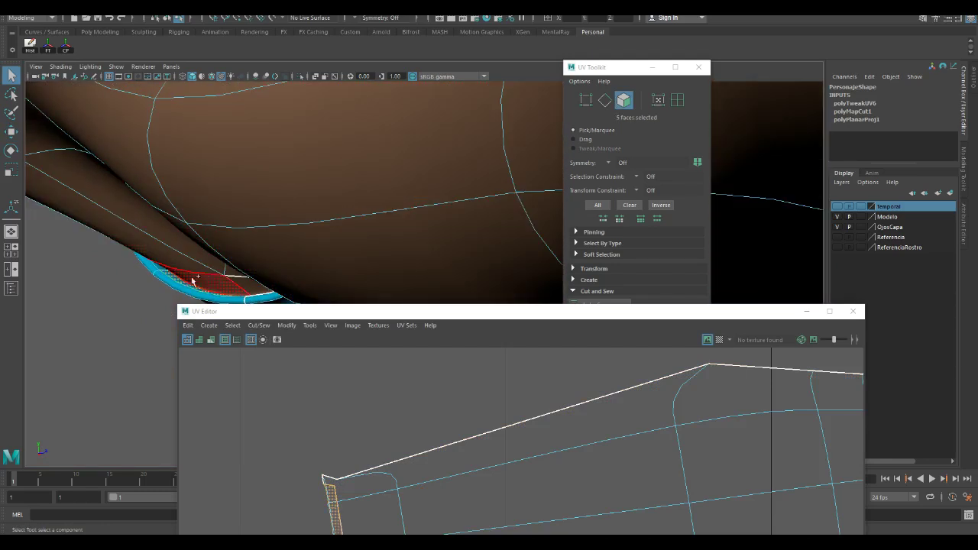
Compare the selected inner cuff faces on the model with their place in the UV layout
left_click_drag(322, 214, 376, 237, "alt")
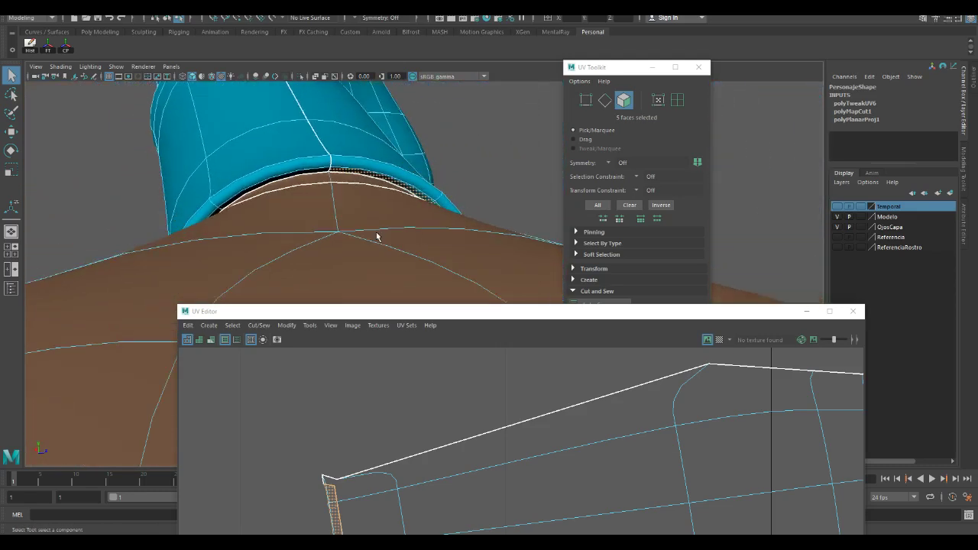
left_click_drag(406, 313, 389, 192)
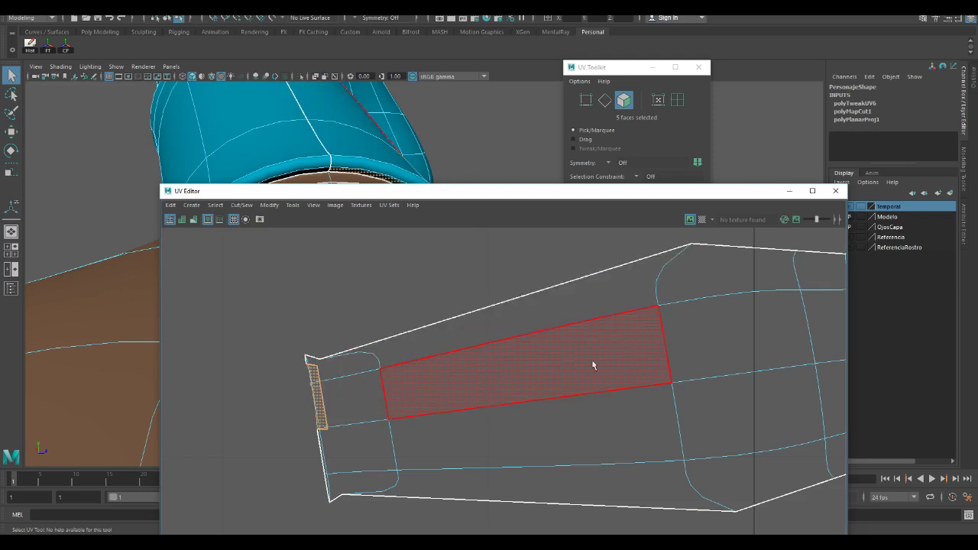
scroll(680, 451, "down", 10)
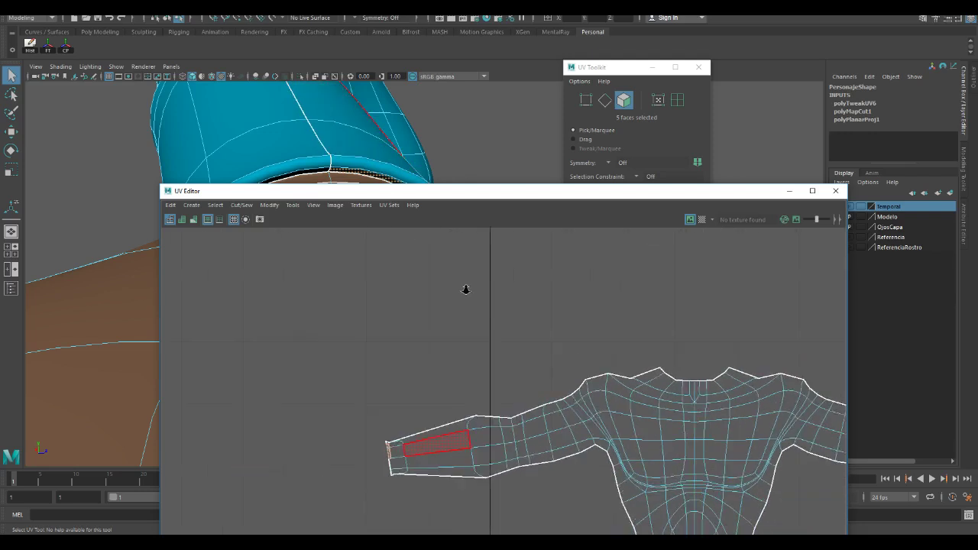
middle_click_drag(711, 376, 576, 449, "alt")
scroll(687, 431, "down", 4)
middle_click_drag(794, 275, 576, 336, "alt")
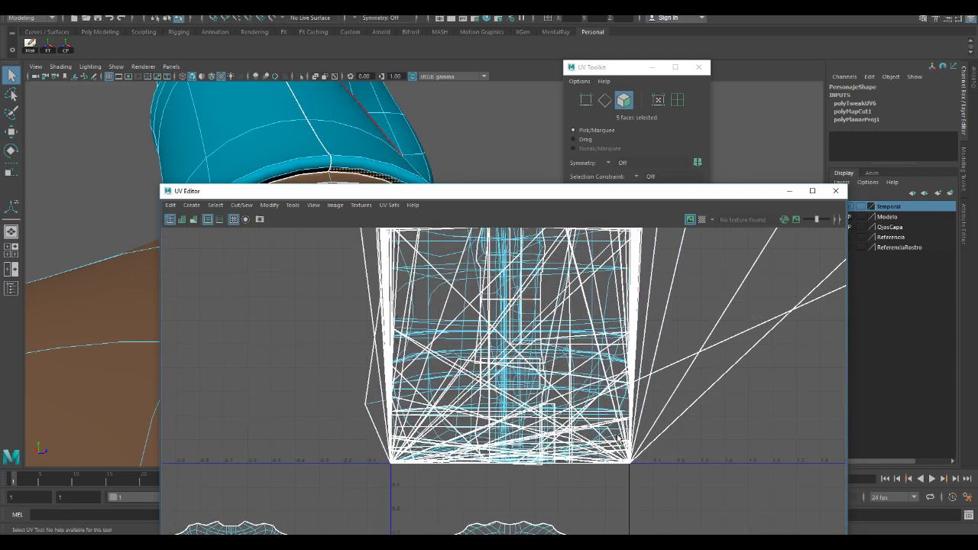
scroll(581, 340, "down", 1)
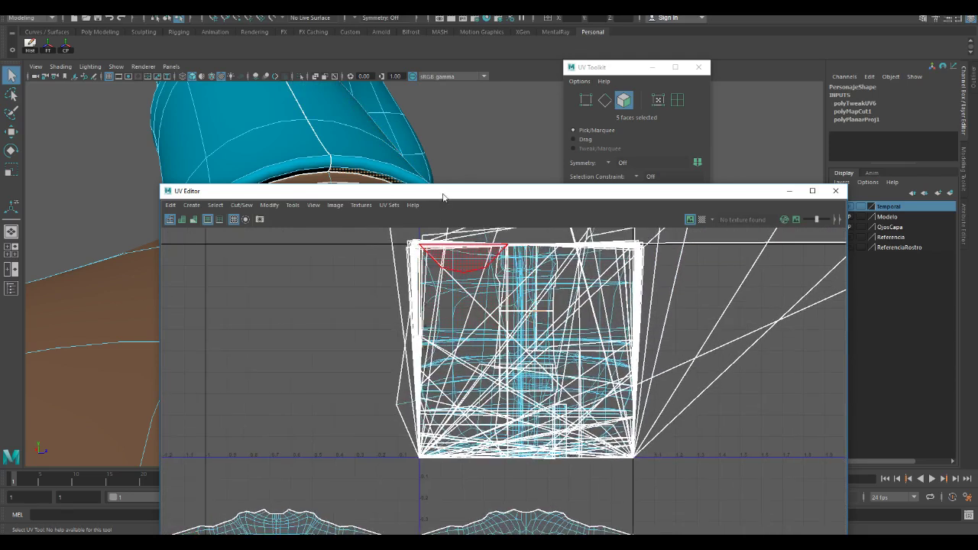
Add the remaining inner cuff faces to the selection and check the whole ring in wireframe display
left_click_drag(443, 192, 606, 318)
left_click_drag(325, 236, 213, 157, "alt")
left_click(254, 166)
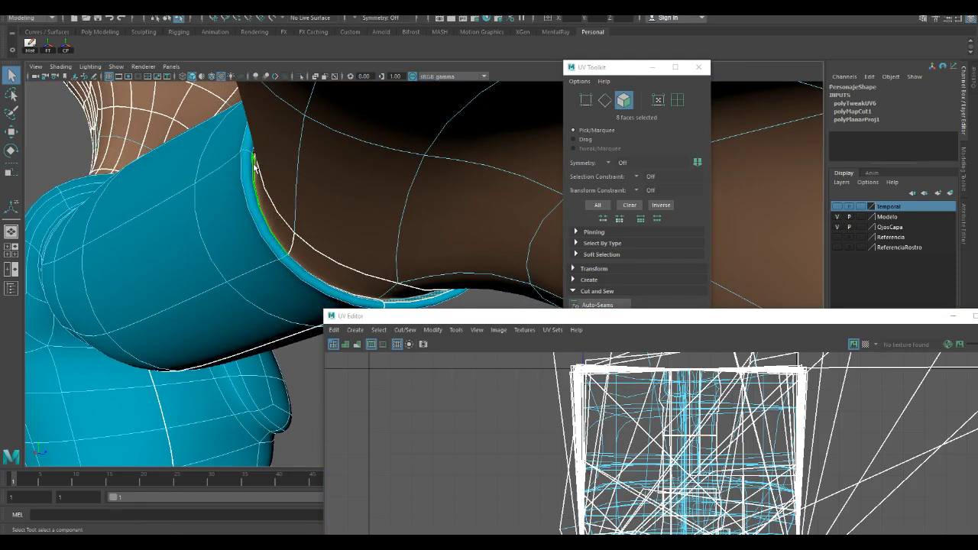
left_click_drag(356, 207, 272, 174, "alt")
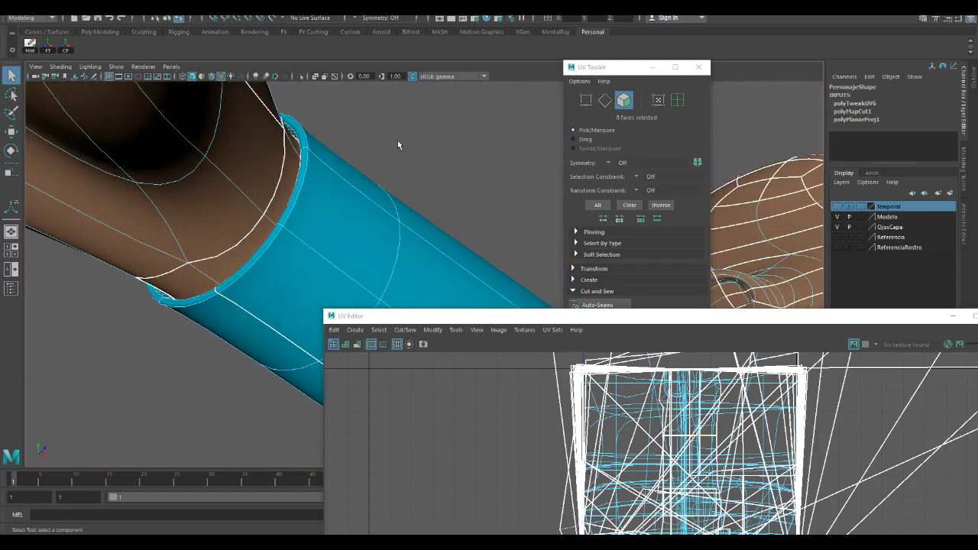
key("4")
left_click_drag(367, 181, 291, 242, "alt")
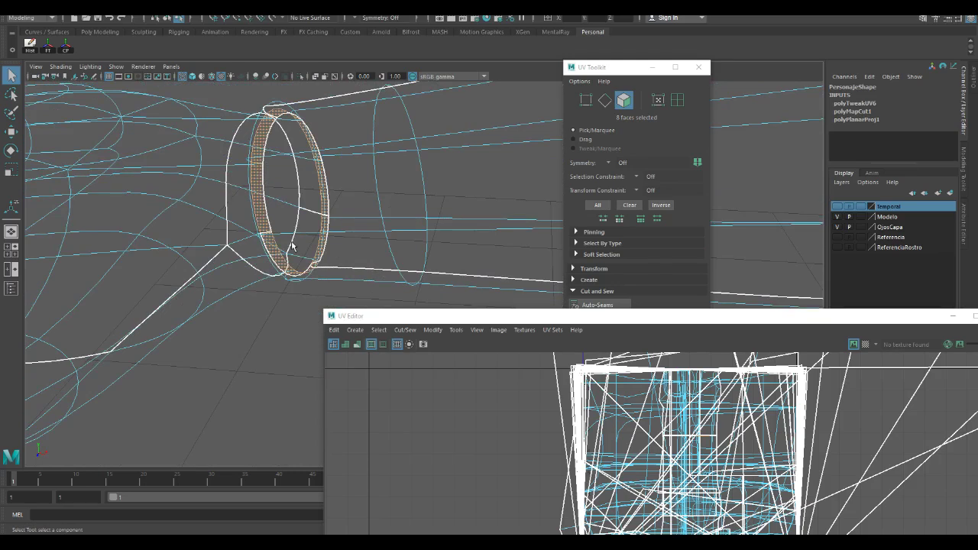
left_click_drag(320, 248, 418, 177, "alt")
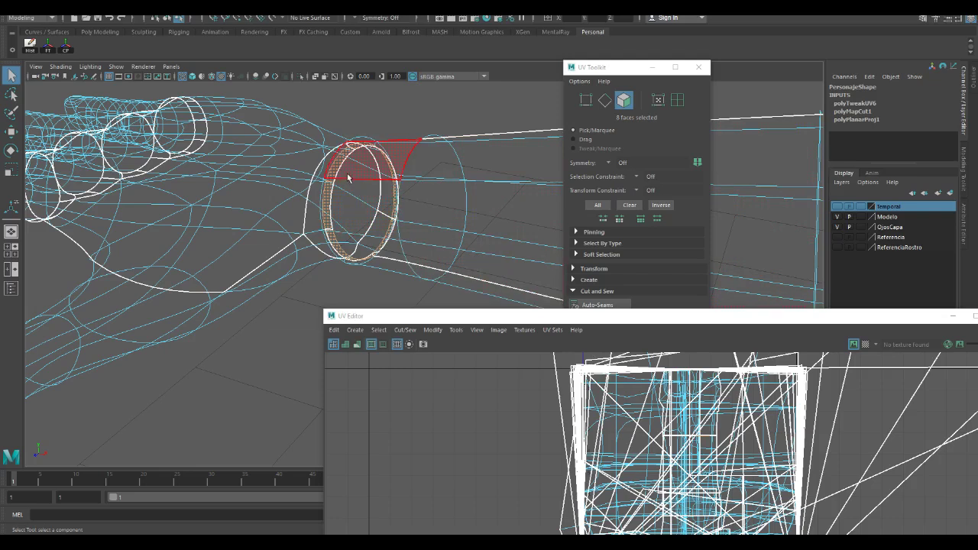
Reposition the UV Editor and frame the hand and forearm in the model view beside it
left_click_drag(537, 322, 474, 230)
right_click_drag(377, 177, 189, 171, "alt")
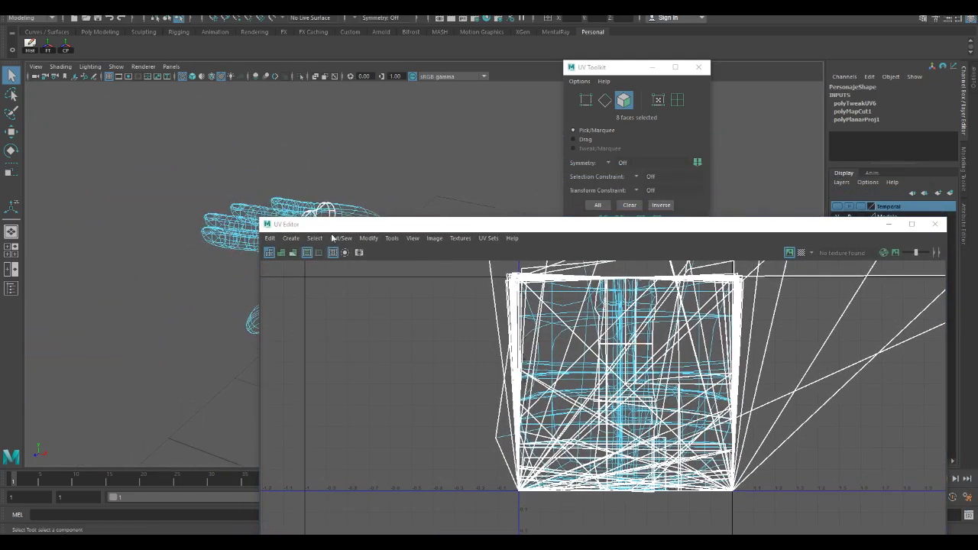
left_click_drag(339, 230, 367, 247)
middle_click_drag(377, 188, 214, 153, "alt")
scroll(211, 158, "up", 3)
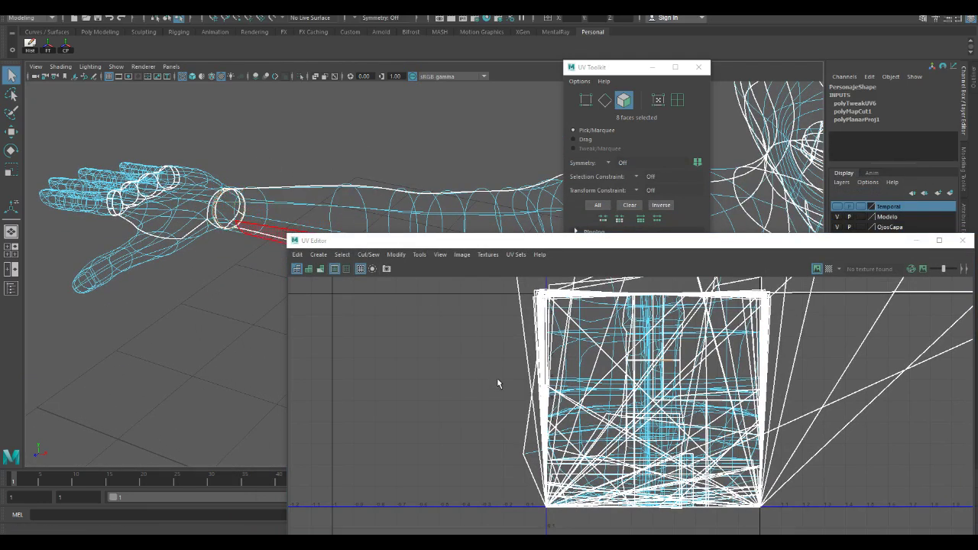
Apply a Z-axis planar projection fitted to the bounding box to the eight selected inner cuff faces
scroll(362, 377, "down", 4)
middle_click_drag(443, 425, 443, 375, "alt")
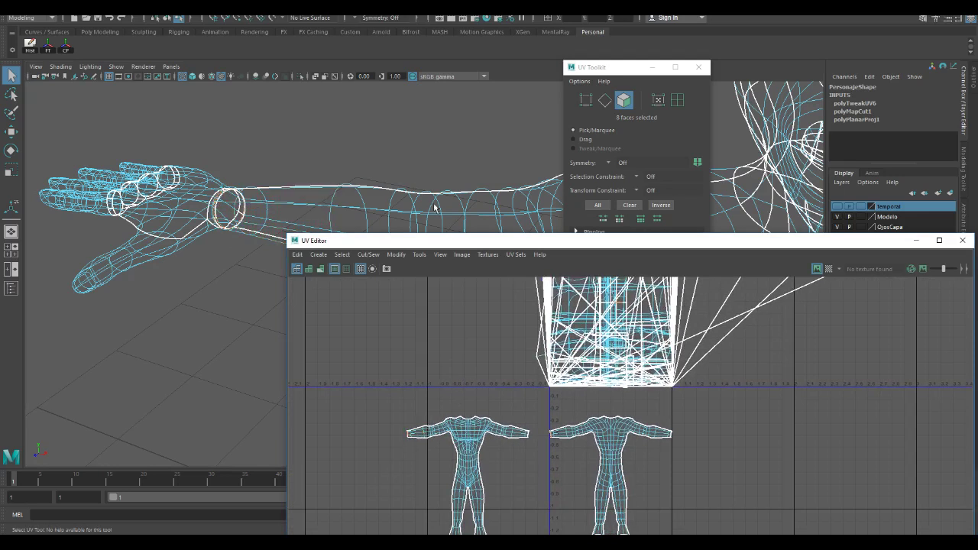
left_click(401, 8)
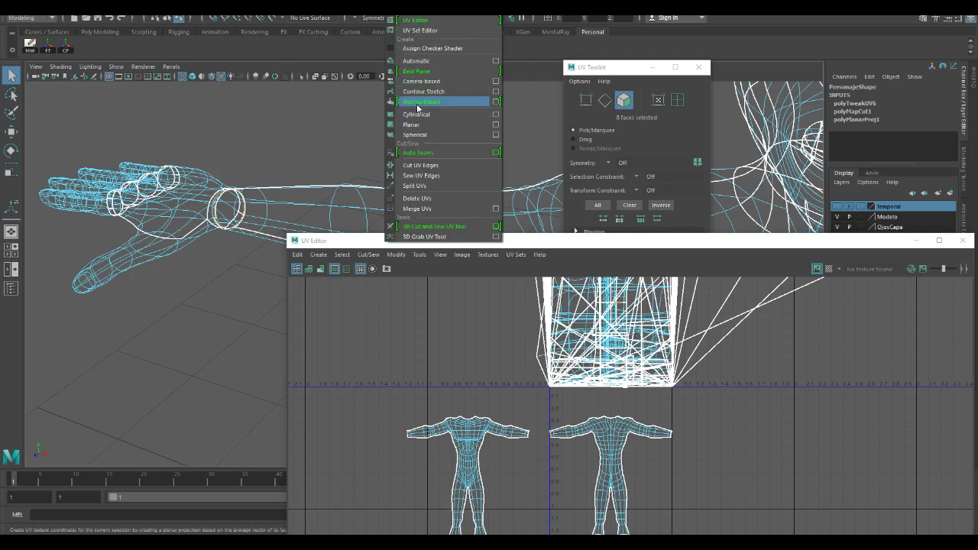
left_click(496, 125)
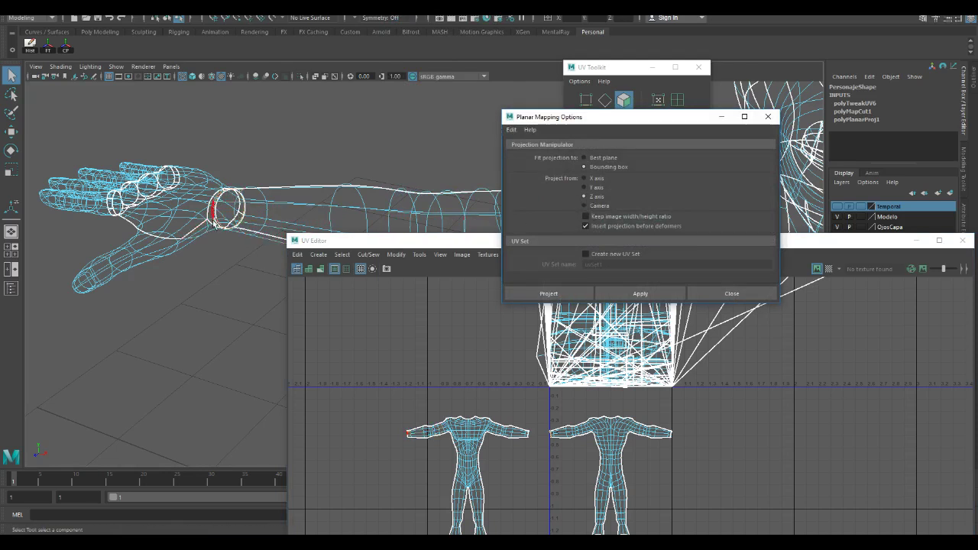
left_click(631, 294)
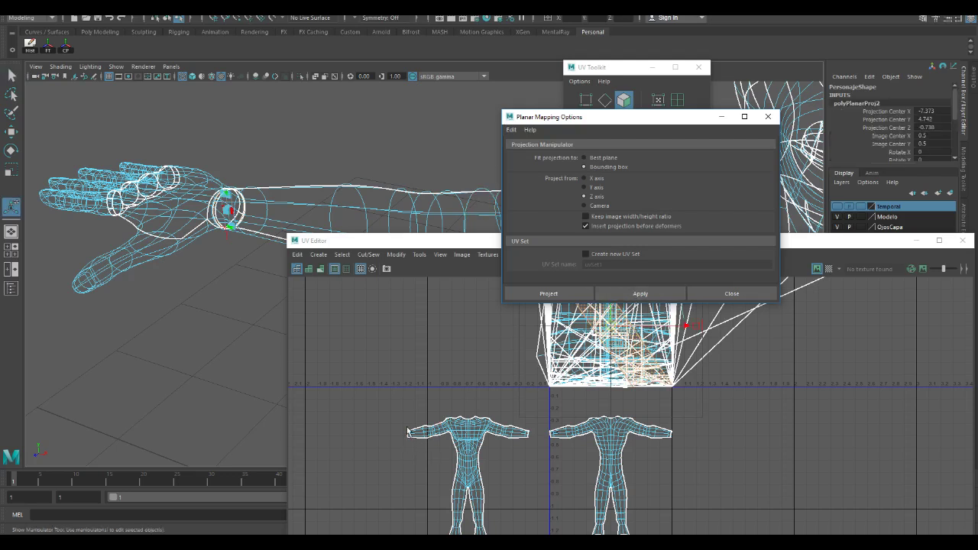
Move the projected cuff shell out of the cluttered UV area to the empty space beside the suit's front shell
left_click_drag(659, 120, 503, 70)
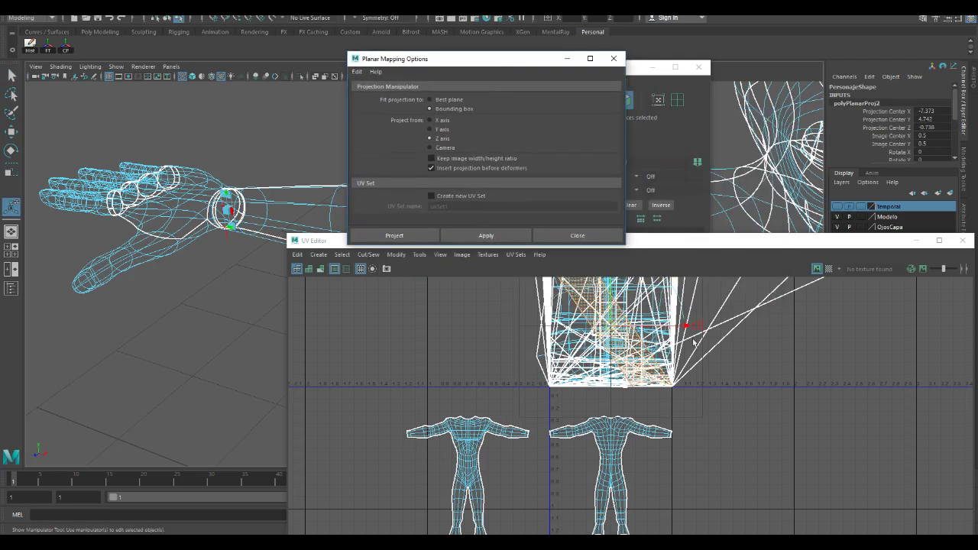
left_click_drag(685, 326, 388, 367)
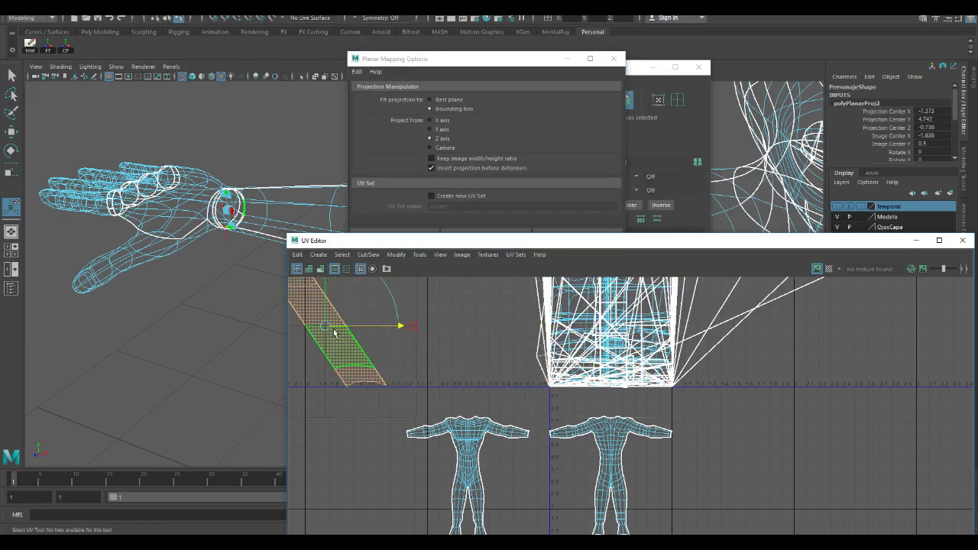
left_click_drag(327, 329, 362, 425)
left_click_drag(488, 245, 369, 62)
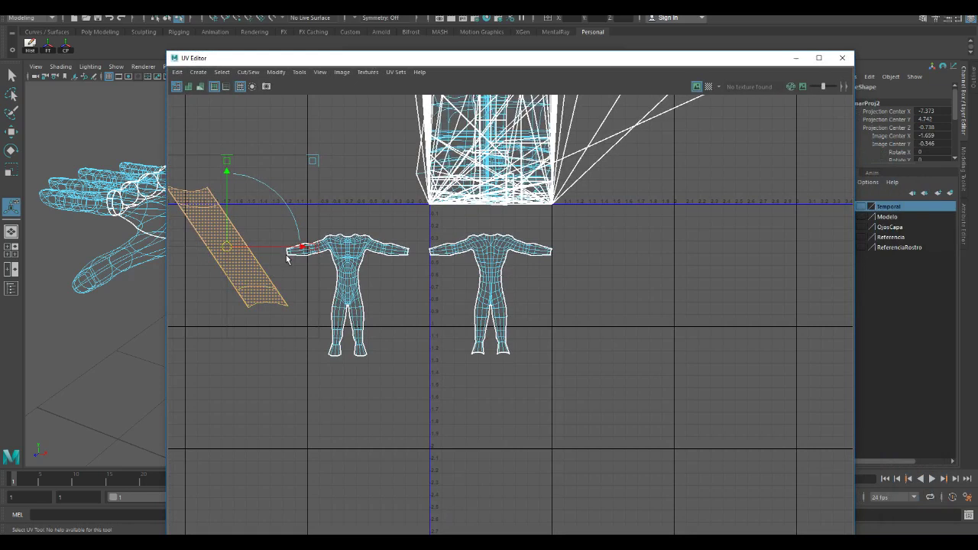
scroll(300, 288, "up", 3)
middle_click_drag(319, 334, 450, 300, "alt")
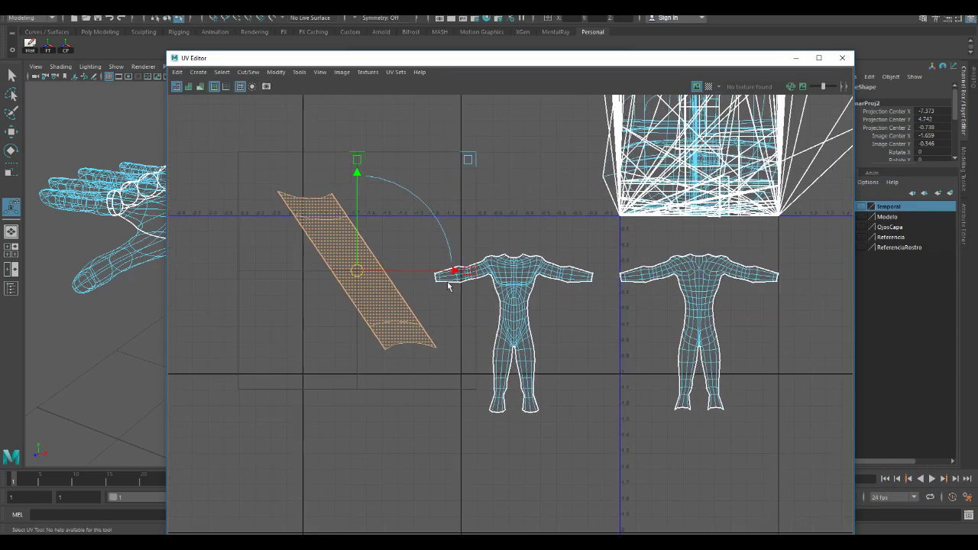
scroll(448, 300, "up", 3)
scroll(447, 300, "up", 4)
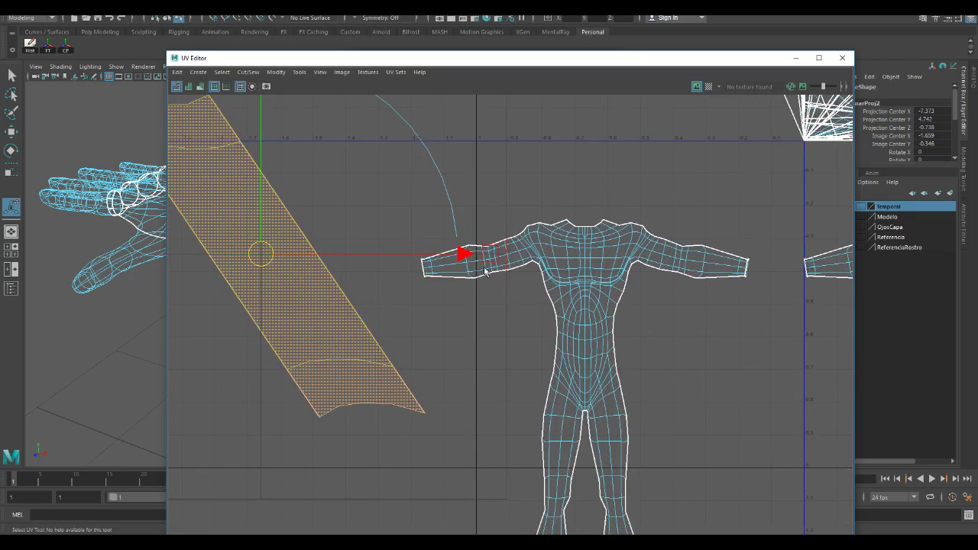
Undo the cuff shell's moves and its planar projection, and check the cuff faces at the sleeve ends in the UV layout
key("ctrl+z")
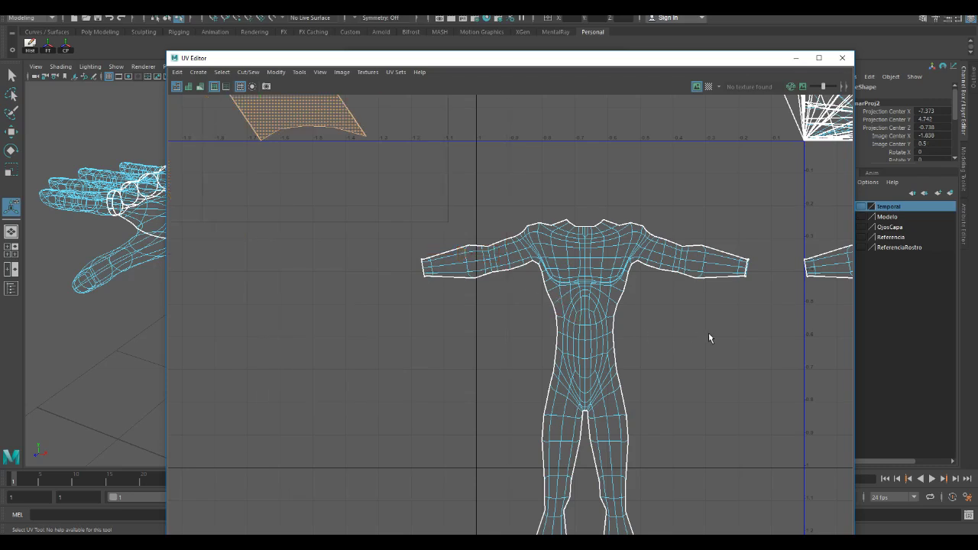
key("ctrl+z")
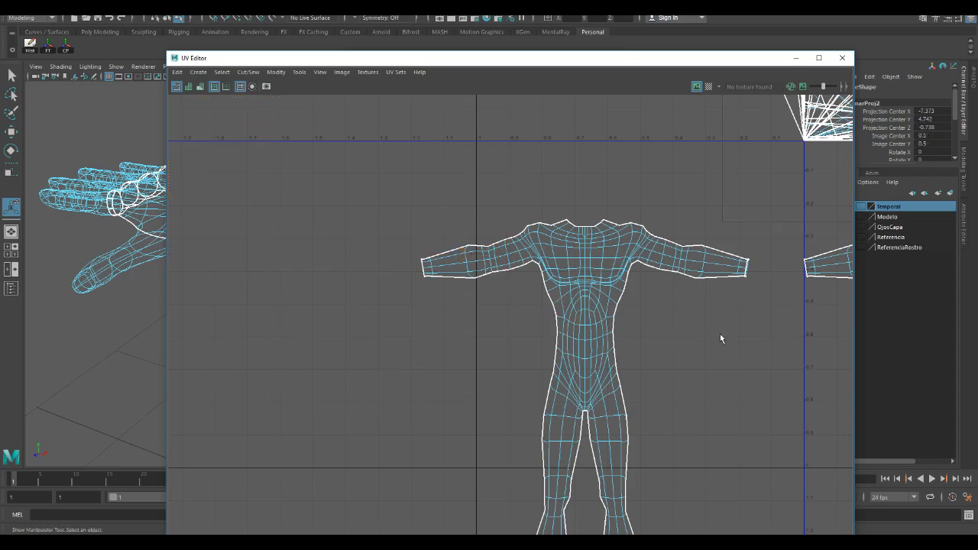
middle_click_drag(745, 336, 585, 367, "alt")
scroll(585, 366, "up", 8)
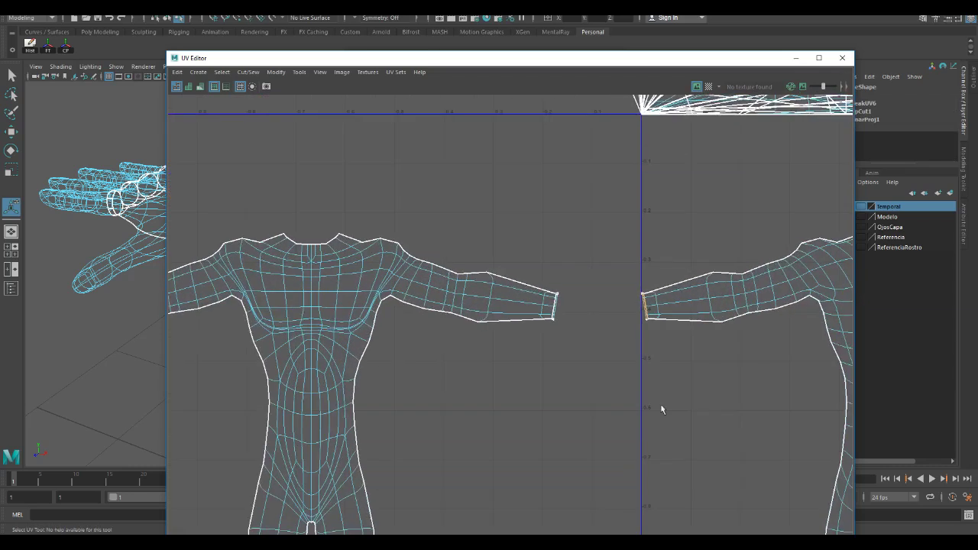
scroll(618, 423, "up", 5)
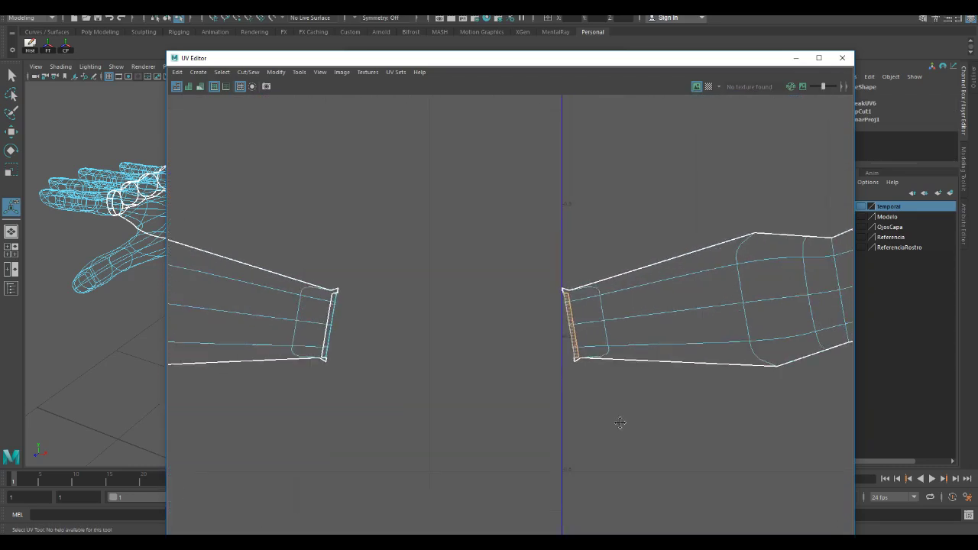
scroll(557, 287, "down", 10)
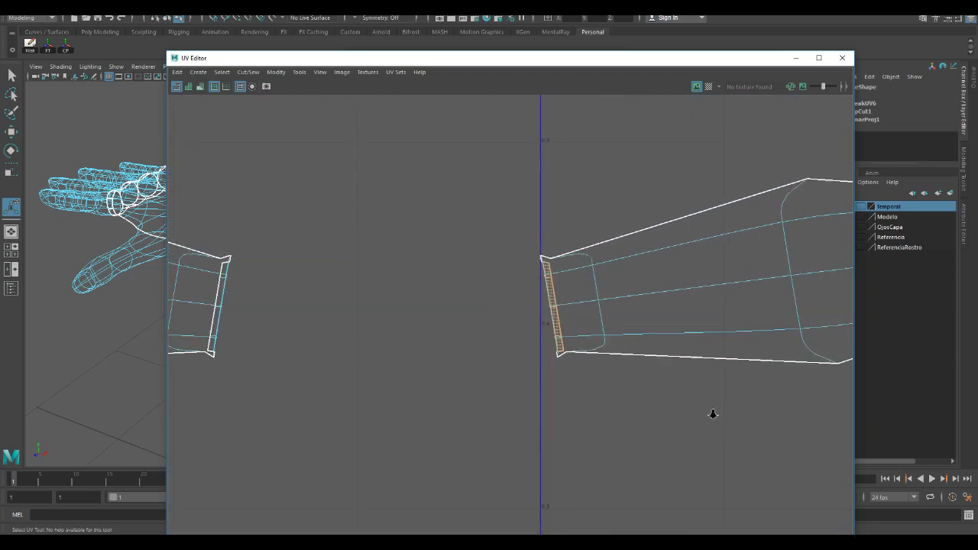
scroll(637, 438, "down", 3)
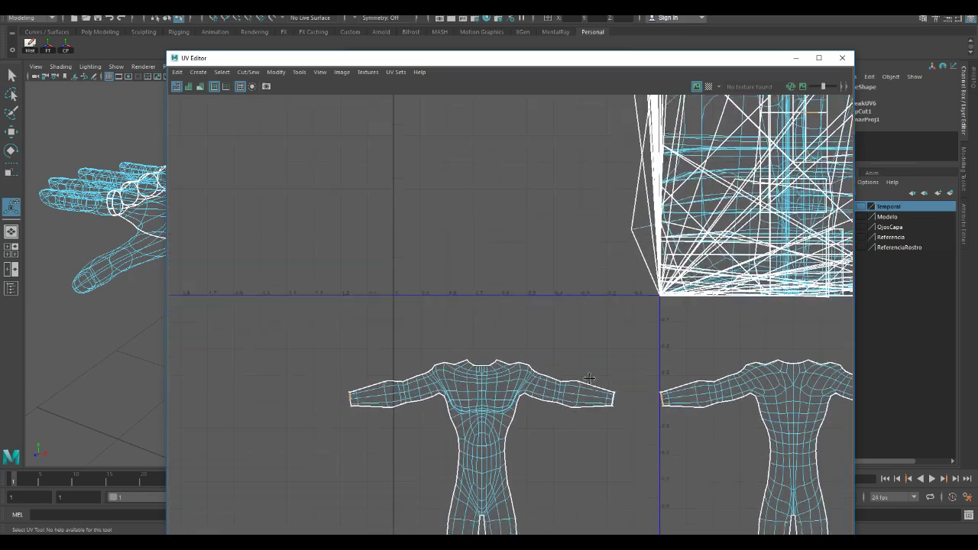
scroll(355, 341, "up", 3)
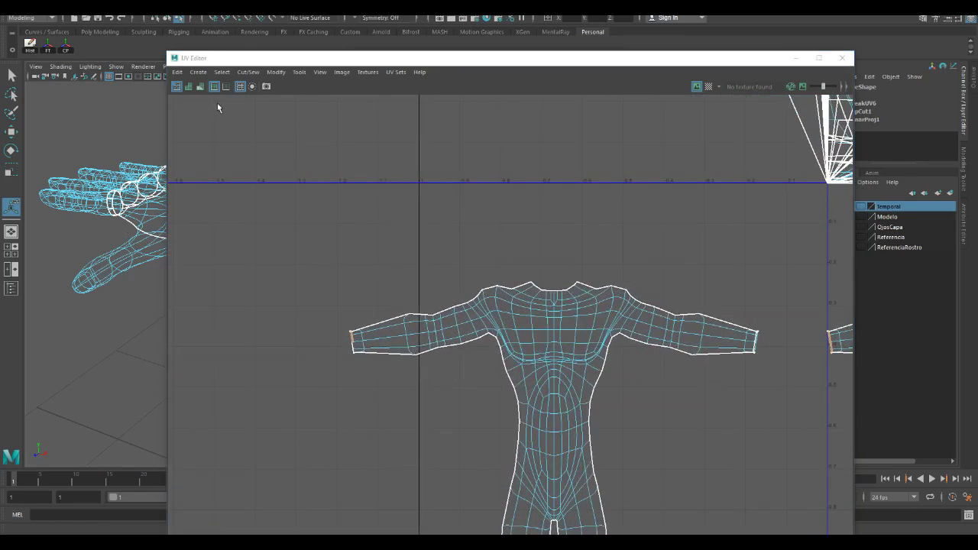
Close the planar mapping options and bring the sleeve cuff into close shaded view on the model
left_click_drag(273, 62, 235, 336)
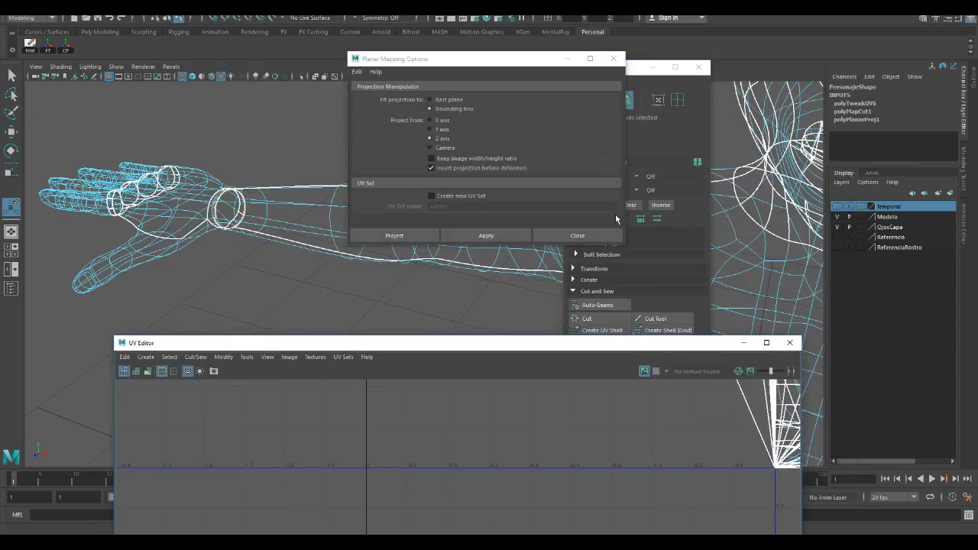
left_click(602, 237)
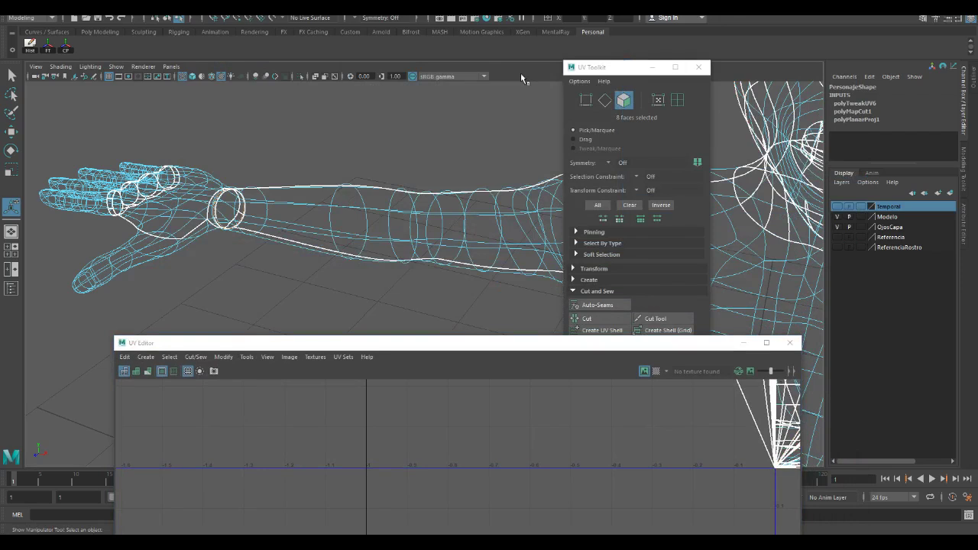
key("4")
mouse_move(336, 191)
left_mouse_down("alt")
mouse_move(218, 255)
mouse_move(207, 275)
mouse_move(294, 241)
left_mouse_up("alt")
key("5")
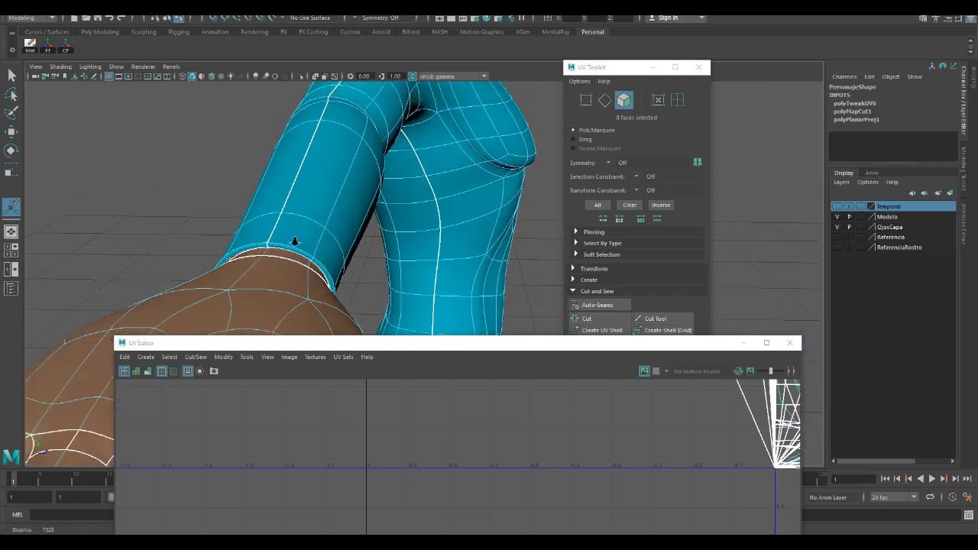
scroll(295, 241, "up", 3)
scroll(249, 161, "up", 4)
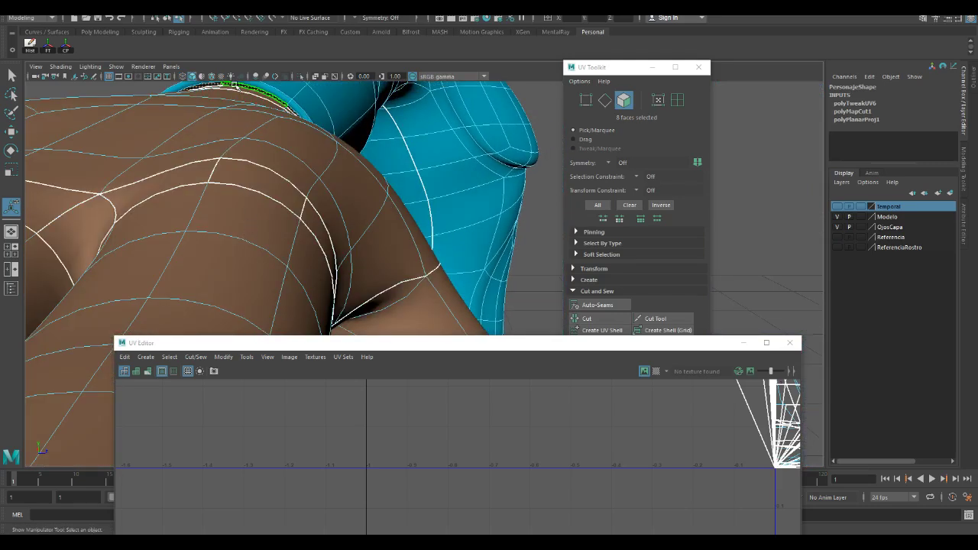
Select only the four inner faces on the front half of the sleeve cuff
left_click_drag(261, 185, 262, 175, "alt")
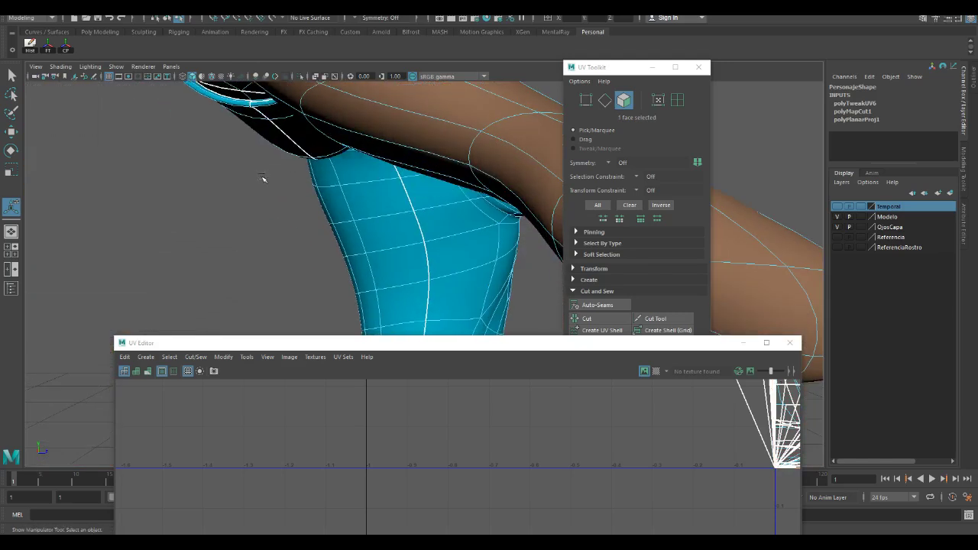
right_click_drag(262, 179, 265, 188, "alt")
left_click_drag(265, 188, 294, 190, "alt")
key("q")
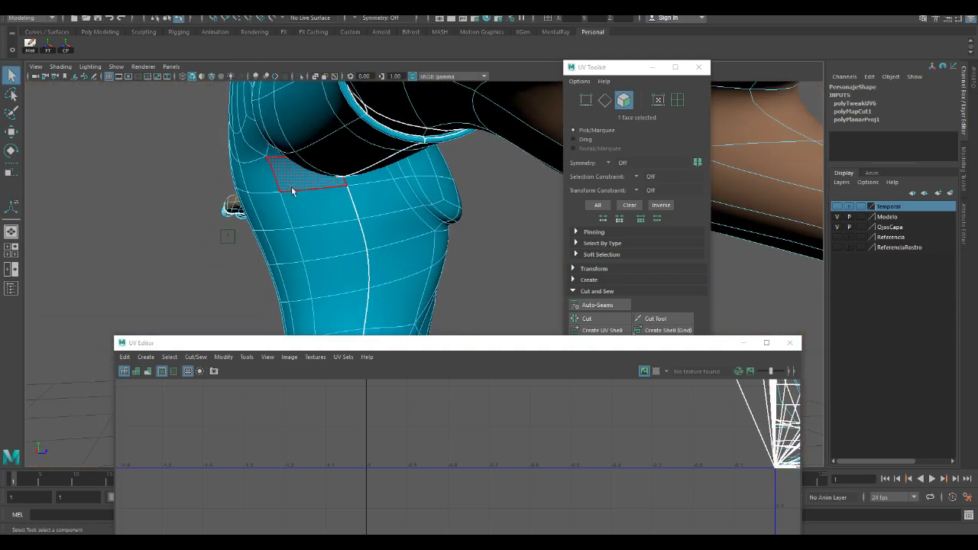
left_click(443, 138)
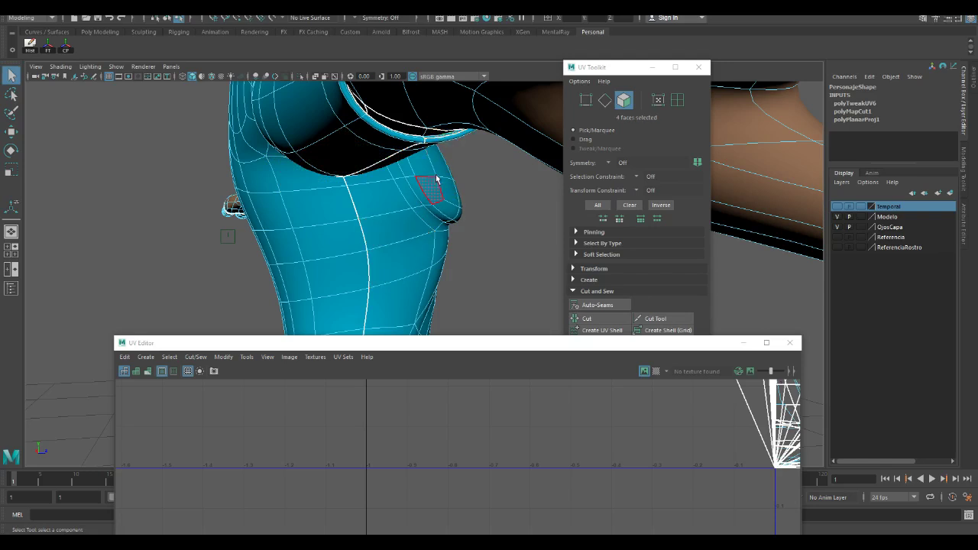
key("f")
left_click_drag(318, 184, 322, 221, "alt")
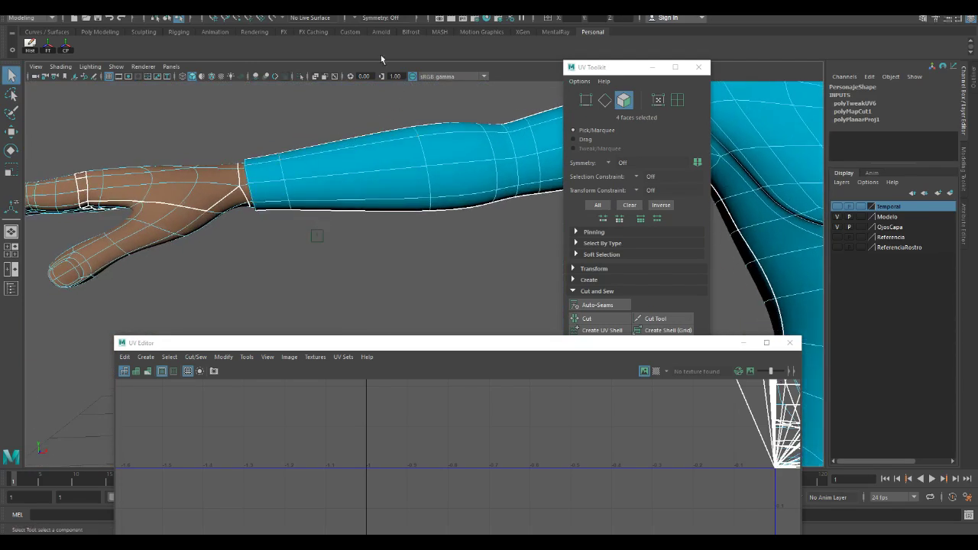
Apply a planar projection to the four cuff faces and move the resulting shell beside the suit's front shell
left_click(391, 8)
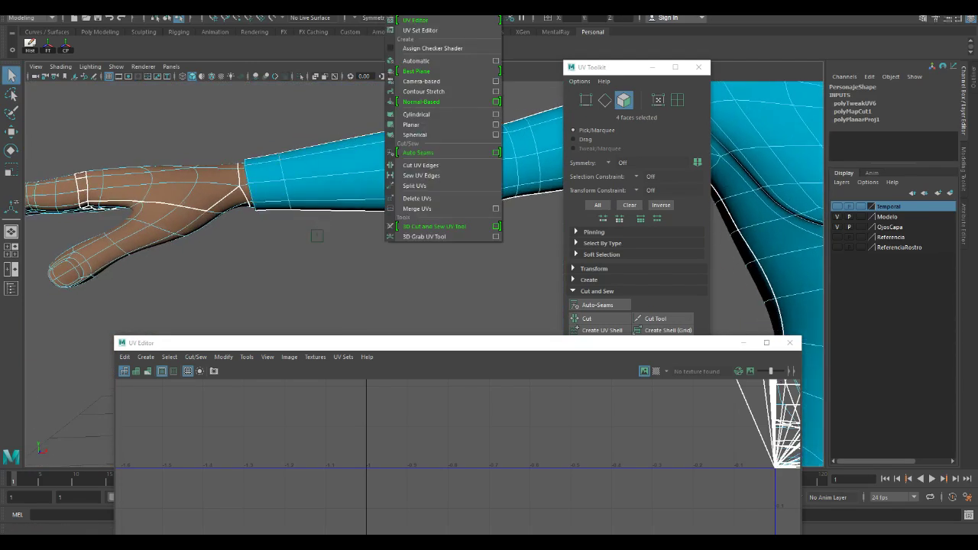
left_click(416, 126)
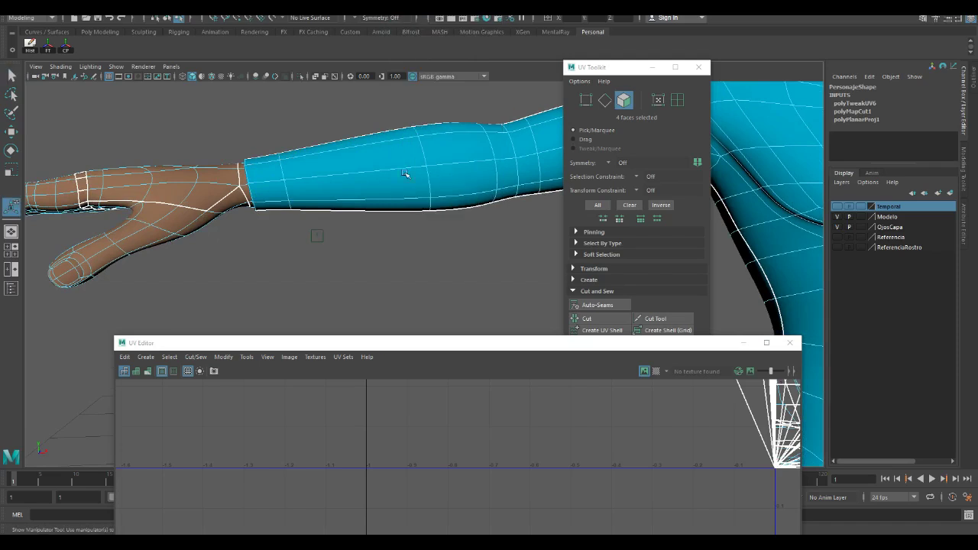
left_click_drag(395, 349, 330, 15)
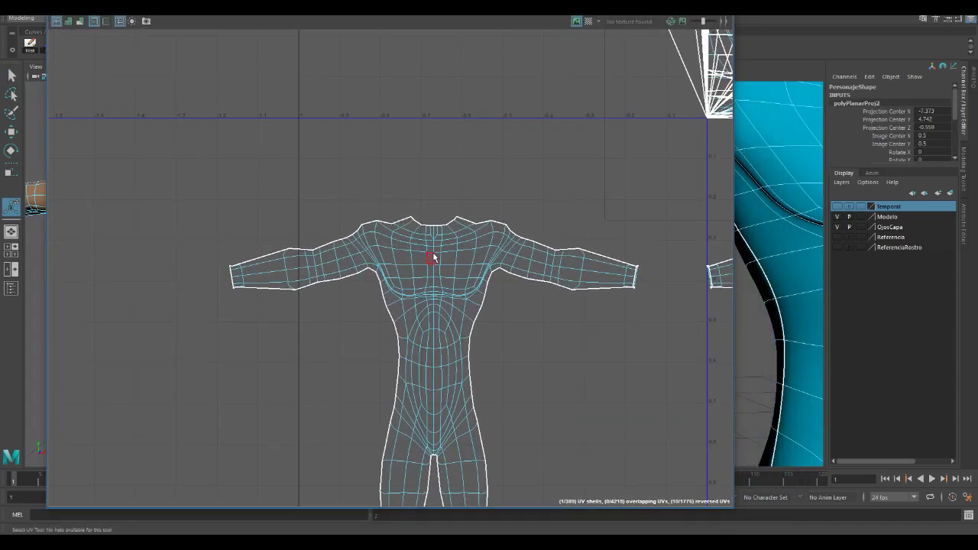
scroll(433, 258, "down", 5)
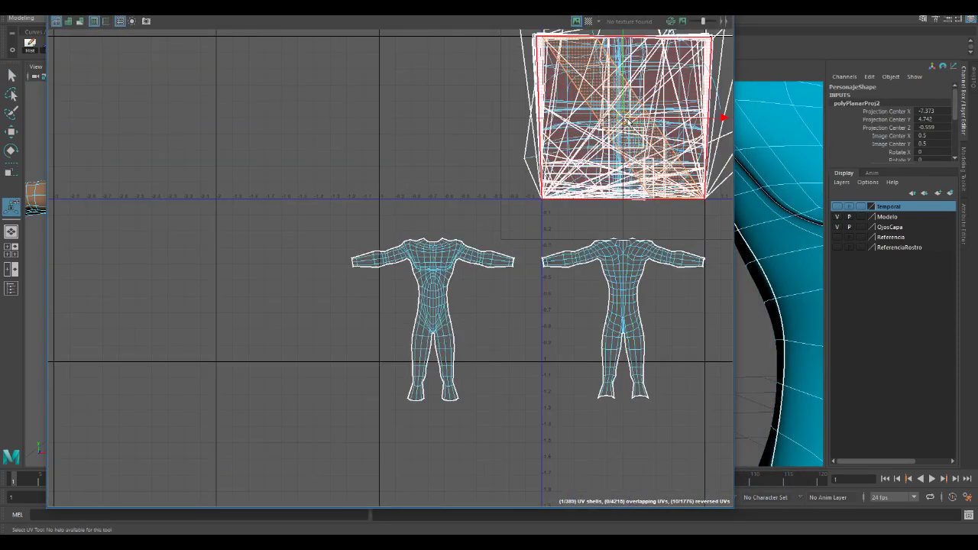
left_click_drag(607, 134, 337, 293)
Scale the projected cuff shell down uniformly to a size closer to the front shell's sleeve end
scroll(381, 310, "up", 6)
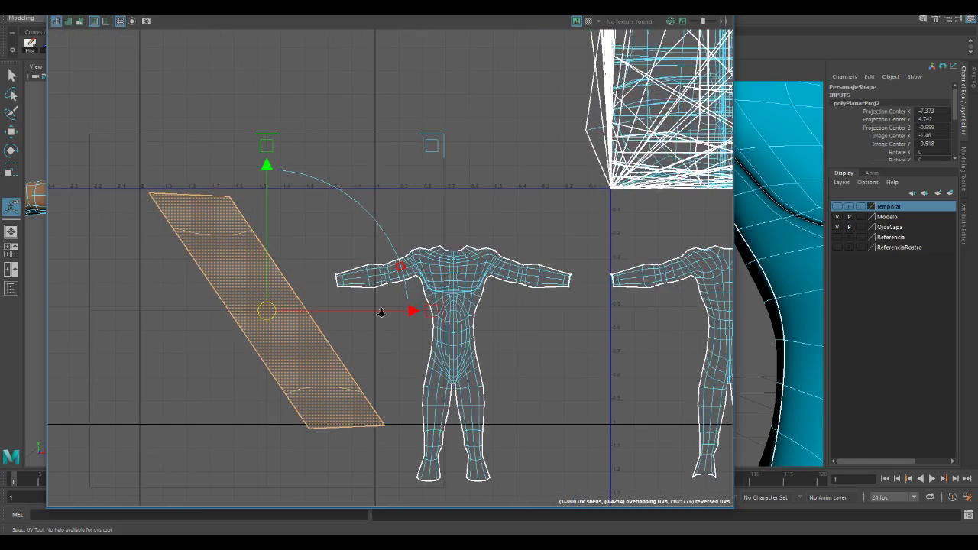
middle_click_drag(373, 351, 448, 364, "alt")
key("r")
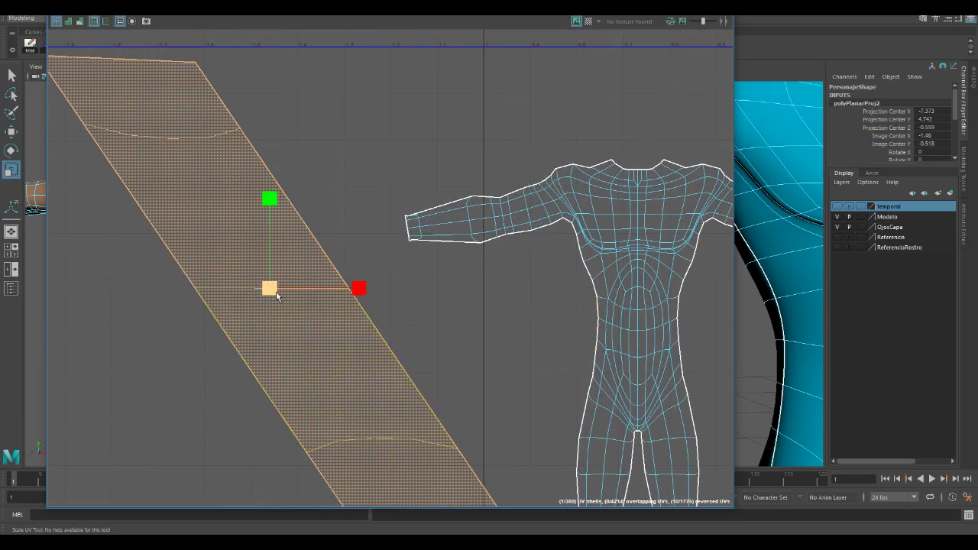
left_click_drag(271, 290, 215, 218)
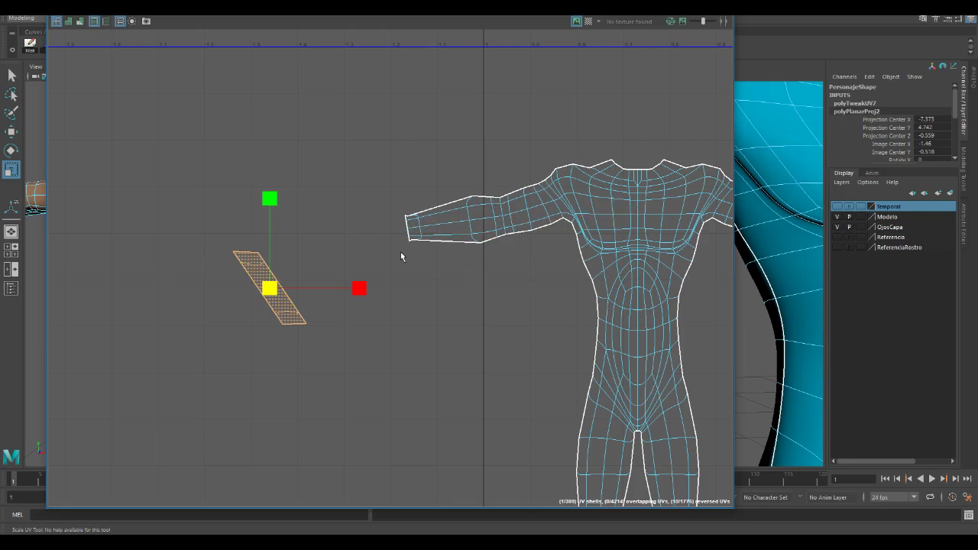
Move the scaled cuff shell next to the sleeve end of the suit's front shell
key("w")
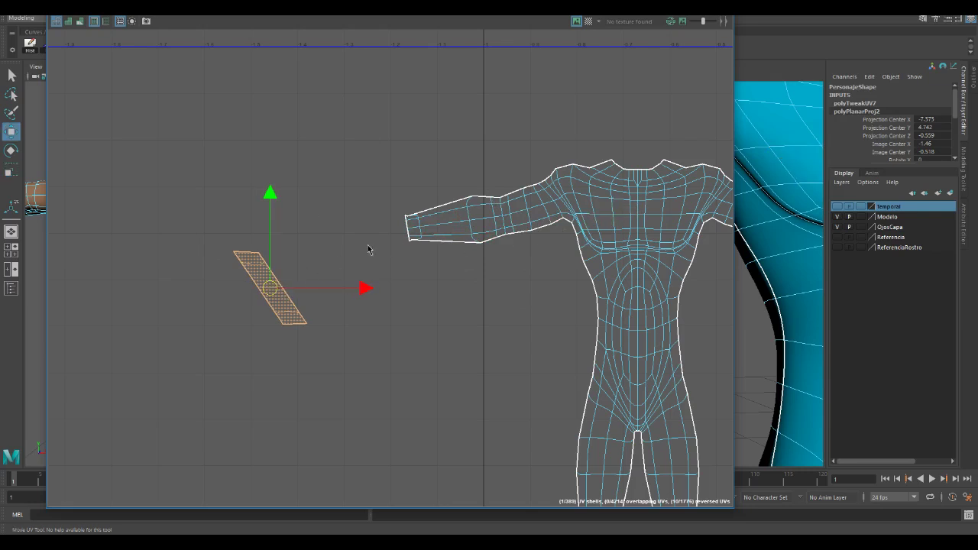
left_click_drag(274, 285, 386, 232)
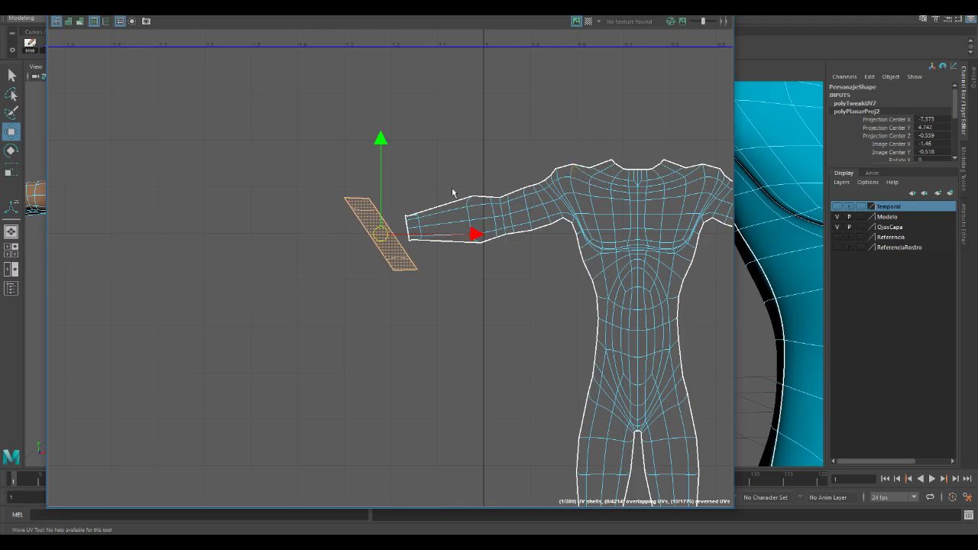
scroll(453, 224, "up", 5)
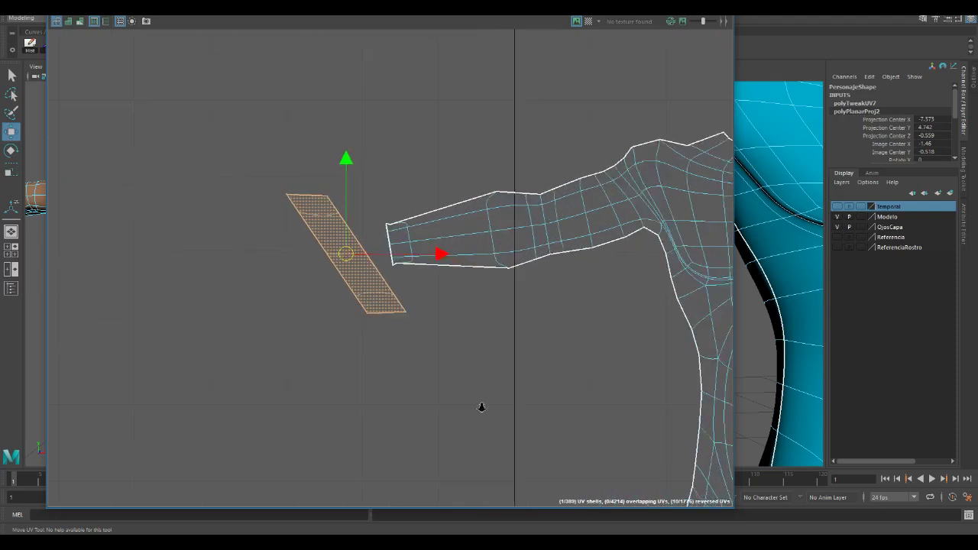
middle_click_drag(432, 321, 393, 329, "alt")
scroll(423, 427, "up", 3)
middle_click_drag(379, 365, 480, 358, "alt")
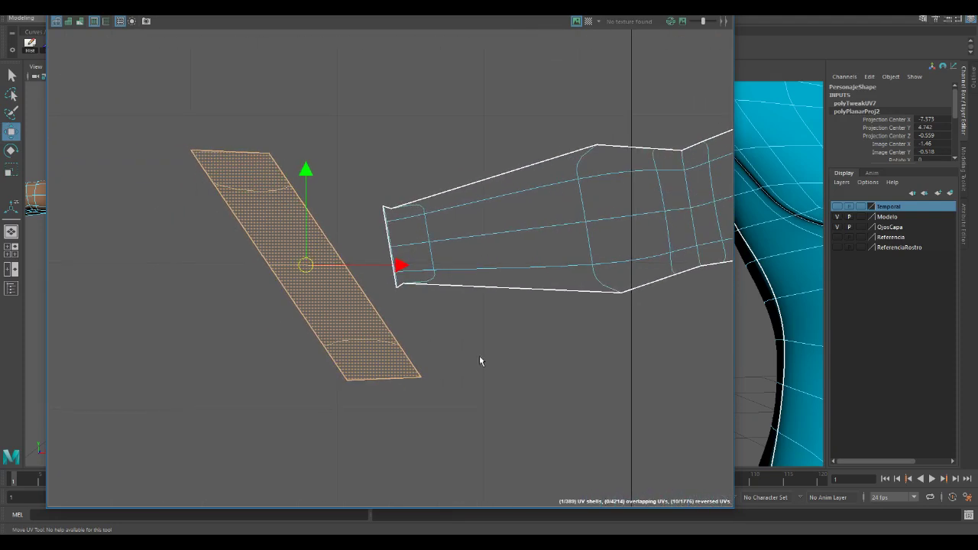
Scale the cuff shell down uniformly to about half its size and move it closer to the front shell's sleeve end
key("r")
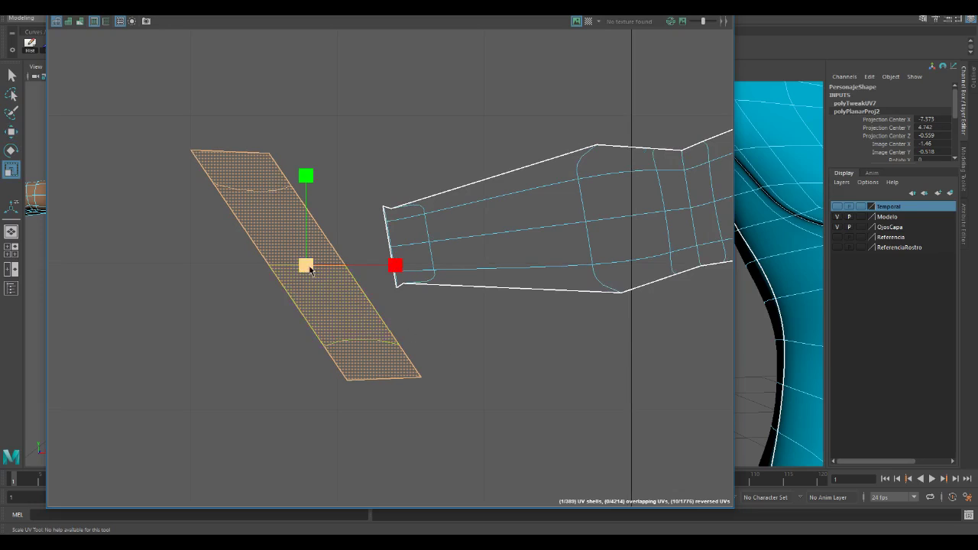
left_click_drag(306, 266, 379, 257)
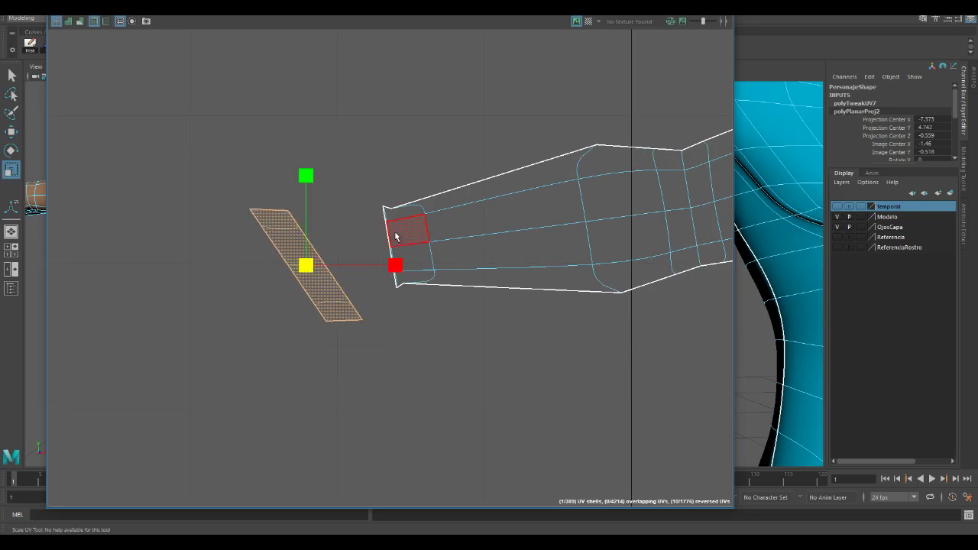
right_click_drag(396, 231, 392, 375, "alt")
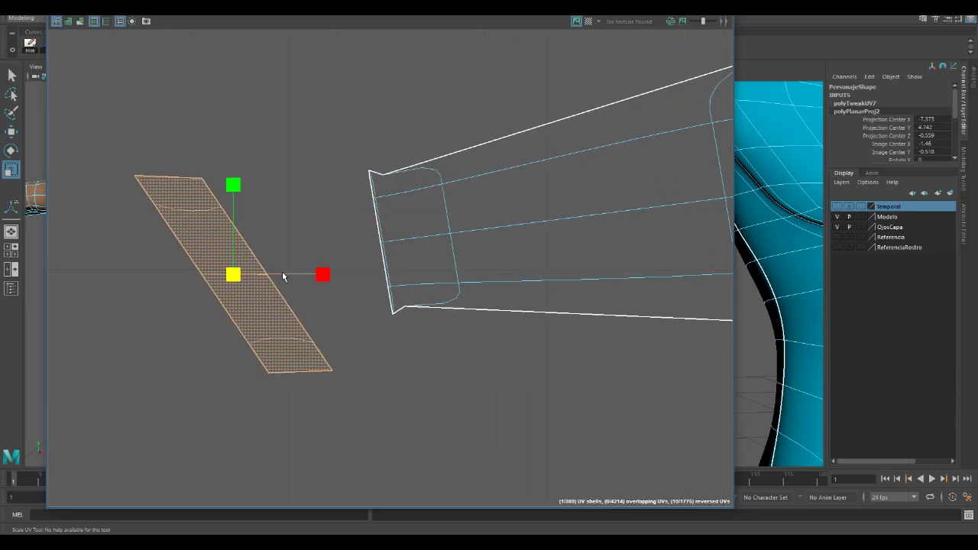
key("w")
left_click_drag(257, 262, 292, 237)
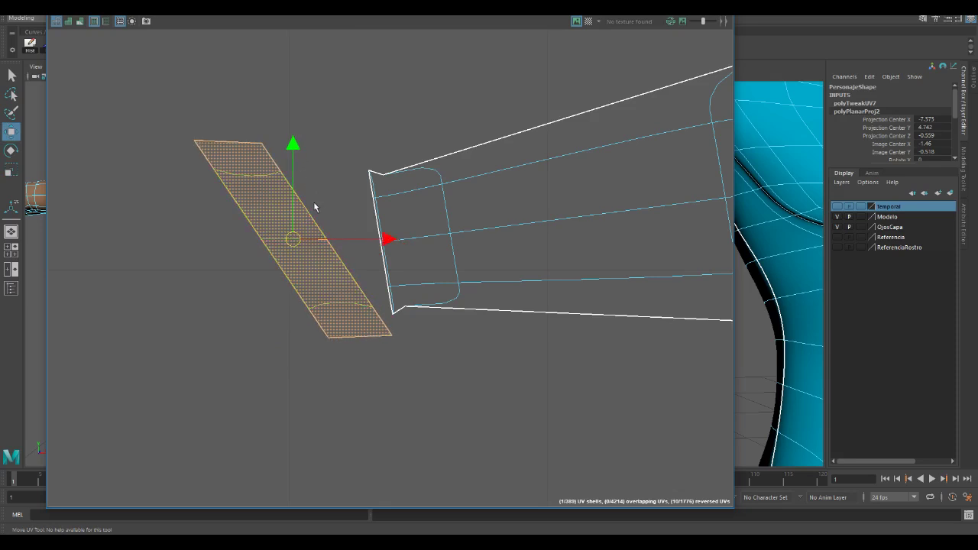
Shorten and narrow the cuff shell to approximate the sleeve end's height and slant, placing it just beside the sleeve edge
key("r")
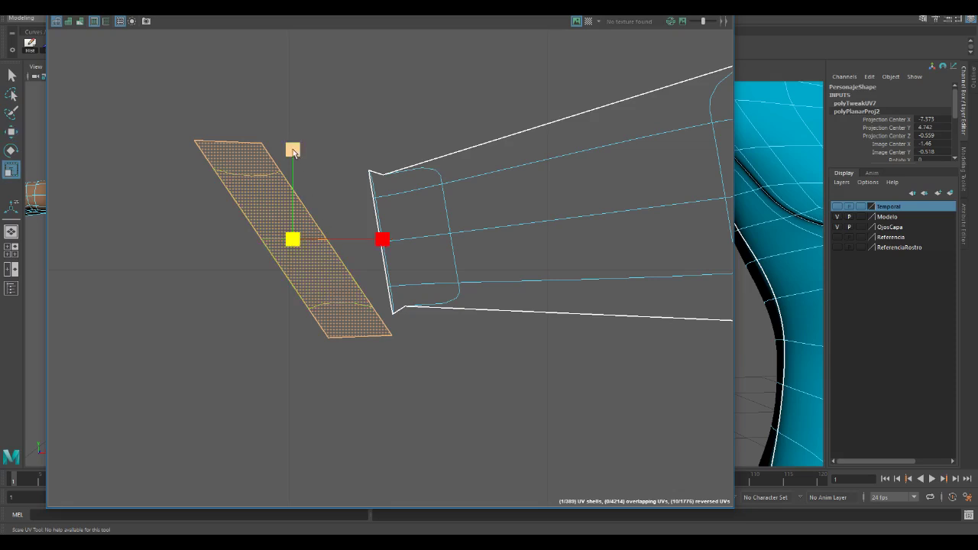
left_click_drag(294, 157, 295, 165)
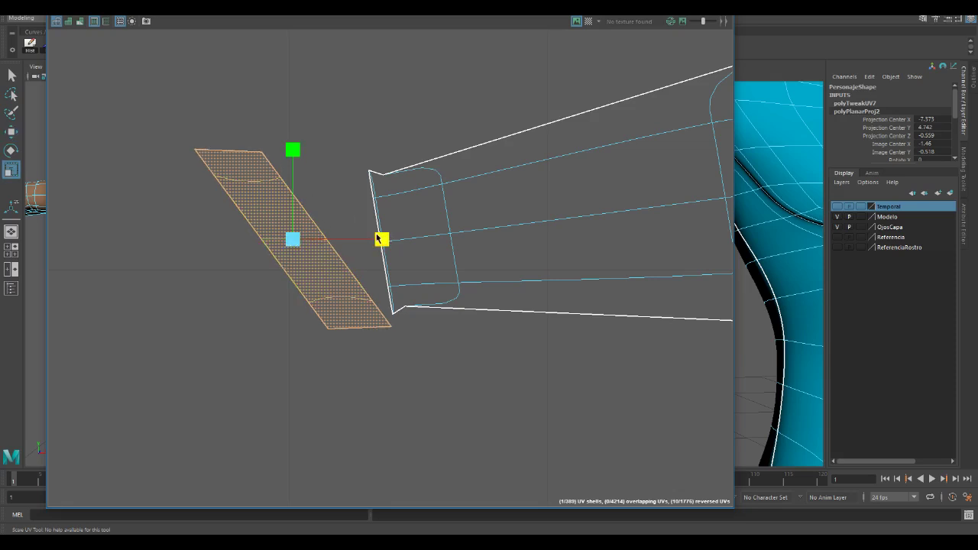
left_click_drag(382, 238, 351, 245)
key("w")
key("r")
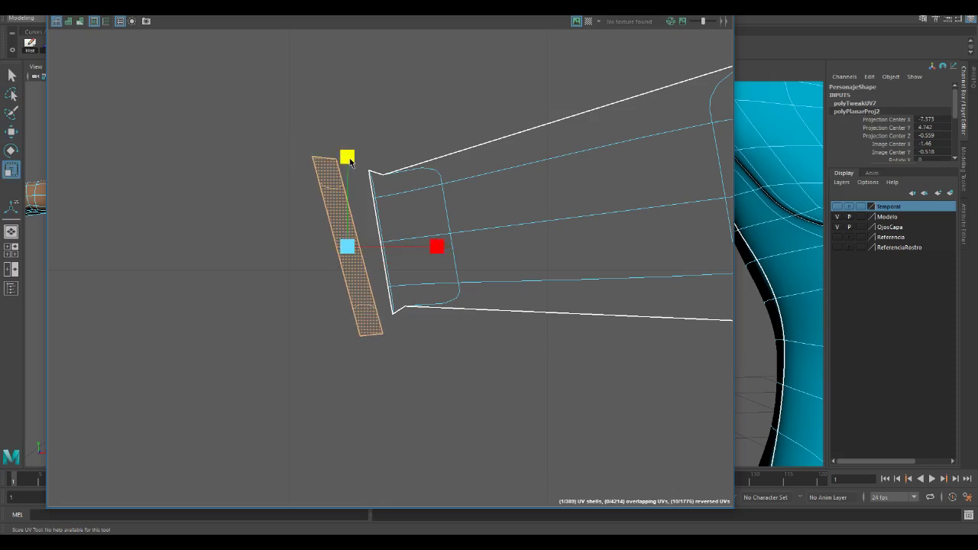
left_click_drag(350, 167, 350, 169)
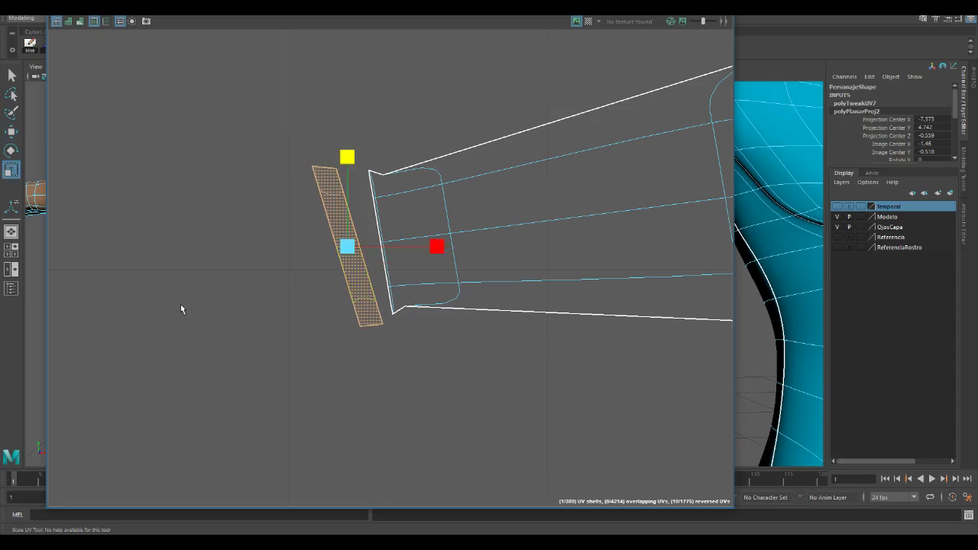
Rearrange the UV Editor and UV Toolkit windows side by side so that both are accessible
left_click_drag(400, 1, 350, 111)
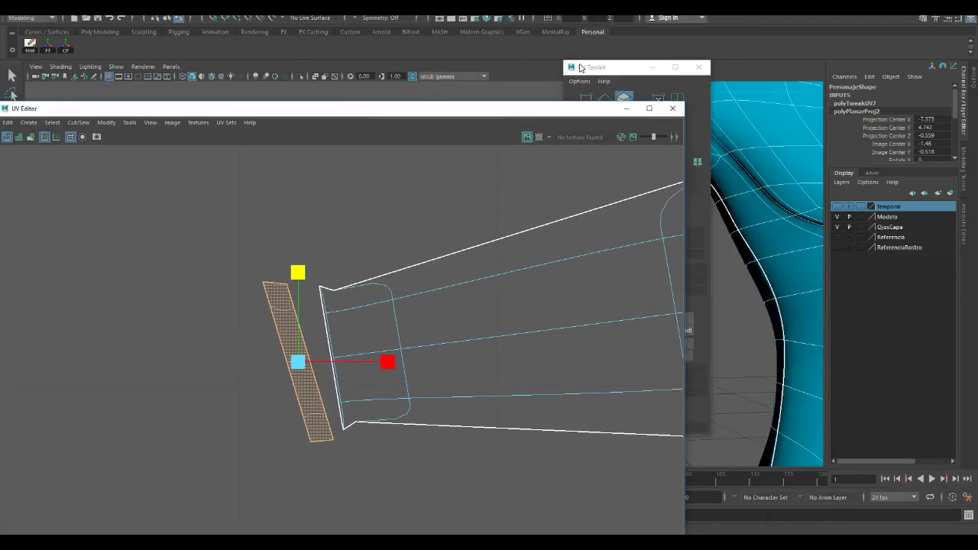
left_click_drag(580, 67, 753, 107)
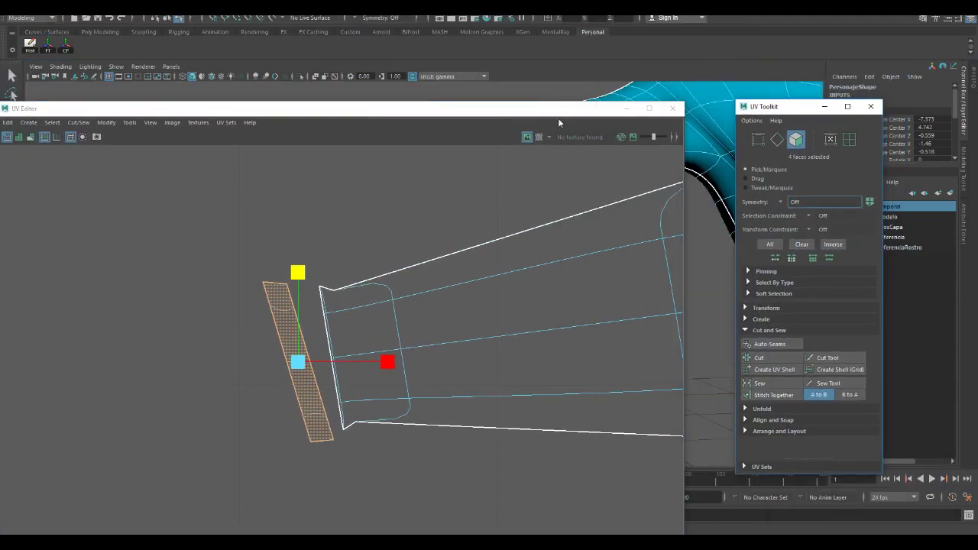
left_click_drag(559, 111, 571, 15)
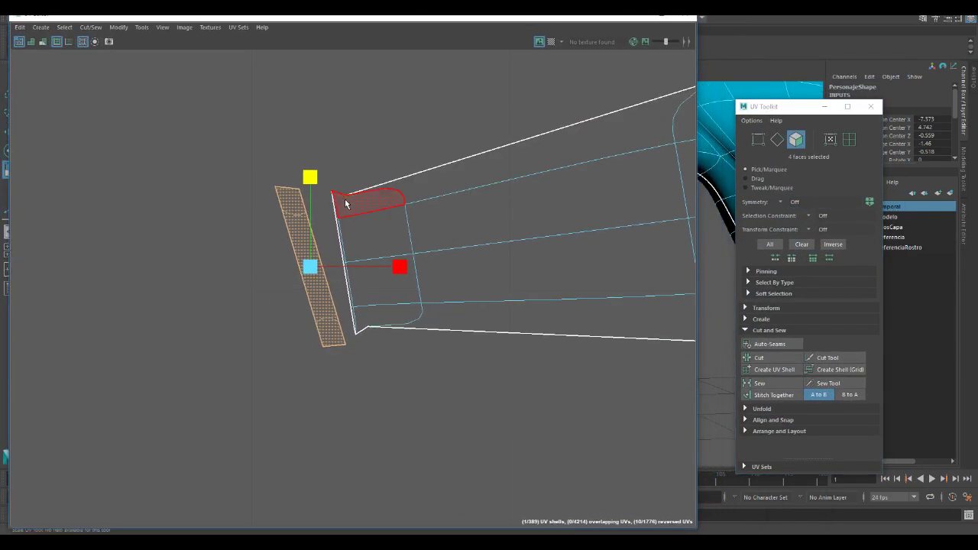
Check which long edge of the cuff shell corresponds to the border edges of the sleeve end
scroll(350, 245, "up", 4)
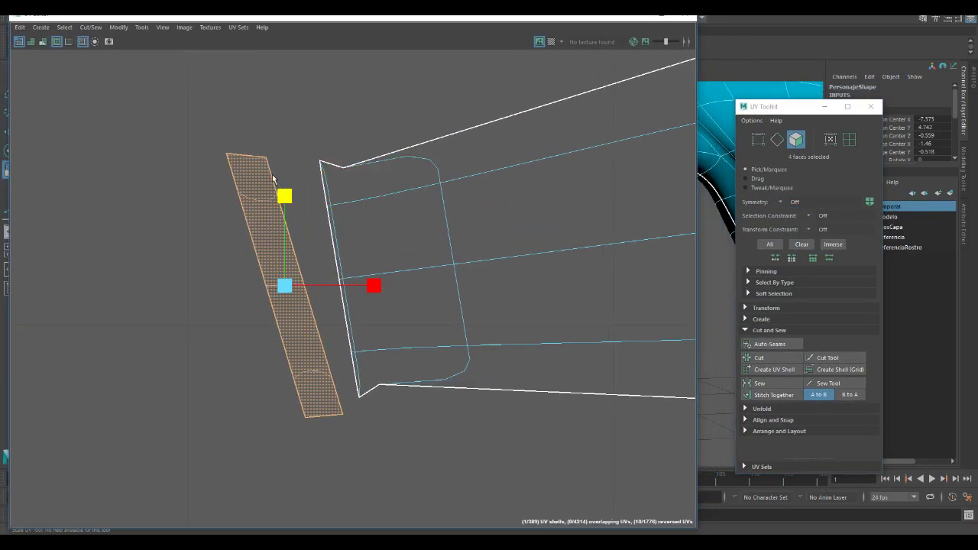
right_click(258, 170)
right_click_drag(261, 178, 259, 142)
left_click(275, 182)
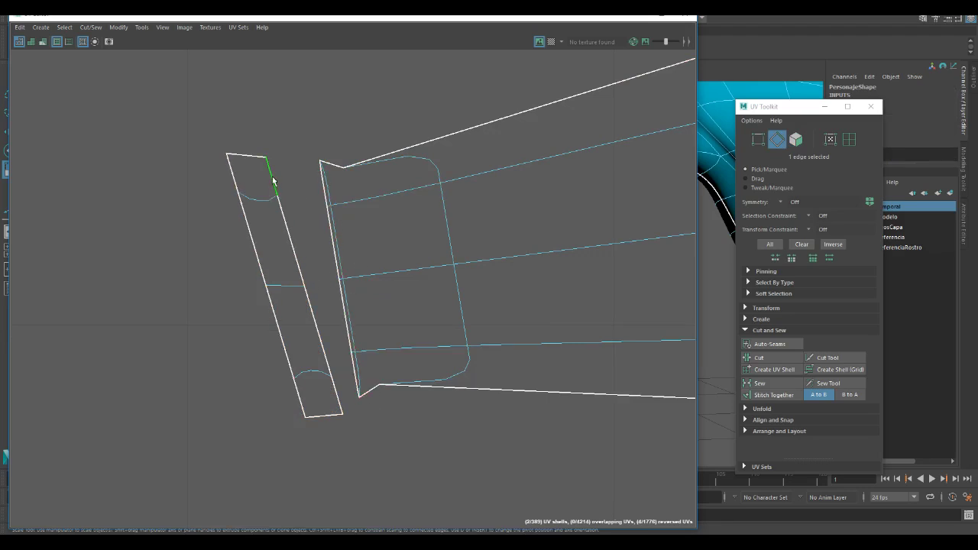
left_click(233, 175)
left_click(257, 258)
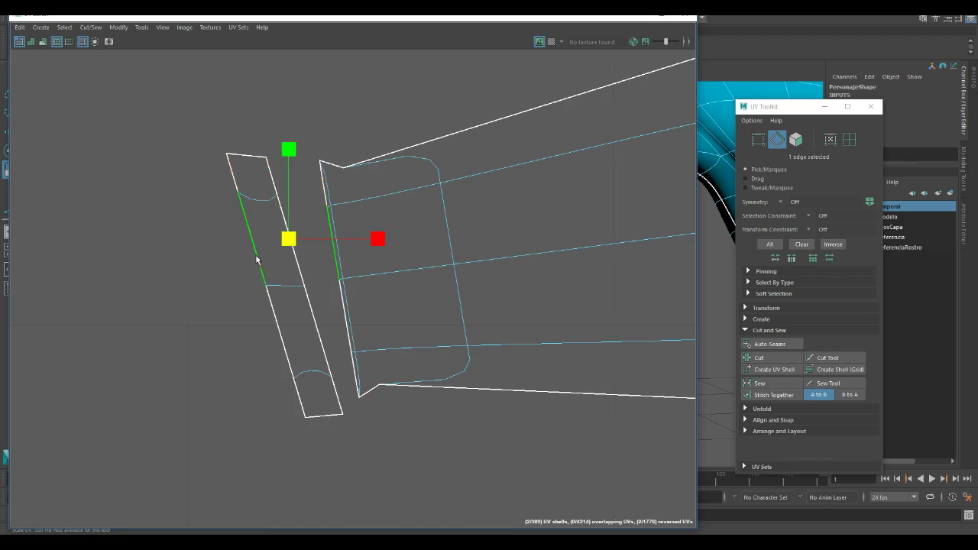
Select all the cuff shell's UVs and narrow it horizontally until its slant matches the sleeve end
right_click(281, 213)
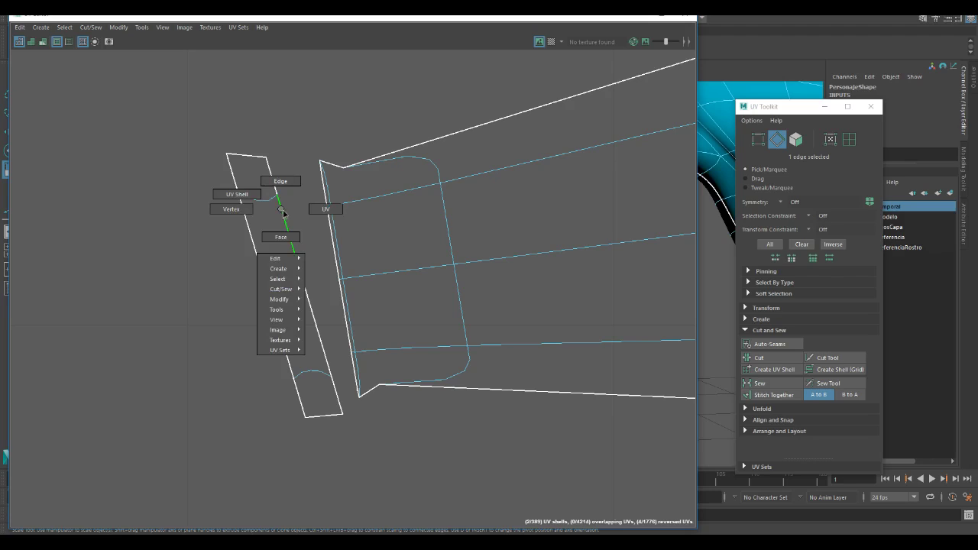
left_click(325, 209)
left_click_drag(194, 130, 343, 448)
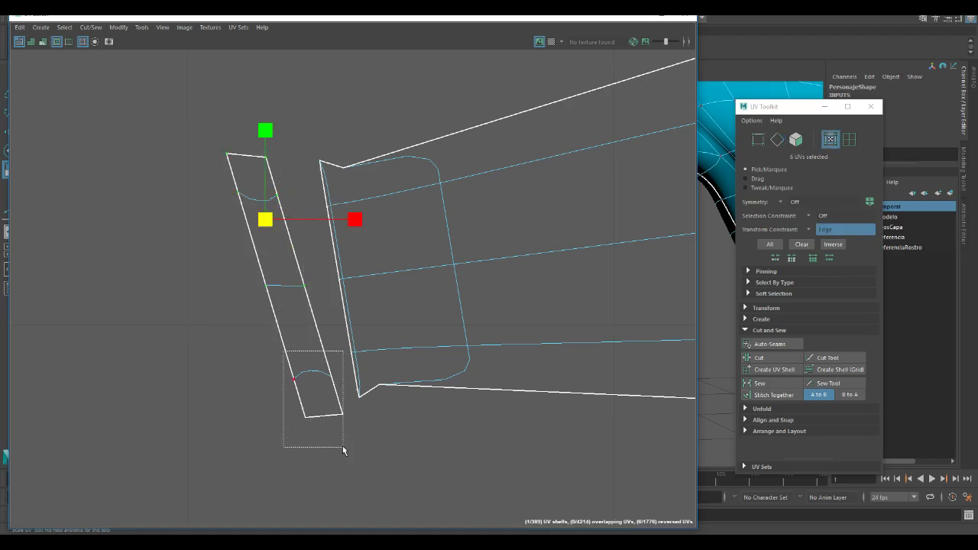
left_click_drag(374, 286, 246, 280)
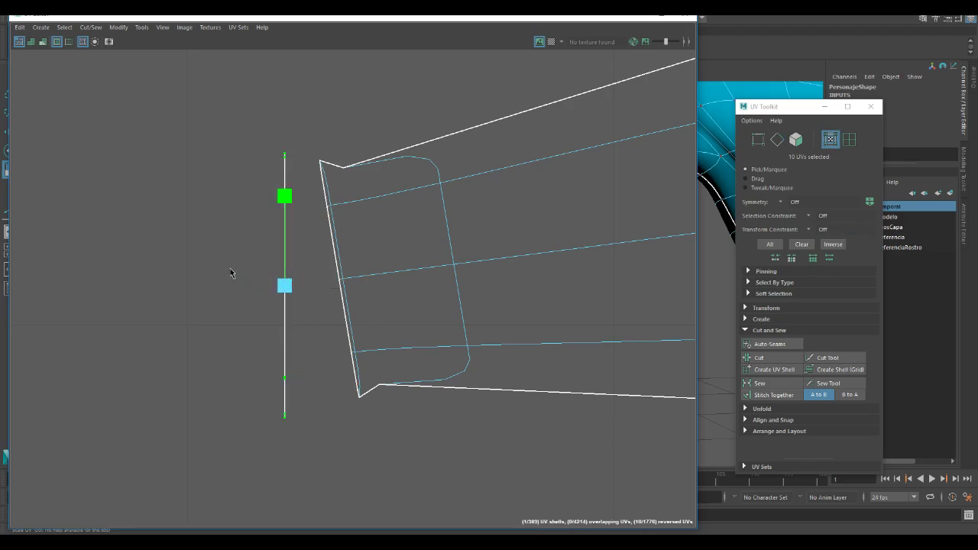
left_click_drag(171, 264, 108, 293)
left_click_drag(310, 306, 337, 306)
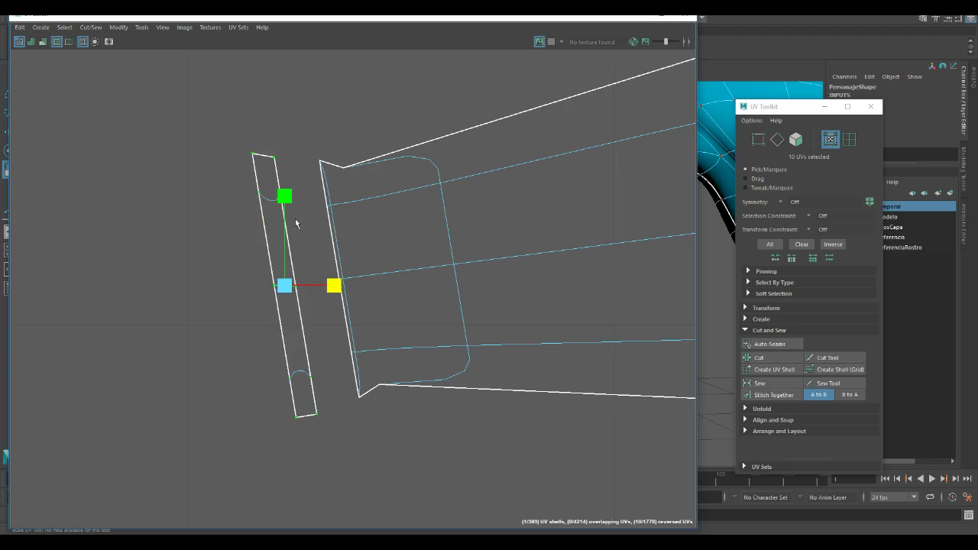
Flip the cuff shell by moving its five sleeve-side UVs horizontally across to the far side of the strip
left_click(275, 161)
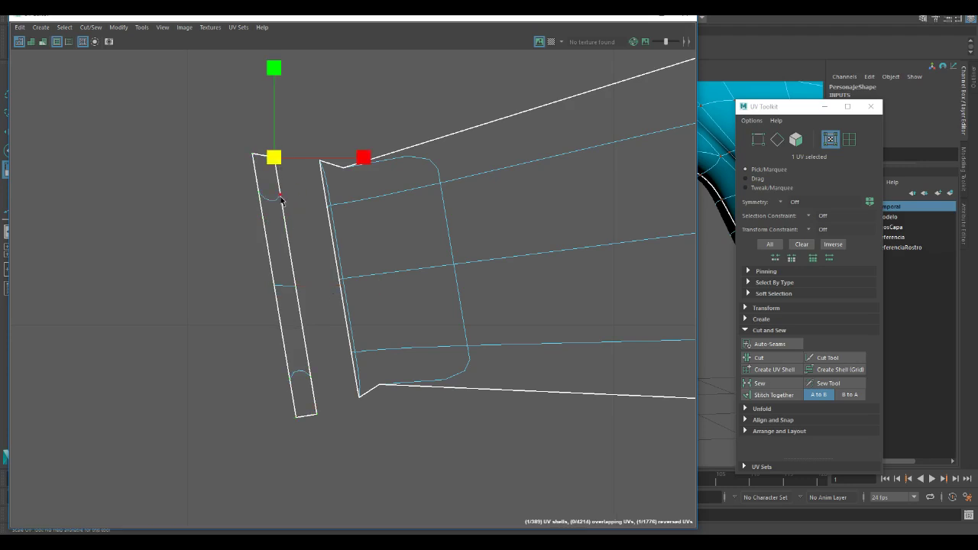
left_click(297, 287, "shift")
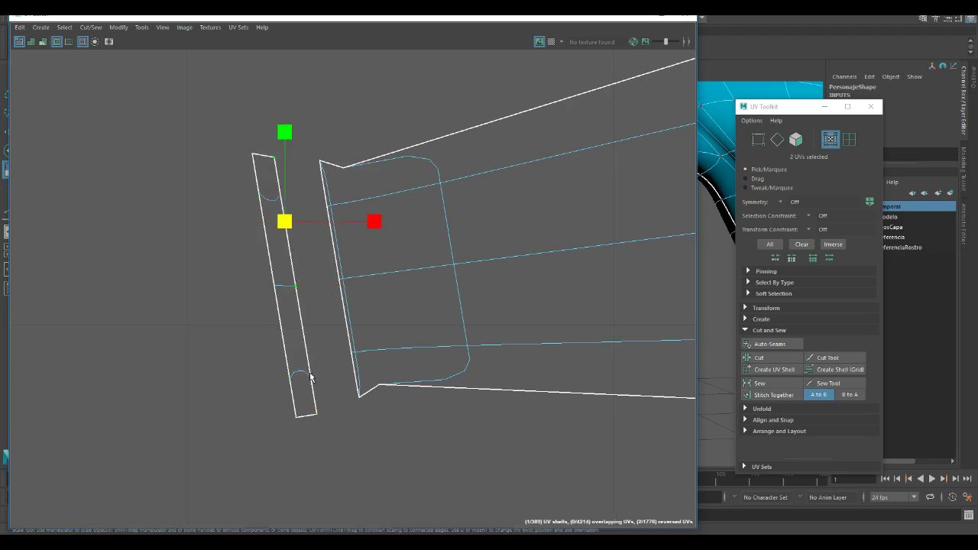
left_click(310, 376, "shift")
left_click(321, 419, "shift")
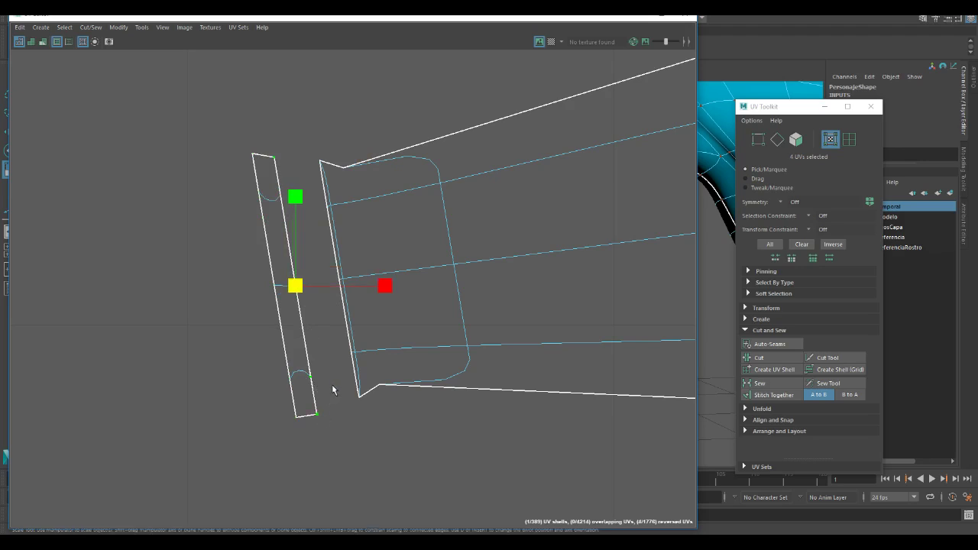
key("w")
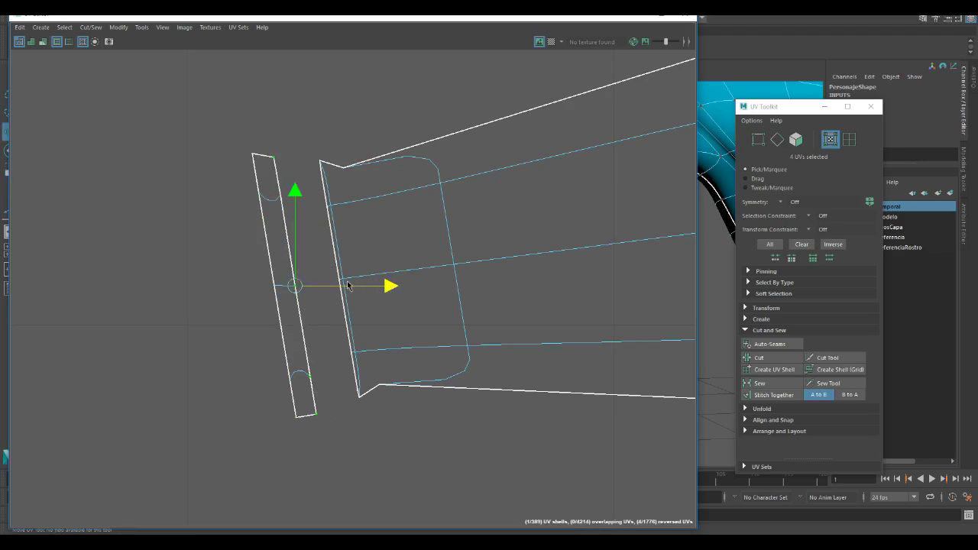
left_click_drag(387, 283, 326, 281)
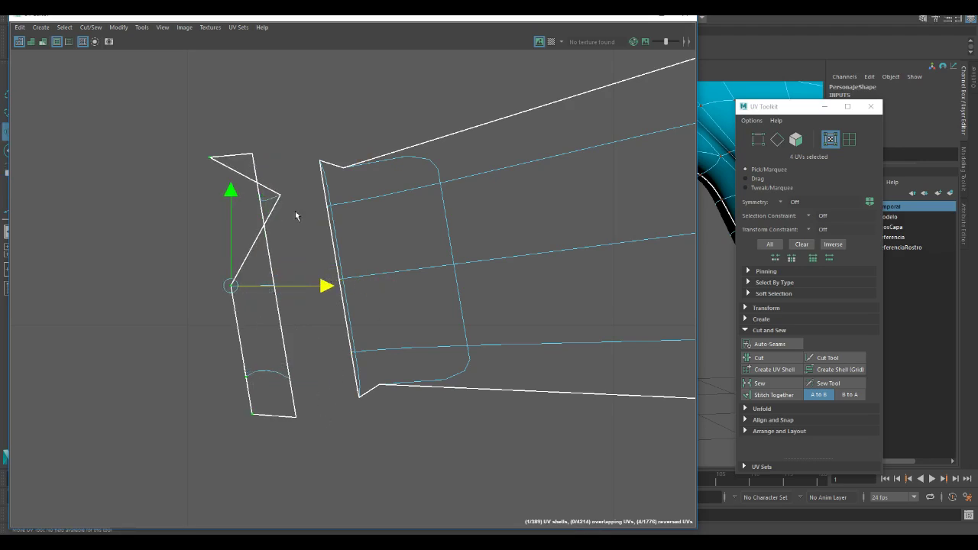
left_click(279, 196)
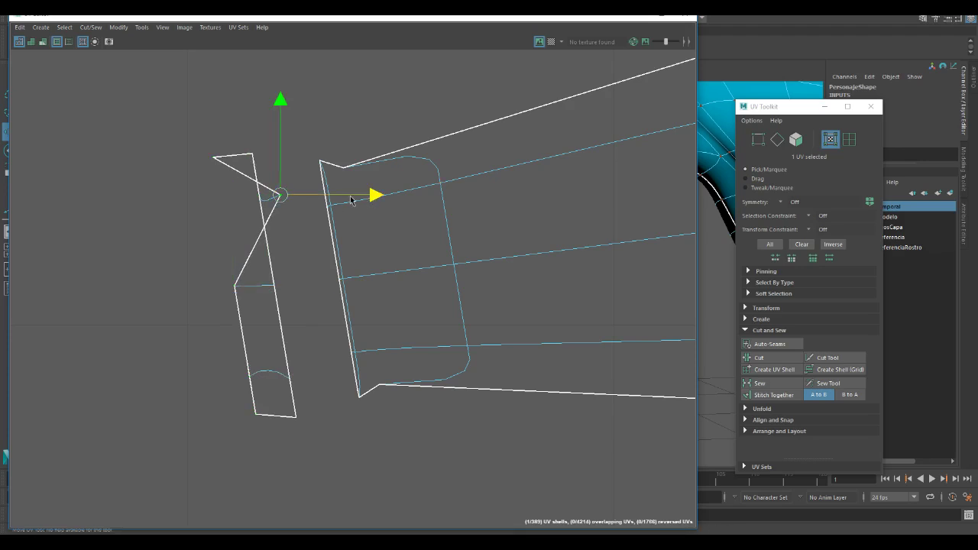
left_click_drag(373, 196, 308, 197)
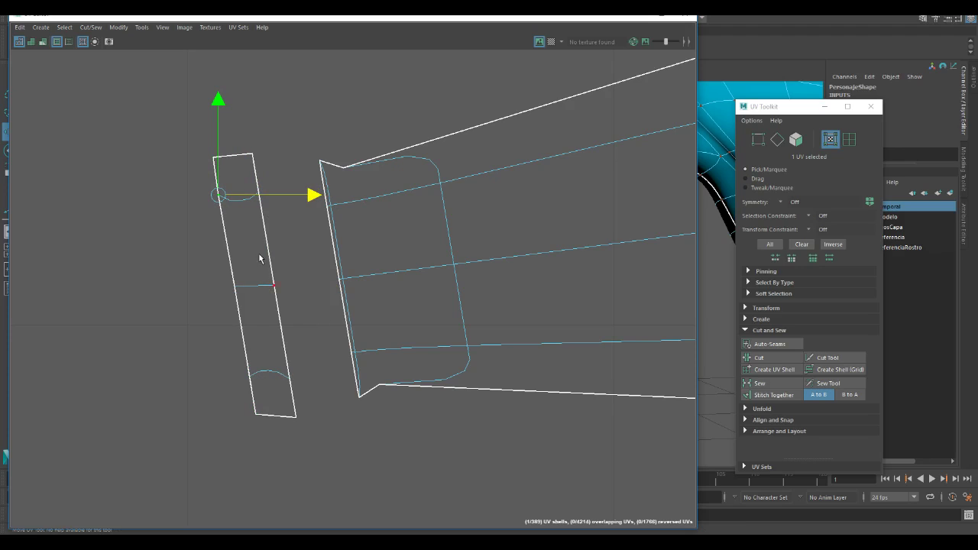
Select the four cuff-shell edges facing the sleeve and sew them to the sleeve end of the front shell
right_click_drag(274, 263, 275, 229)
left_click(255, 177)
left_click(255, 178)
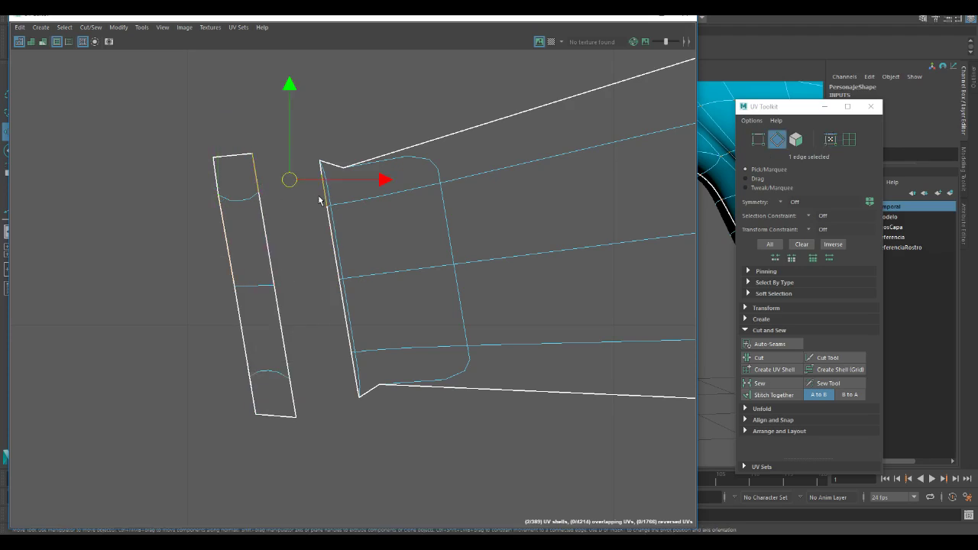
left_click(267, 238)
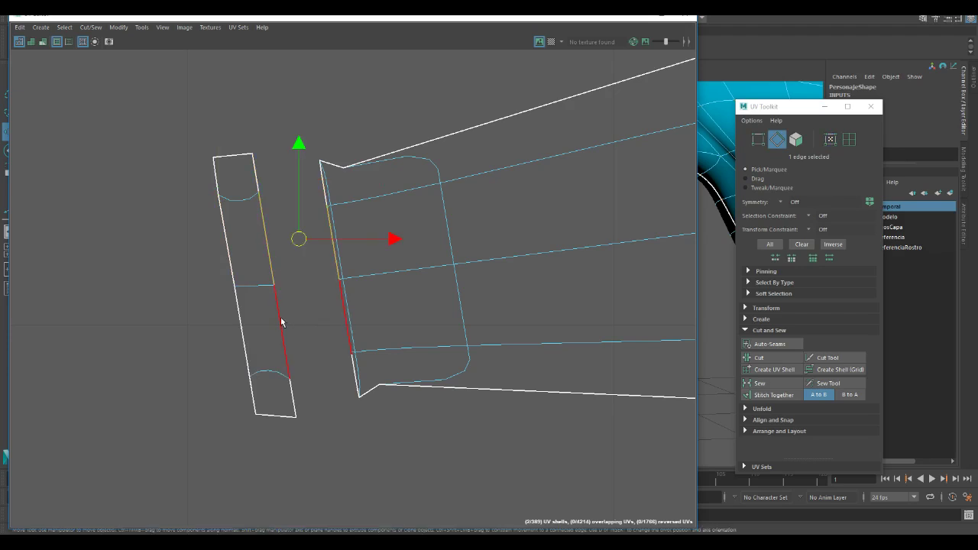
left_click(295, 407)
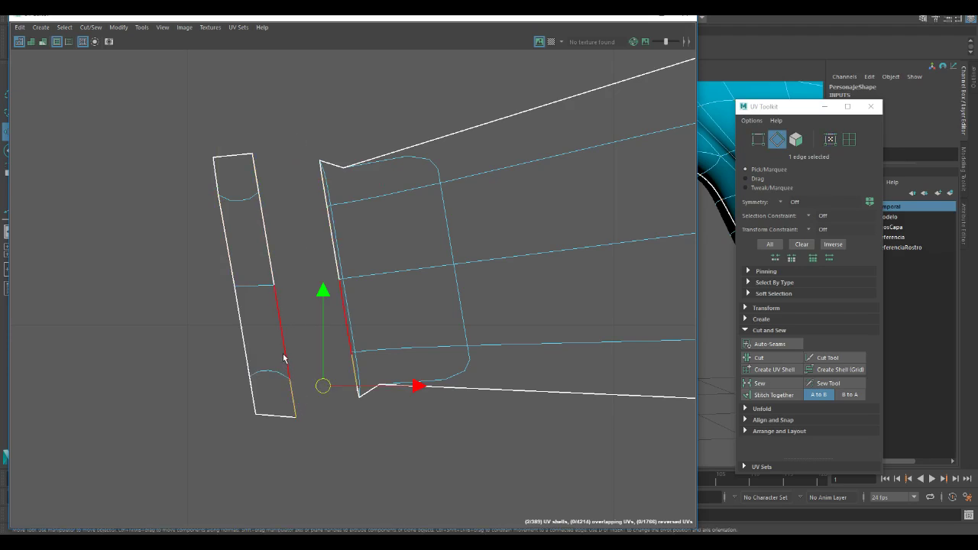
left_click(283, 355, "shift")
left_click(268, 257, "shift")
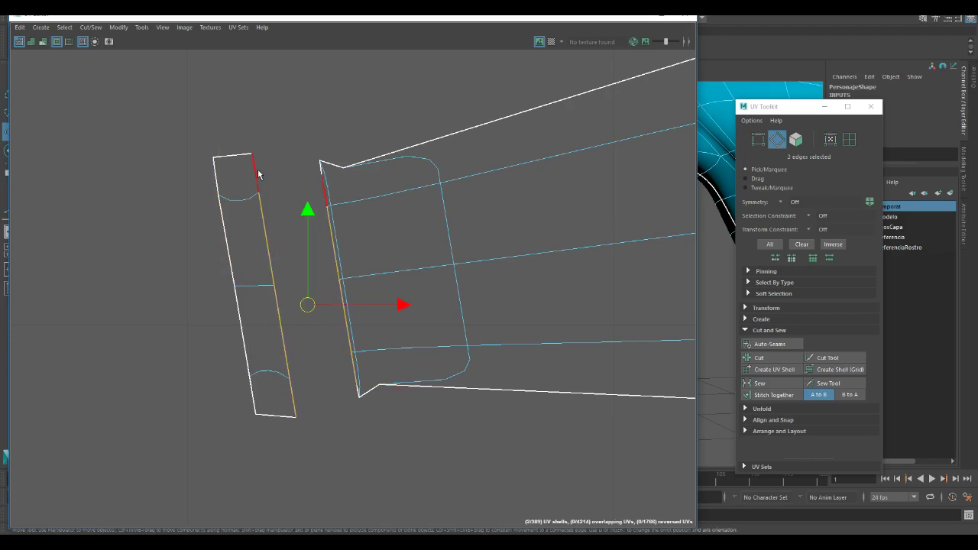
left_click(259, 175, "shift")
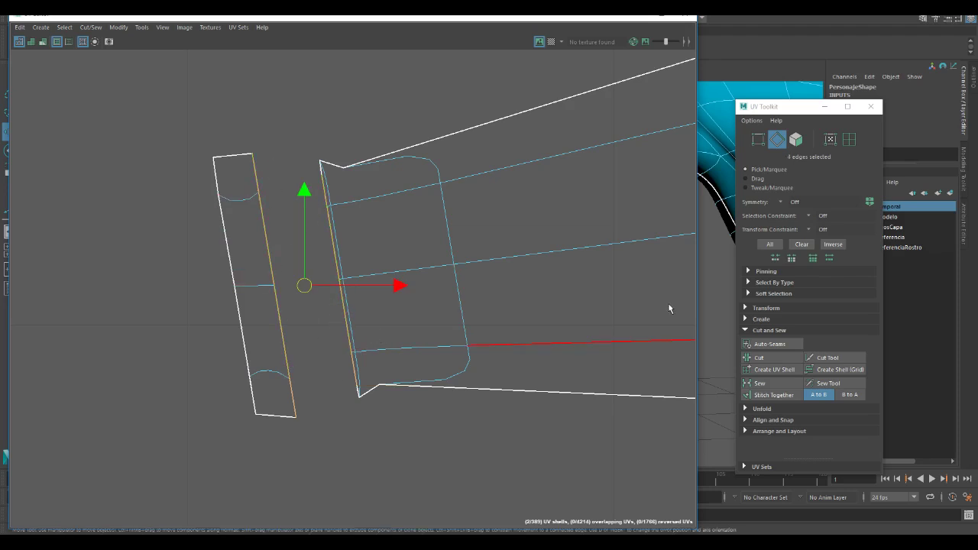
left_click_drag(764, 107, 766, 86)
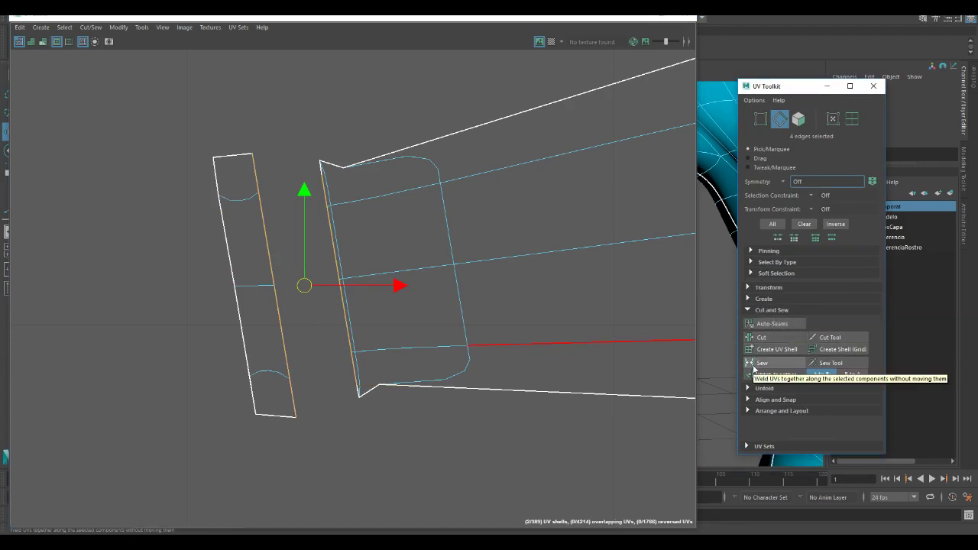
left_click(760, 363)
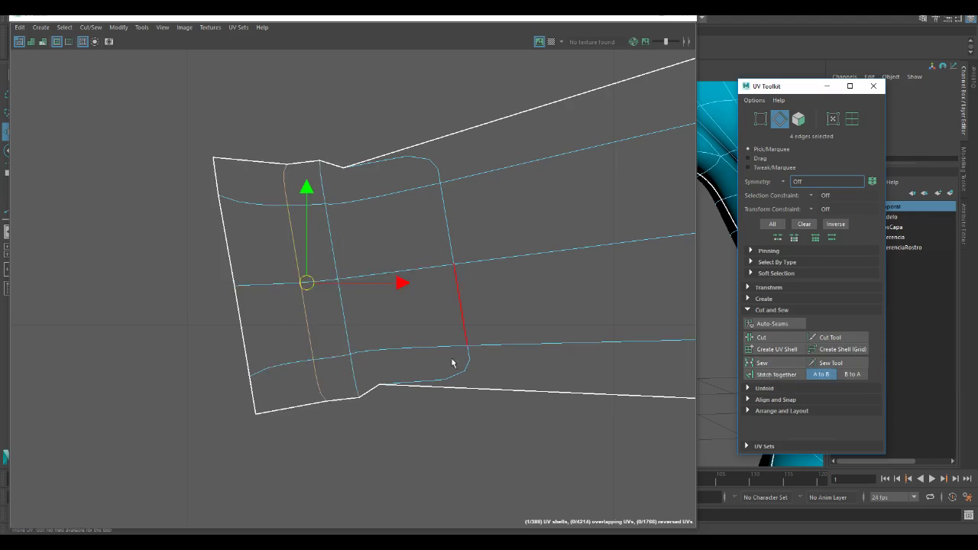
Examine the sewn cuff in relation to the whole front shell and its opposite sleeve
scroll(450, 306, "down", 4)
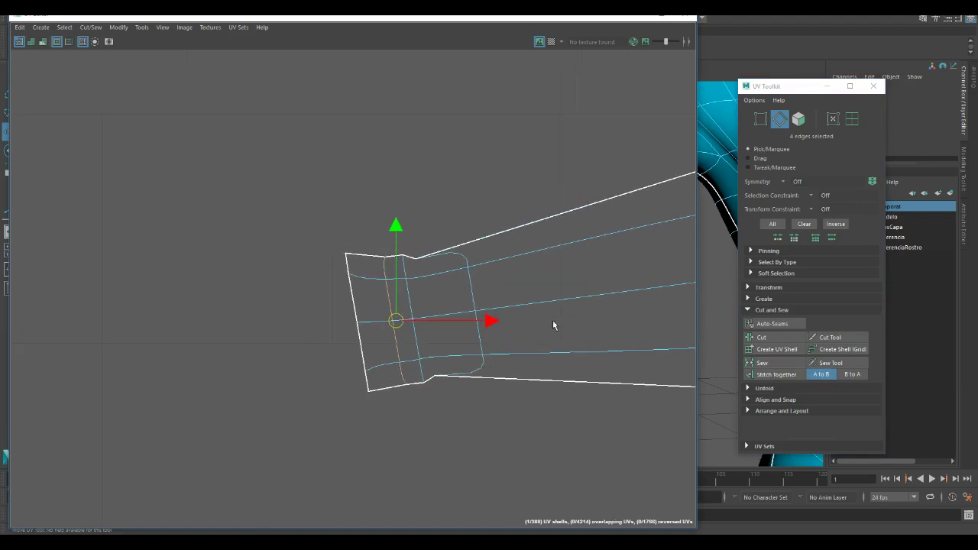
middle_click_drag(555, 325, 351, 319, "alt")
scroll(584, 388, "down", 4)
middle_click_drag(608, 331, 274, 261, "alt")
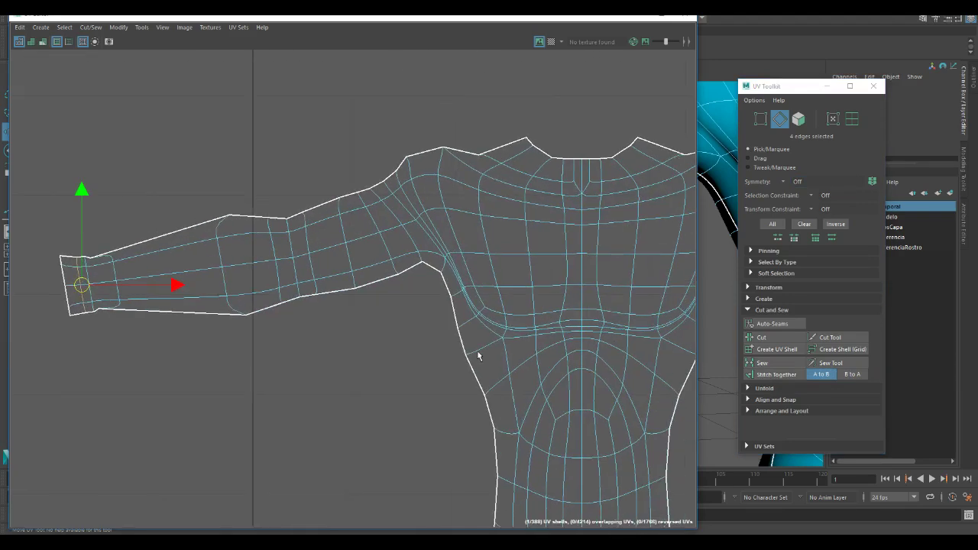
scroll(478, 356, "down", 5)
middle_click_drag(513, 338, 327, 274, "alt")
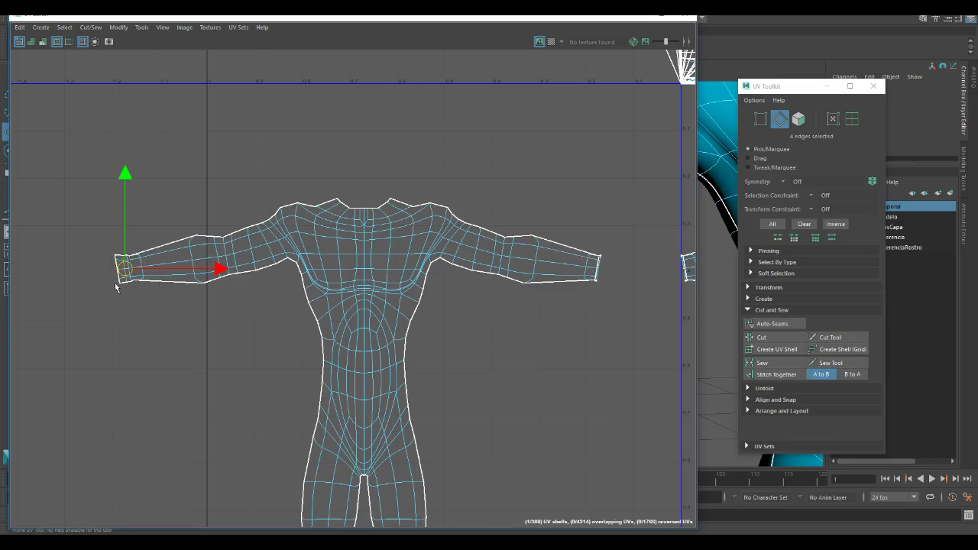
Select the UVs of the cuffs at both sleeve ends of the front suit shell
left_click(598, 276)
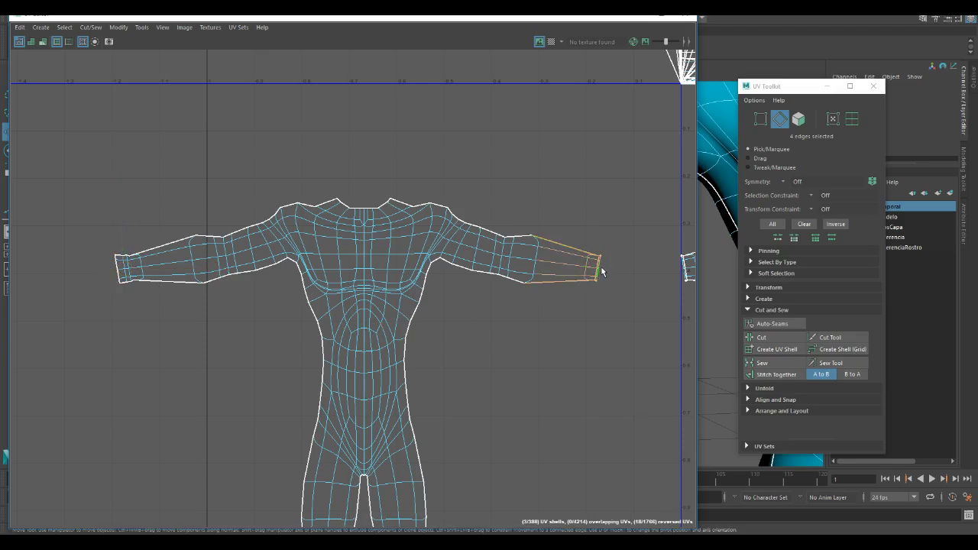
right_click(574, 265)
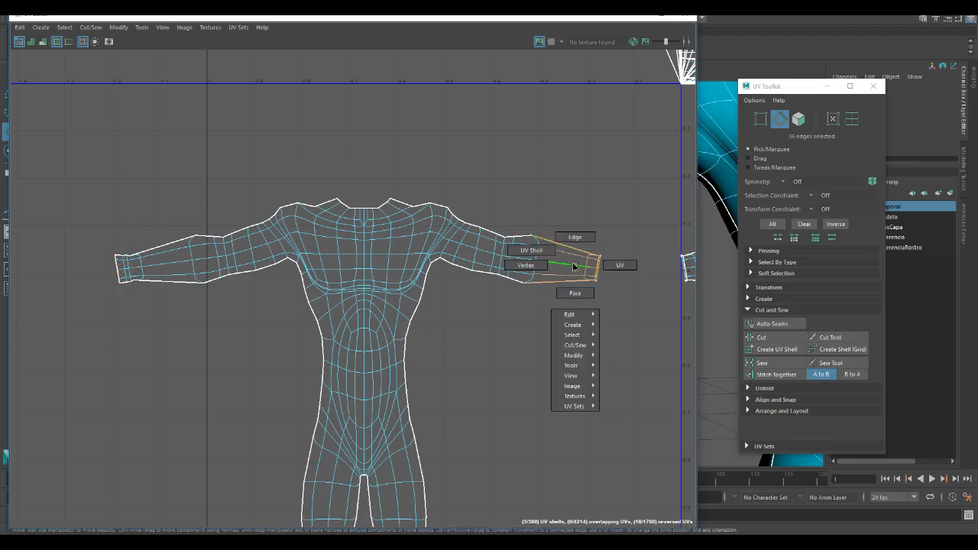
right_click_drag(573, 265, 620, 266)
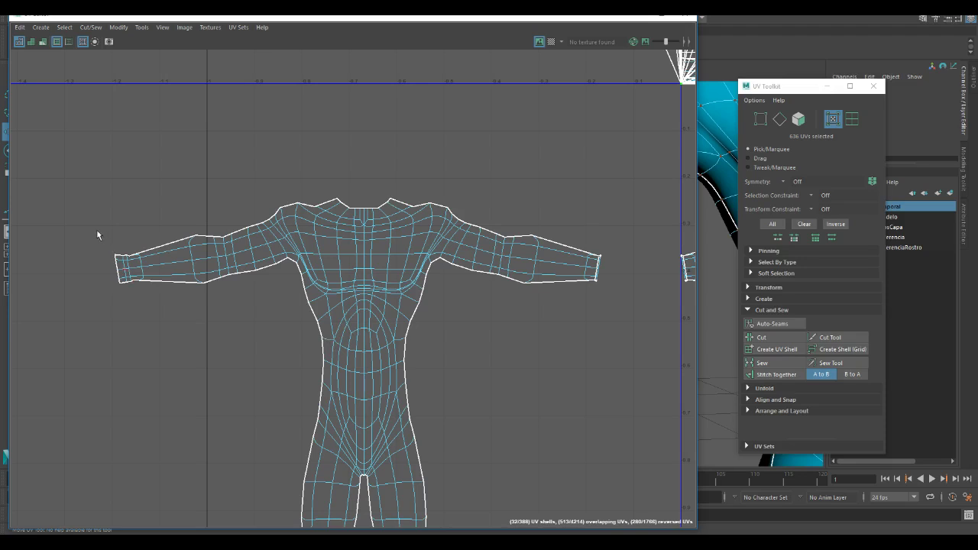
left_click_drag(97, 232, 154, 317)
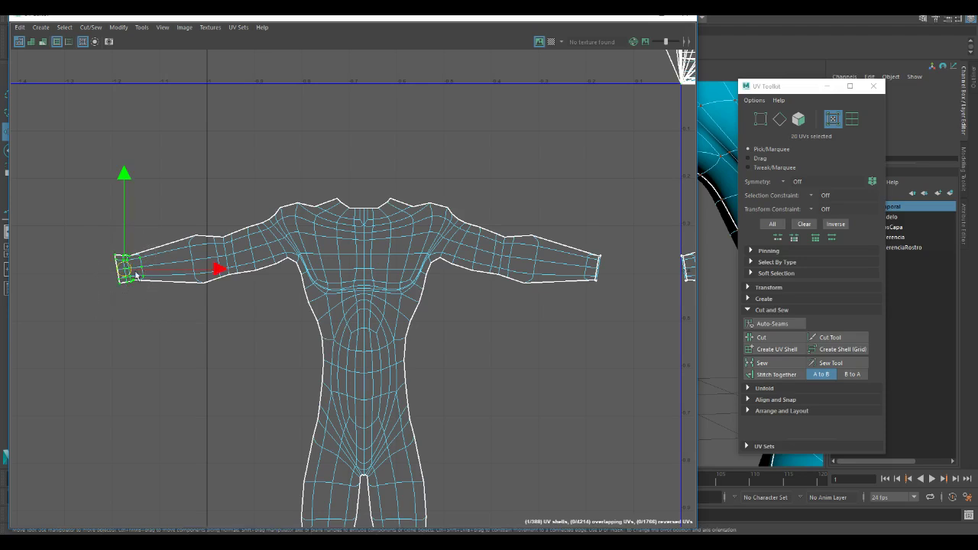
left_click_drag(631, 243, 578, 312)
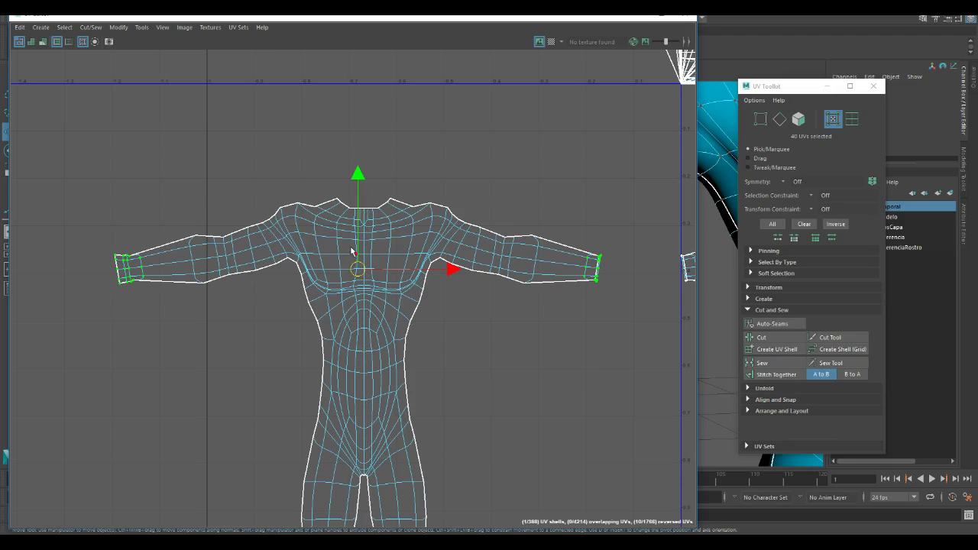
left_click(748, 310)
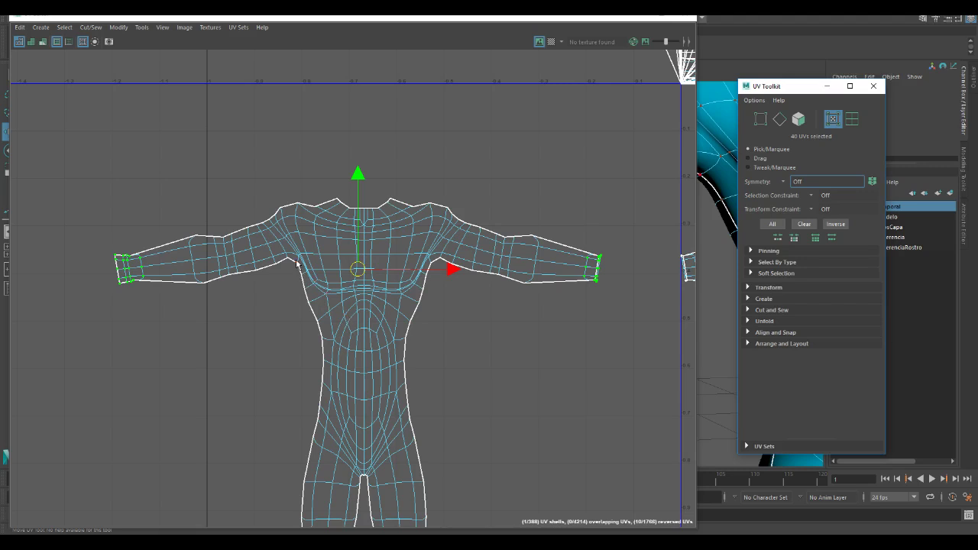
Try to optimize the selected wrist UVs at both arm ends of the front body shell
left_click(433, 268)
left_click(748, 322)
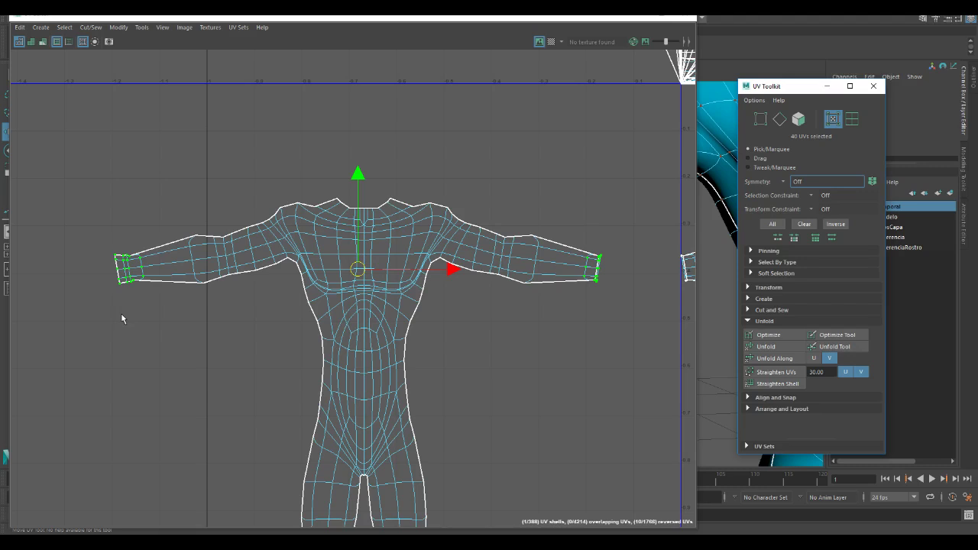
left_click(763, 336)
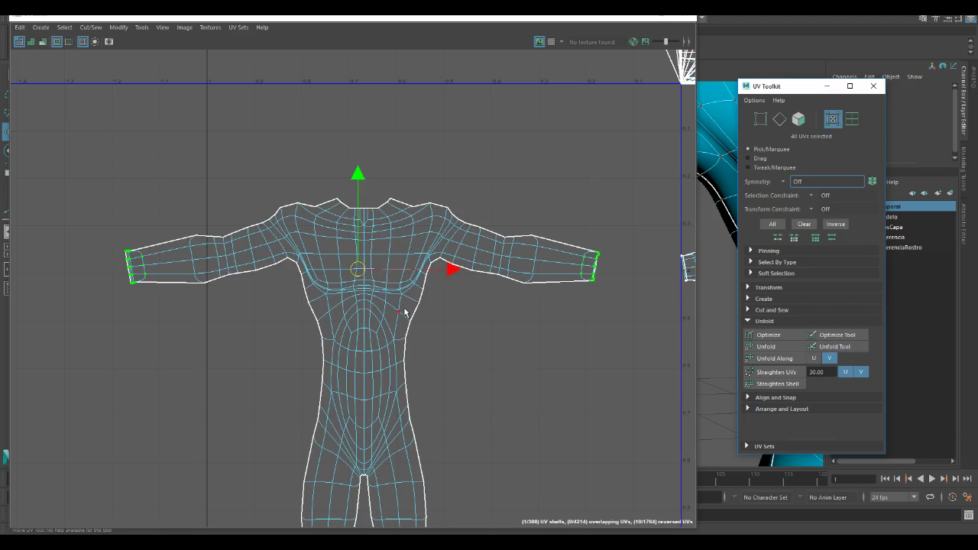
left_click(358, 177)
key("ctrl+z")
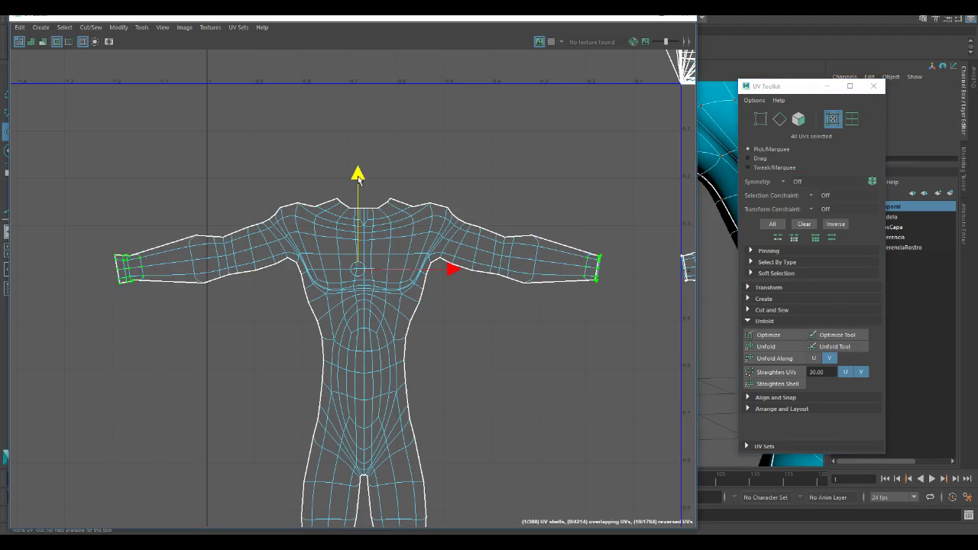
Try to unfold the selected wrist UVs of the front body shell, followed by repeated optimizing
left_click(766, 347)
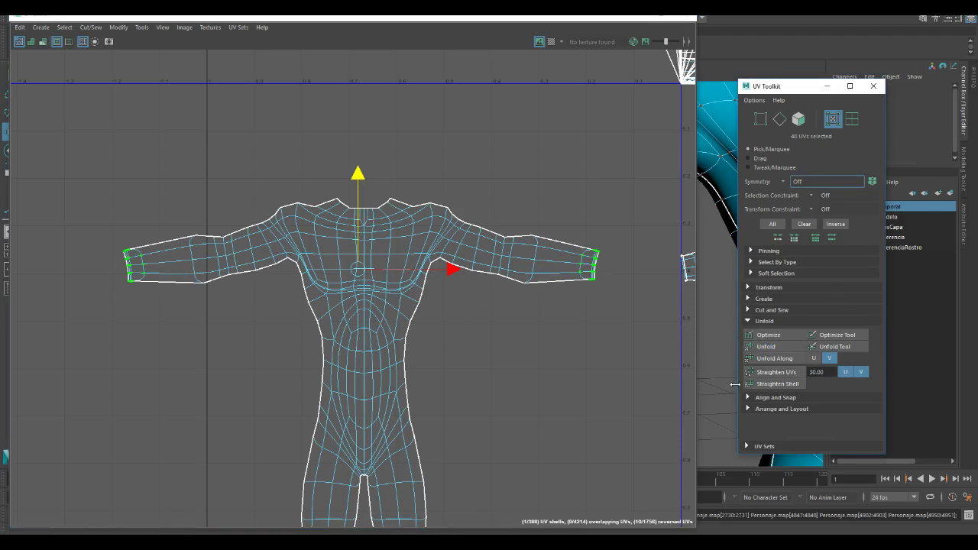
left_click(779, 350)
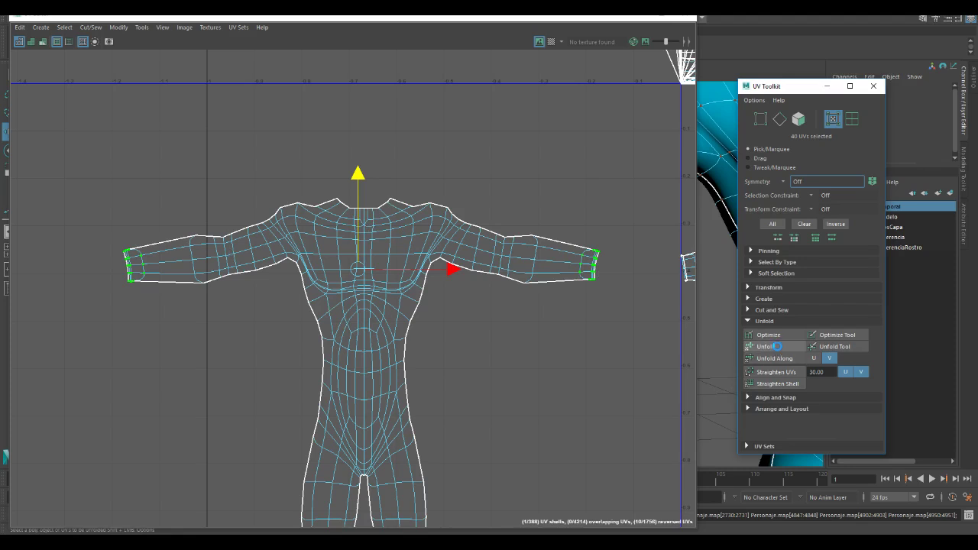
left_click(778, 349)
left_click(780, 341)
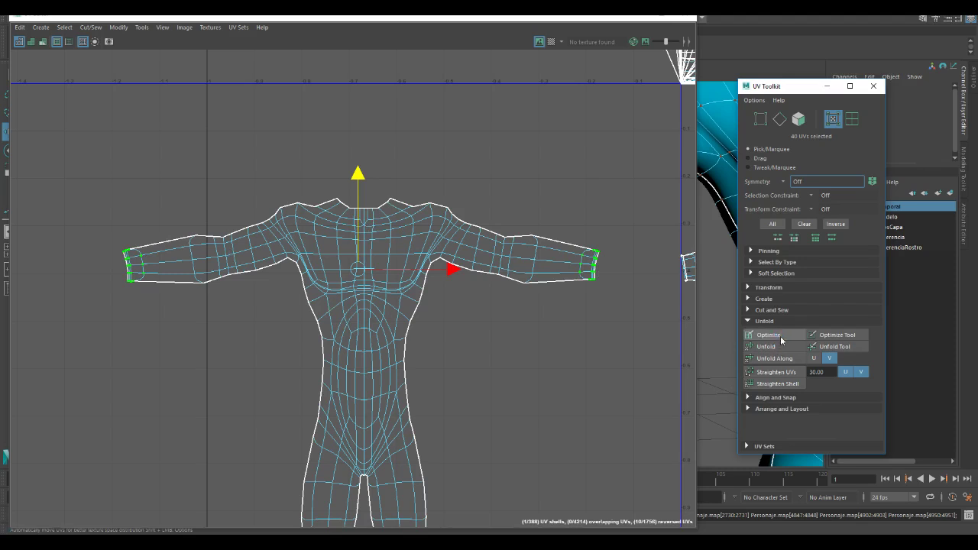
left_click(781, 341)
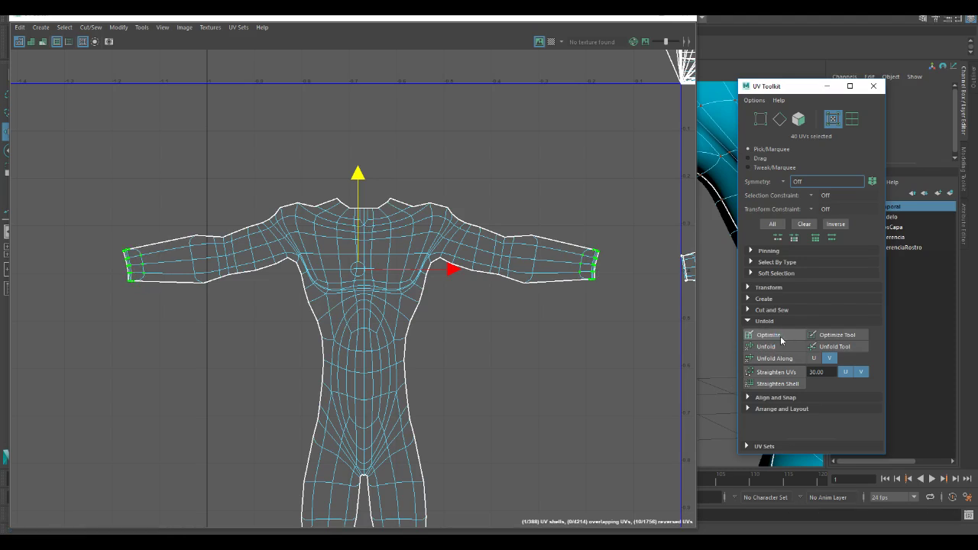
Try to unfold the selected wrist UVs along U and along V
left_click(814, 358)
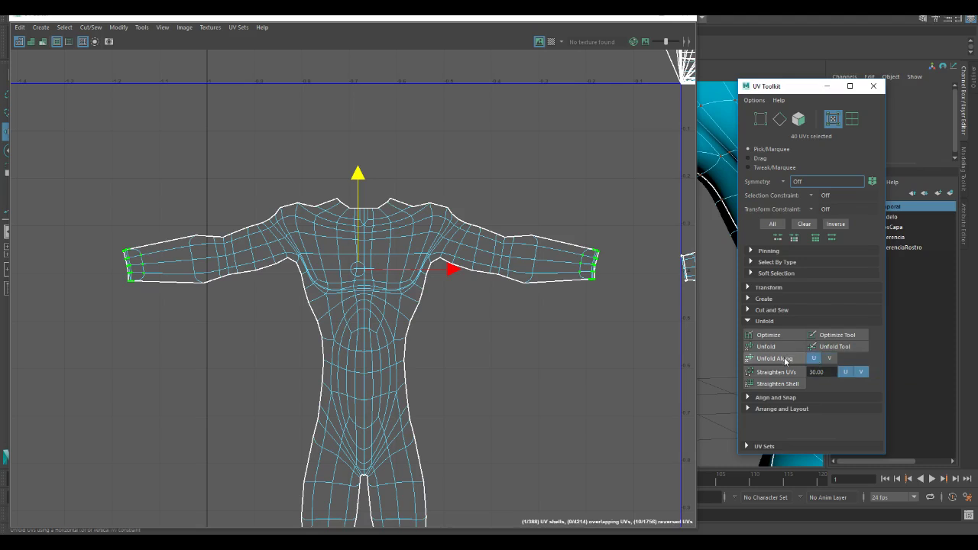
left_click(784, 361)
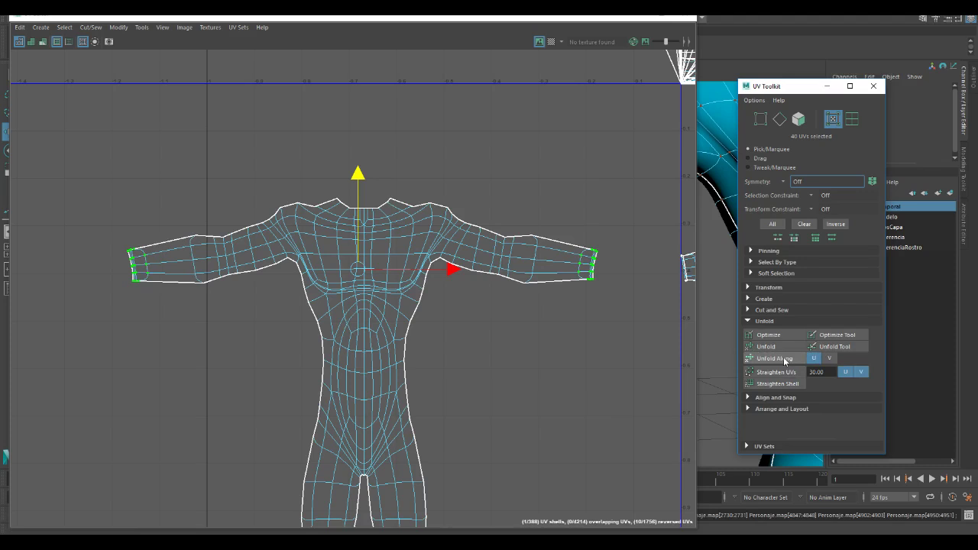
left_click(829, 357)
left_click(793, 361)
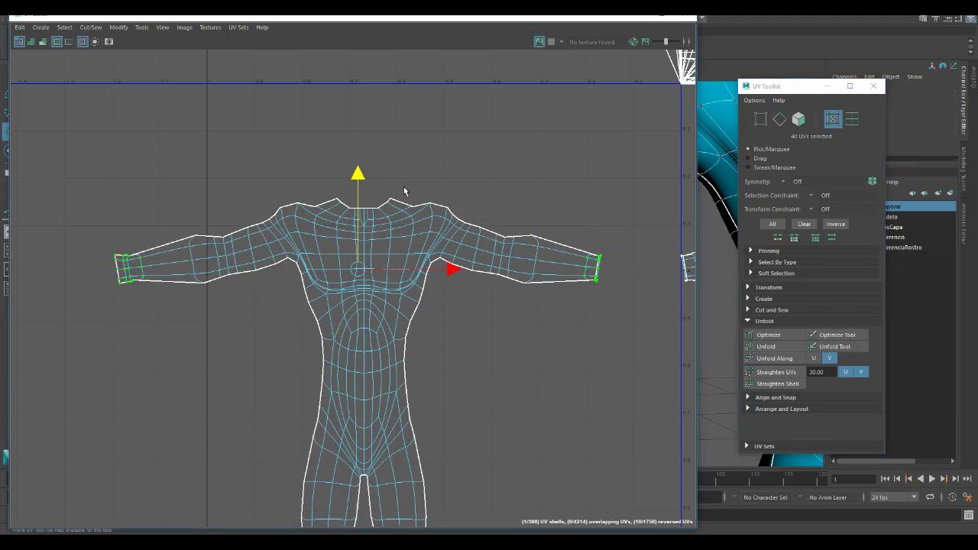
Select all UVs of the front body shell and move it horizontally toward the black vertical grid line
scroll(233, 308, "down", 4)
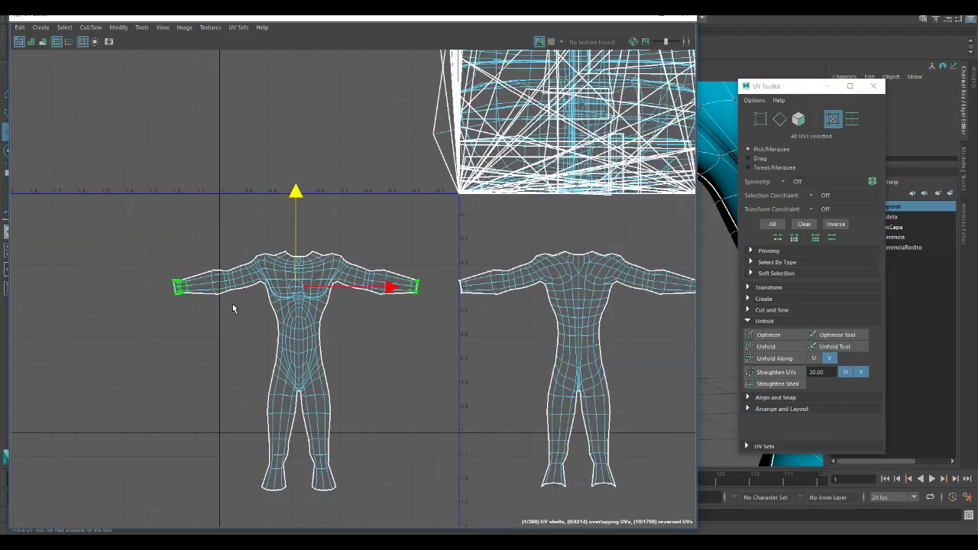
left_click_drag(133, 172, 429, 509)
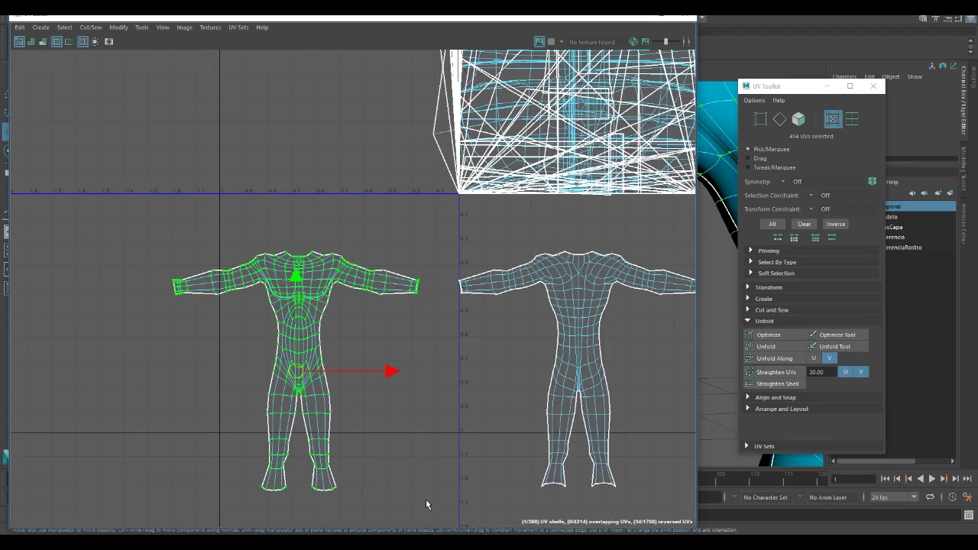
left_click_drag(390, 372, 321, 367)
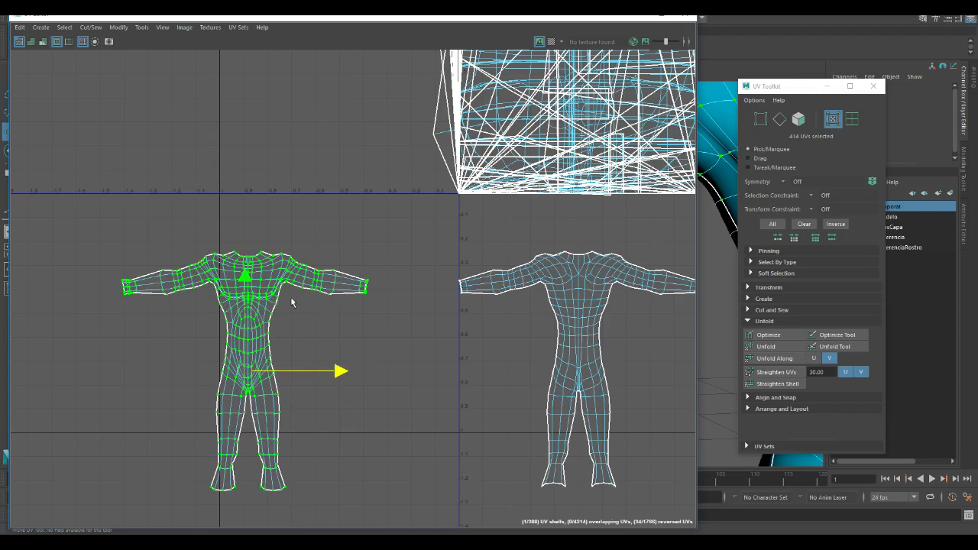
Fine-position the front body shell horizontally until its centre seam lies exactly on the black vertical grid line
scroll(315, 220, "up", 10)
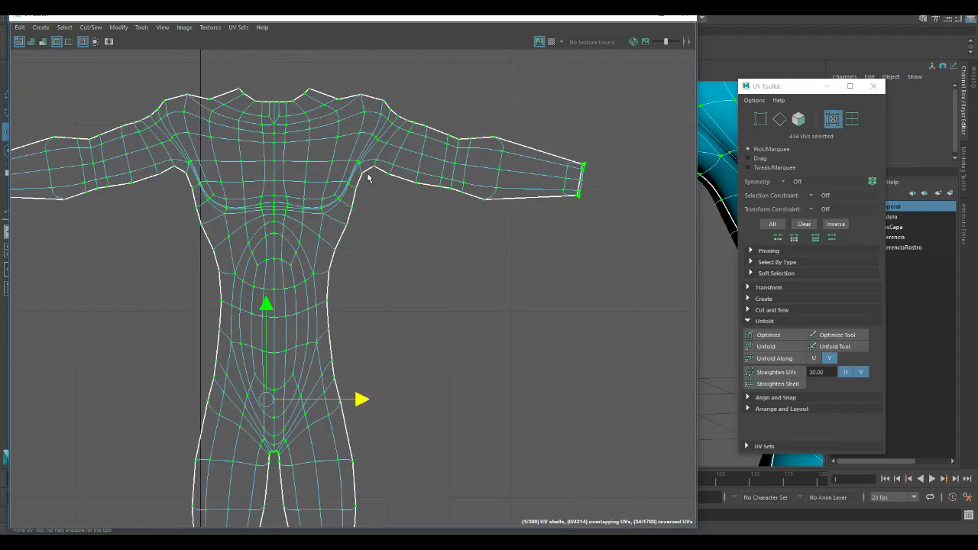
scroll(364, 325, "up", 8)
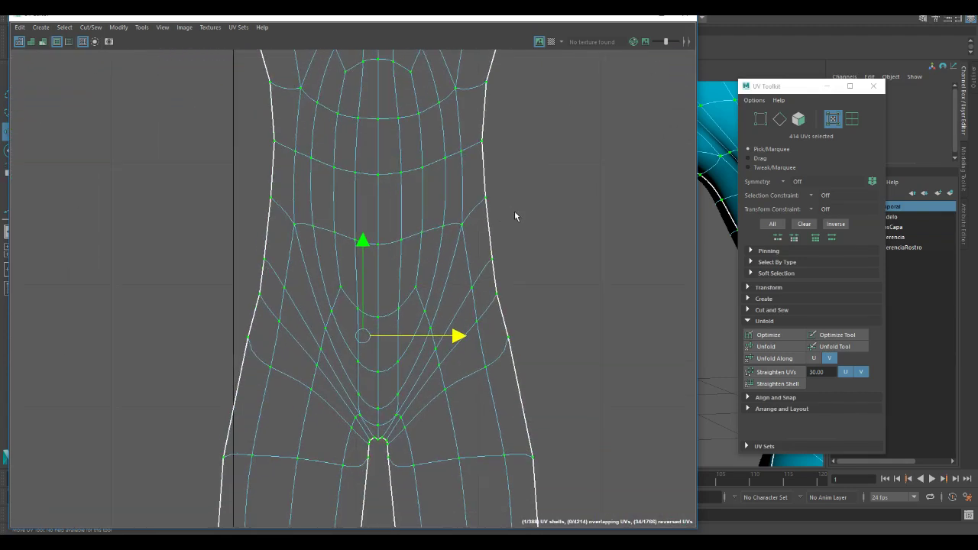
scroll(405, 436, "up", 2)
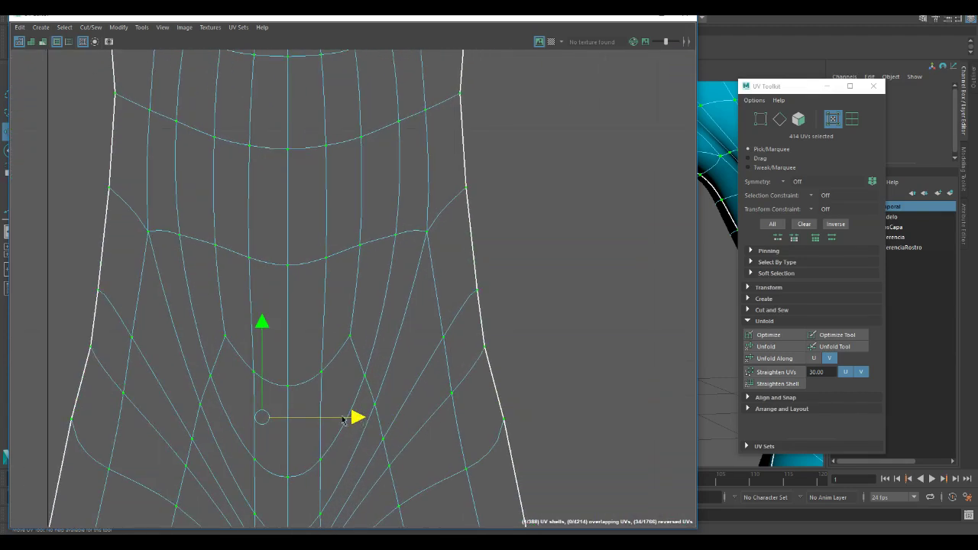
scroll(298, 420, "up", 3)
middle_click_drag(298, 420, 147, 393, "alt")
middle_click_drag(196, 353, 459, 222, "alt")
scroll(459, 222, "up", 5)
middle_click_drag(356, 331, 456, 269, "alt")
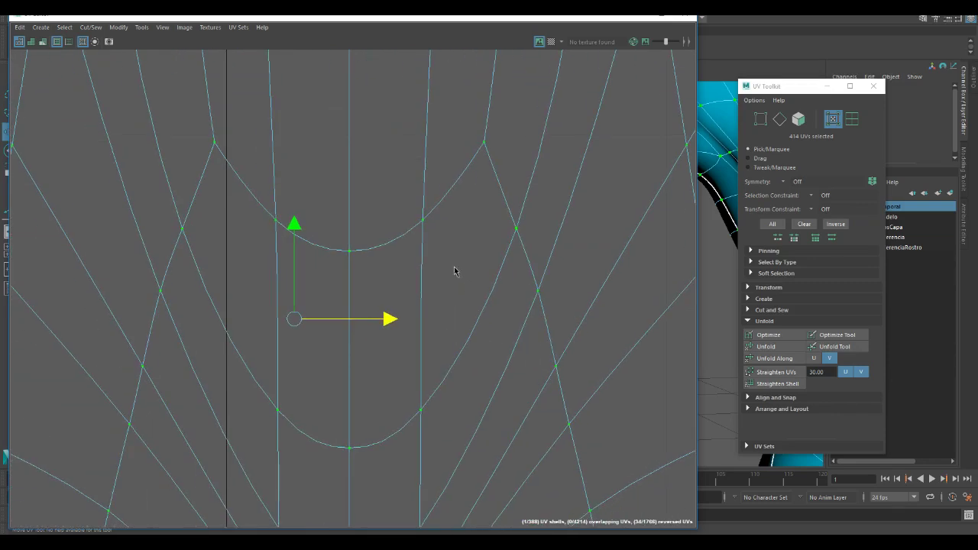
scroll(456, 264, "up", 2)
middle_click_drag(430, 383, 497, 339, "alt")
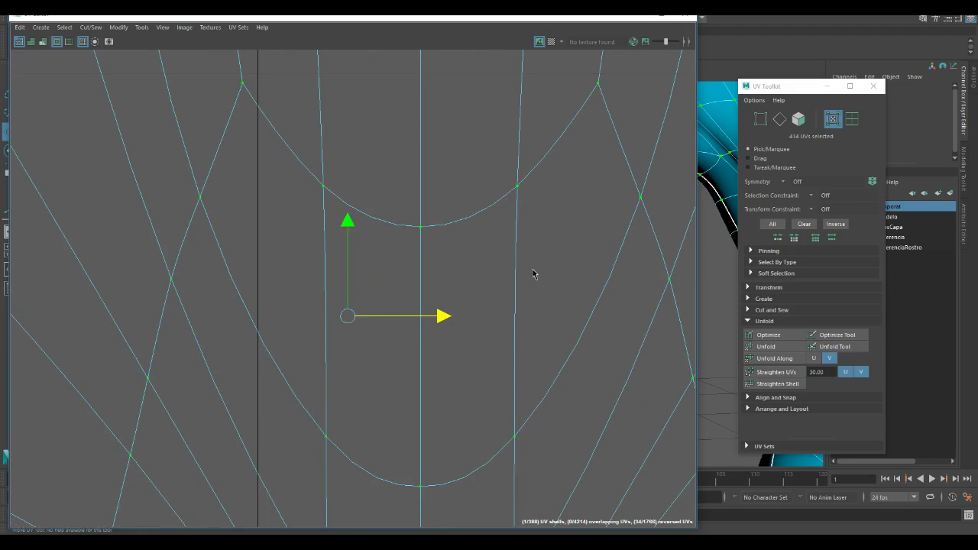
middle_click_drag(532, 269, 378, 228)
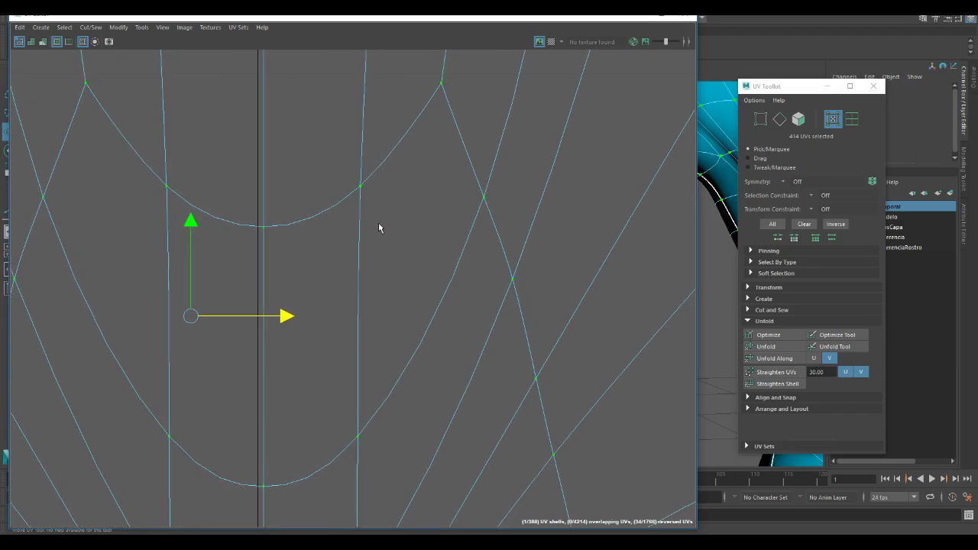
middle_click_drag(412, 265, 406, 265)
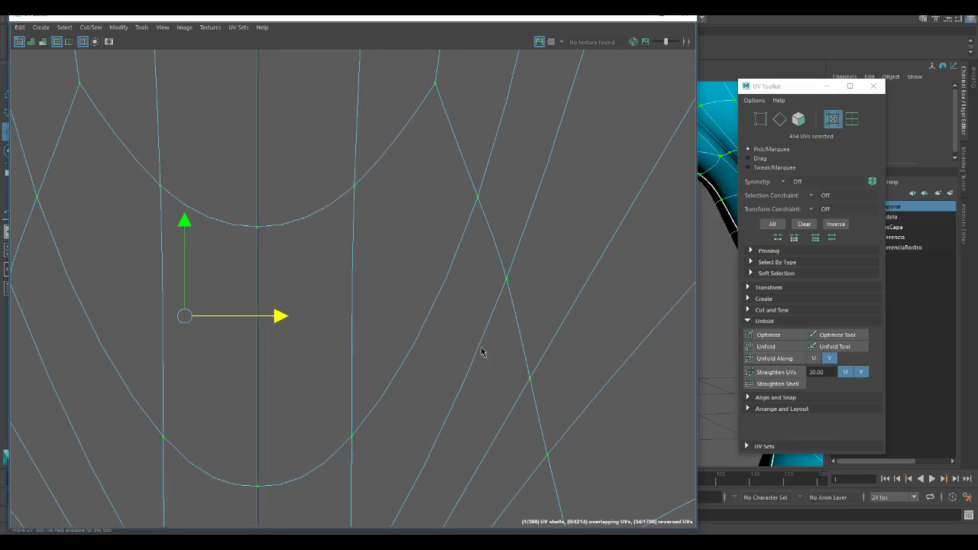
Select the wrist UVs at both arm ends of the front body shell and unfold them along U
scroll(507, 339, "down", 6)
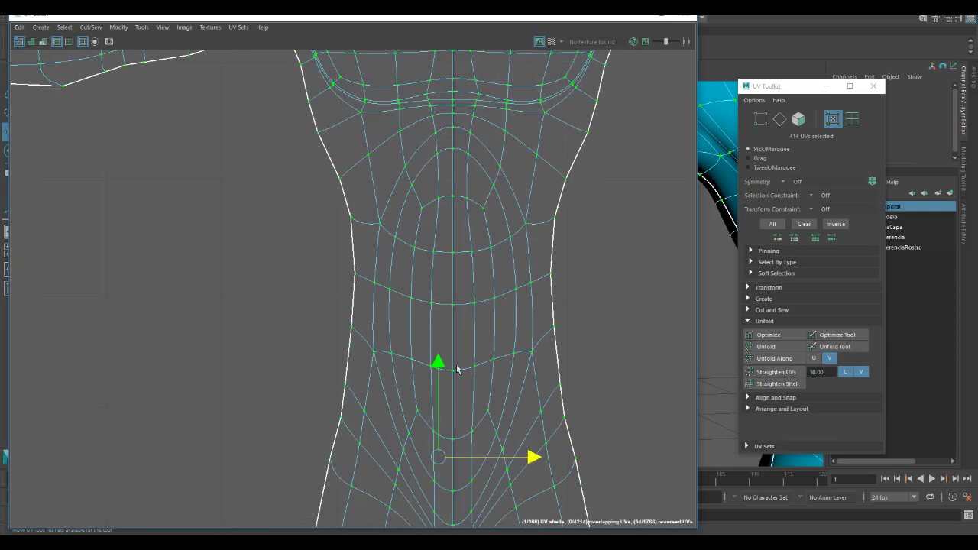
scroll(457, 369, "down", 5)
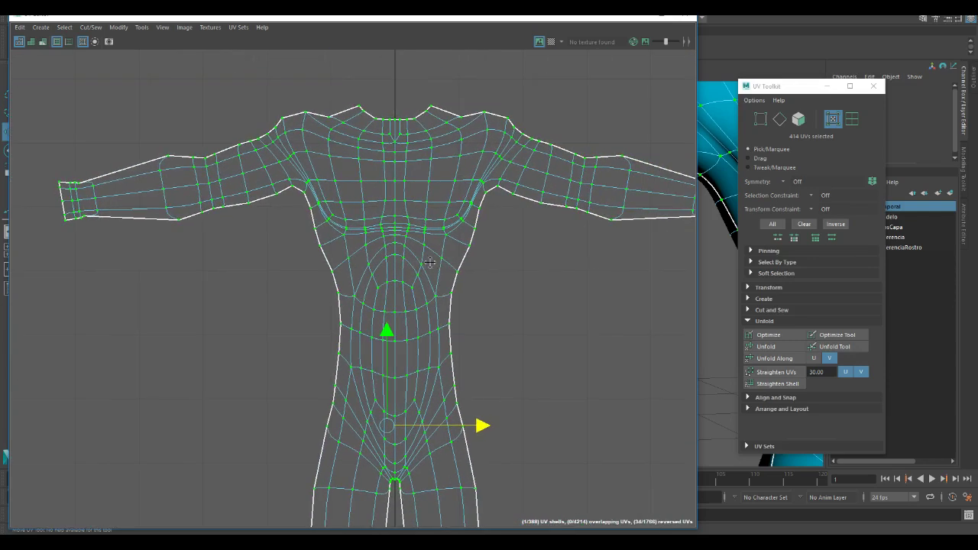
scroll(480, 261, "down", 4)
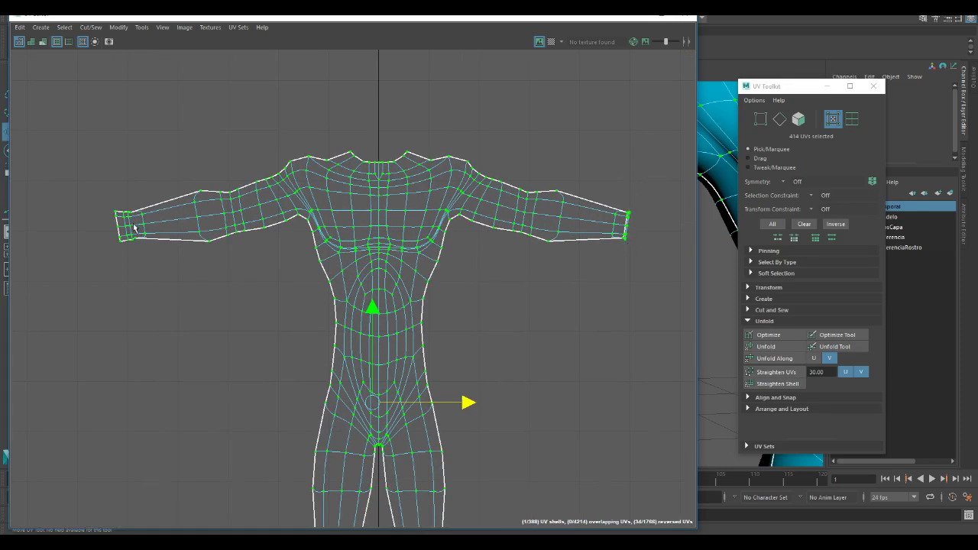
left_click_drag(90, 187, 162, 280)
left_click_drag(660, 194, 596, 284, "shift")
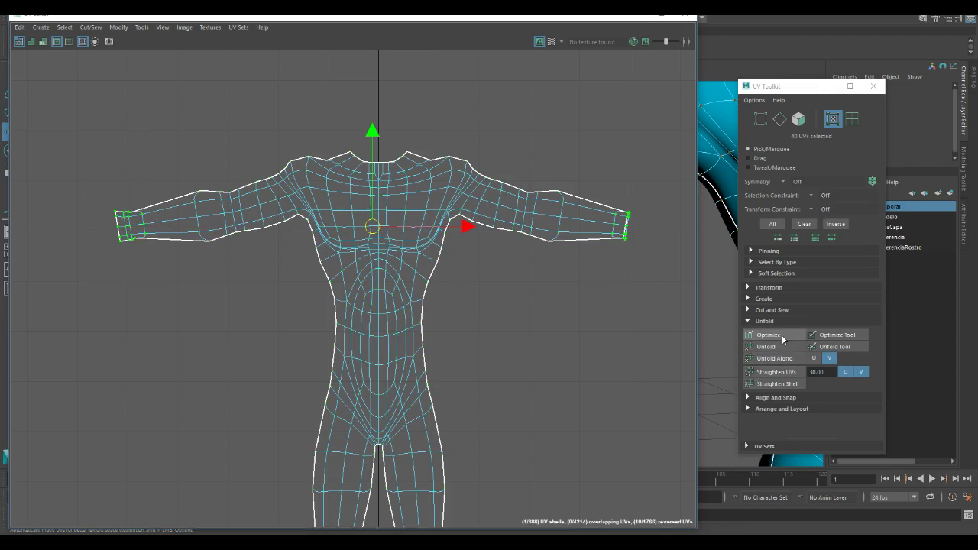
left_click(813, 358)
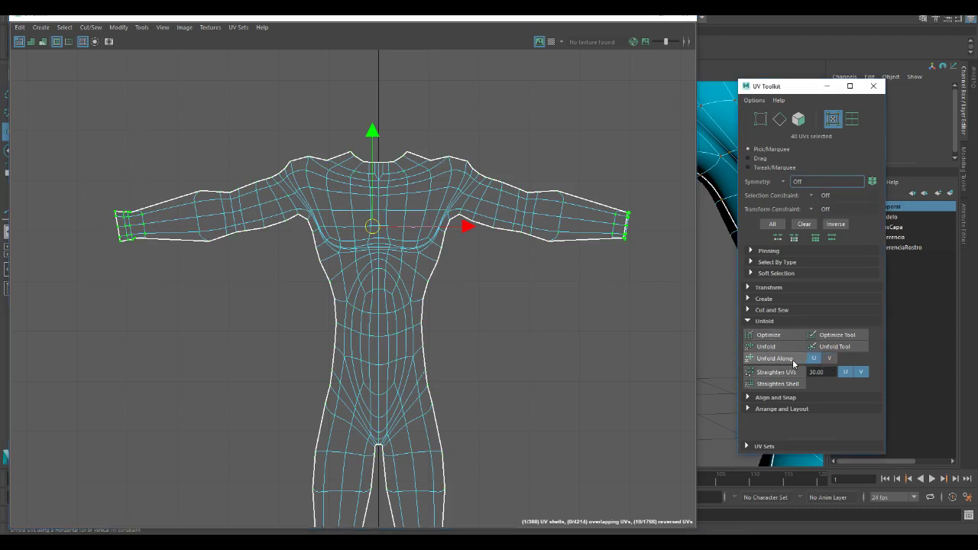
left_click(791, 360)
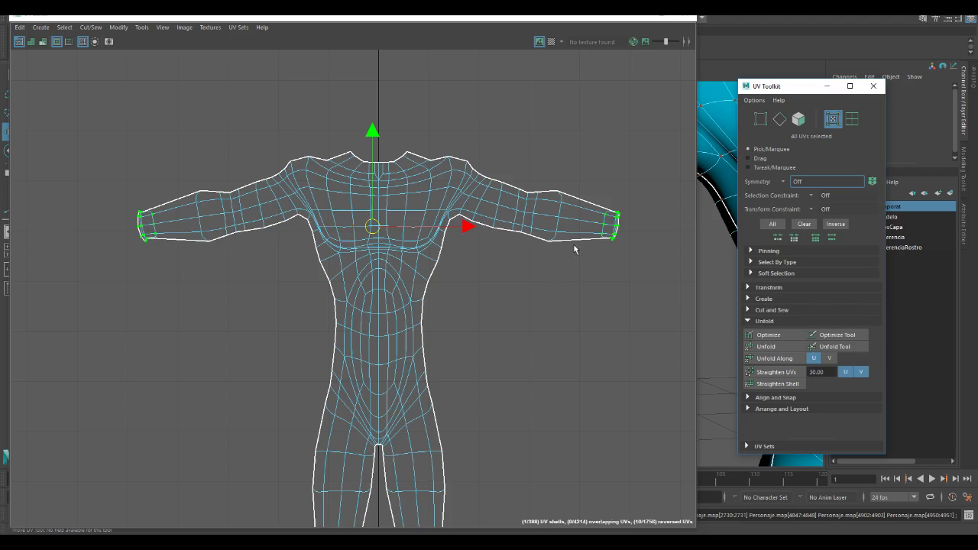
left_click_drag(192, 175, 215, 255)
left_click_drag(582, 182, 543, 257)
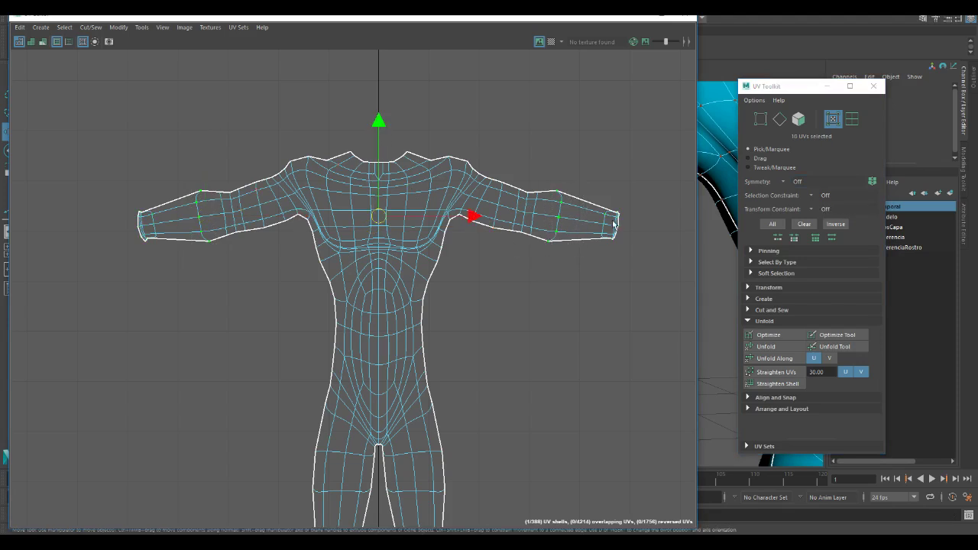
left_click_drag(596, 199, 632, 259, "shift")
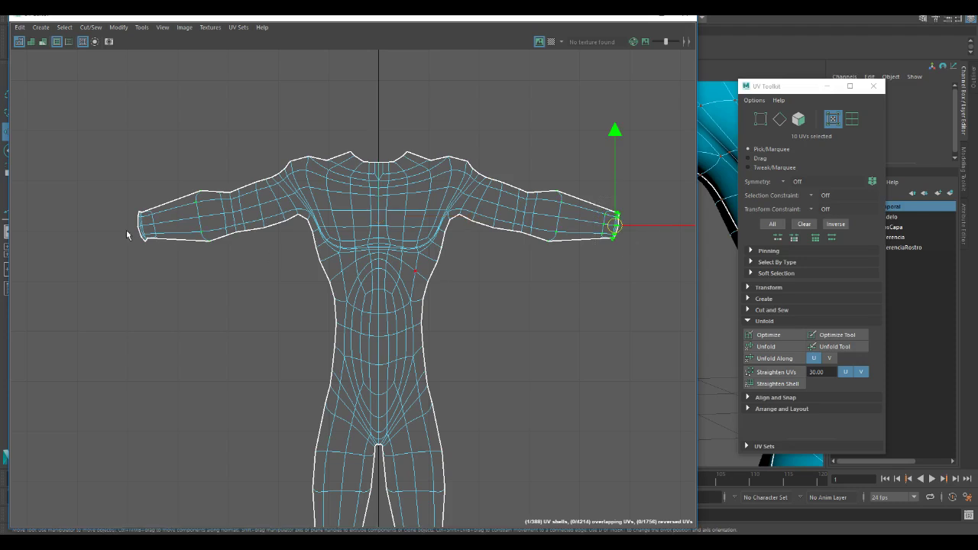
left_click_drag(119, 194, 163, 264, "shift")
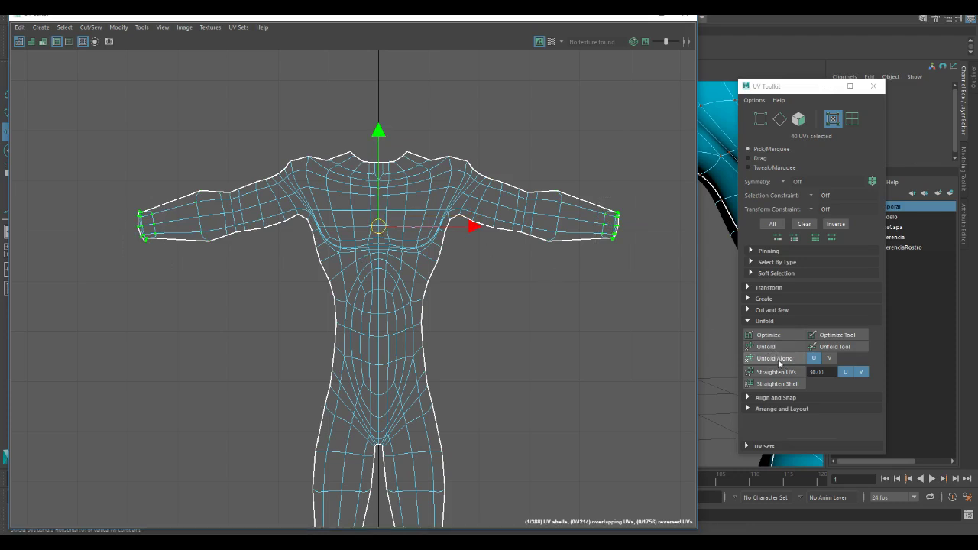
left_click(504, 342)
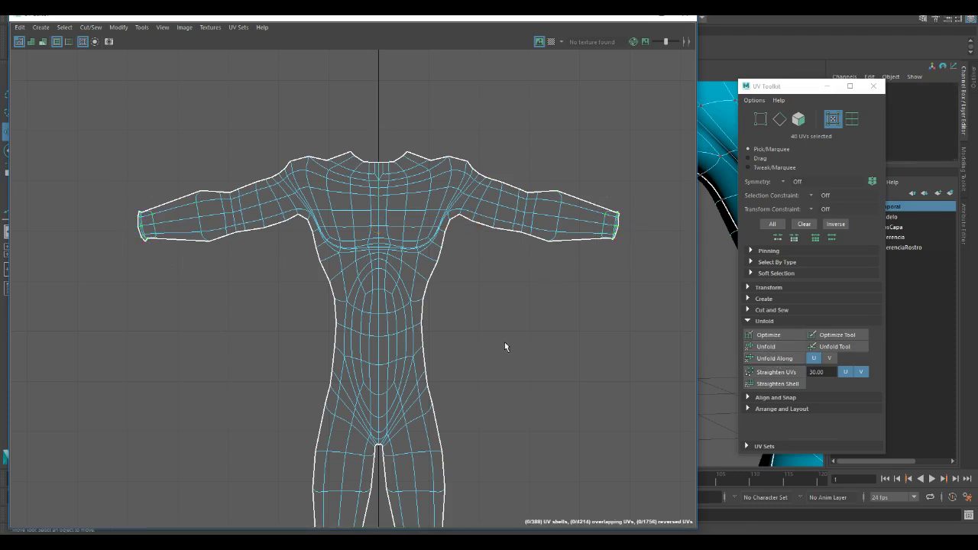
Reselect the wrist UVs at both arm ends and optimize them after undoing a trial unfold
left_click_drag(86, 170, 164, 271)
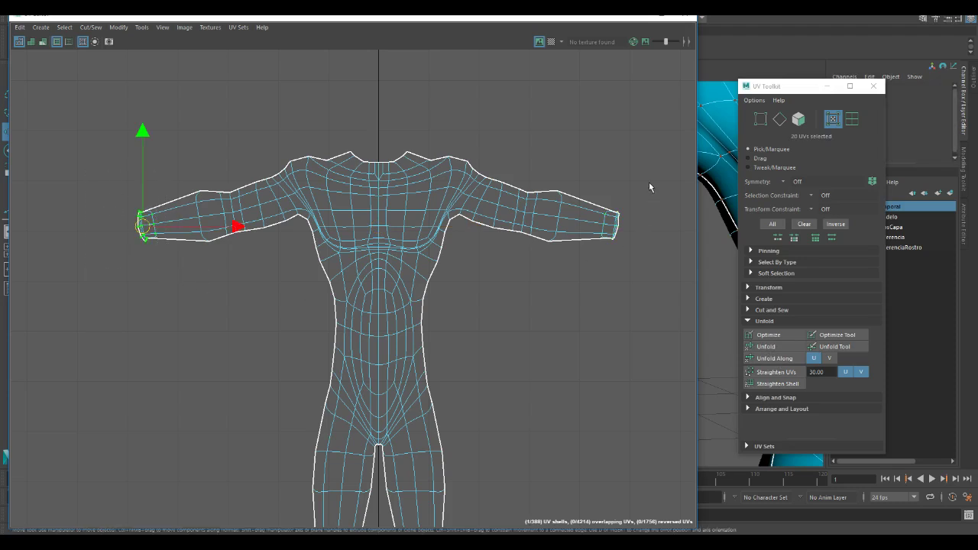
left_click_drag(650, 183, 587, 261, "shift")
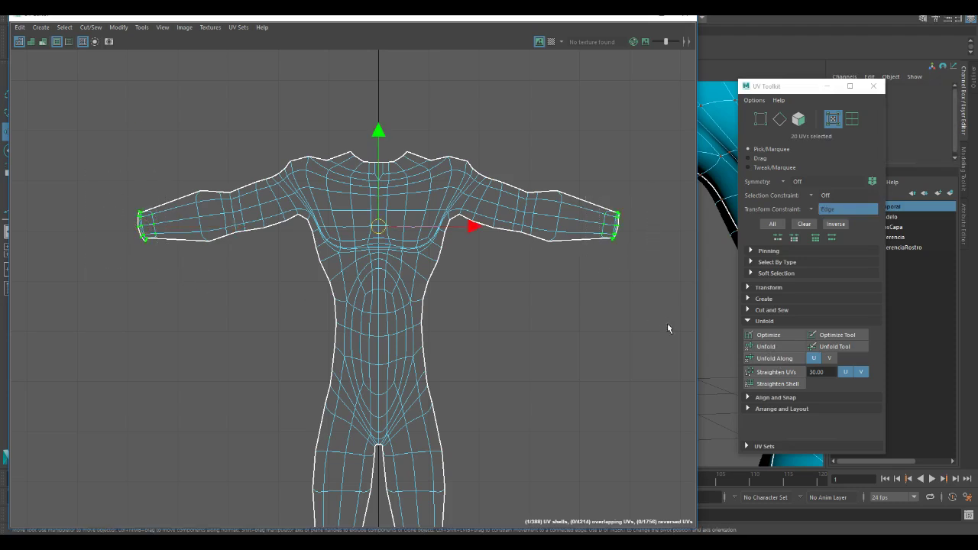
left_click(764, 347)
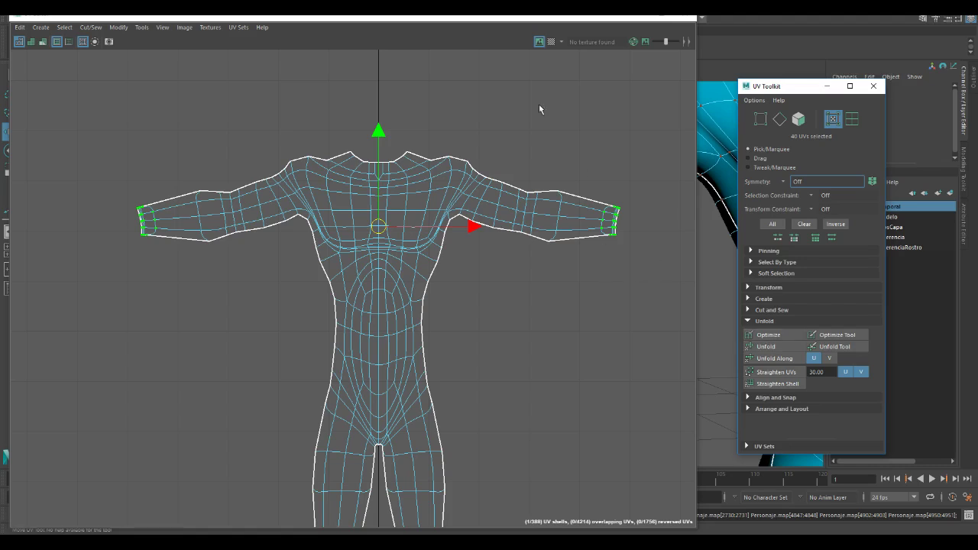
left_click(466, 17)
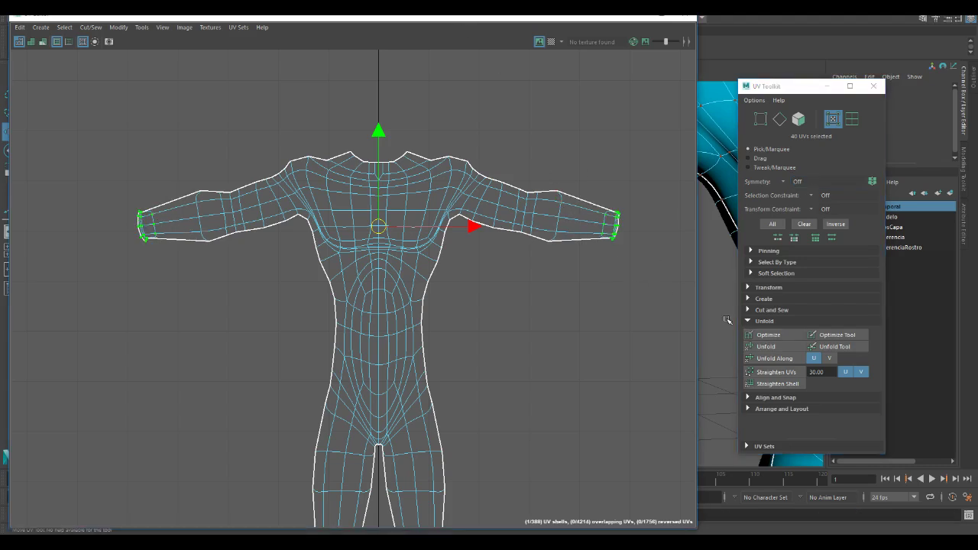
left_click(757, 337)
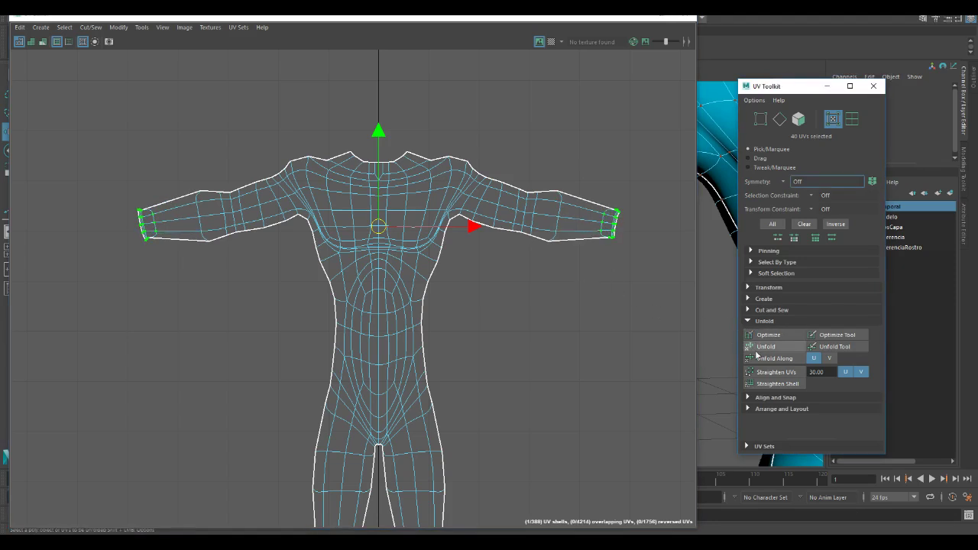
Select the front body shell's UVs except those at the wrists and scale them slightly wider horizontally
left_click_drag(134, 19, 143, 38)
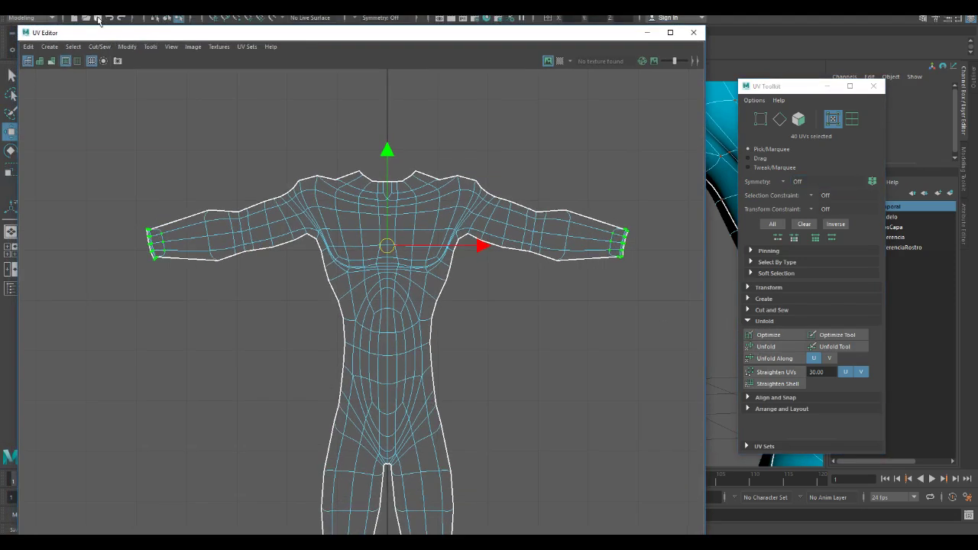
key("w")
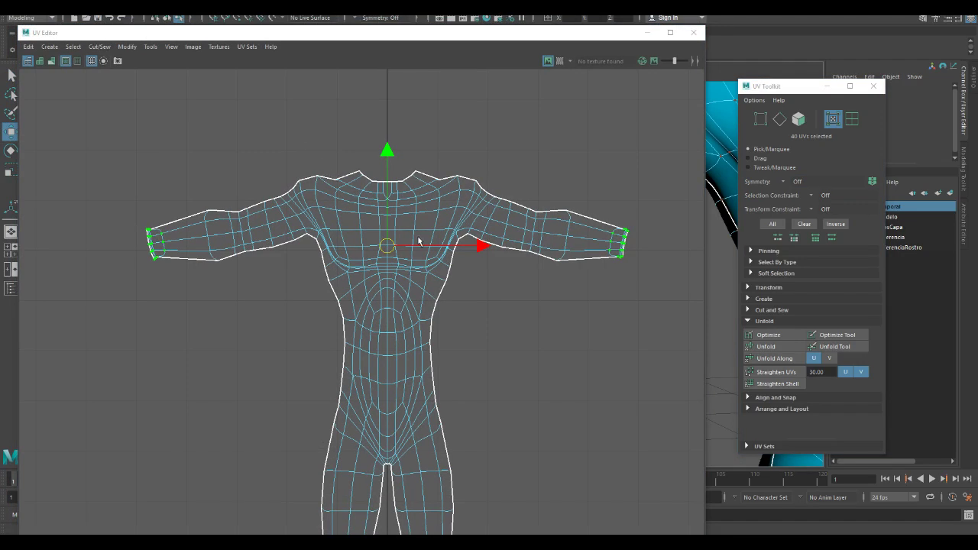
scroll(432, 321, "down", 3)
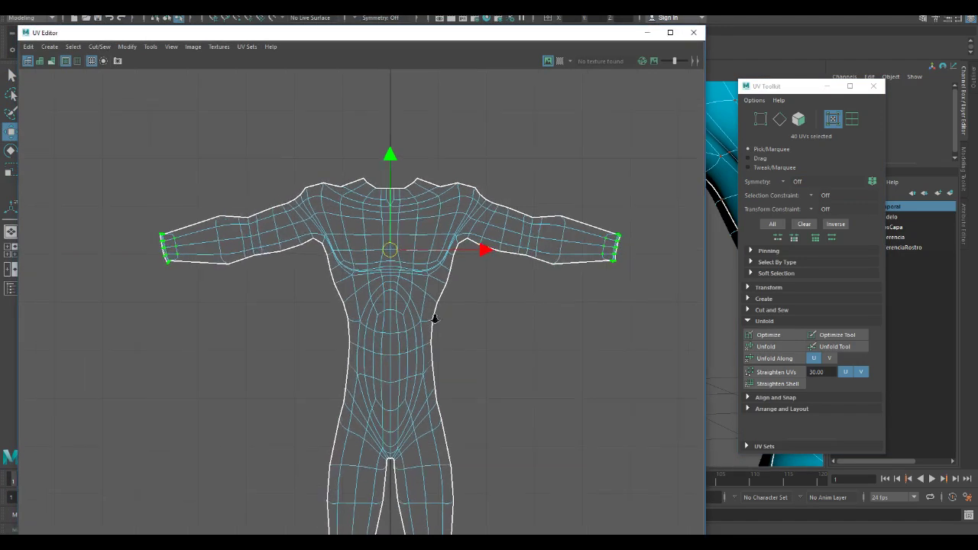
middle_click_drag(375, 296, 364, 276, "alt")
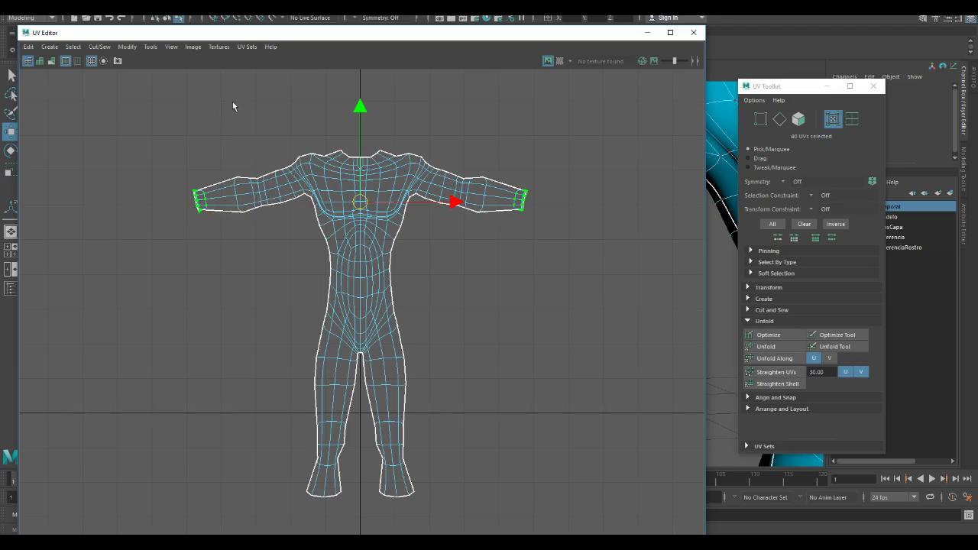
left_click_drag(230, 122, 494, 507)
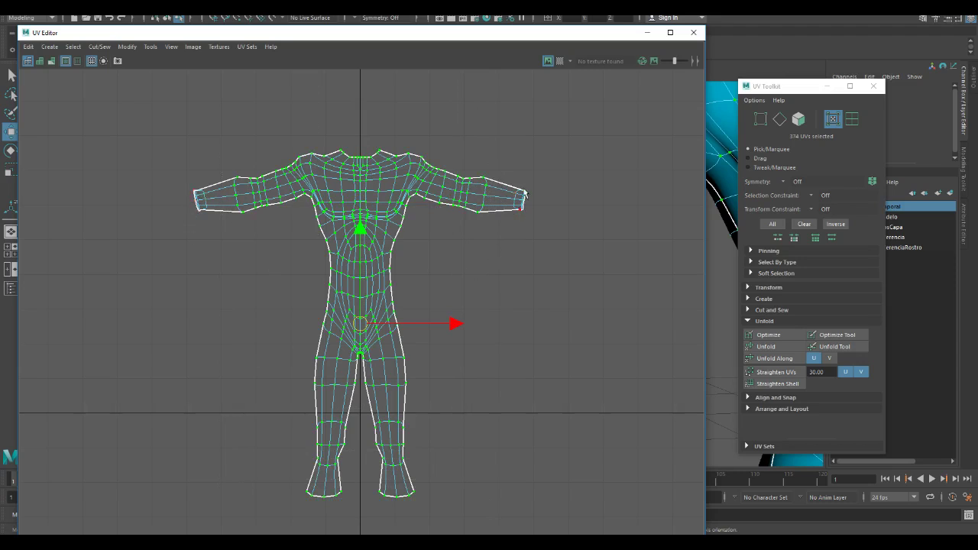
key("r")
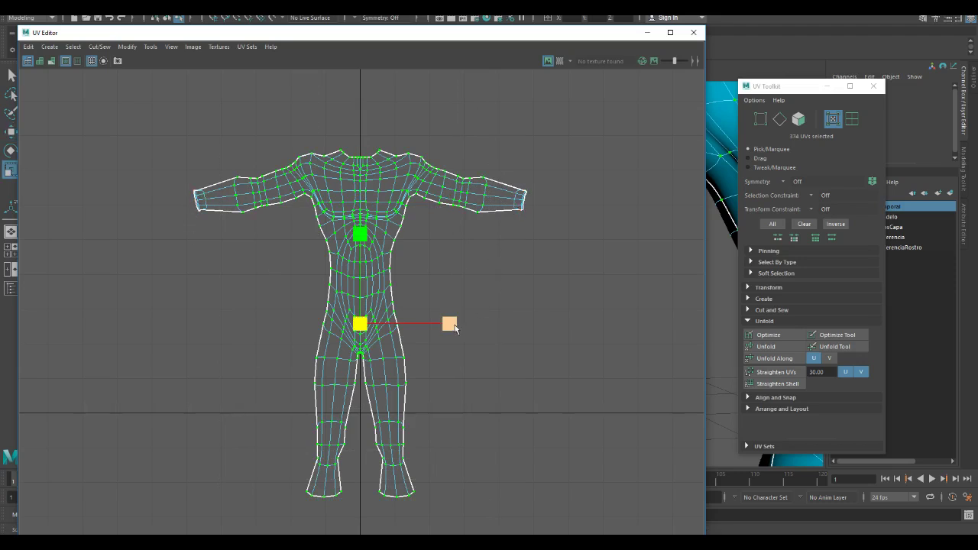
left_click(450, 325)
left_click_drag(452, 327, 461, 332)
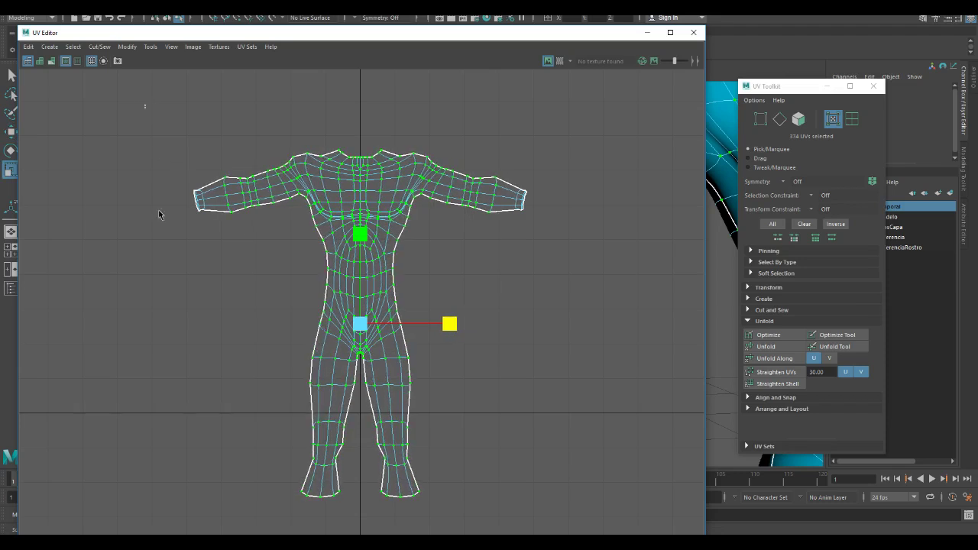
Select all UVs of the front body shell and enlarge them horizontally and vertically
left_click_drag(145, 104, 578, 527)
left_click_drag(453, 327, 482, 343)
left_click_drag(362, 236, 364, 223)
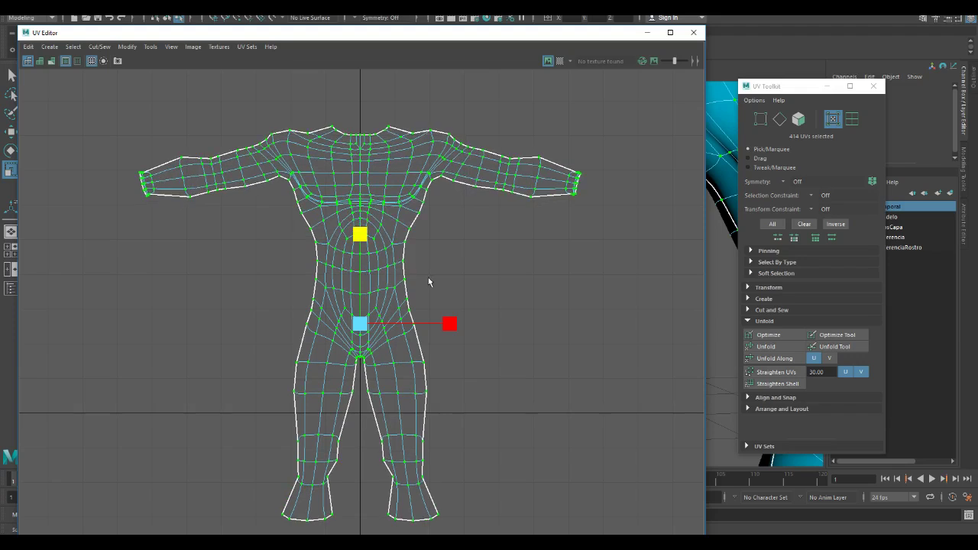
Select the two dipped border UVs beside the neckline and move them up to straighten the shoulder lines
scroll(458, 309, "up", 5)
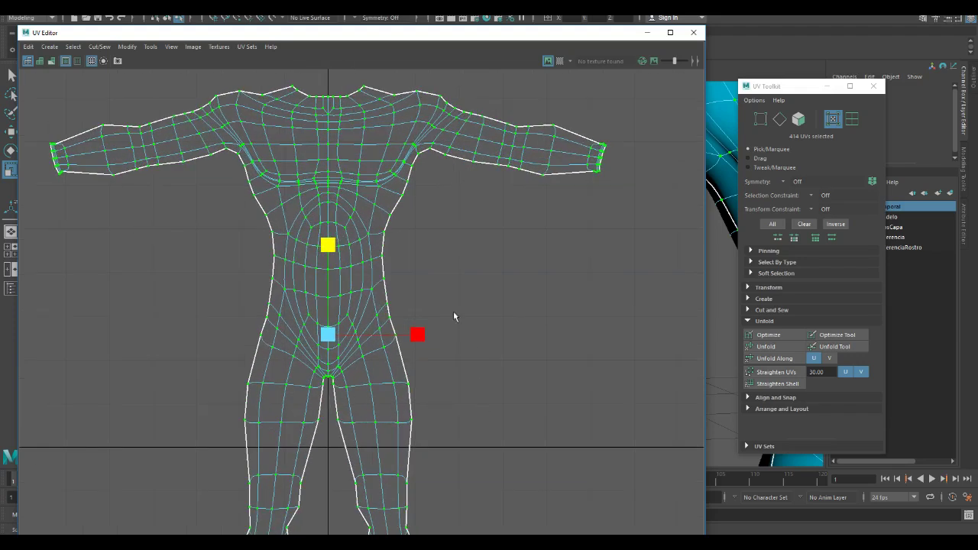
scroll(471, 296, "up", 2)
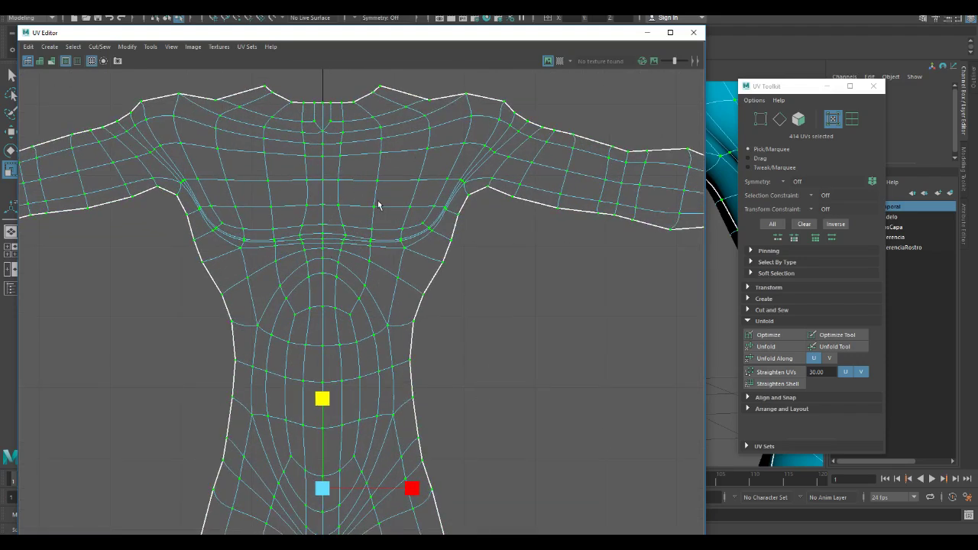
middle_click_drag(317, 176, 352, 313, "alt")
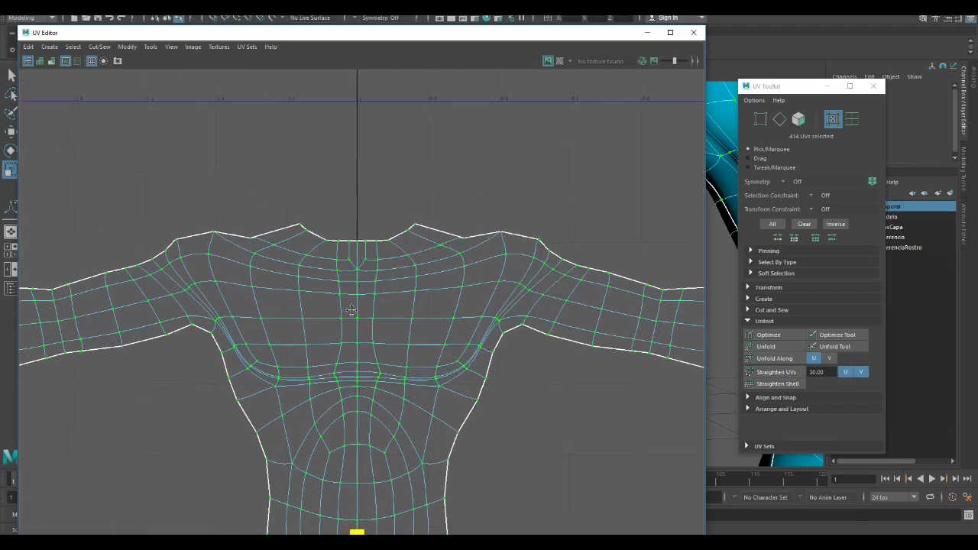
left_click(251, 240)
left_click(467, 242, "shift")
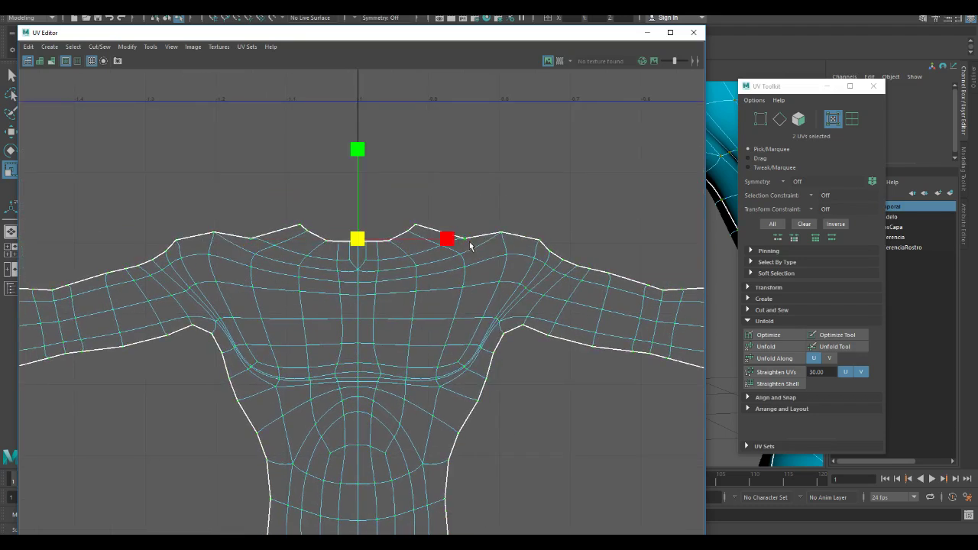
key("w")
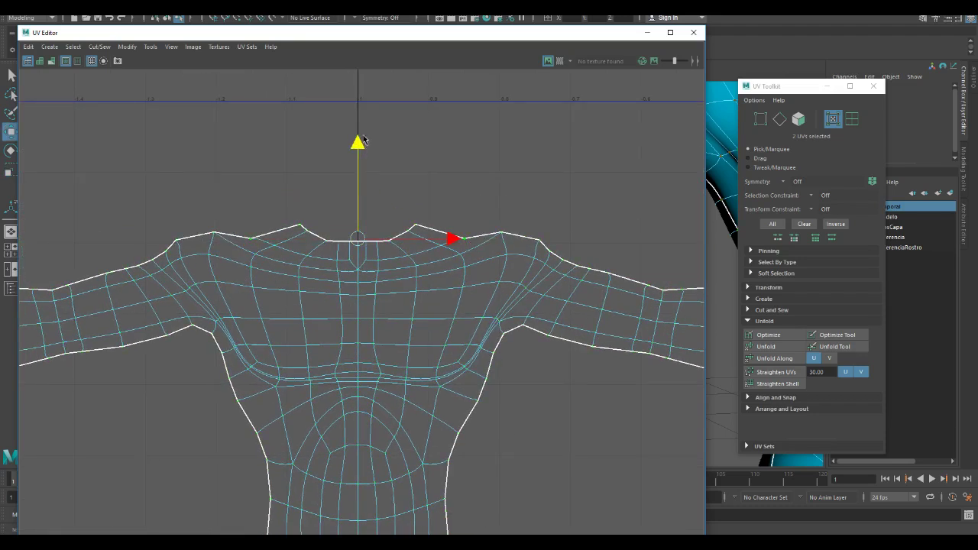
mouse_move(363, 139)
left_mouse_down()
mouse_move(363, 130)
mouse_move(365, 139)
left_mouse_up()
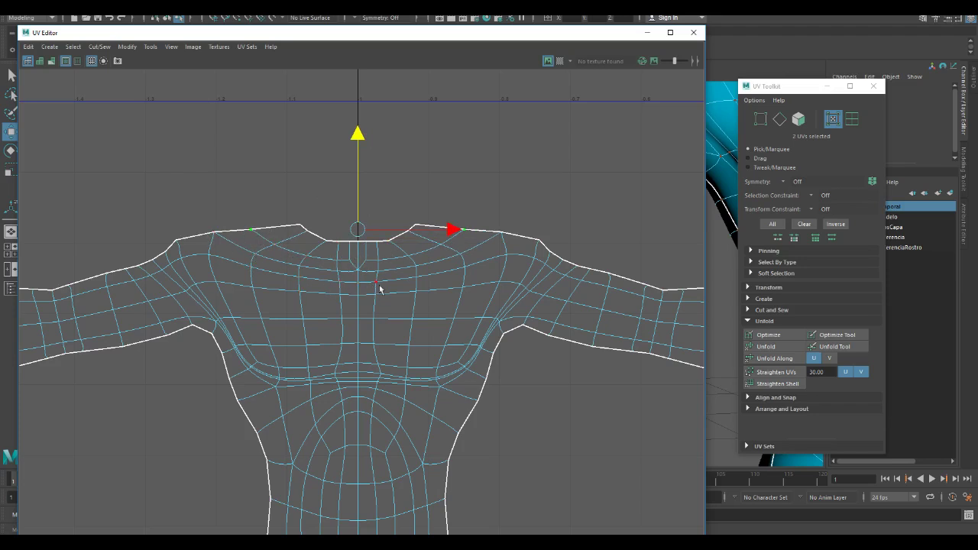
Select the curved edge row across the upper chest between the shoulders and partly flatten it by scaling vertically
right_click_drag(418, 280, 425, 249)
double_click(489, 263)
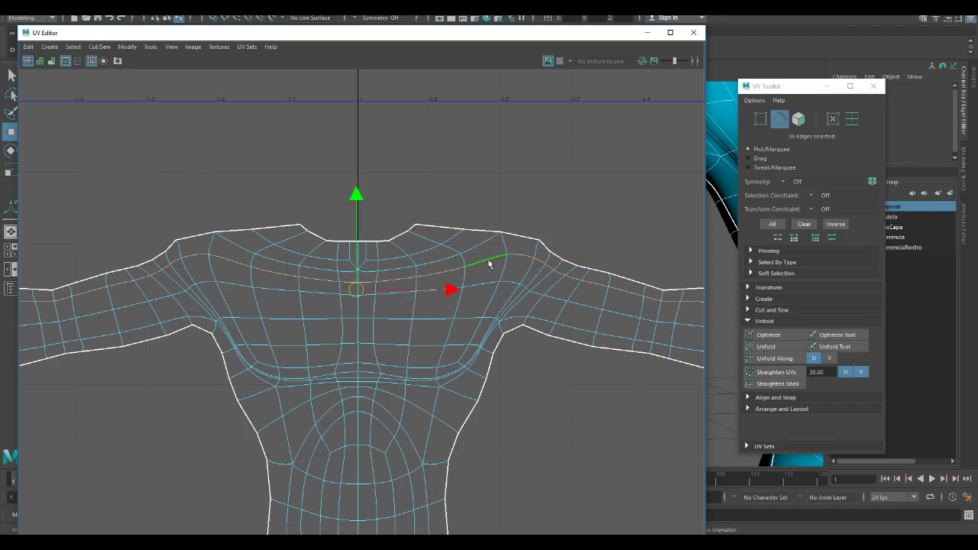
left_click(489, 263)
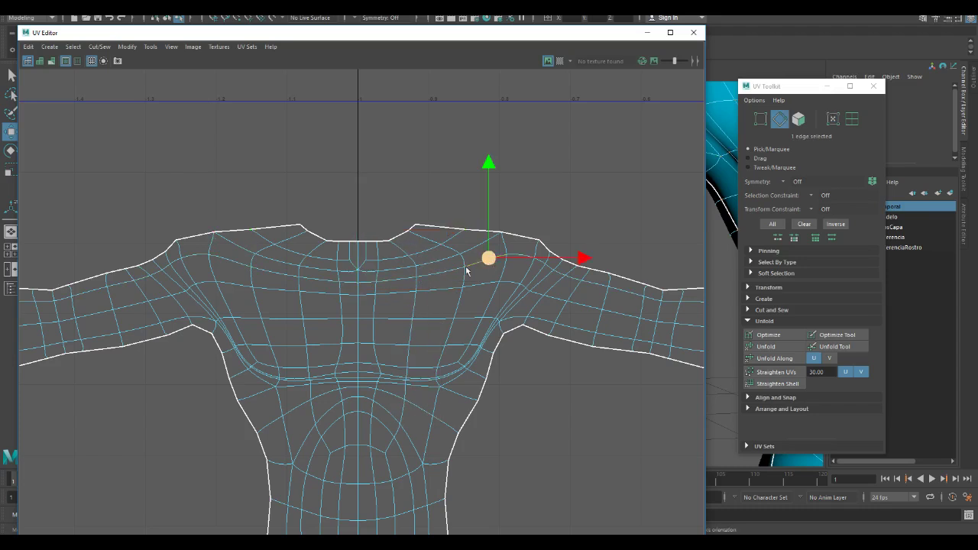
double_click(222, 264, "shift")
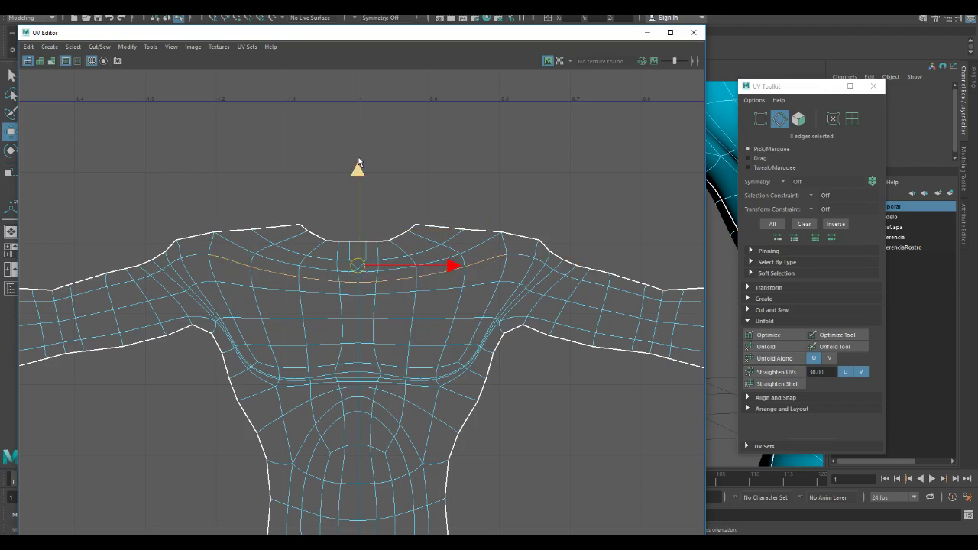
key("r")
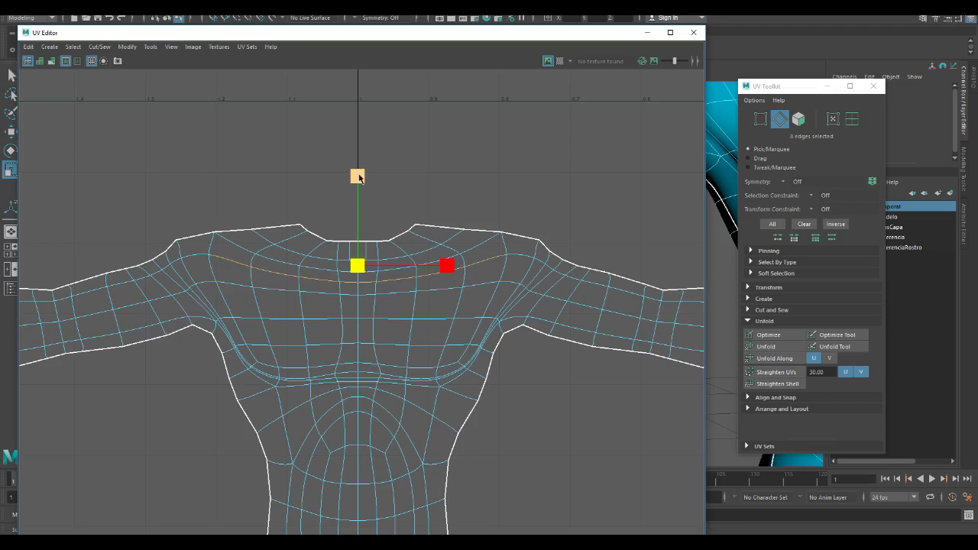
left_click_drag(358, 176, 361, 214)
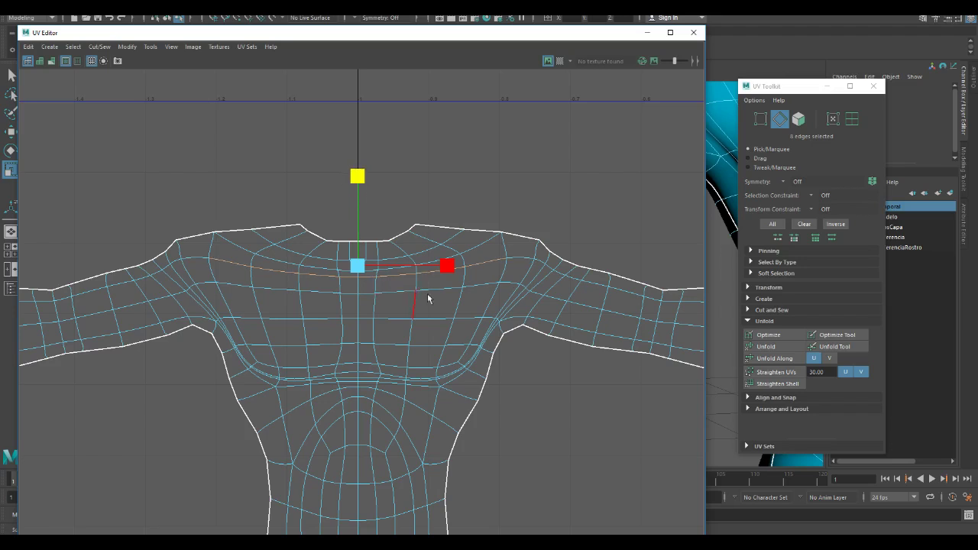
Flatten the next two horizontal edge rows down the chest by selecting each and scaling it vertically
left_click(484, 288)
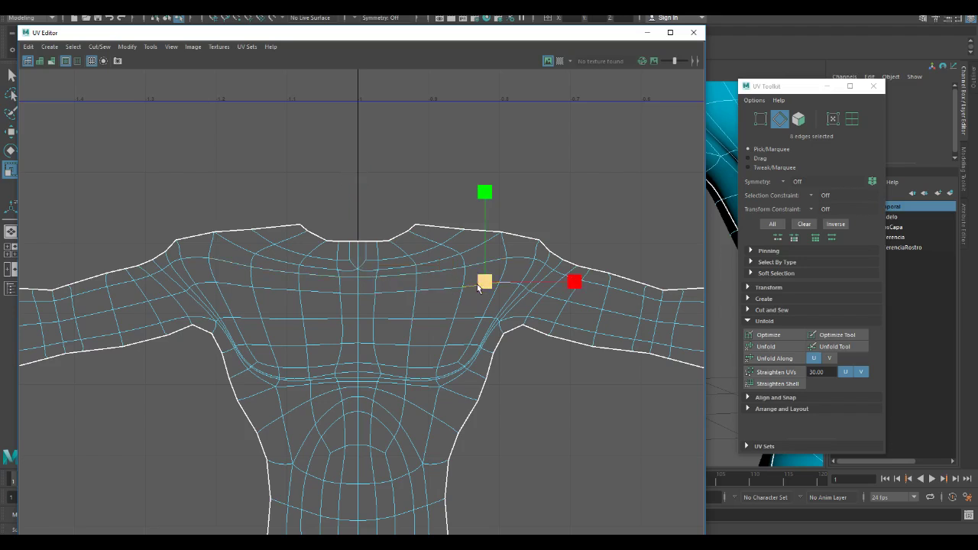
double_click(237, 289, "shift")
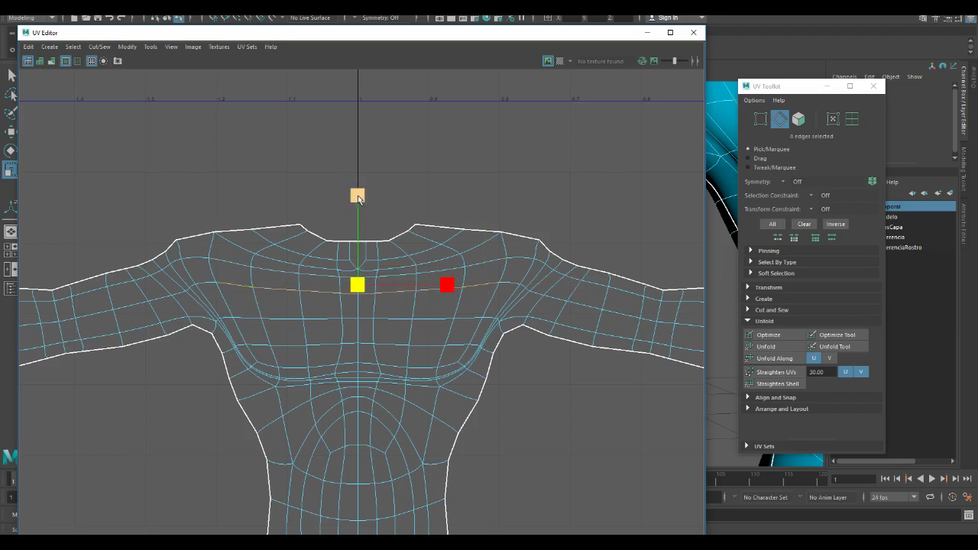
left_click_drag(357, 196, 356, 256)
left_click(472, 322)
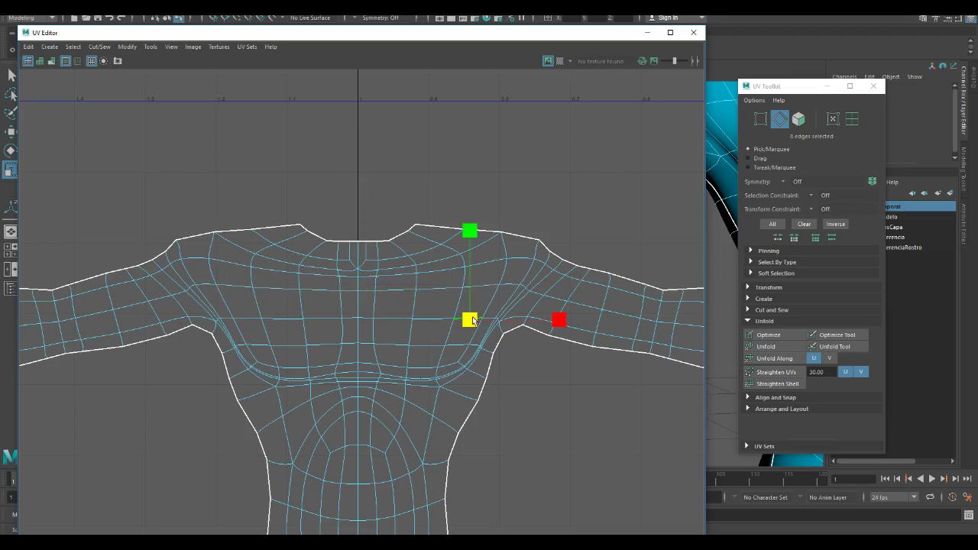
double_click(247, 322)
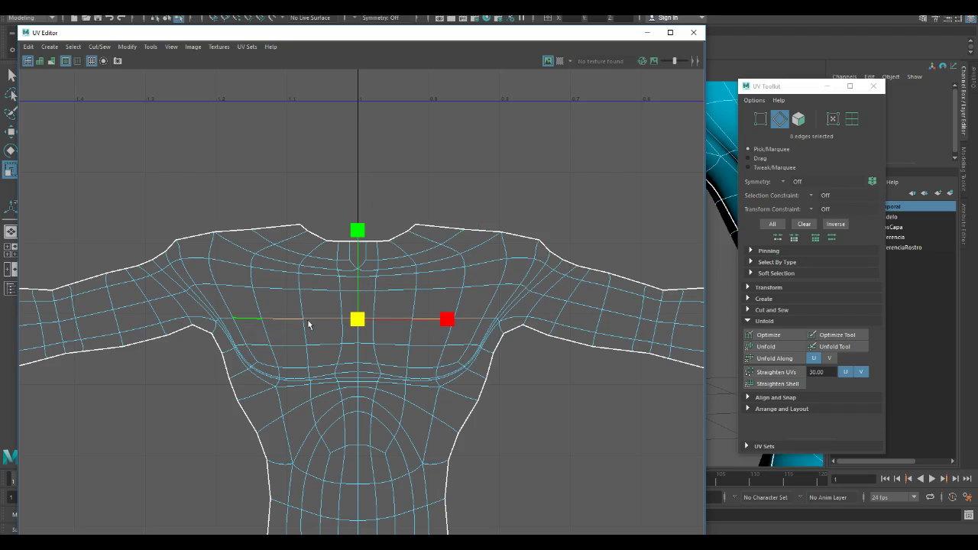
left_click(357, 230)
left_click_drag(356, 277, 357, 312)
Flatten the two lower chest edge rows above the pectoral crease by selecting each and scaling it vertically
left_click(459, 345)
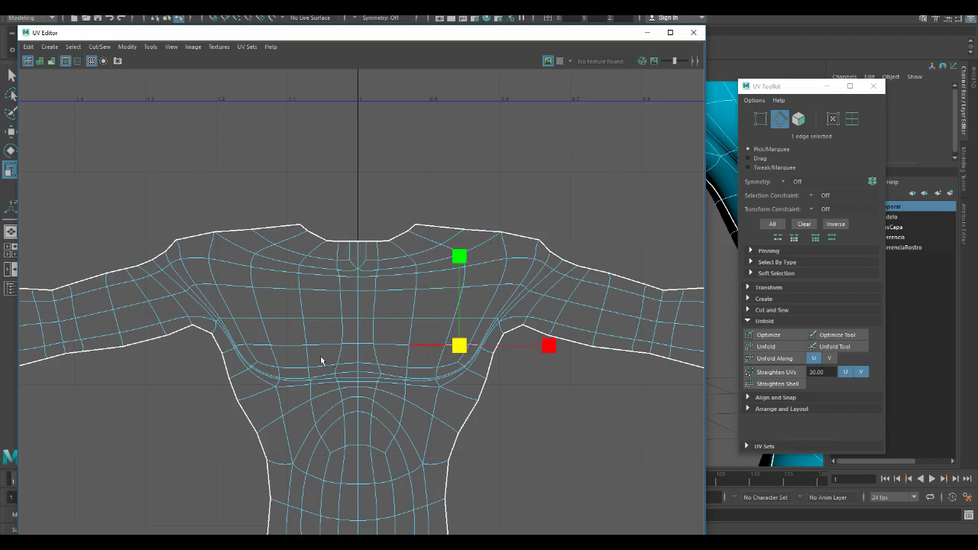
double_click(261, 345)
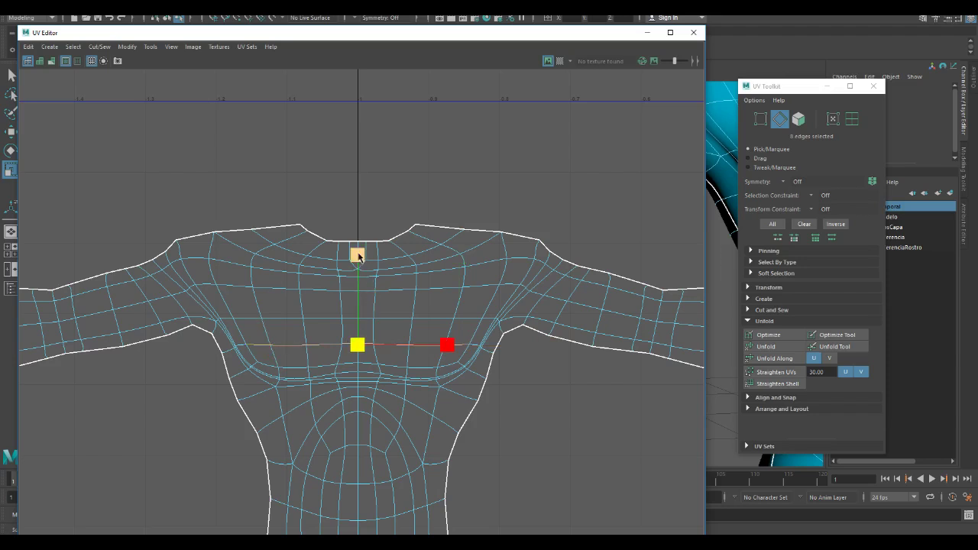
left_click_drag(357, 255, 356, 341)
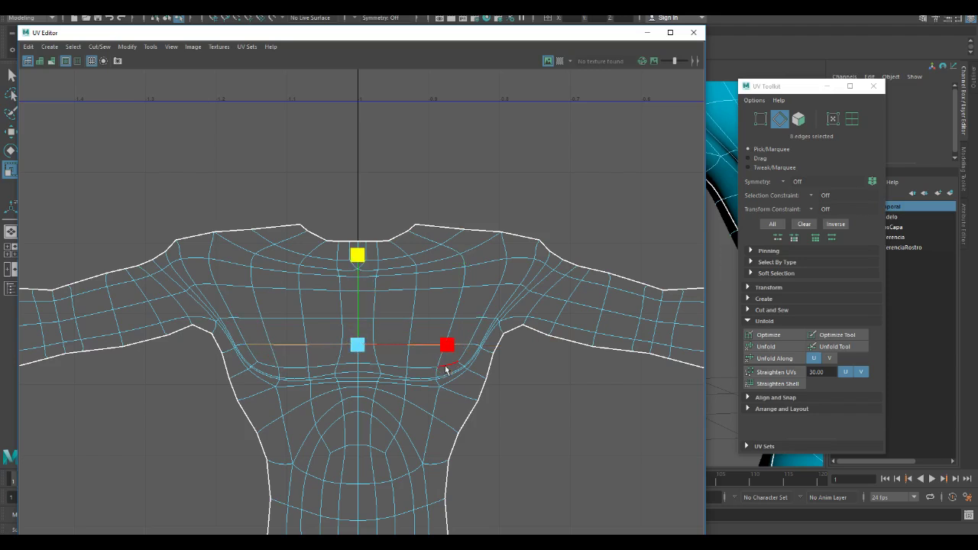
left_click(447, 369)
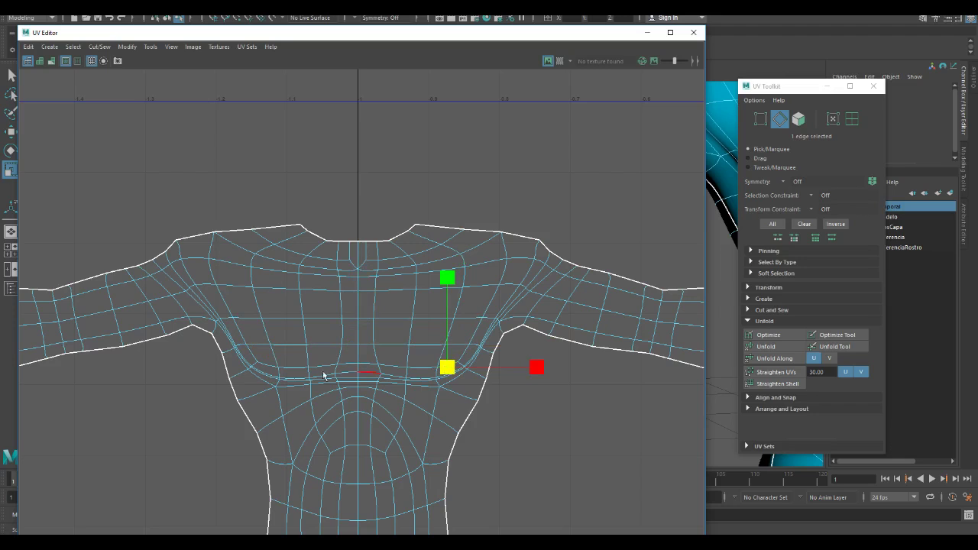
double_click(273, 370)
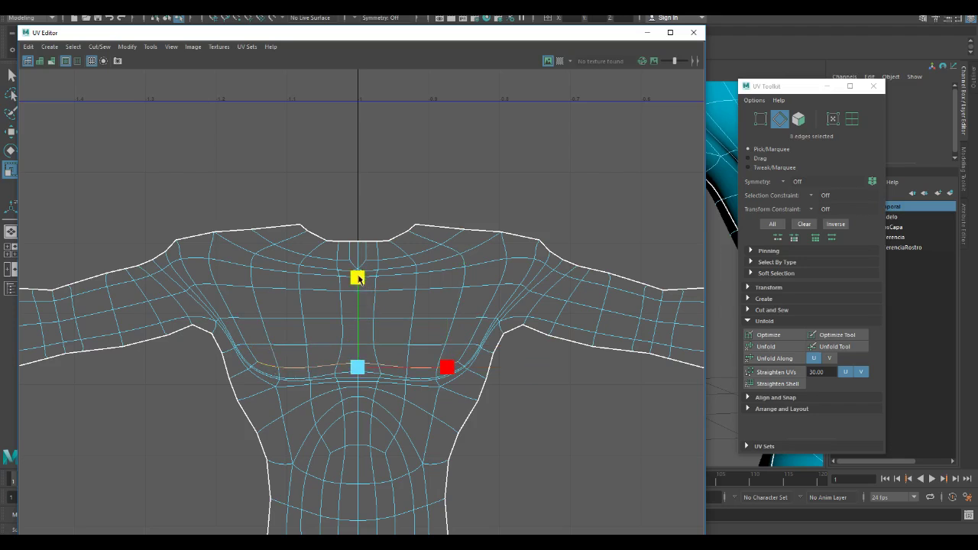
left_click_drag(358, 278, 366, 358)
Switch to UV selection, set symmetry to Object X and select a mirrored pair of UVs on the upper chest
middle_click_drag(401, 372, 394, 300, "alt")
right_click(468, 274)
right_click_drag(468, 273, 511, 270)
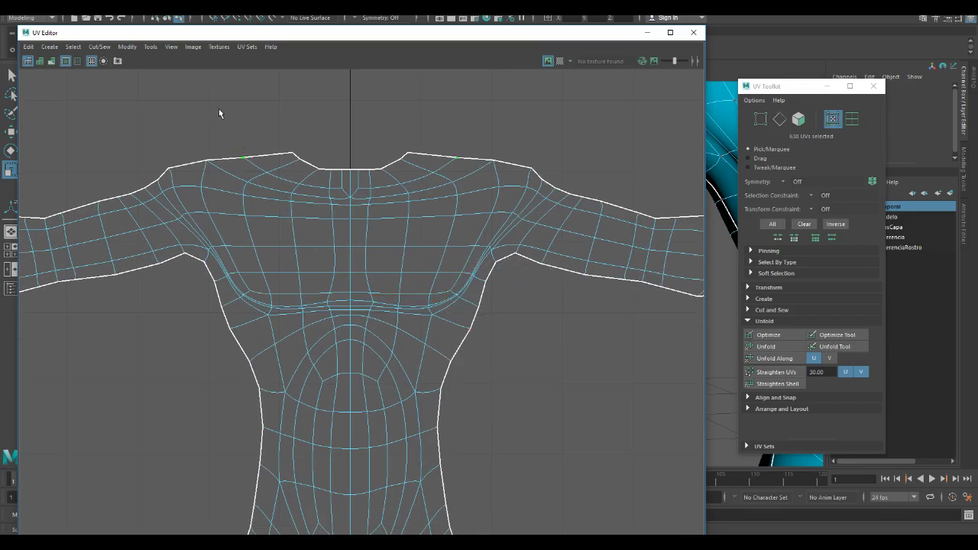
left_click_drag(219, 114, 483, 313)
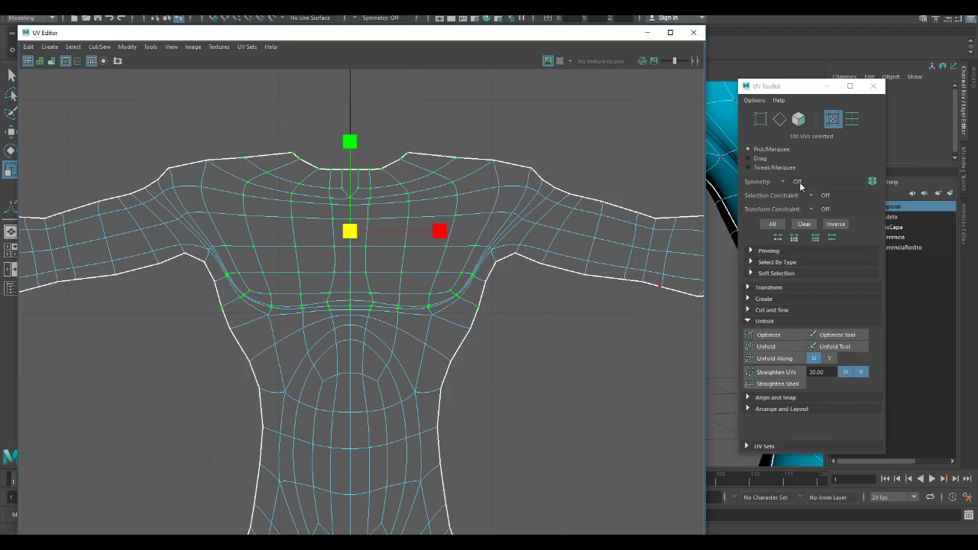
left_click(535, 173)
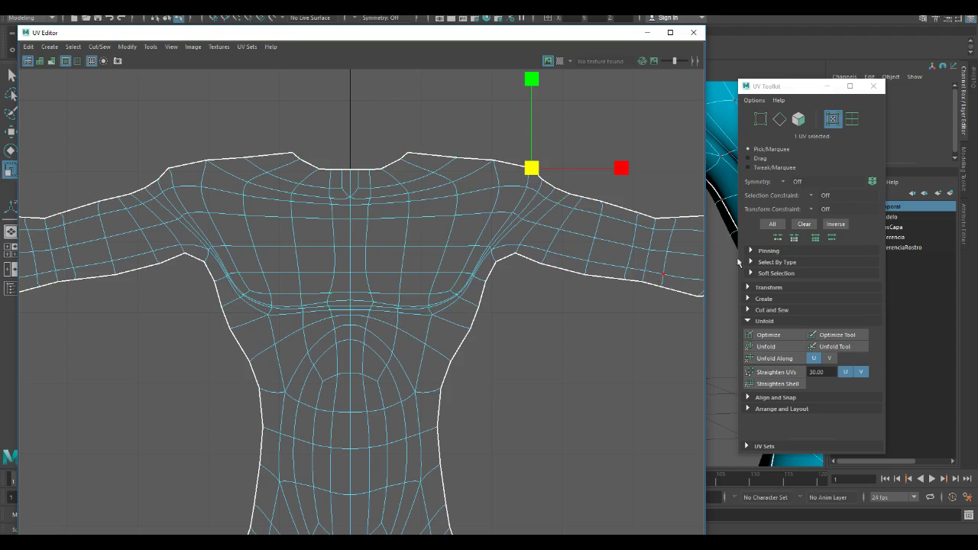
left_click(784, 183)
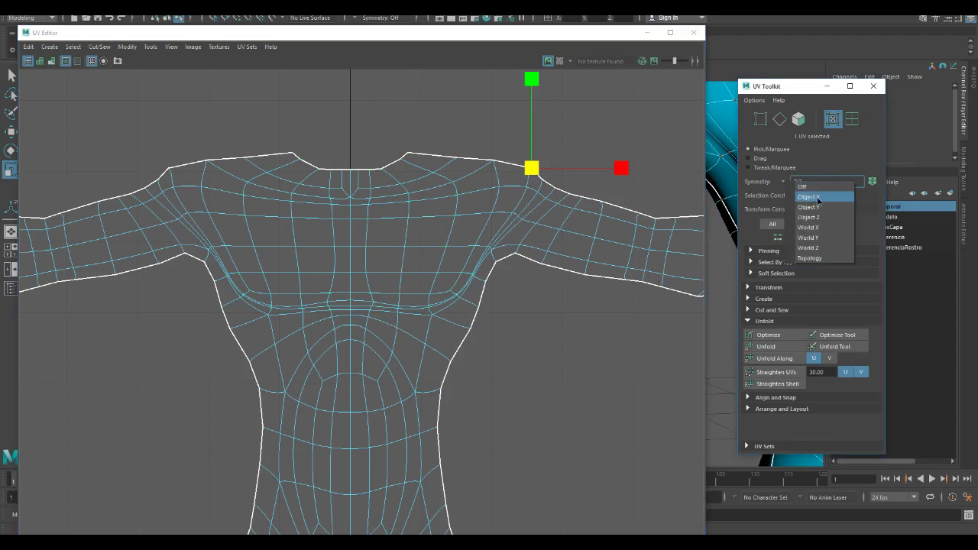
left_click(816, 198)
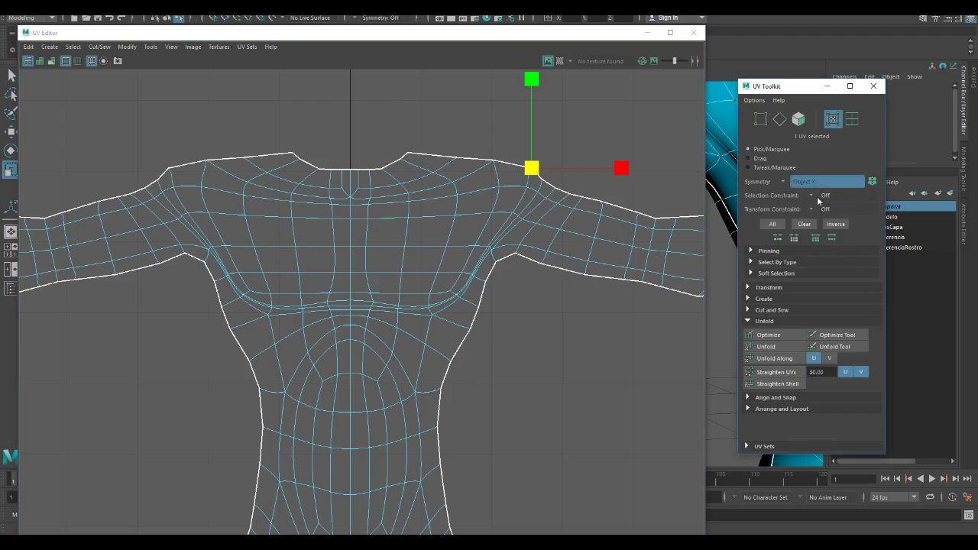
left_click(245, 197)
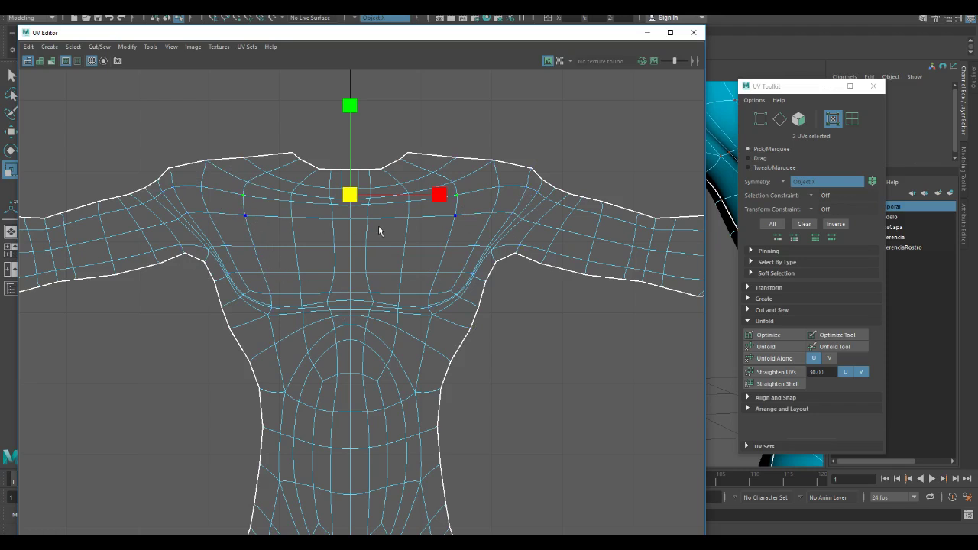
left_click(247, 216)
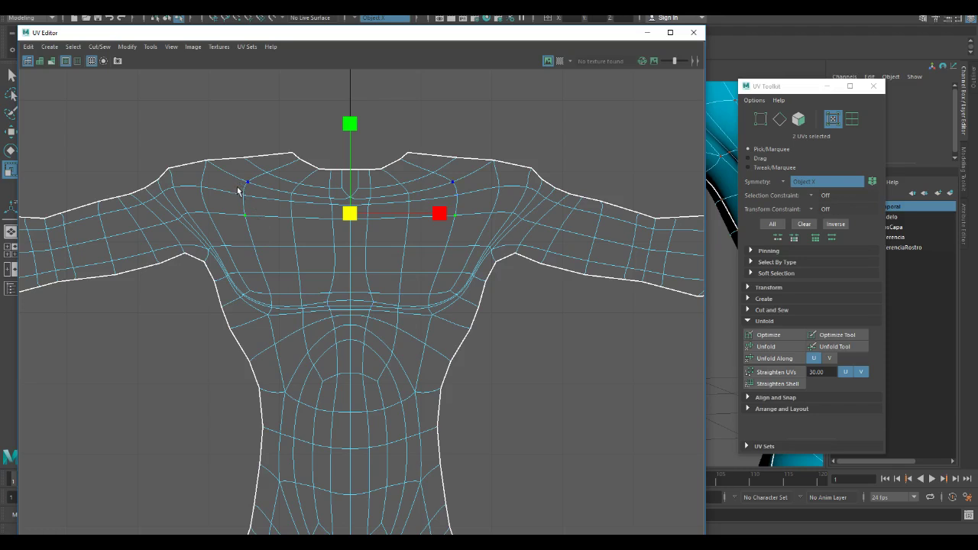
Select the mirrored block of UVs covering the neckline and central chest down to the lower chest row, and move it upward
left_click_drag(234, 130, 345, 268)
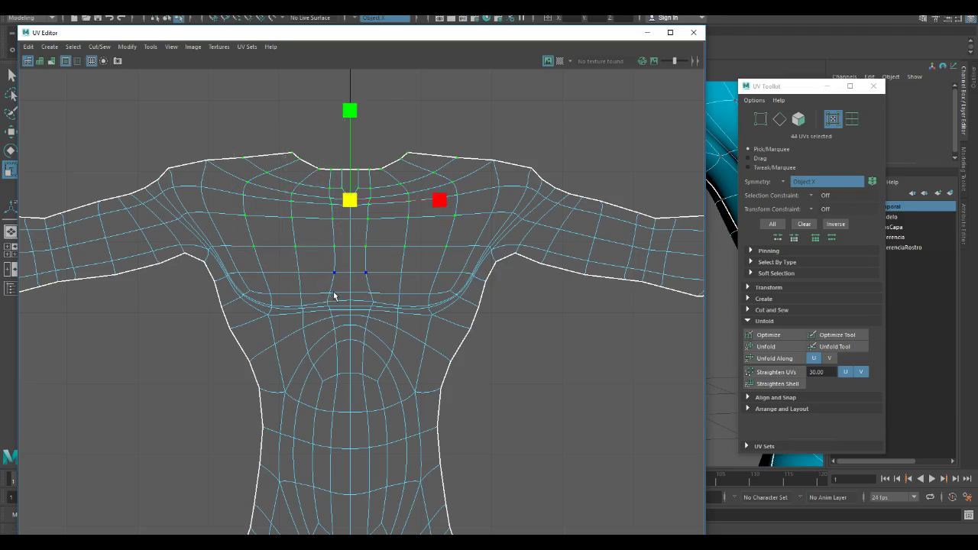
left_click(268, 262, "shift")
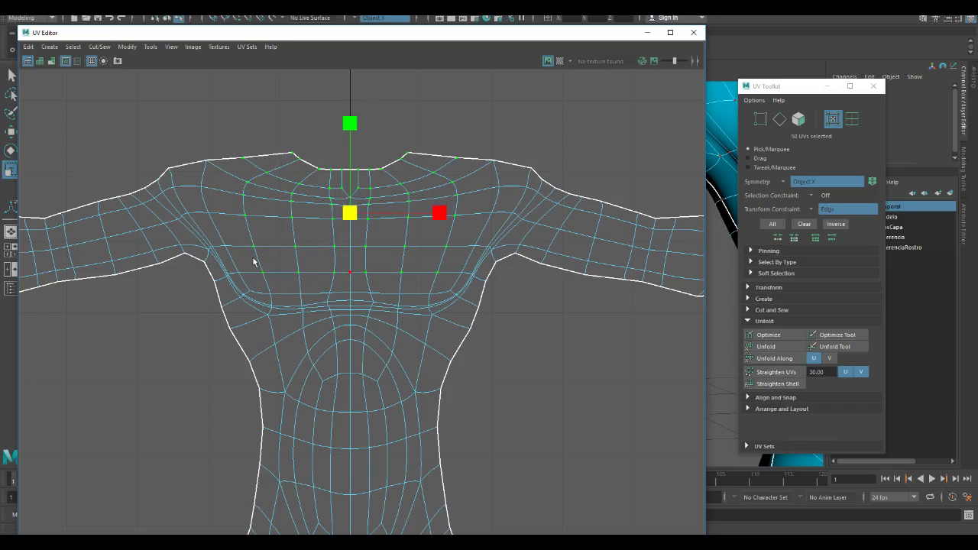
left_click_drag(353, 284, 345, 202, "shift")
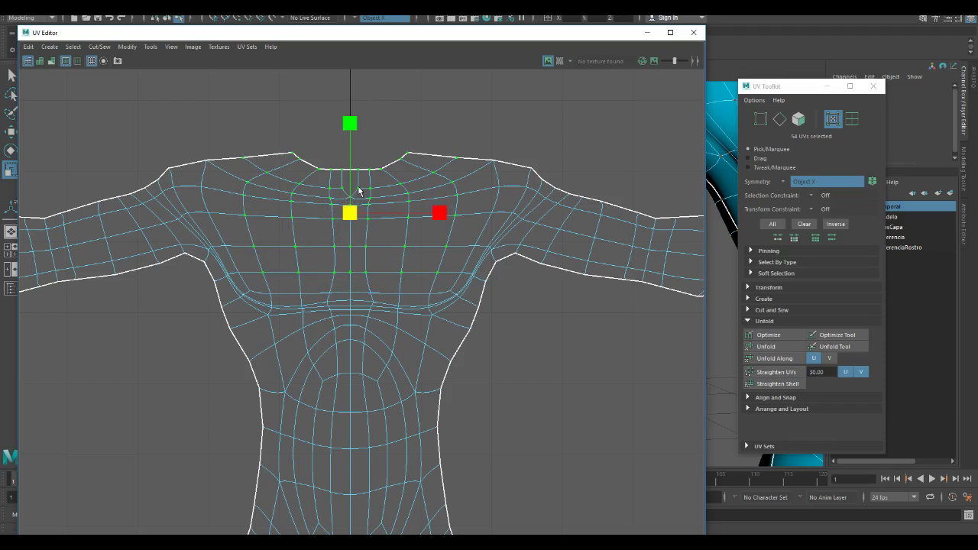
key("w")
left_click_drag(353, 119, 354, 92)
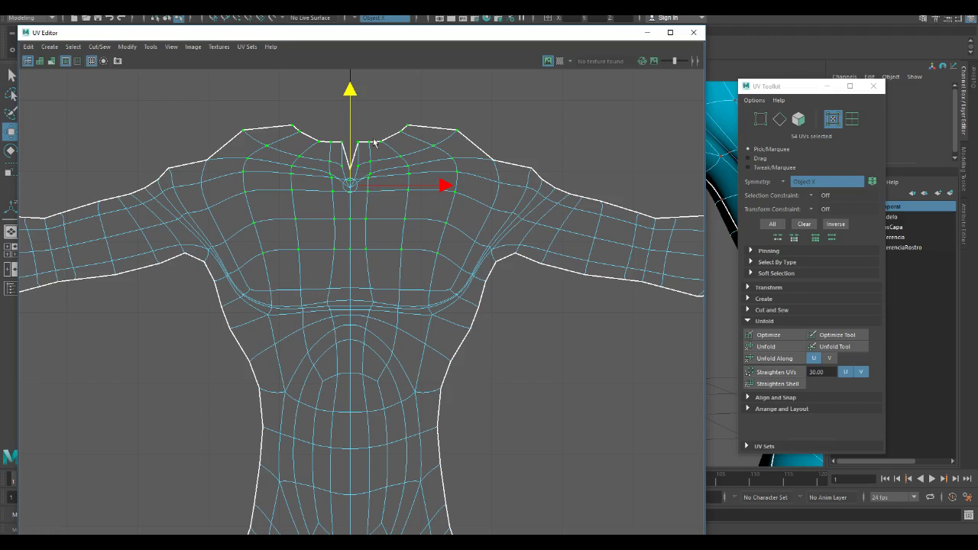
Select the mirrored pair of shoulder outline UVs just outside the raised block and move them up to smooth the shoulder slope
left_click(494, 162)
left_click(216, 157)
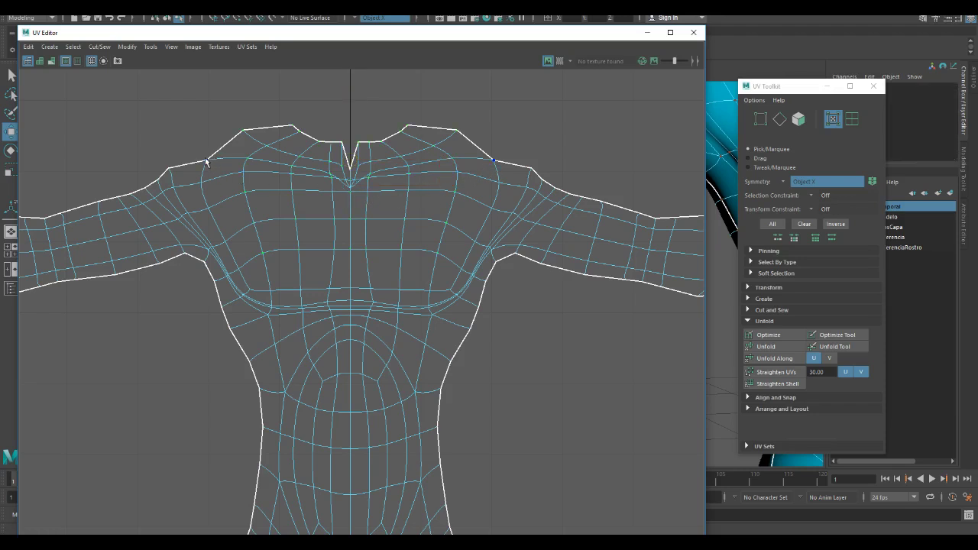
left_click(207, 161)
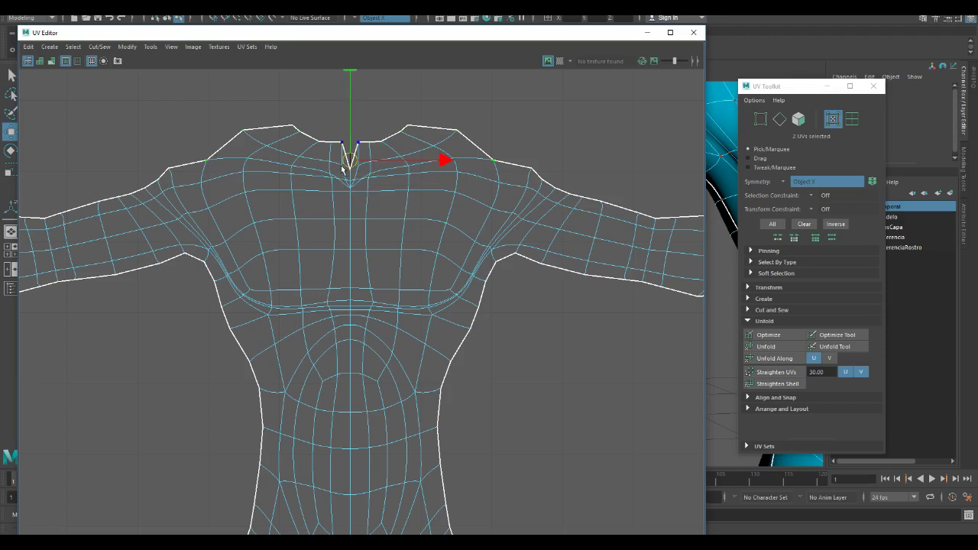
middle_click_drag(347, 159, 346, 193, "alt")
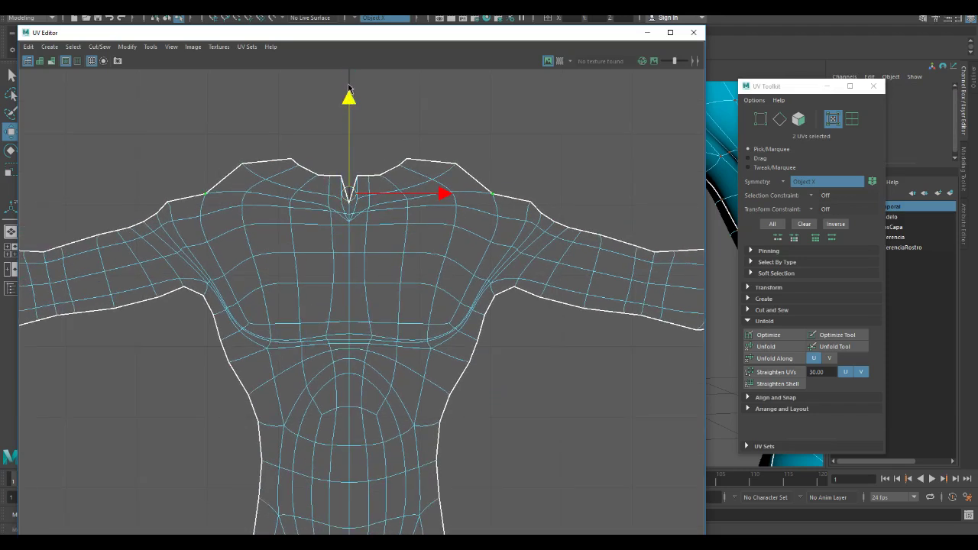
left_click_drag(348, 97, 348, 77)
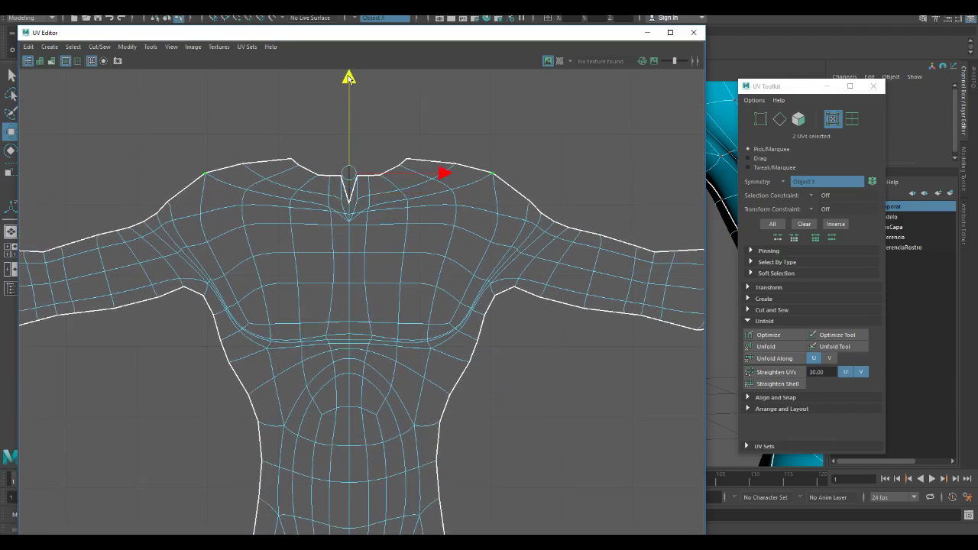
Select the UVs of the horizontal row just above the pectoral crease and move them upward
left_click(249, 323)
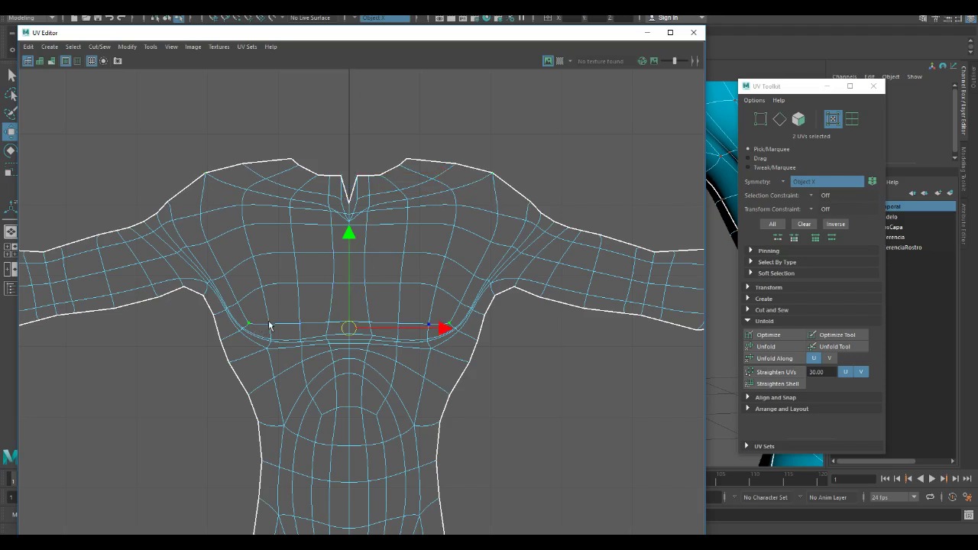
left_click(298, 325, "shift")
left_click(327, 325, "shift")
left_click(347, 325, "shift")
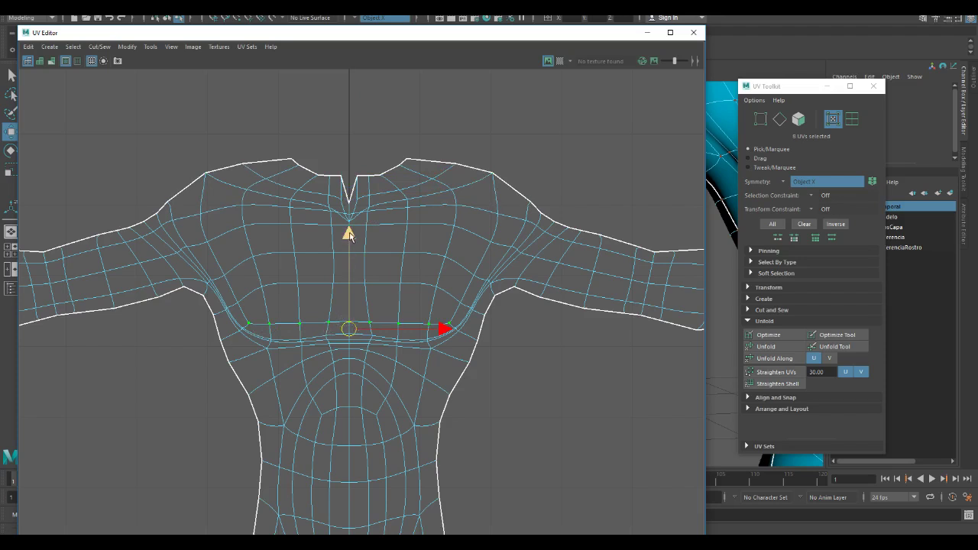
left_click_drag(352, 231, 349, 207)
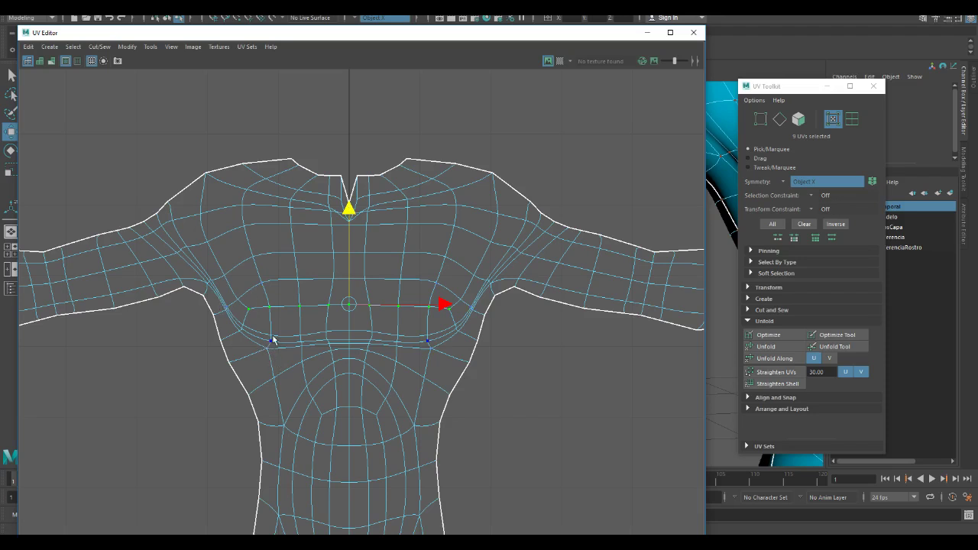
Switch to edge selection, select the upper curved edge row of the pectoral crease and move it slightly upward
right_click_drag(293, 337, 295, 307)
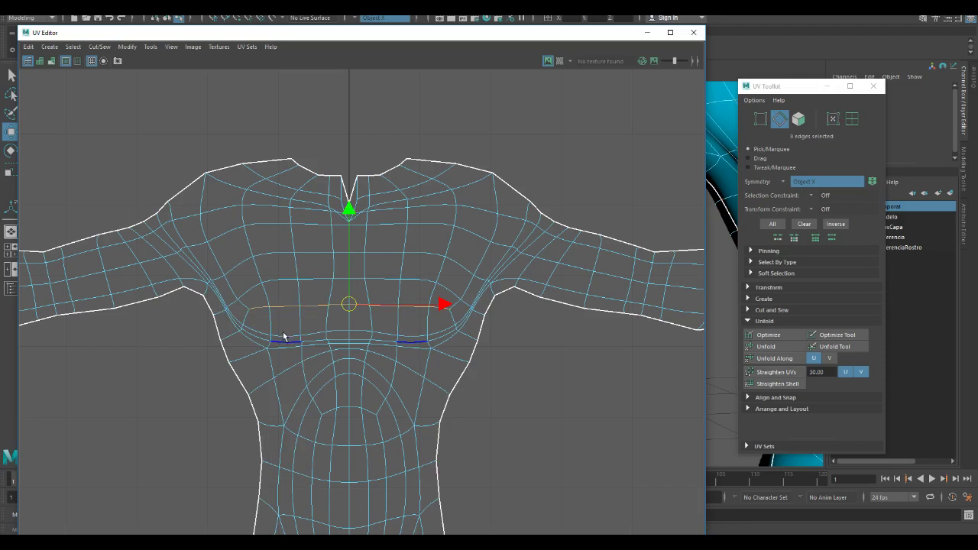
left_click(286, 338)
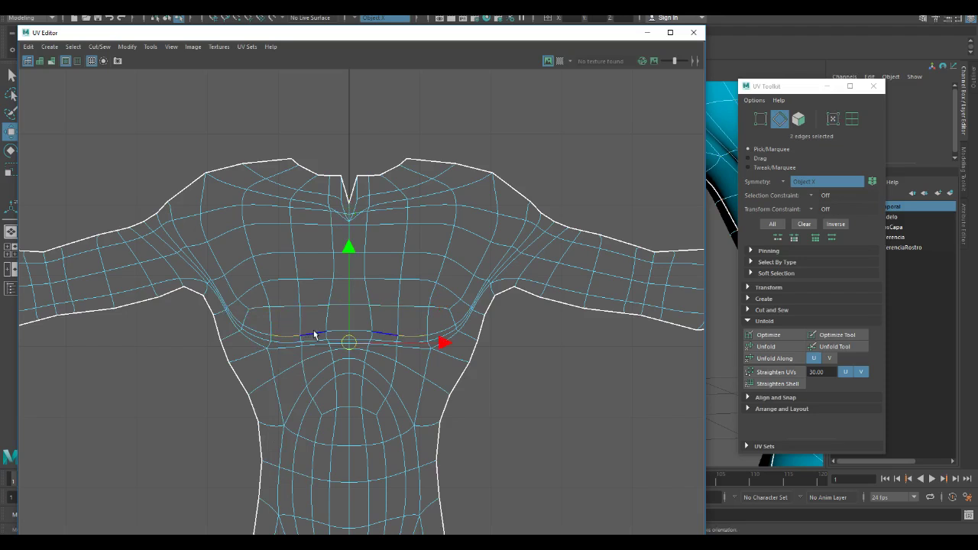
left_click(313, 333)
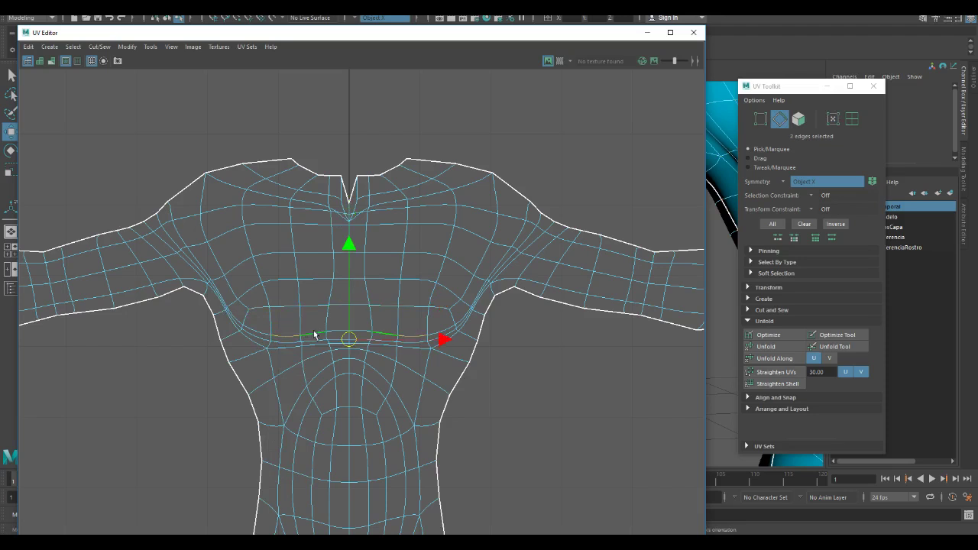
left_click(262, 330, "shift")
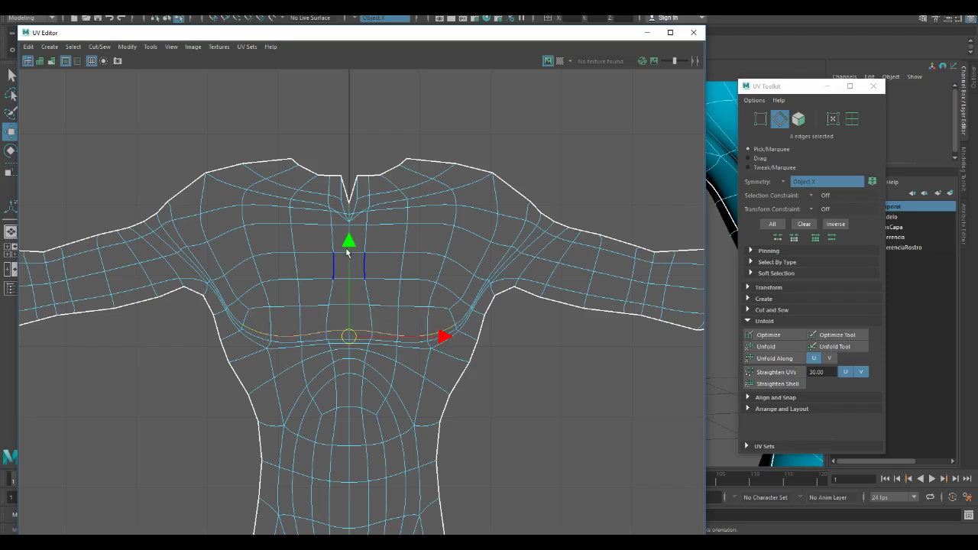
left_click_drag(350, 242, 349, 231)
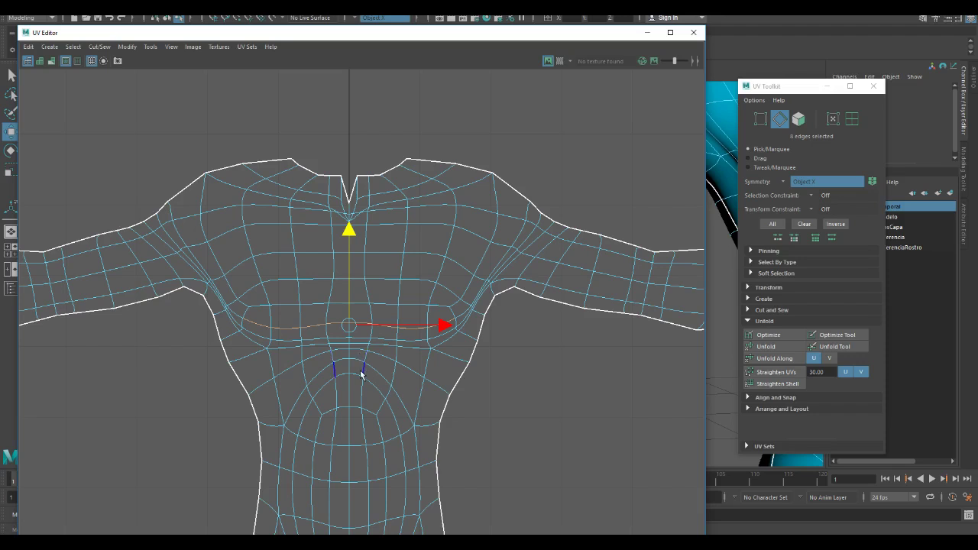
Select the arched edge rows across the upper abdomen below the pectoral crease and move them downward together
left_click(267, 390)
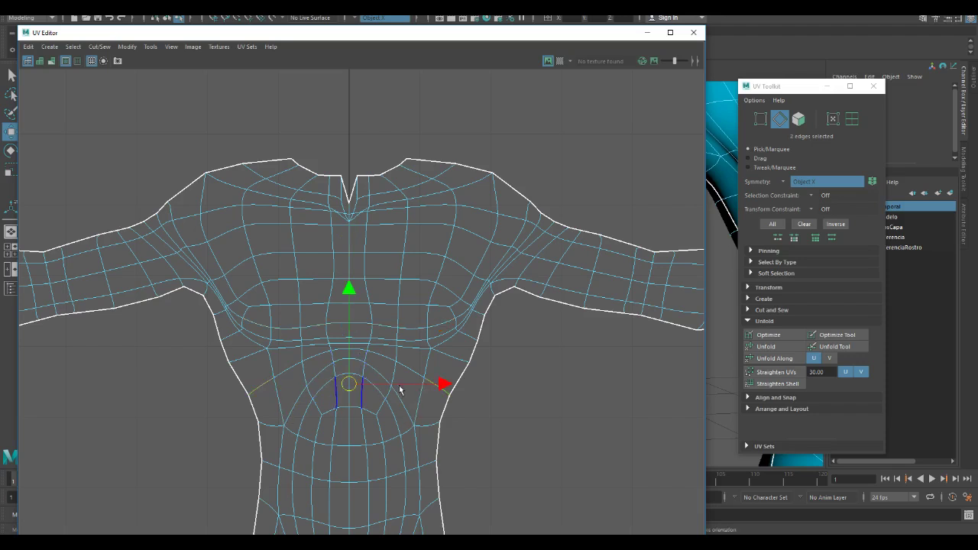
left_click(291, 376, "shift")
left_click(323, 357, "shift")
left_click(330, 353, "shift")
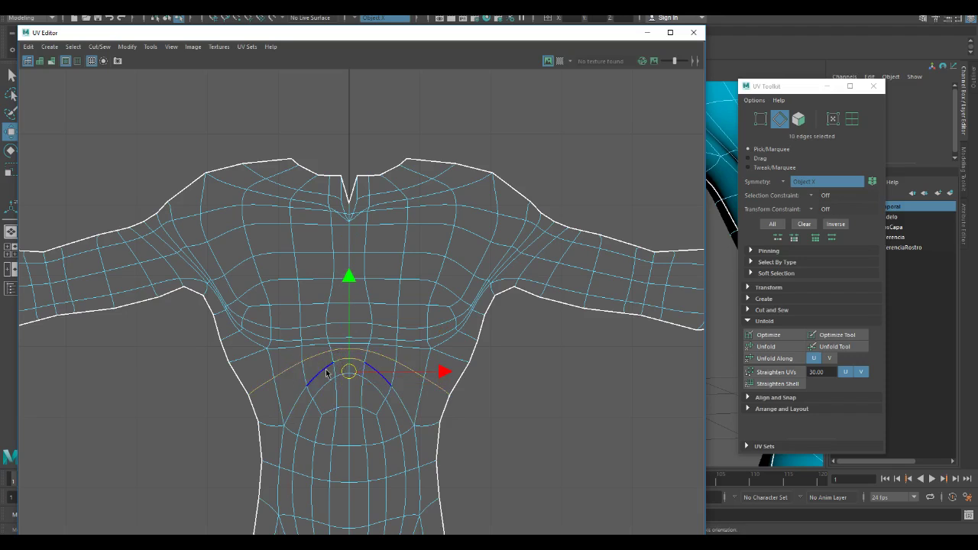
left_click(301, 401, "shift")
left_click(321, 387, "shift")
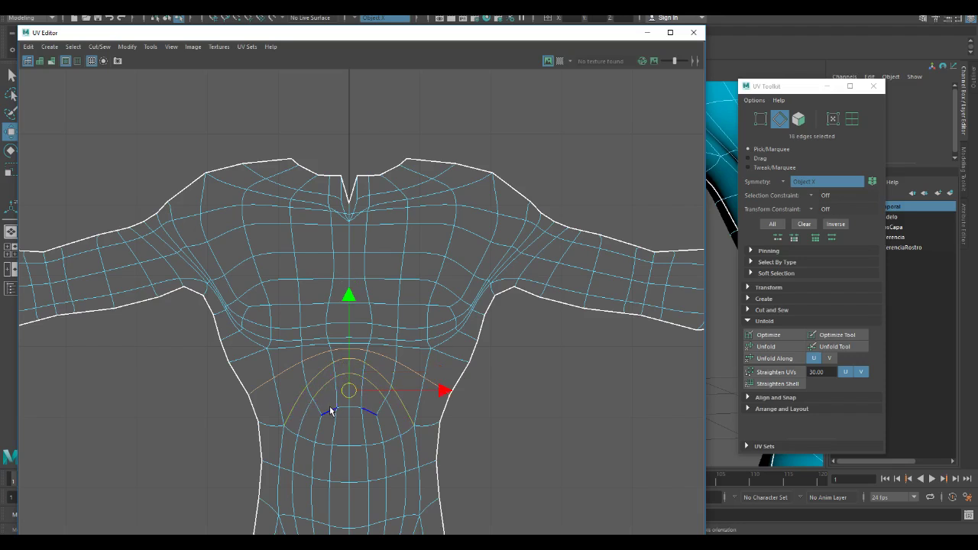
left_click(344, 405, "shift")
mouse_move(348, 298)
left_mouse_down()
mouse_move(349, 315)
mouse_move(348, 304)
left_mouse_up()
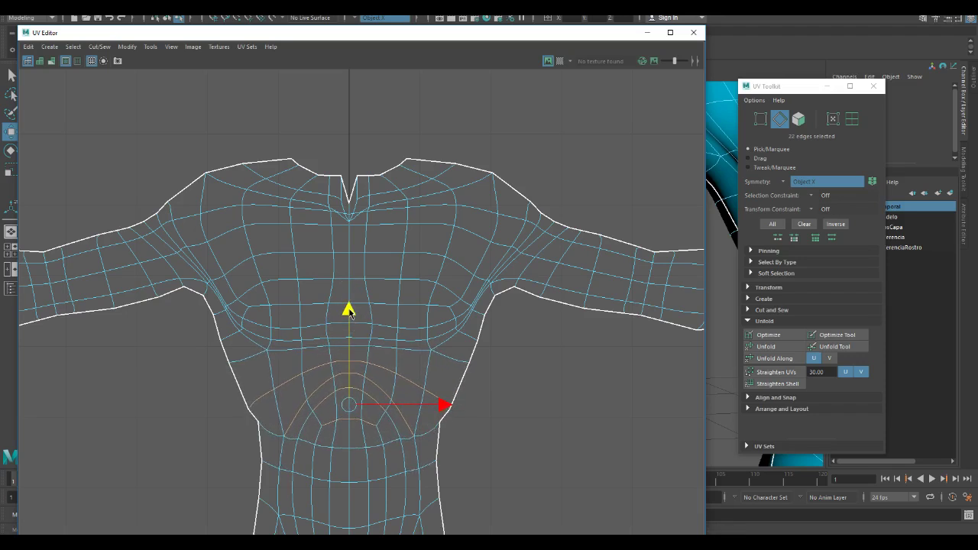
Select the wavy edge row across the waist below the abdominal arches and partly flatten it by scaling vertically
left_click(276, 434)
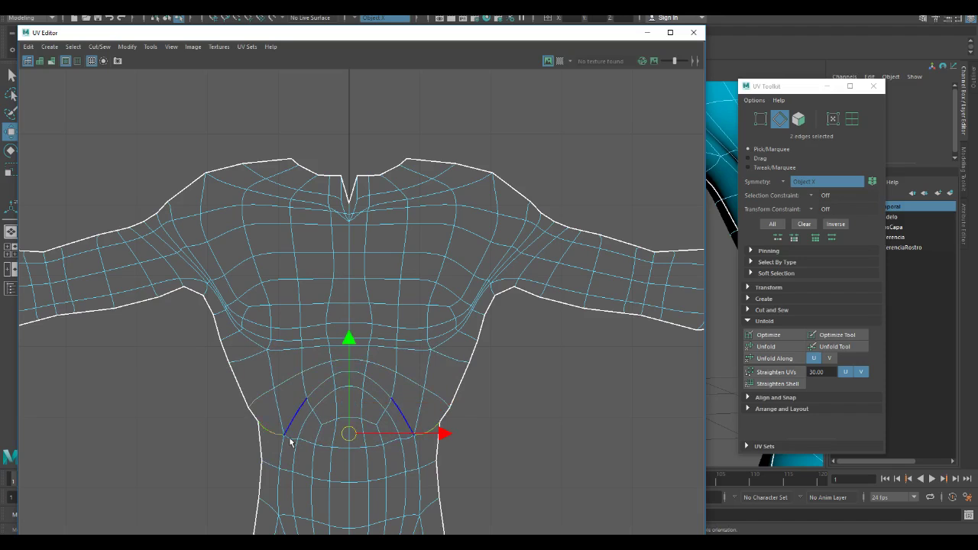
left_click(340, 448, "shift")
key("r")
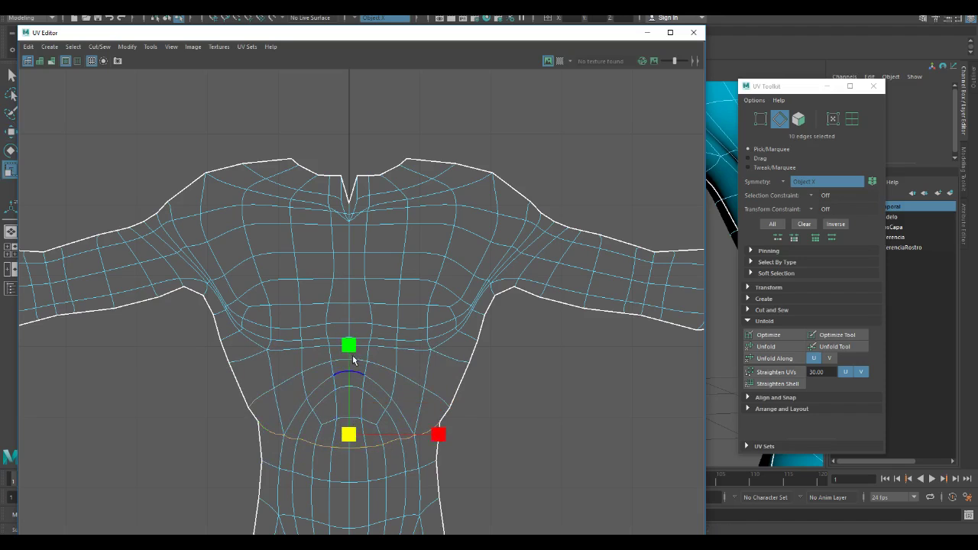
left_click_drag(349, 368, 348, 481)
Move the horizontal edge row below the waist row downward, and lower the waist row to even out their spacing
double_click(273, 463)
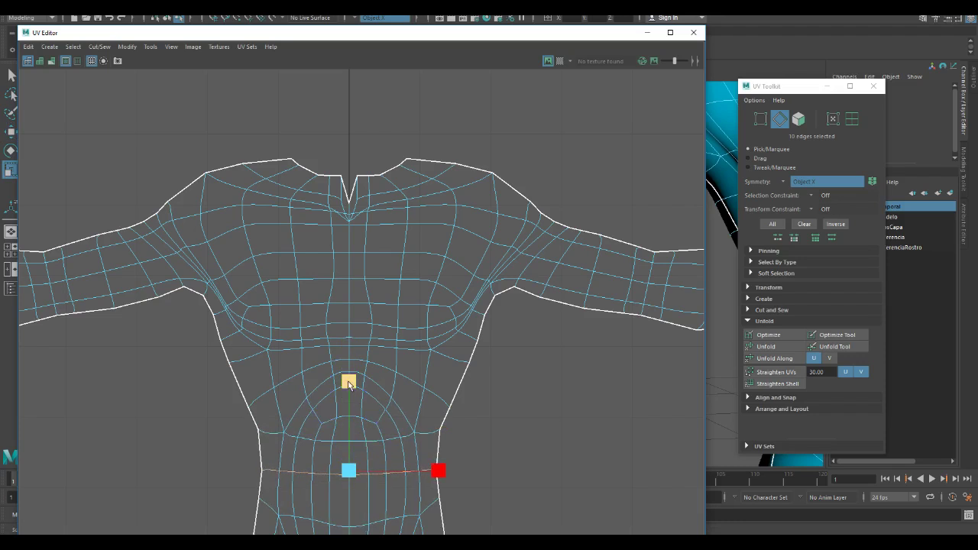
key("w")
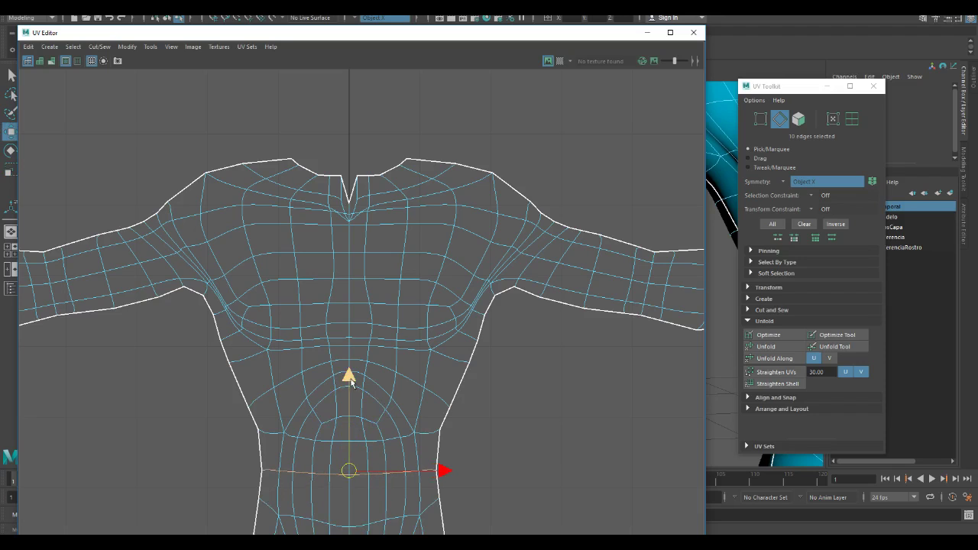
left_click_drag(349, 388, 349, 401)
double_click(271, 436)
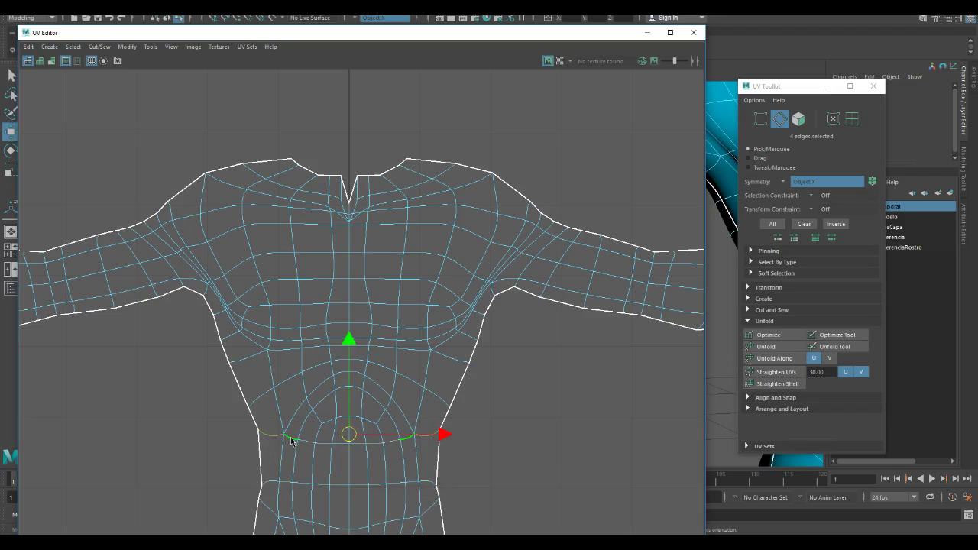
left_click_drag(348, 350, 348, 370)
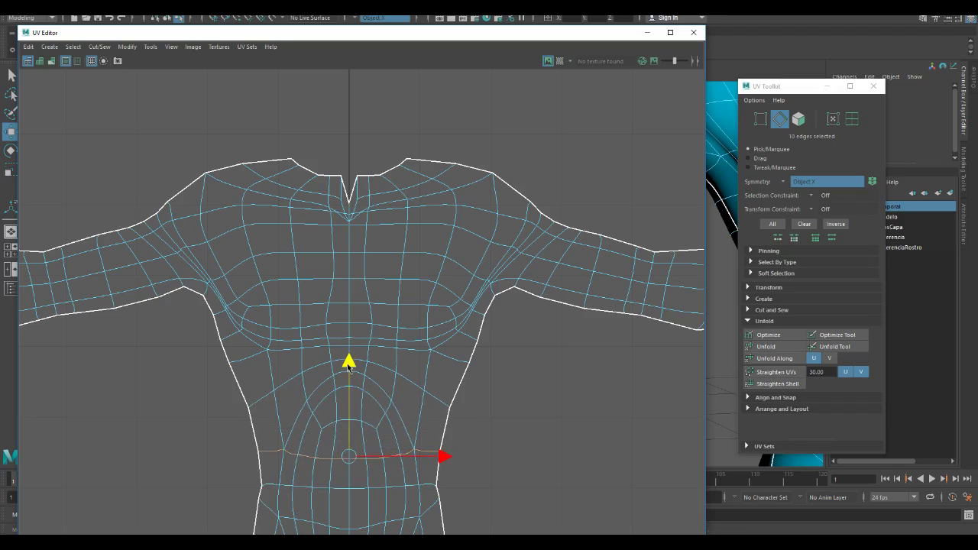
Select the innermost short arch of edges at the abdomen's centre and move it down, and lower the arch above it
left_click(333, 423)
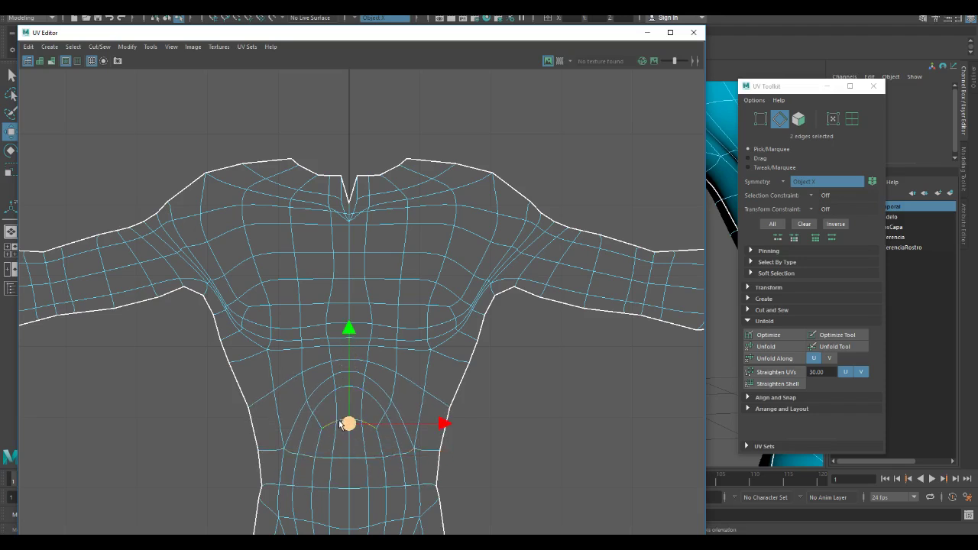
left_click(342, 421, "shift")
left_click_drag(348, 328, 348, 347)
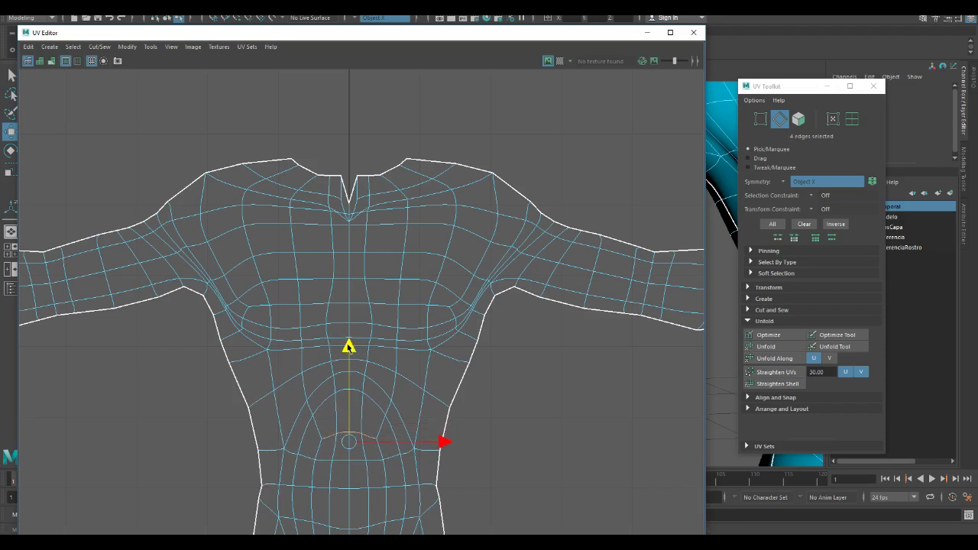
left_click(338, 399)
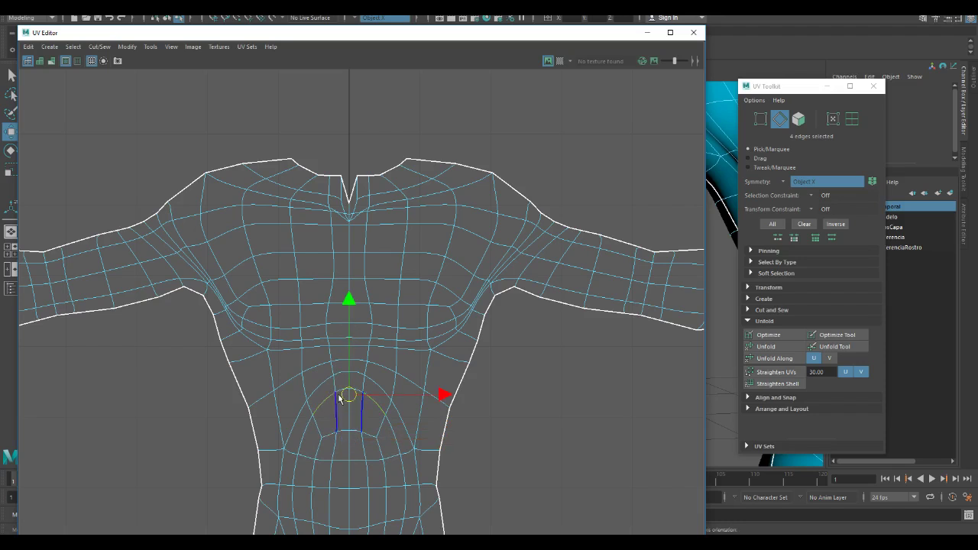
left_click(342, 392, "shift")
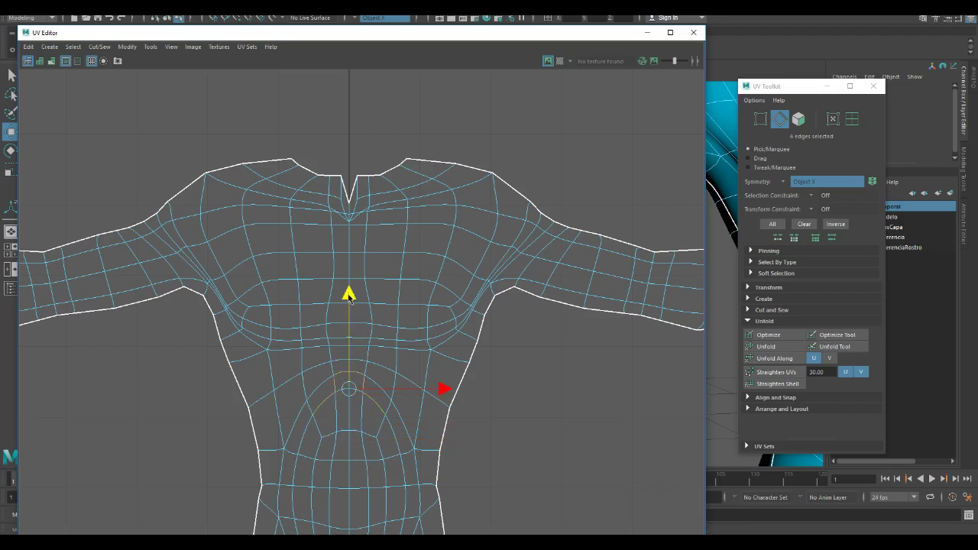
left_click_drag(350, 301, 351, 313)
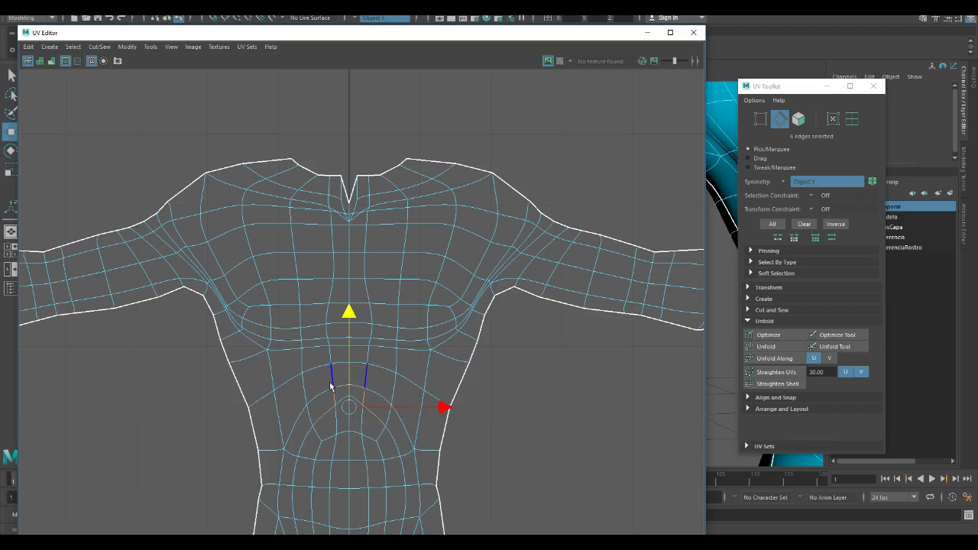
Round off the two innermost arches at the abdomen's centre by lowering the UVs along their tops
right_click_drag(333, 386, 377, 384)
left_click(351, 397)
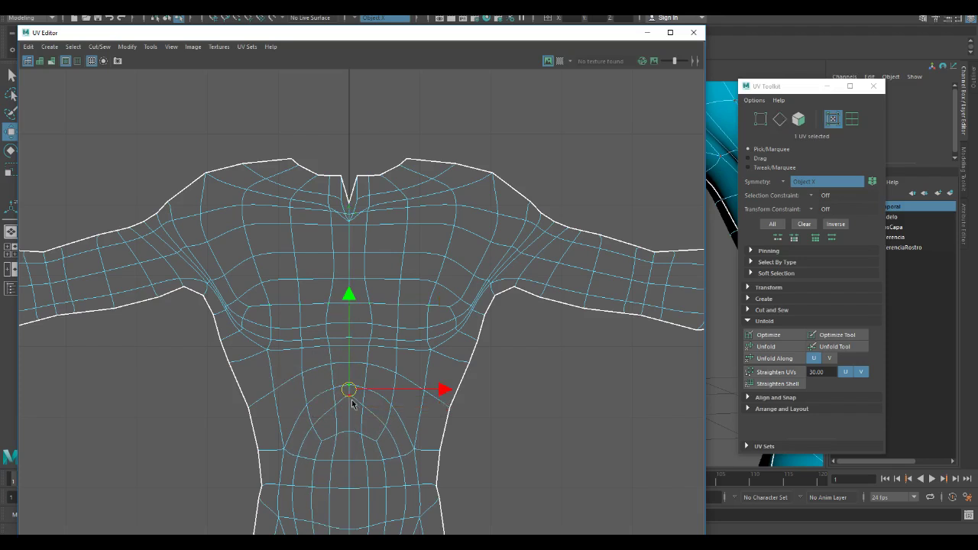
left_click_drag(352, 403, 351, 395)
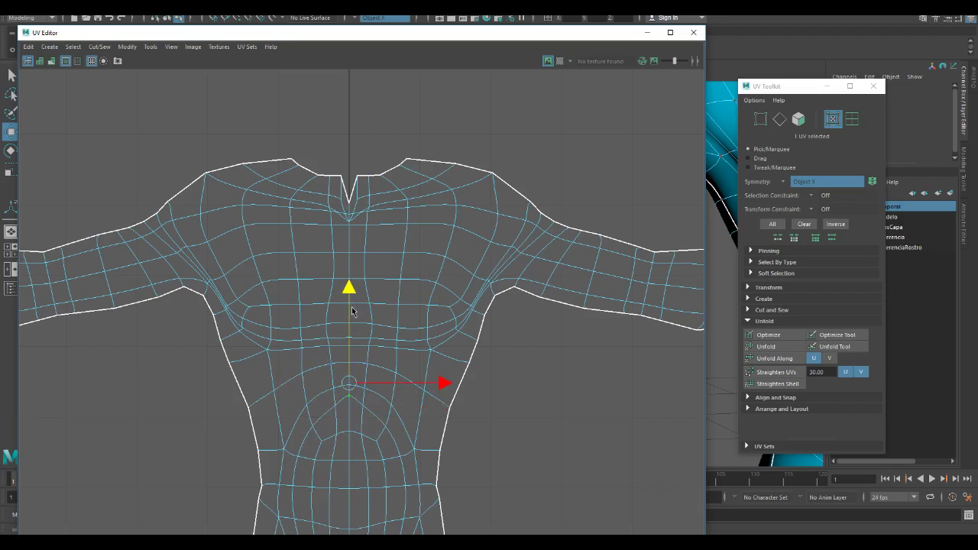
left_click_drag(351, 309, 351, 317)
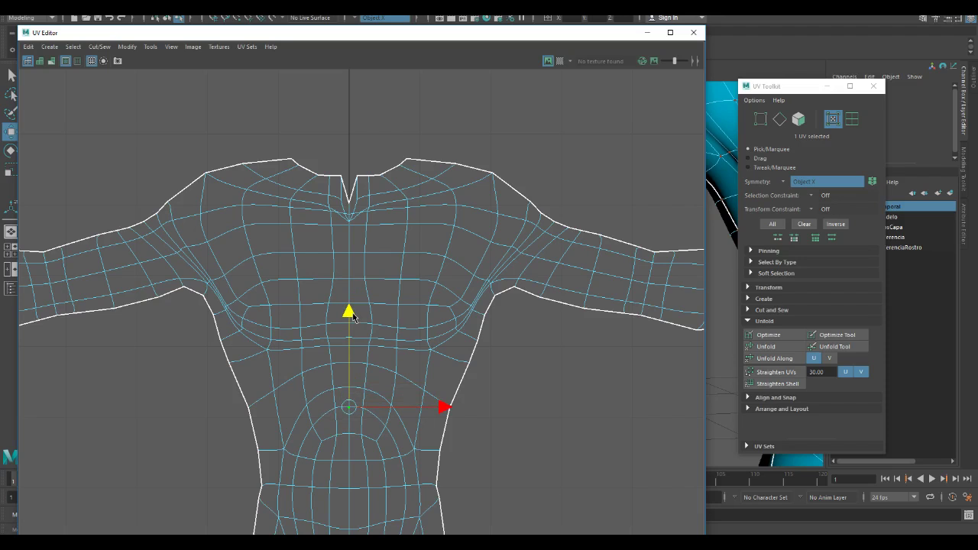
left_click(335, 408)
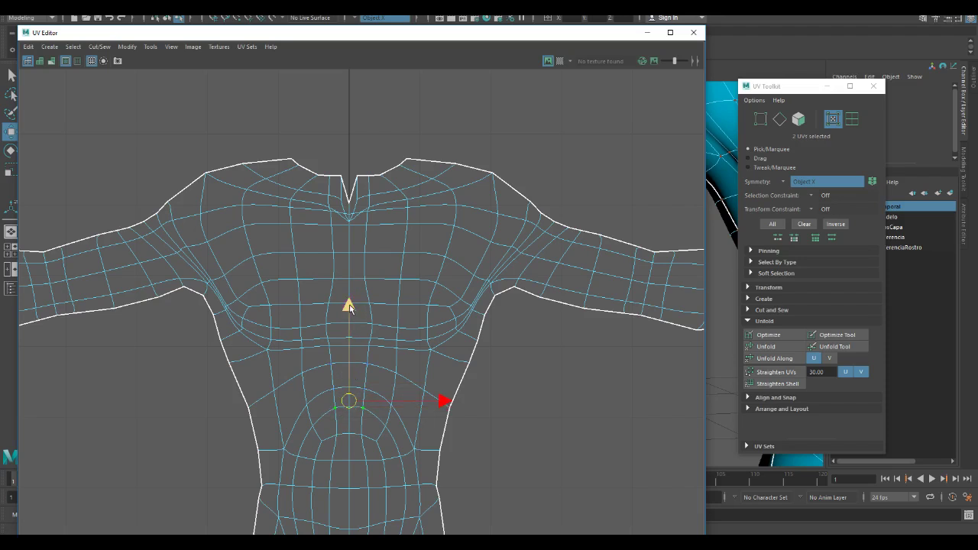
left_click_drag(349, 309, 350, 313)
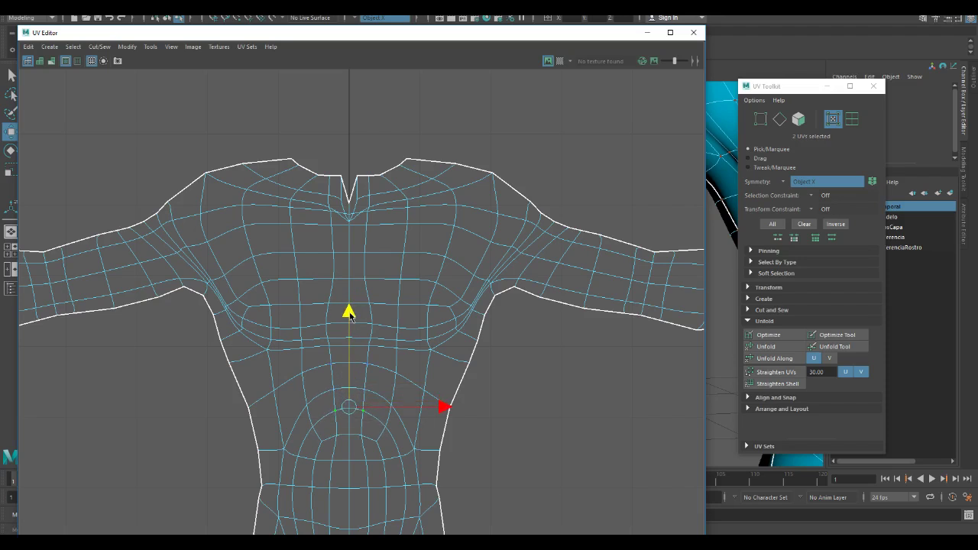
key("ctrl+z")
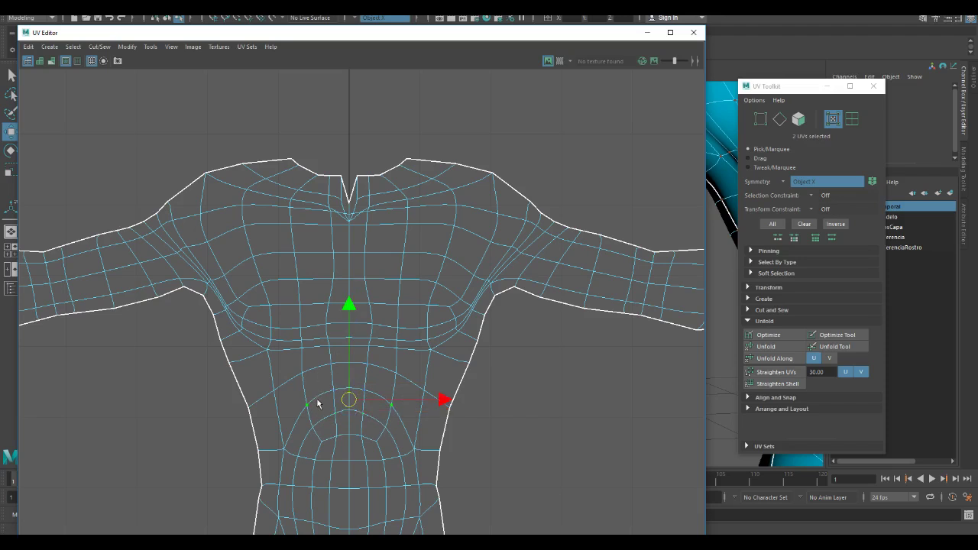
left_click_drag(342, 373, 354, 389, "shift")
left_click_drag(347, 302, 347, 311)
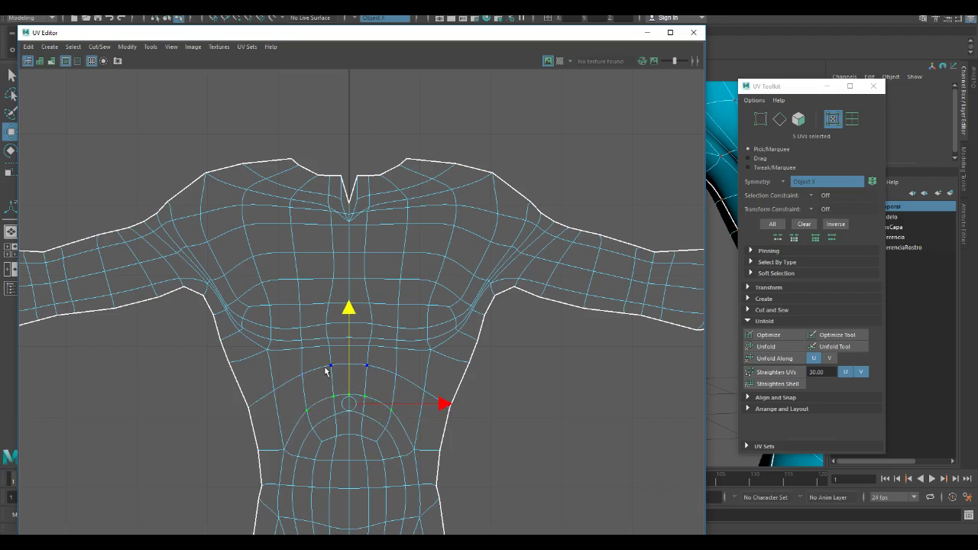
Select the wide arched edge row above the central abdominal arches and partly flatten it by scaling vertically
right_click_drag(324, 371, 328, 337)
double_click(262, 398)
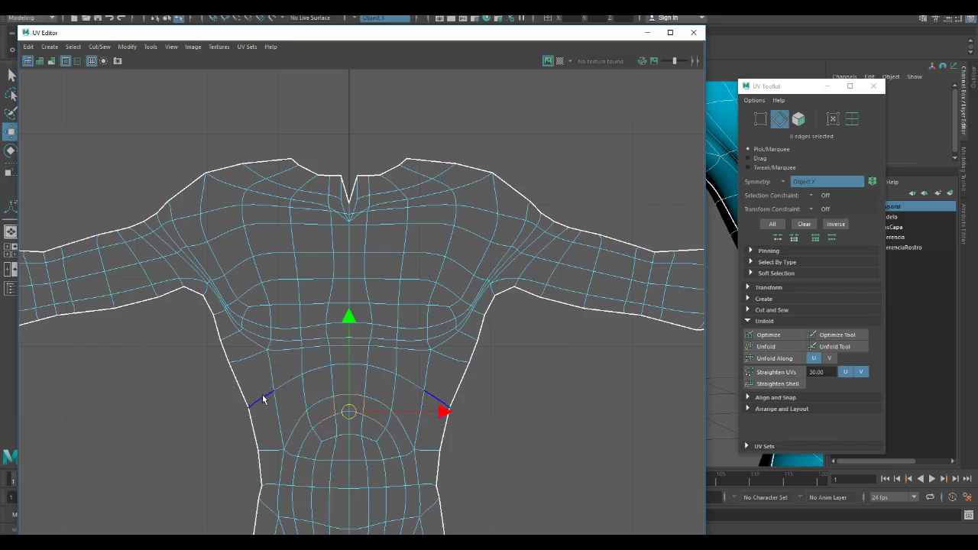
left_click_drag(348, 304, 349, 348)
key("r")
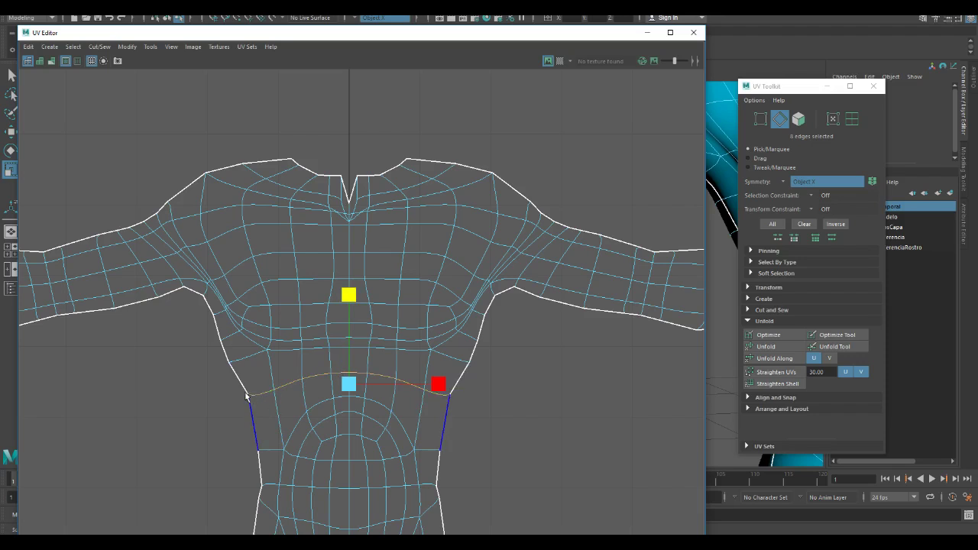
Select the outline UVs at both ends of the flattened abdominal row and scale them outward horizontally
right_click_drag(249, 385, 287, 384)
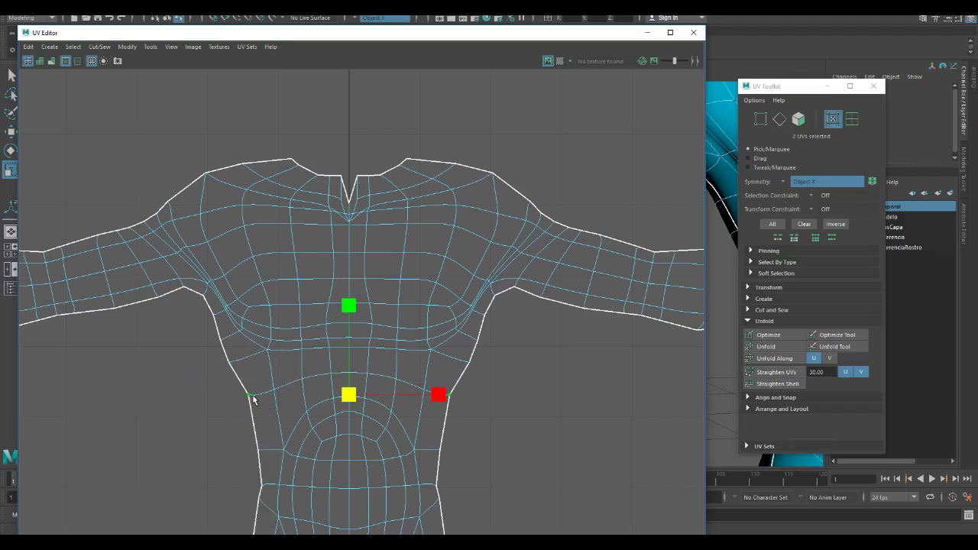
key("w")
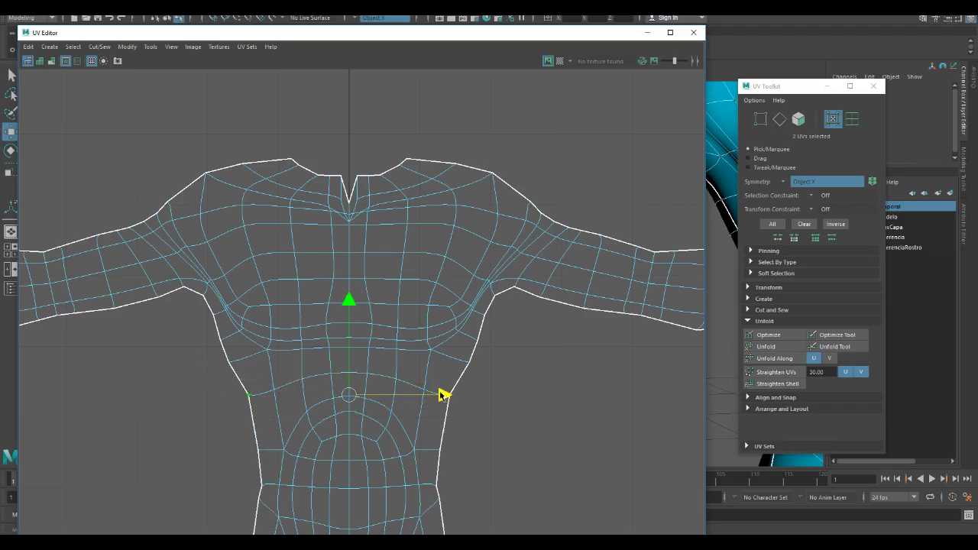
left_click_drag(440, 391, 434, 391)
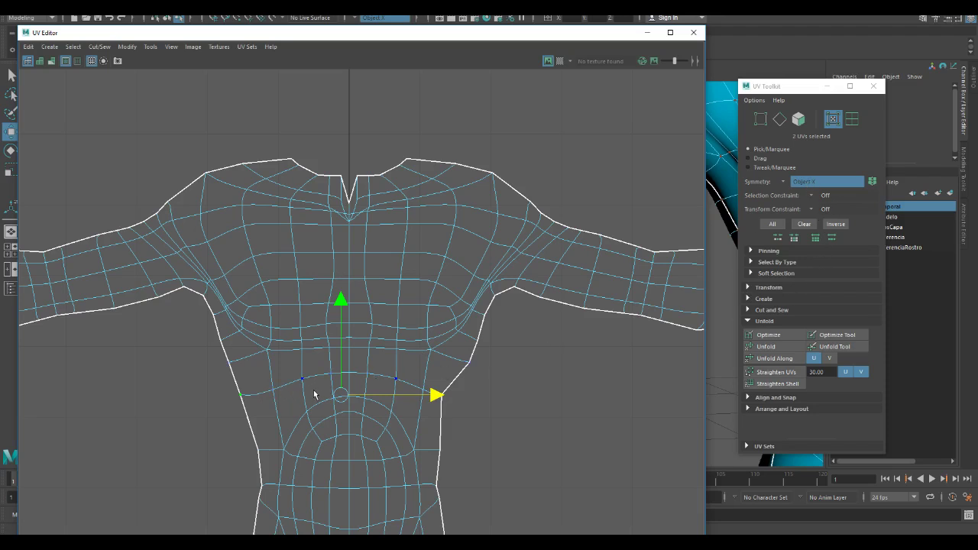
key("ctrl+z")
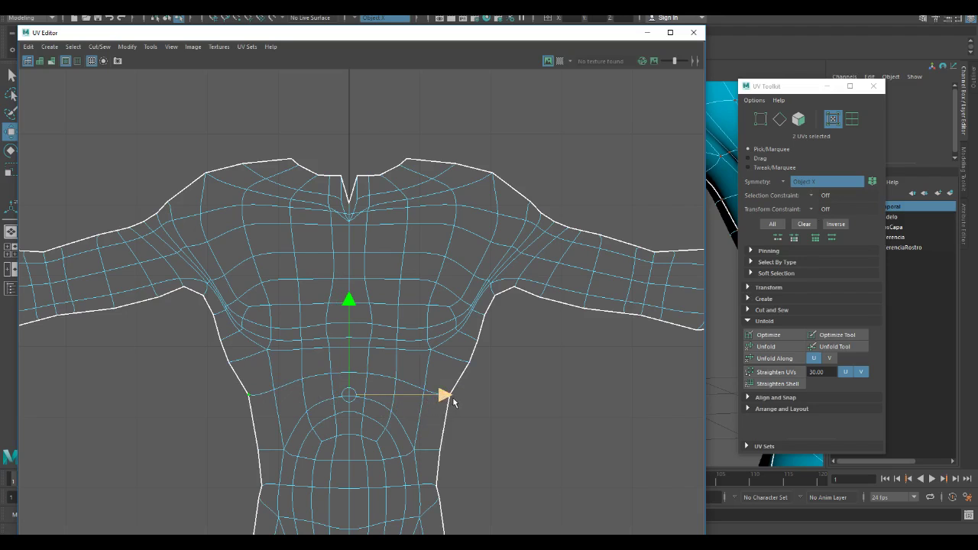
key("r")
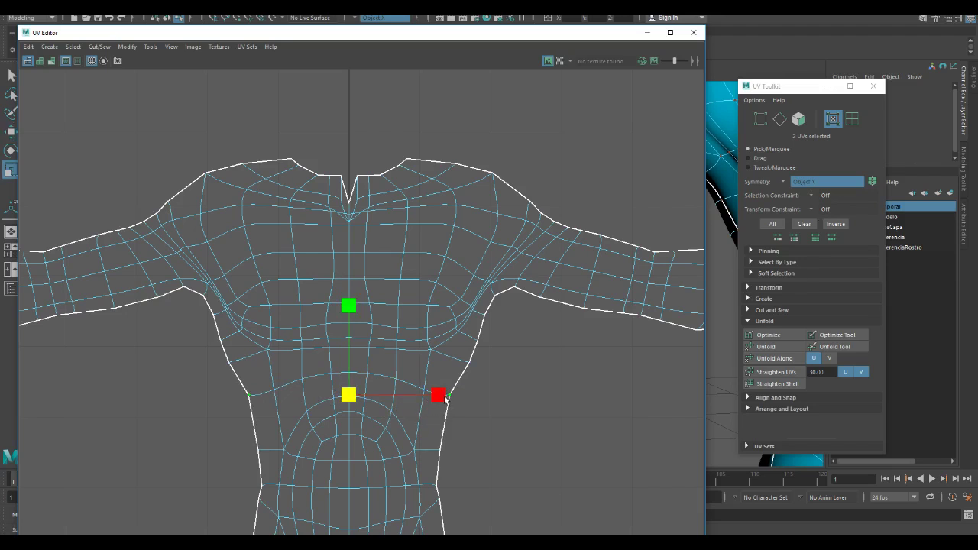
left_click_drag(443, 397, 449, 401)
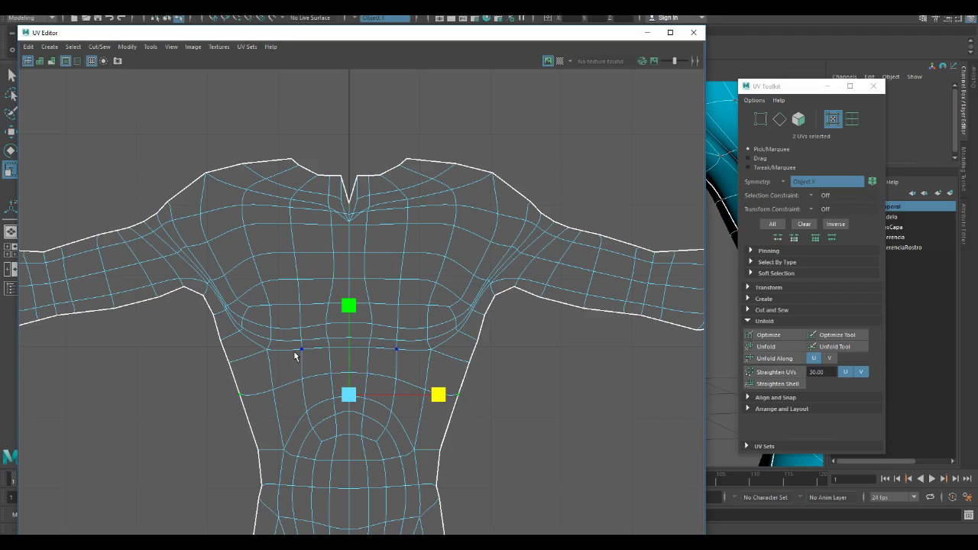
Move the edge row just above the flattened abdominal row downward, and lower both rows together to even out the spacing
right_click_drag(295, 355, 299, 330, "ctrl")
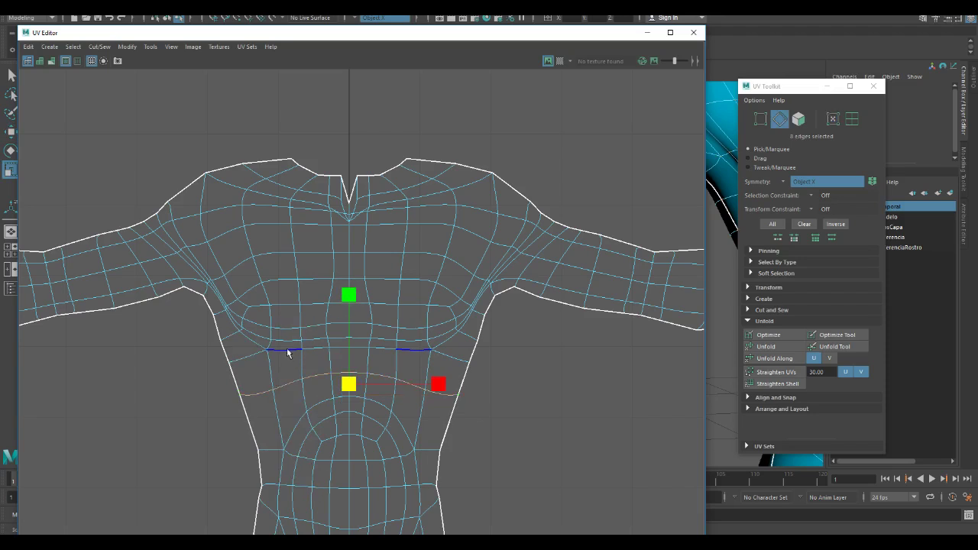
left_click(335, 354, "shift")
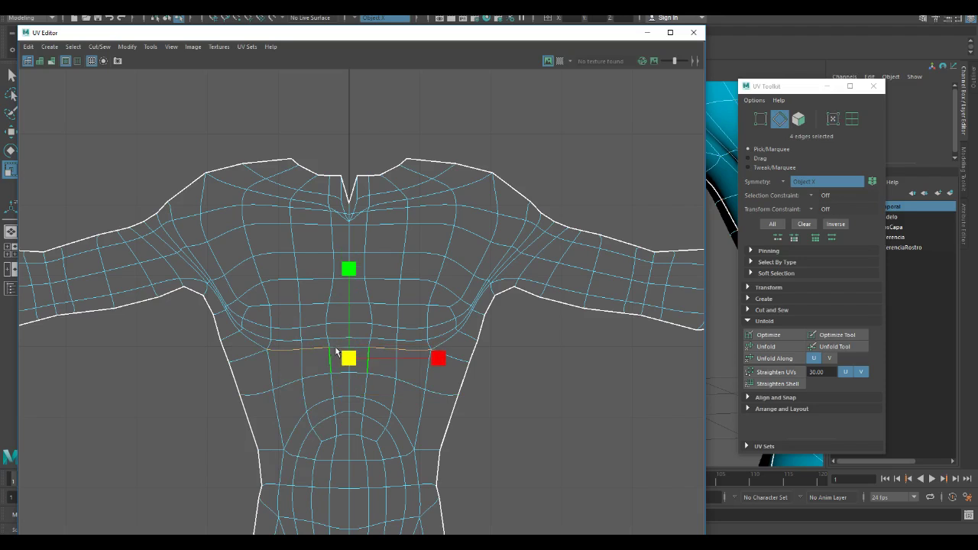
left_click(256, 360, "shift")
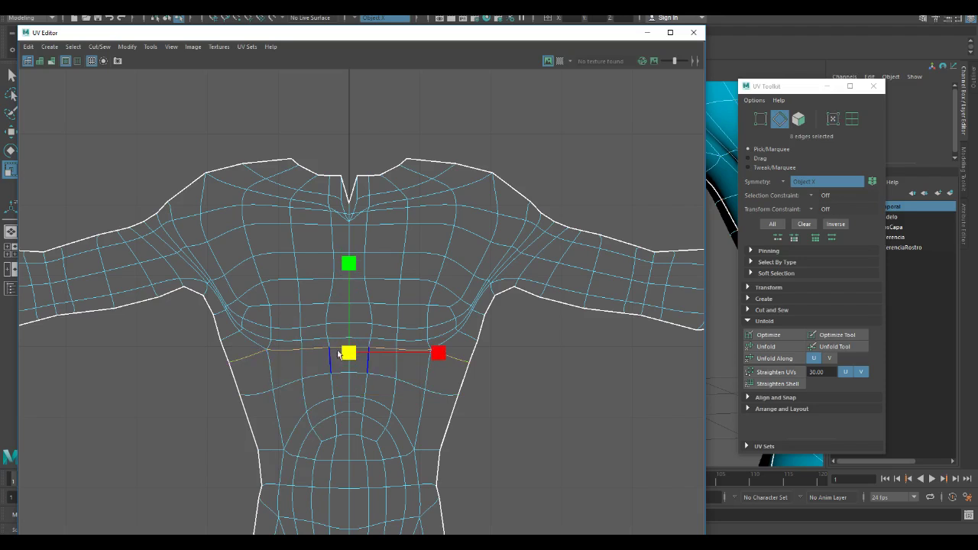
key("w")
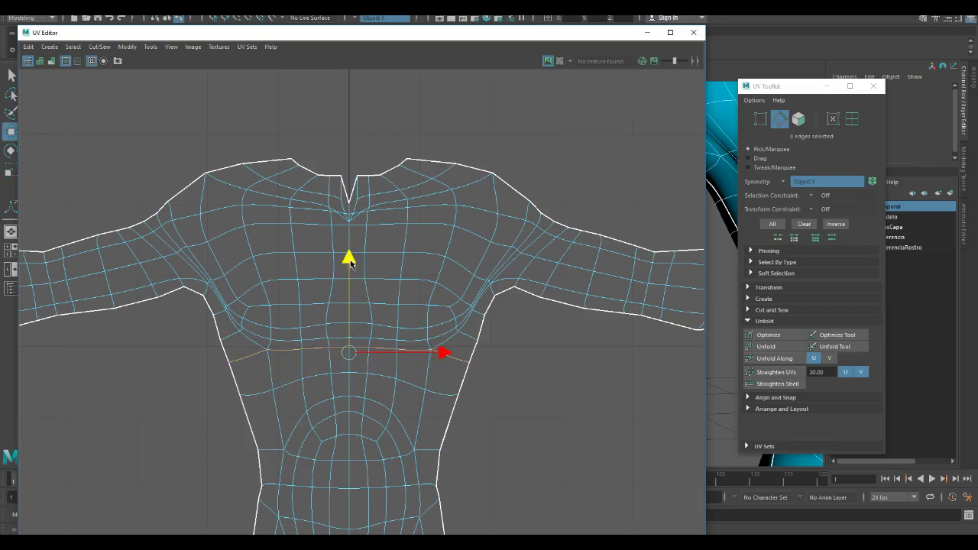
left_click_drag(351, 260, 351, 269)
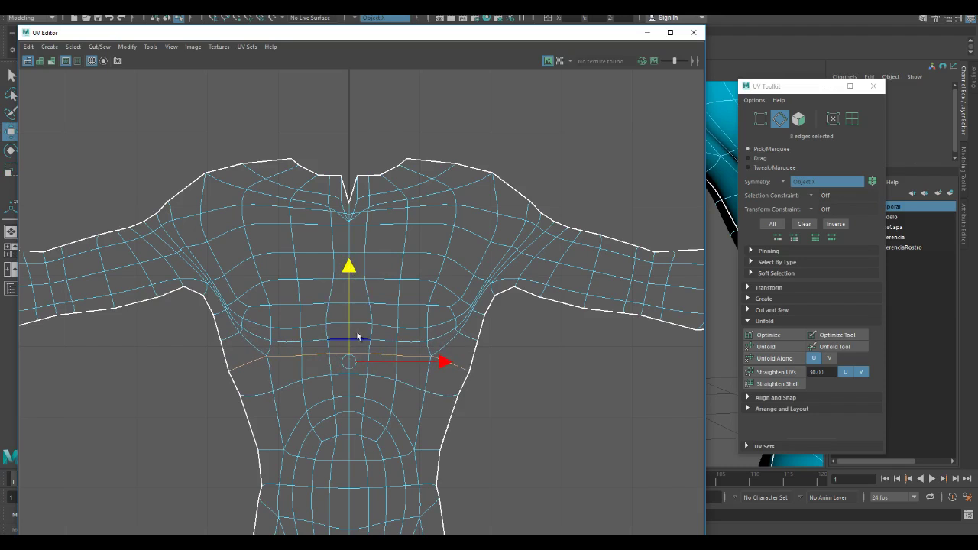
double_click(284, 390, "shift")
left_click_drag(351, 281, 351, 288)
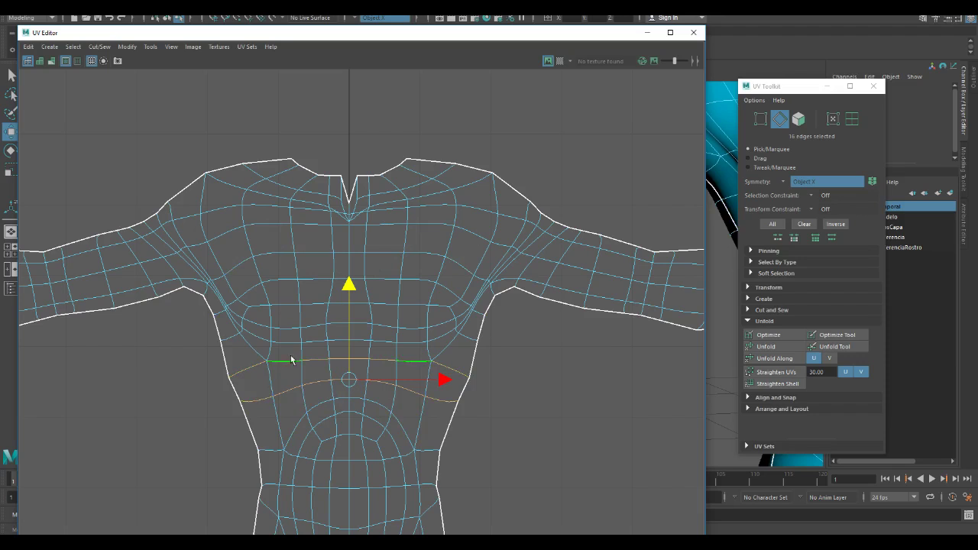
Examine where the transform manipulator sits for the selected armpit edges, and look over the neighbouring body shell
left_click(200, 295)
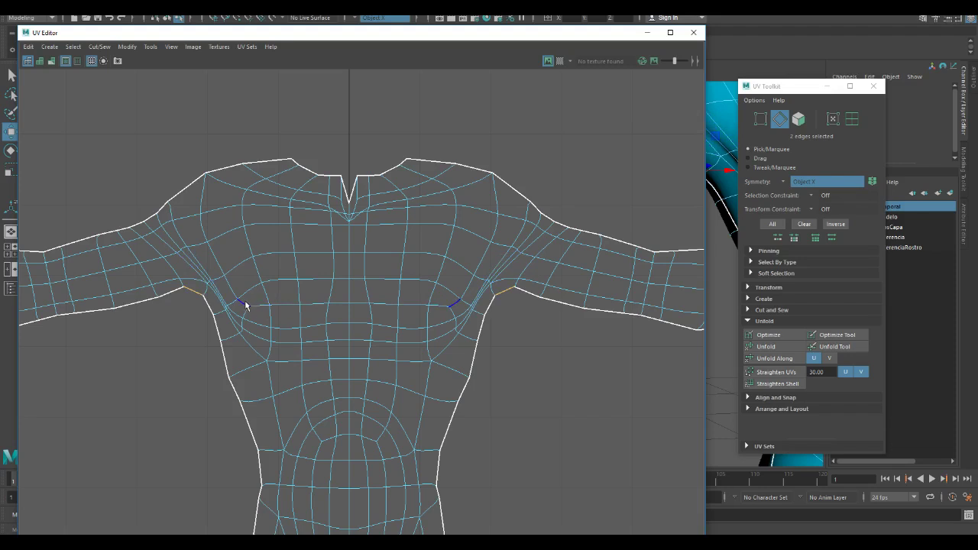
scroll(299, 312, "down", 2)
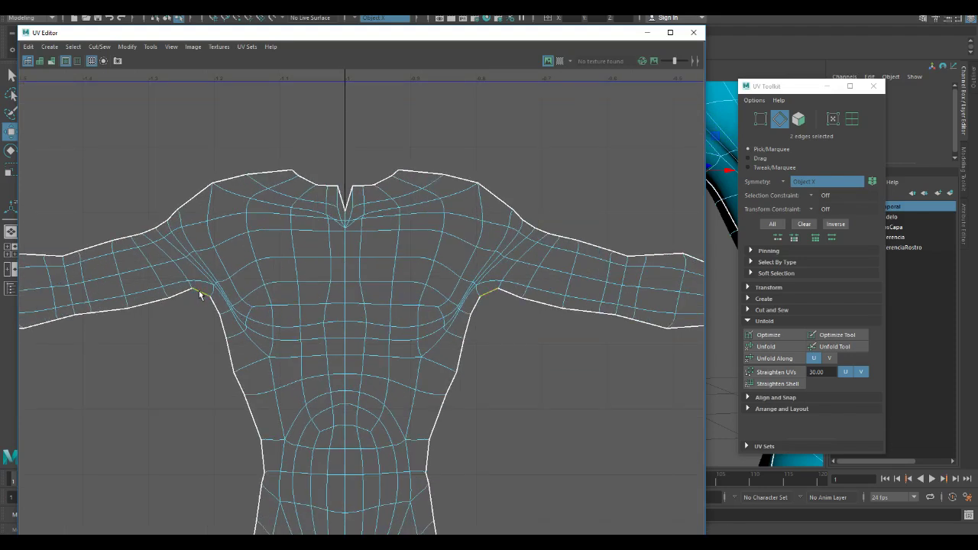
key("e")
scroll(229, 305, "down", 3)
scroll(268, 316, "up", 2)
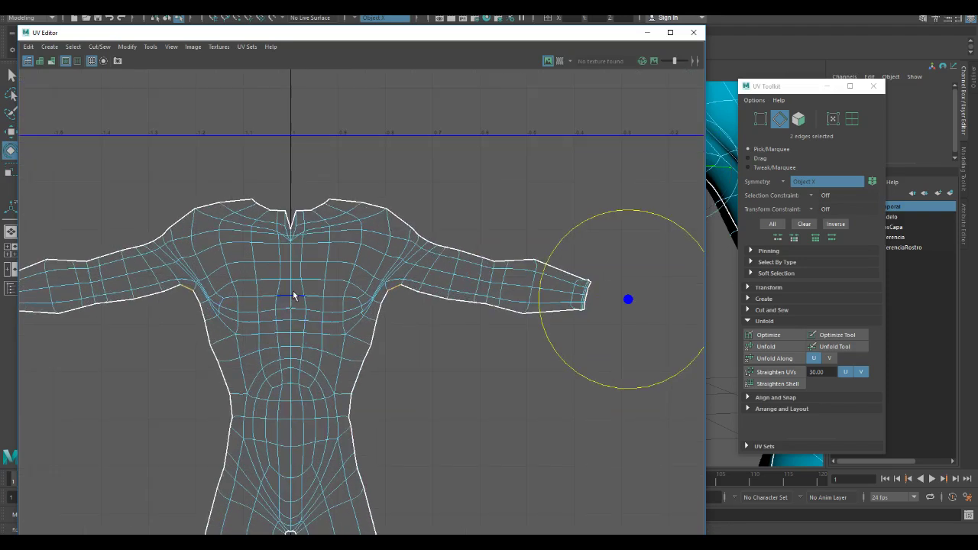
left_click(293, 296)
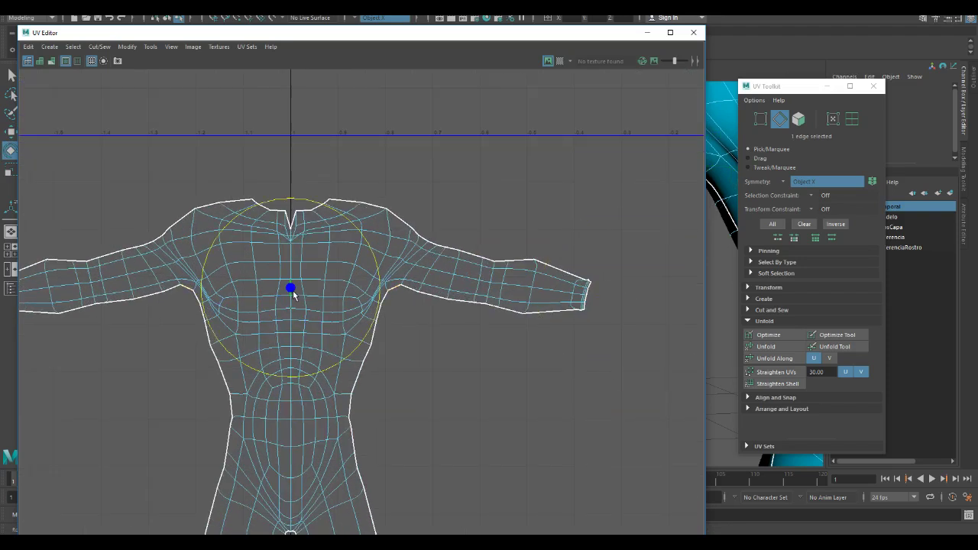
left_click(188, 287)
key("w")
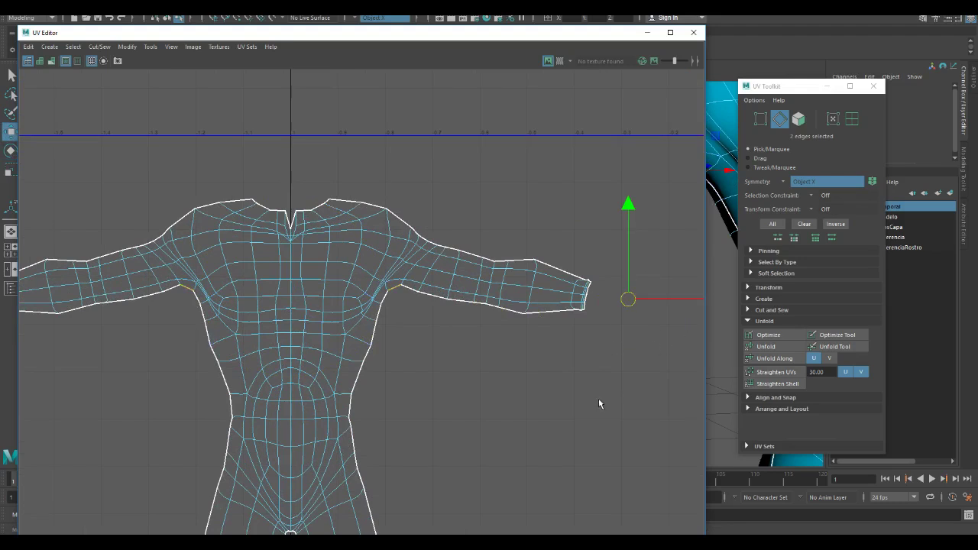
scroll(599, 393, "down", 2)
middle_click_drag(569, 337, 280, 309, "alt")
middle_click_drag(513, 343, 395, 333, "alt")
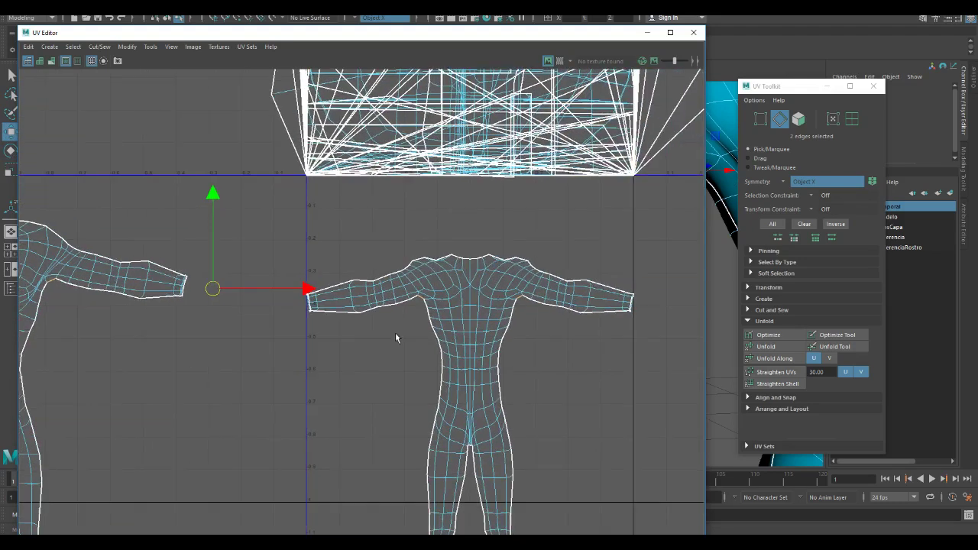
middle_click_drag(122, 344, 460, 340, "alt")
scroll(319, 285, "up", 5)
middle_click_drag(310, 398, 293, 430, "alt")
scroll(325, 443, "up", 2)
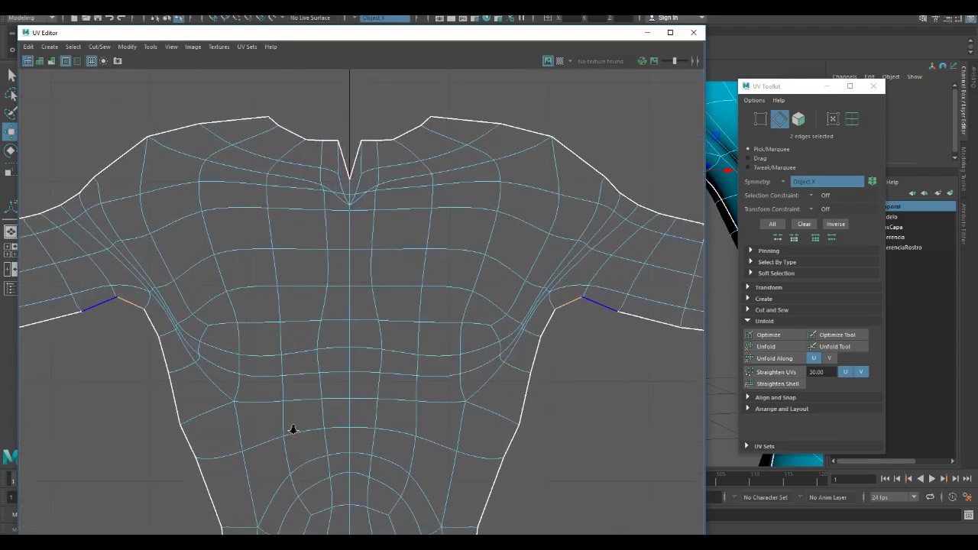
Select the two UVs on the shell outline at each armpit and move them downward together
right_click_drag(232, 289, 276, 289)
left_click(147, 308)
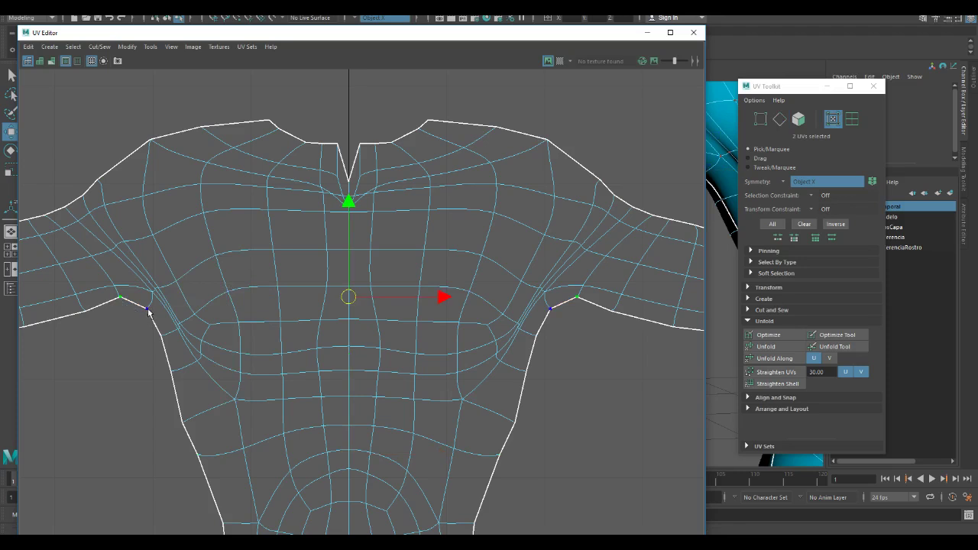
left_click(148, 310, "shift")
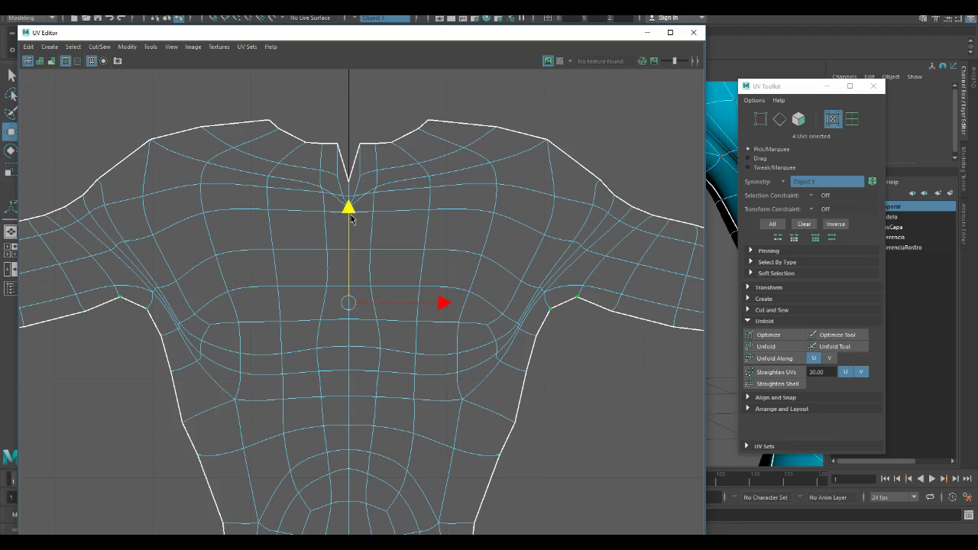
mouse_move(351, 218)
left_mouse_down()
mouse_move(352, 232)
mouse_move(352, 223)
left_mouse_up()
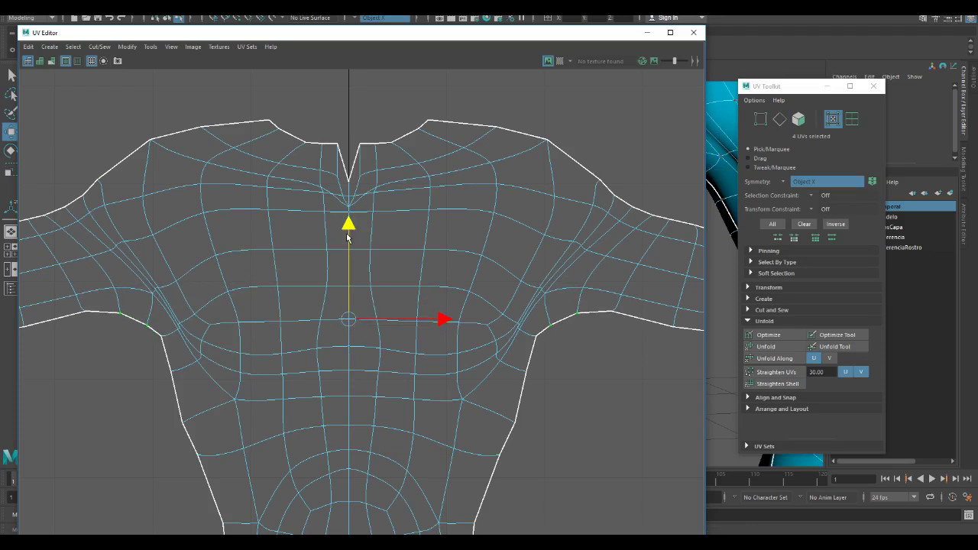
Move the inner UV just above each armpit downward and scale the symmetric pair slightly outward horizontally
left_click(151, 299)
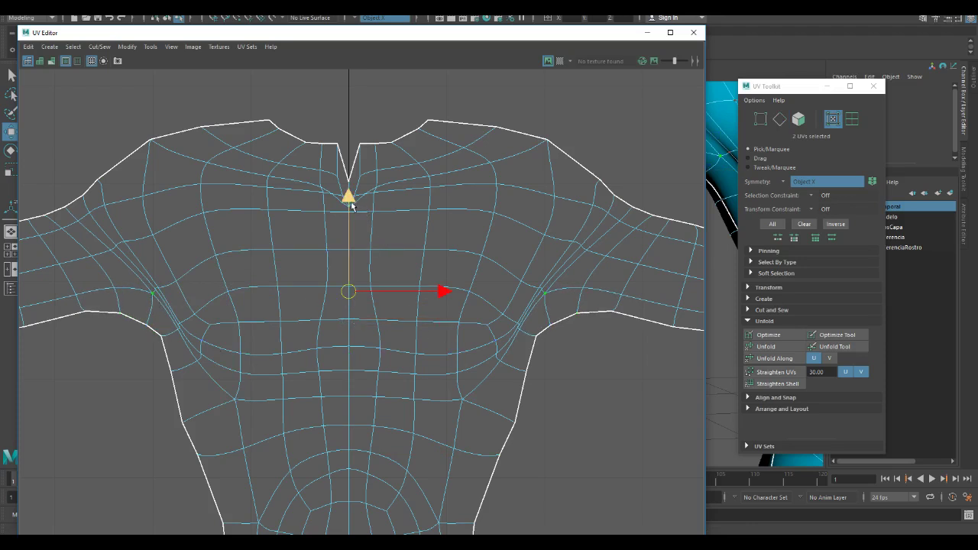
left_click_drag(350, 208, 351, 226)
key("r")
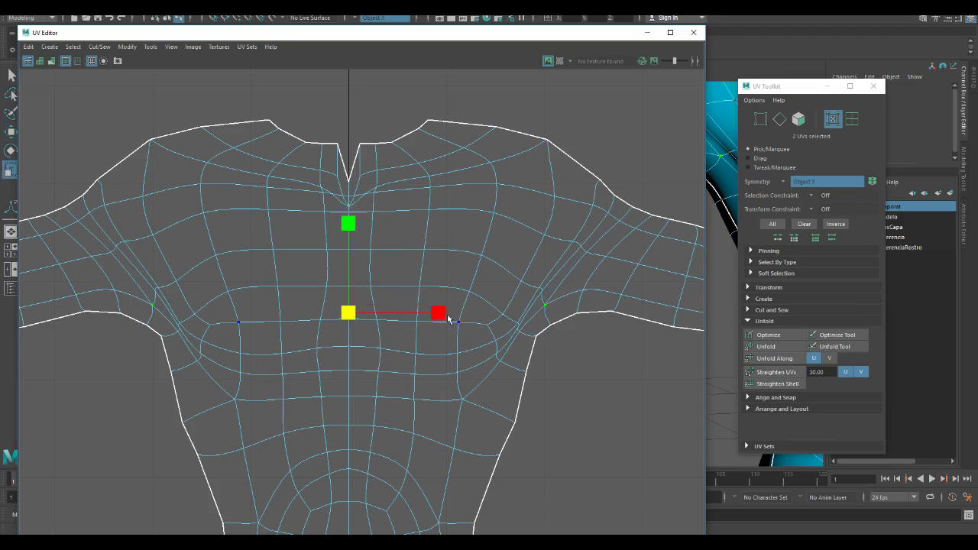
left_click(438, 313)
left_click_drag(443, 318, 449, 320)
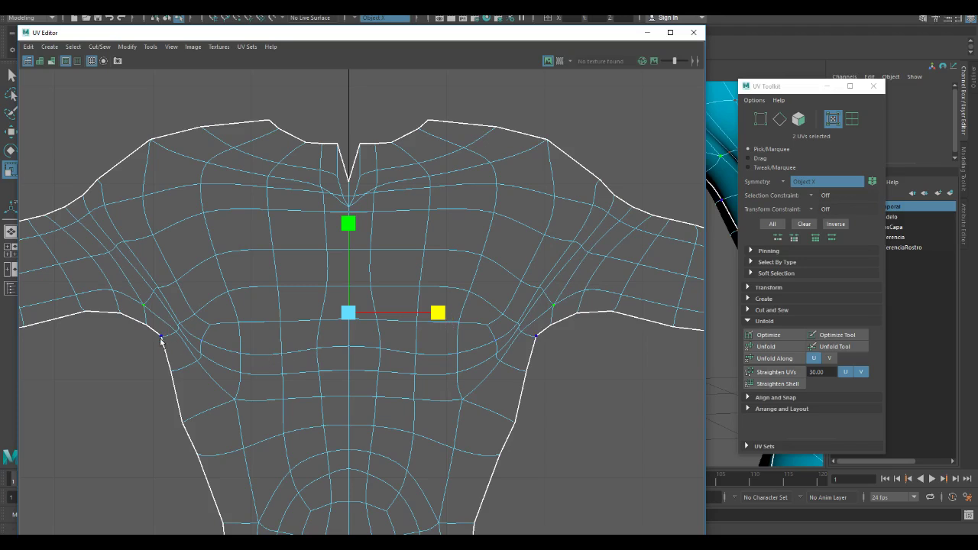
Move the outline UV at each armpit slightly downward, and lower the neighbouring inner UV pair as well
left_click(335, 339)
left_click(161, 337)
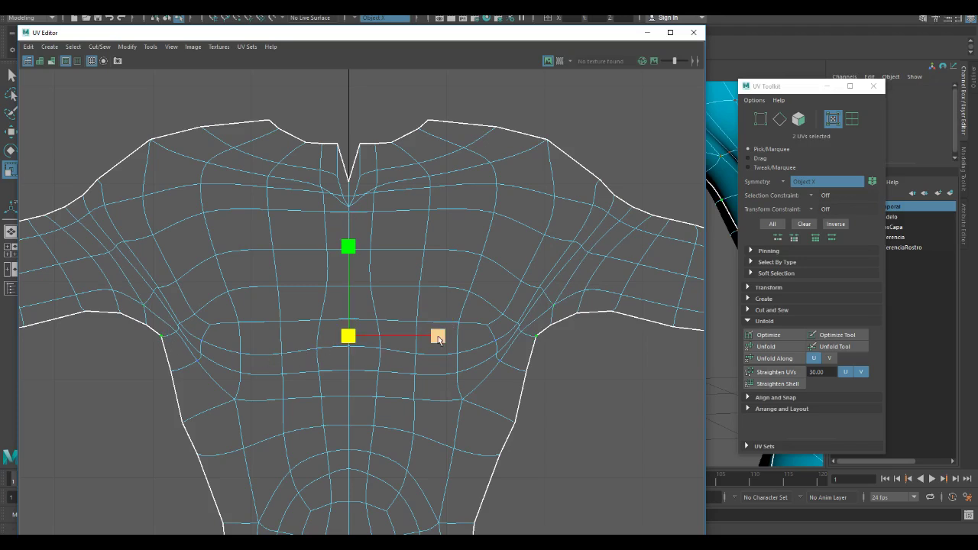
mouse_move(439, 342)
left_mouse_down()
mouse_move(450, 343)
mouse_move(441, 345)
left_mouse_up()
key("w")
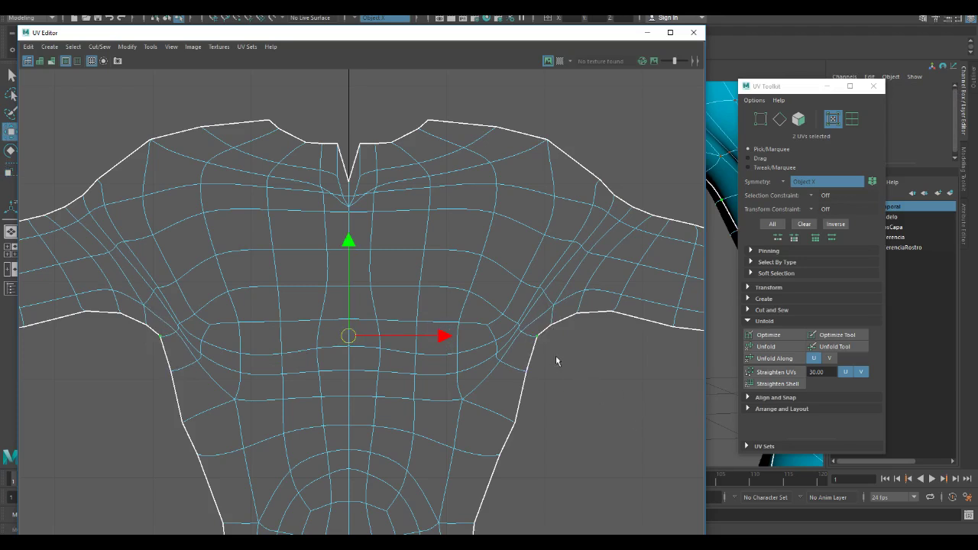
left_click_drag(349, 243, 362, 260)
left_click(176, 336)
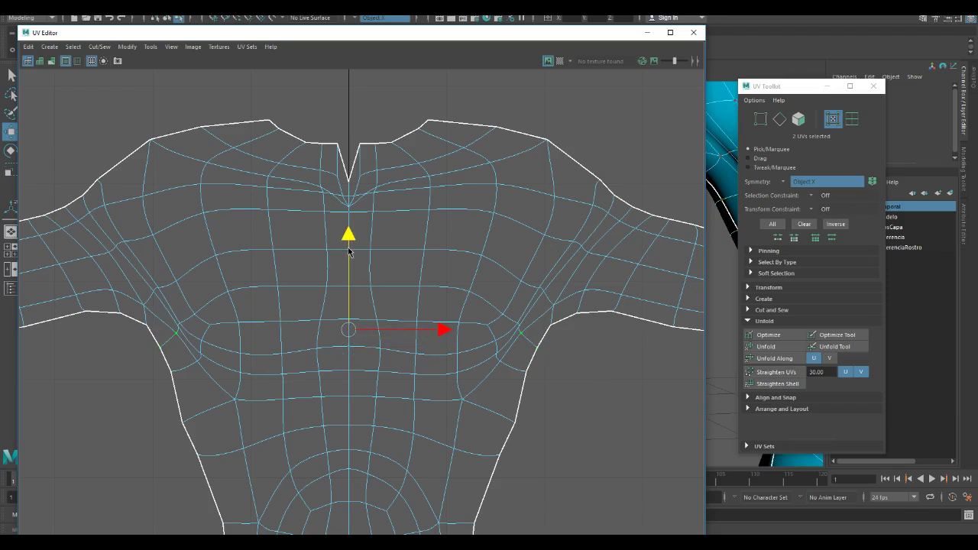
left_click_drag(349, 245, 349, 262)
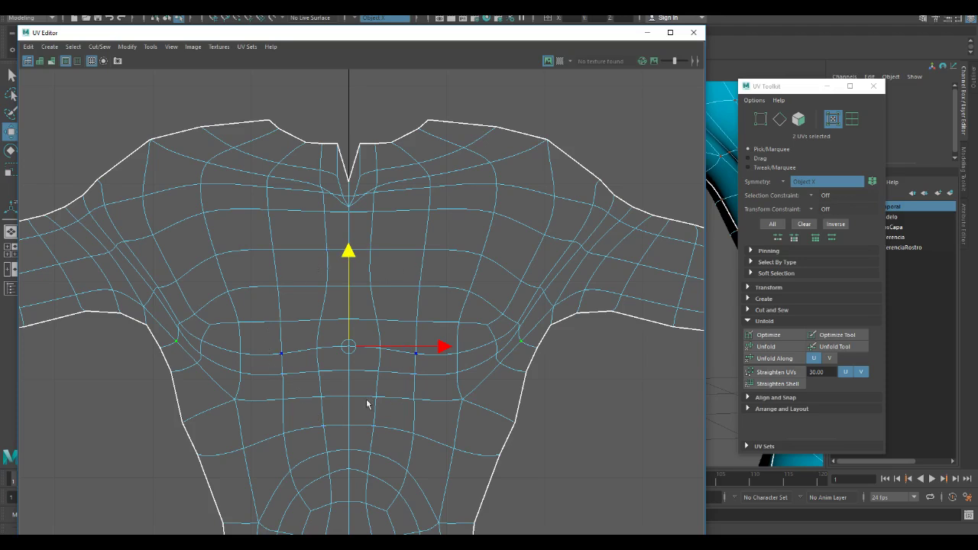
Move the UV at the tip of the central neckline notch upward to level it with the collar edge
left_click(350, 180)
left_click_drag(348, 85, 348, 56)
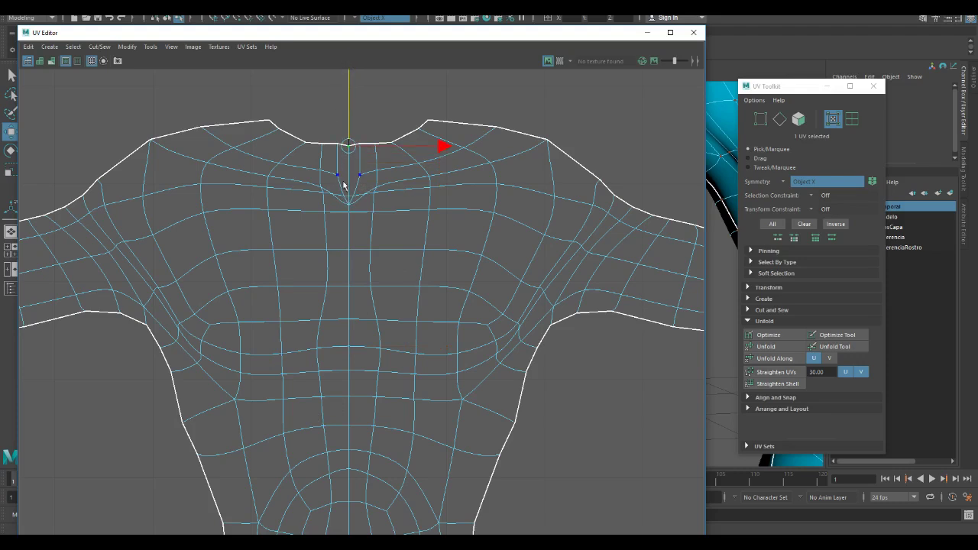
scroll(466, 278, "down", 10)
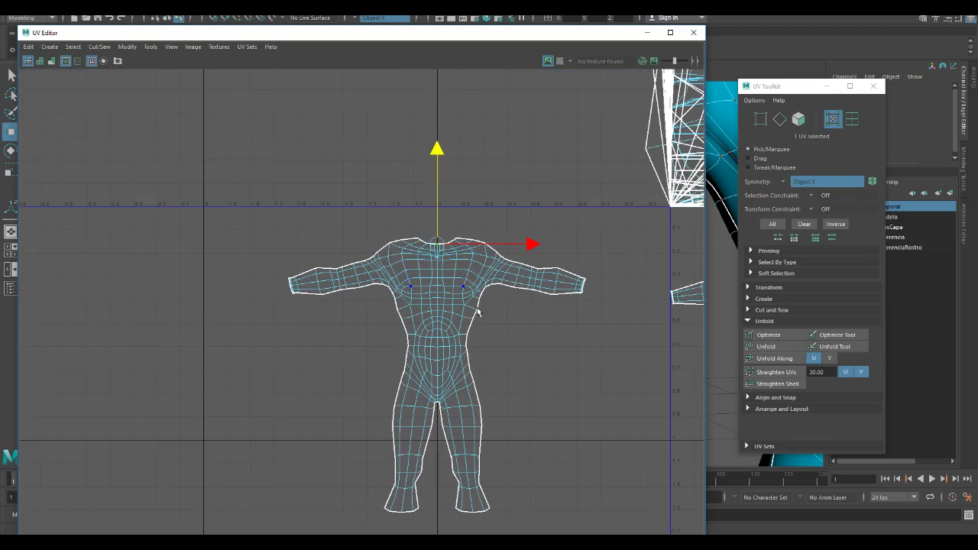
Examine the front and back body UV shells side by side, along with the overlapping UVs that are still unmapped
middle_click_drag(480, 306, 317, 270, "alt")
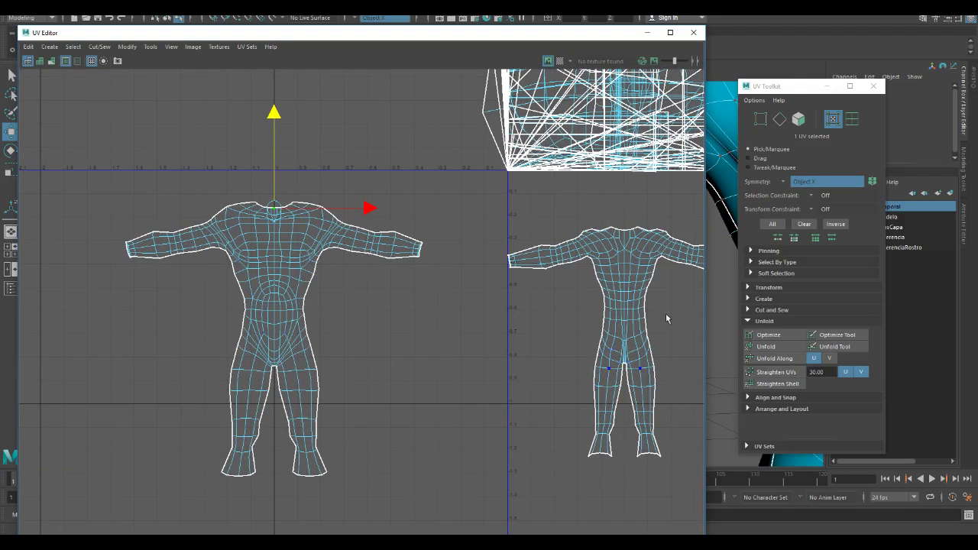
middle_click_drag(586, 294, 490, 305, "alt")
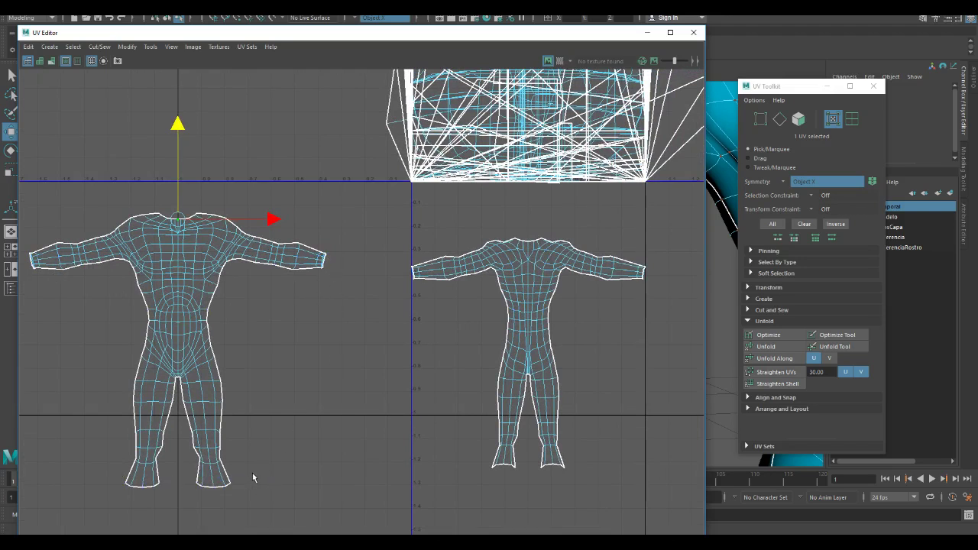
scroll(219, 311, "up", 3)
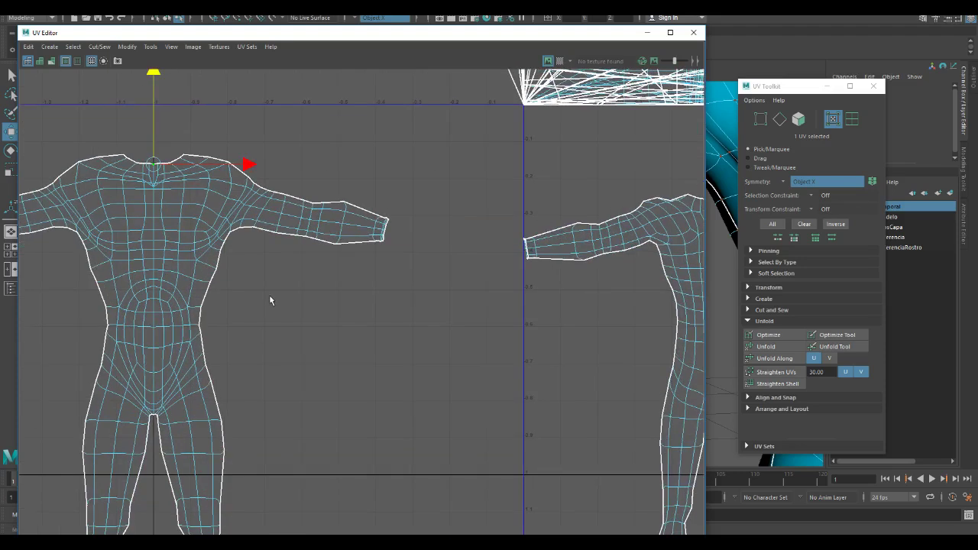
middle_click_drag(269, 294, 274, 329, "alt")
scroll(275, 334, "up", 3)
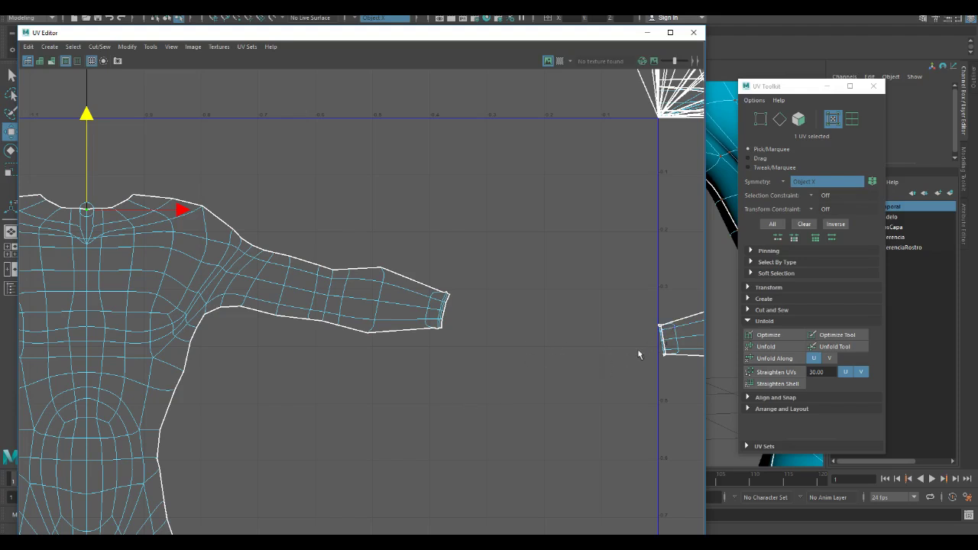
right_click_drag(560, 362, 493, 388, "alt")
middle_click_drag(492, 389, 417, 369, "alt")
right_click_drag(417, 369, 368, 321, "alt")
right_click_drag(547, 418, 504, 435, "alt")
middle_click_drag(449, 419, 321, 288, "alt")
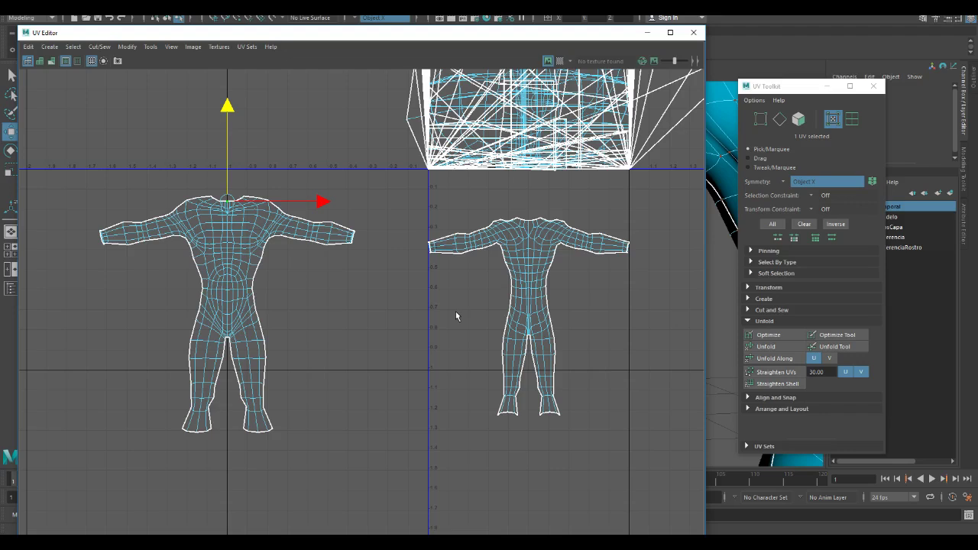
right_click_drag(483, 316, 304, 231, "alt")
middle_click_drag(373, 281, 274, 367, "alt")
right_click_drag(451, 369, 325, 290, "alt")
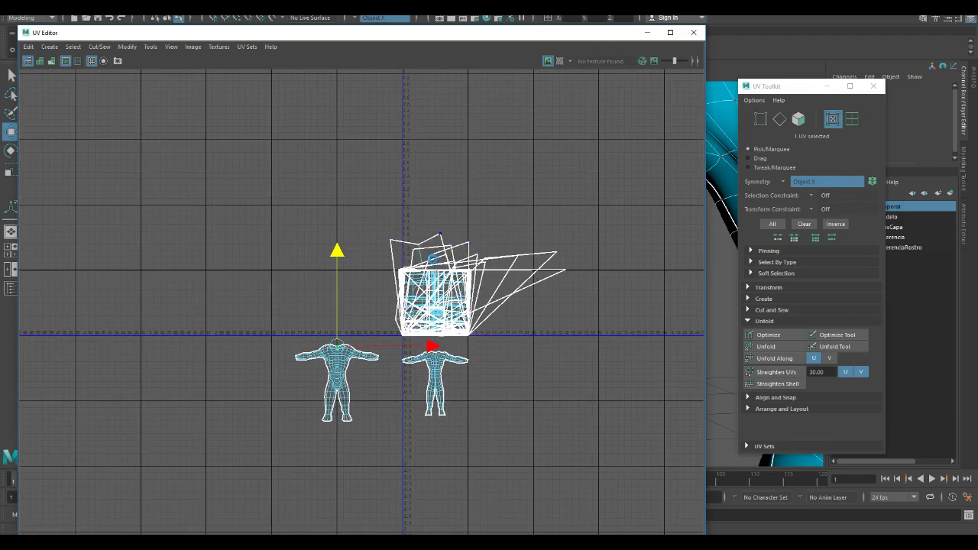
scroll(333, 240, "up", 2)
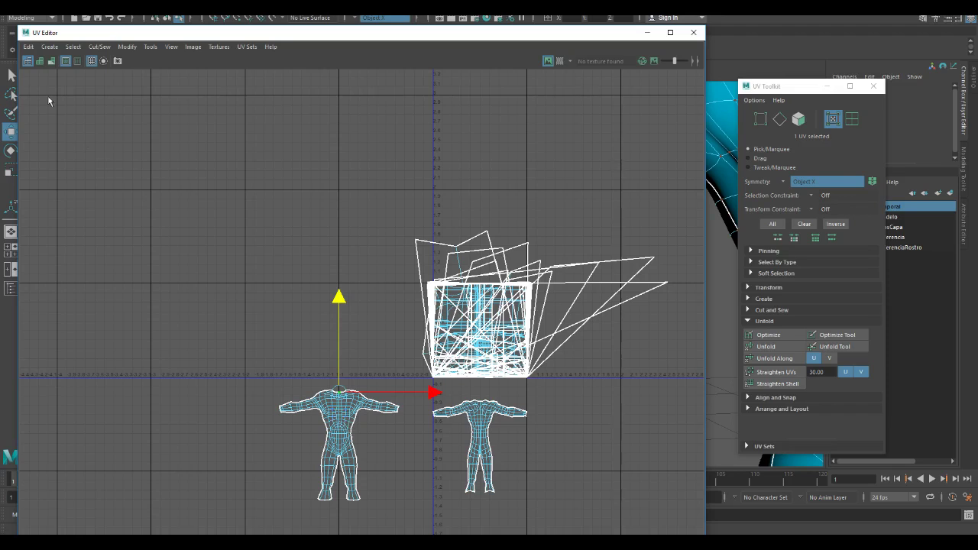
Save the scene and turn symmetry off for the UV selection
left_click(97, 21)
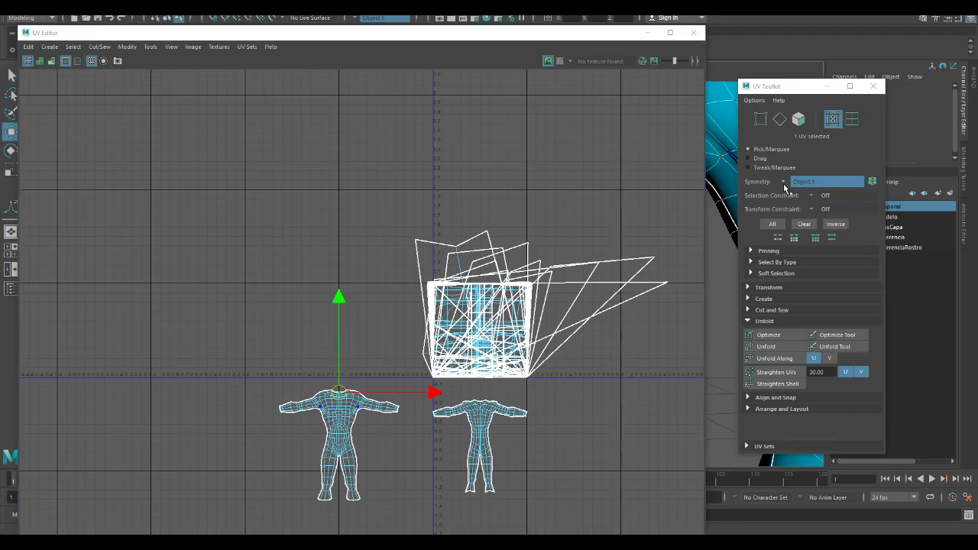
left_click(808, 183)
left_click(802, 186)
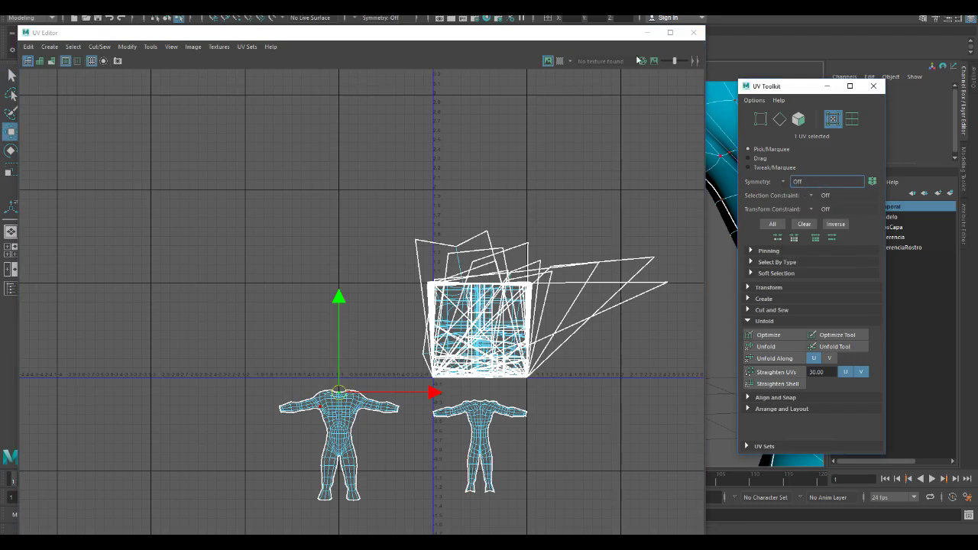
Close the UV Editor and UV Toolkit, and switch the character mesh to face selection with nothing selected
left_click(693, 32)
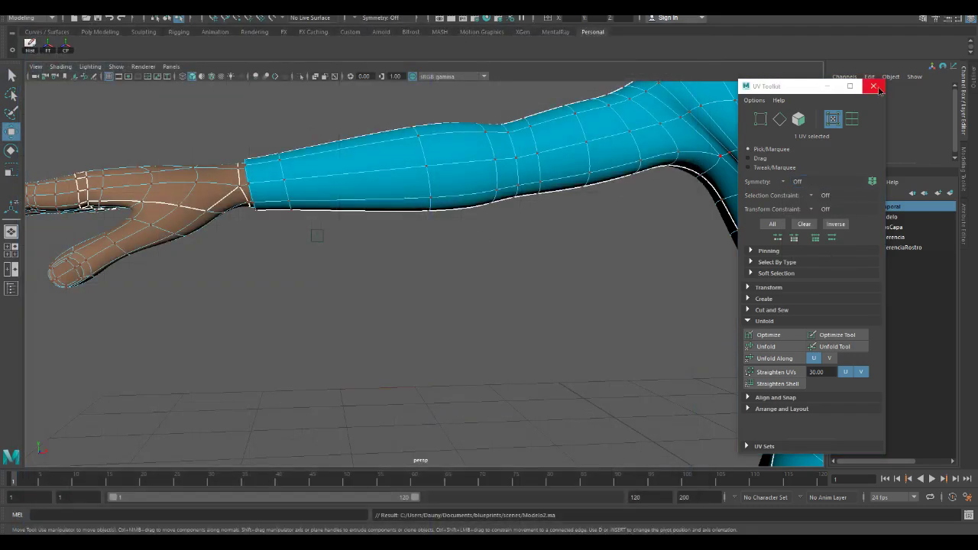
left_click(873, 86)
middle_click_drag(809, 229, 532, 288, "alt")
right_click(533, 231)
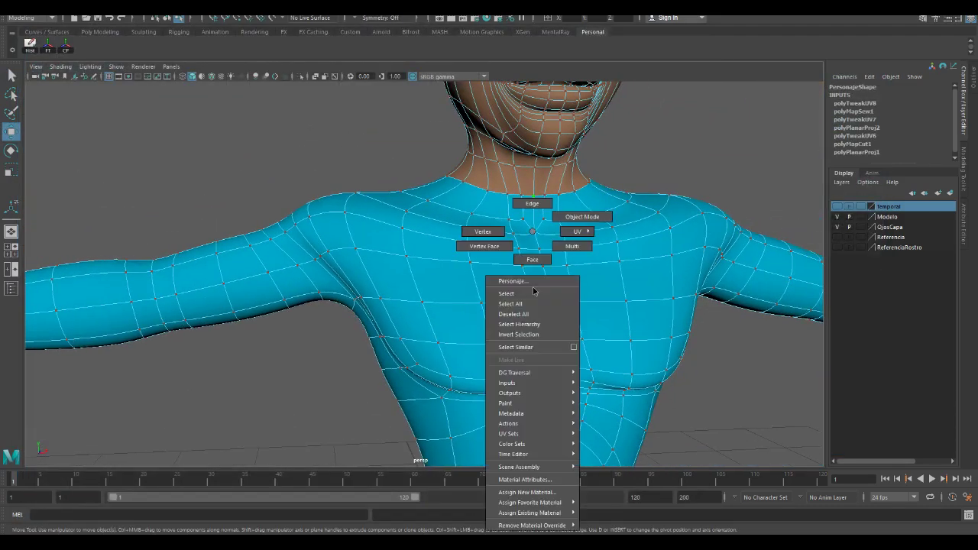
left_click(532, 259)
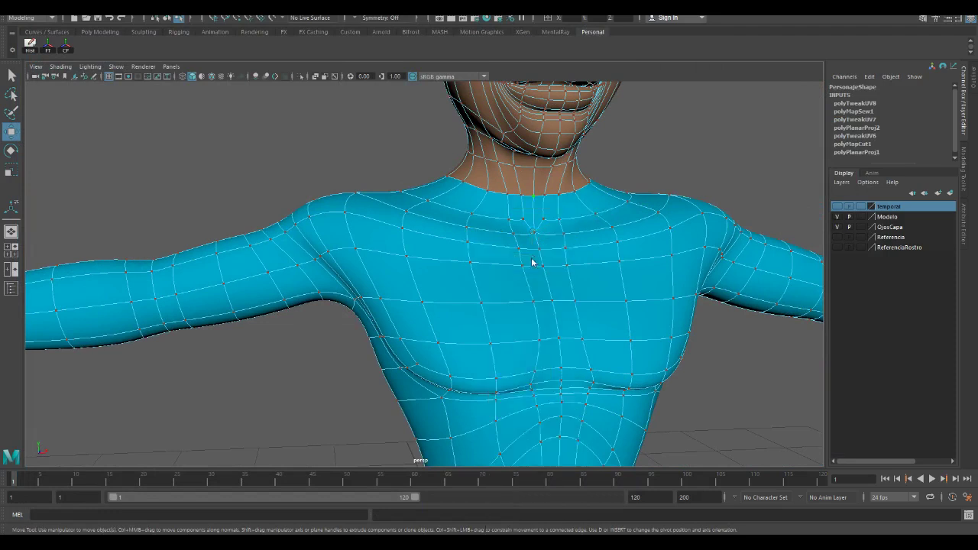
left_click(685, 174)
Select all the head and neck faces from the front view and check the selection around the back in perspective
scroll(622, 256, "down", 5)
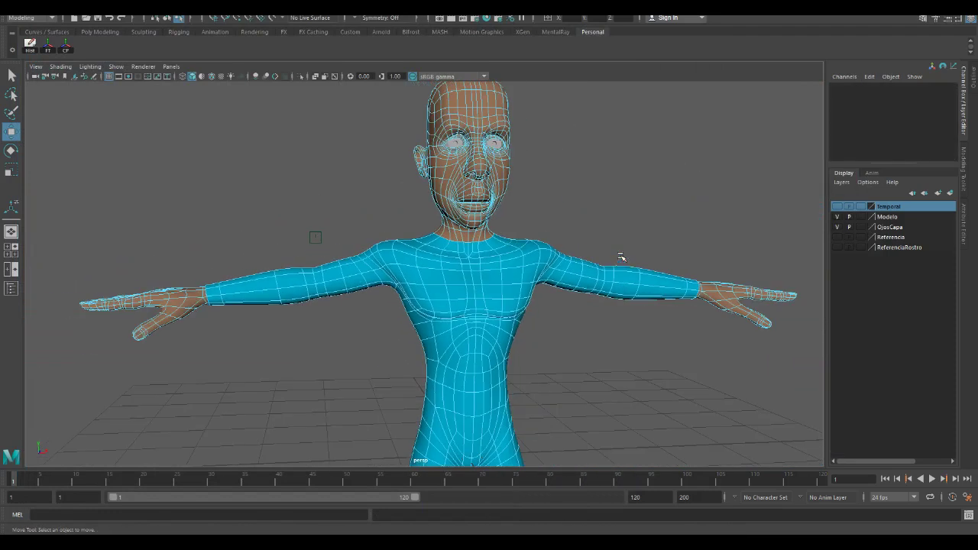
key("space")
key("space")
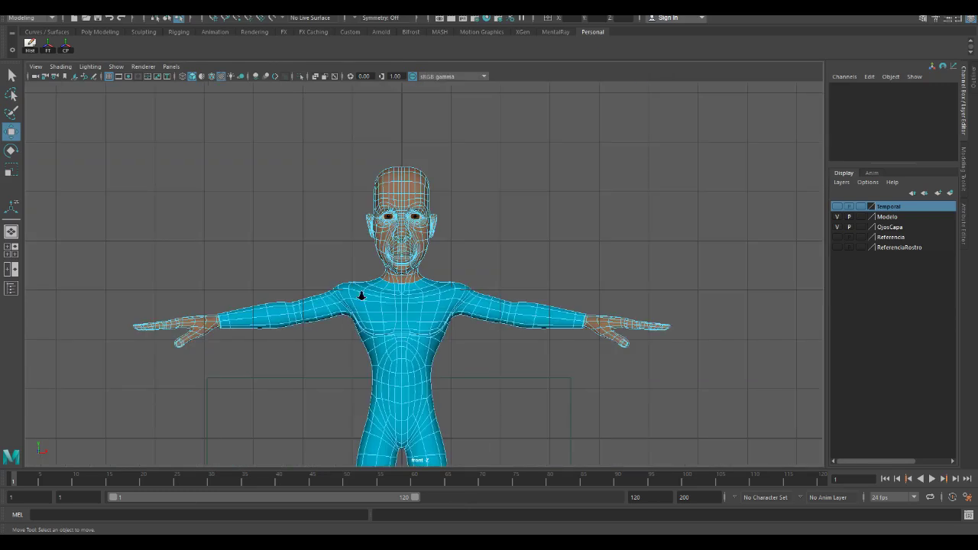
scroll(428, 349, "up", 3)
left_click_drag(317, 110, 485, 276)
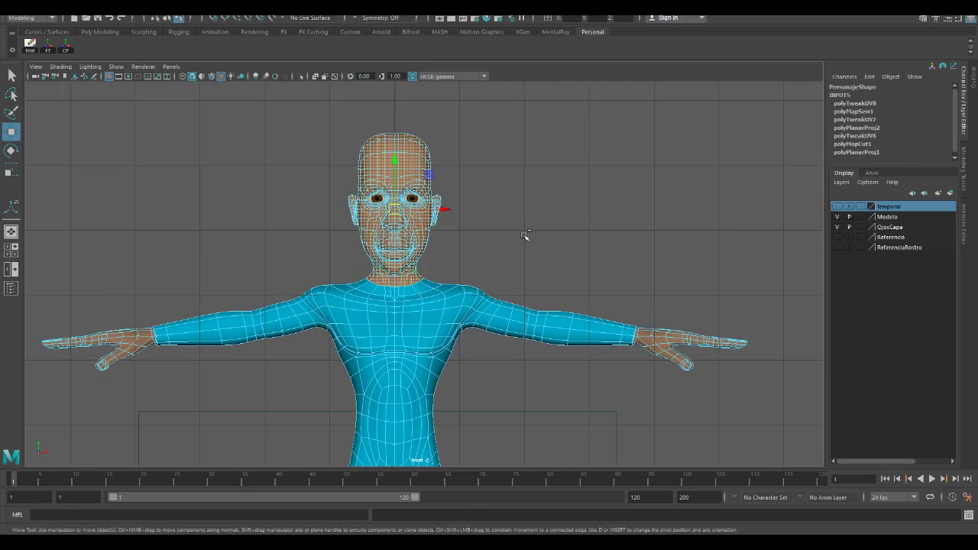
key("space")
key("space")
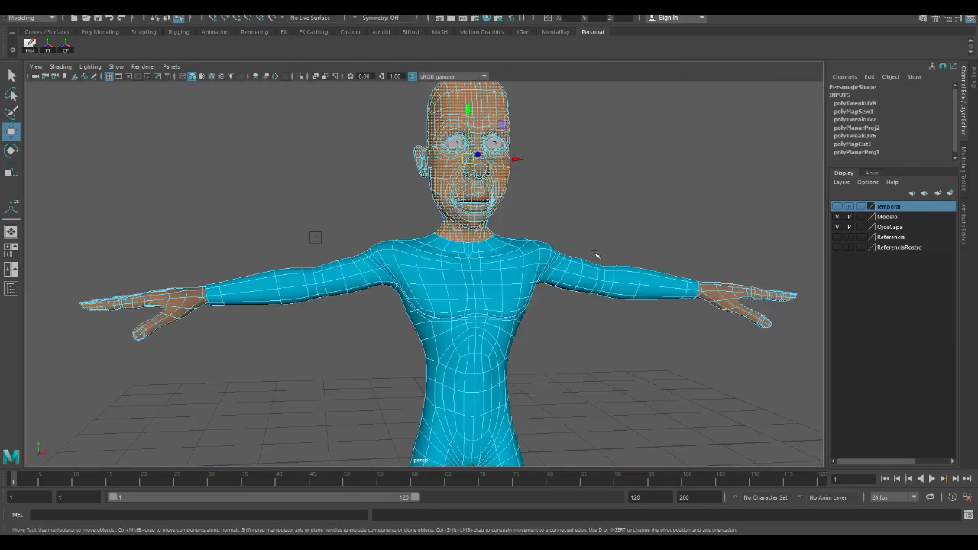
left_click_drag(582, 259, 382, 232, "alt")
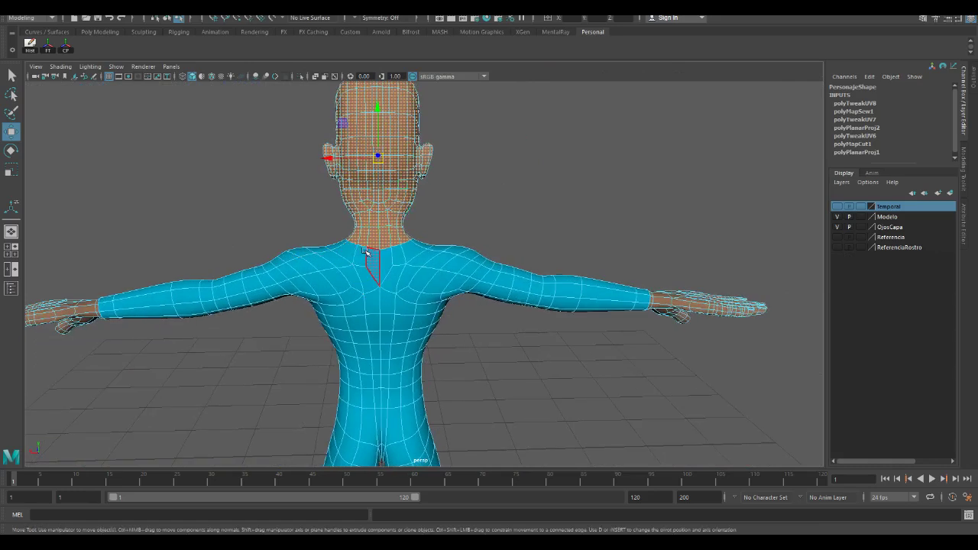
left_click_drag(303, 255, 565, 305, "alt")
right_click_drag(565, 305, 471, 318, "alt")
left_click_drag(471, 317, 510, 308, "alt")
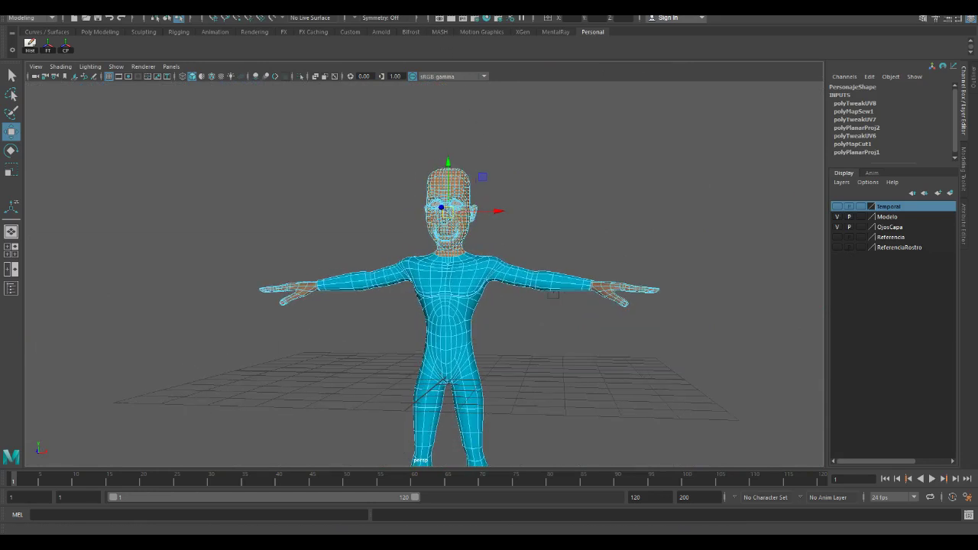
Open the UV Editor, and shrink and reposition its window to leave room for the 3D viewport
left_click(393, 8)
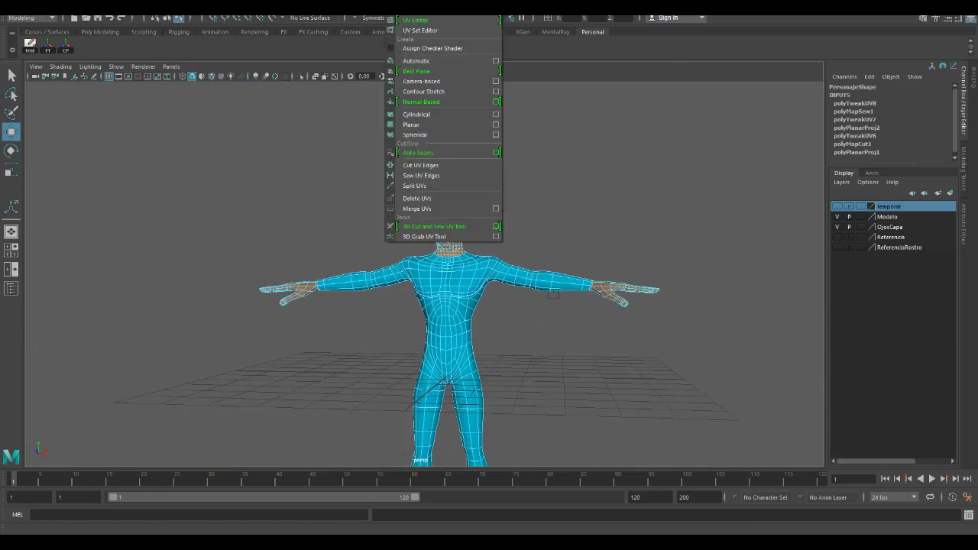
left_click(414, 20)
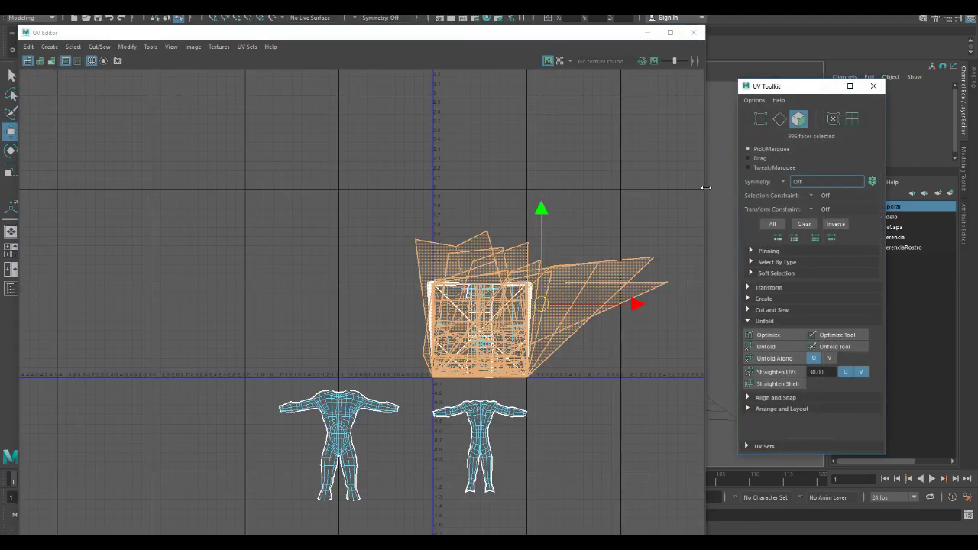
left_click_drag(704, 187, 581, 187)
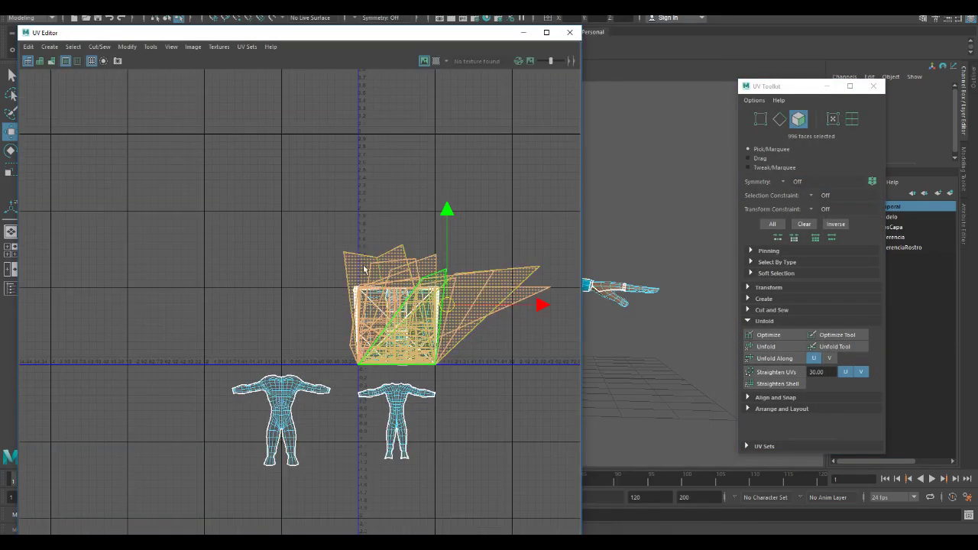
left_click_drag(362, 29, 340, 33)
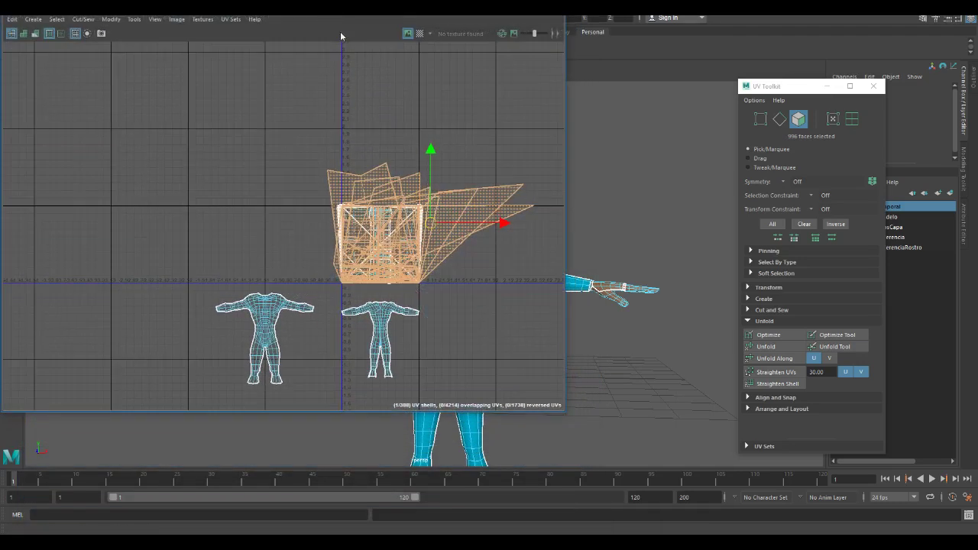
Frame the character's head in the perspective view and narrow the UV Editor further so both stay visible side by side
middle_click_drag(675, 239, 649, 245, "alt")
scroll(634, 248, "up", 4)
scroll(634, 249, "up", 8)
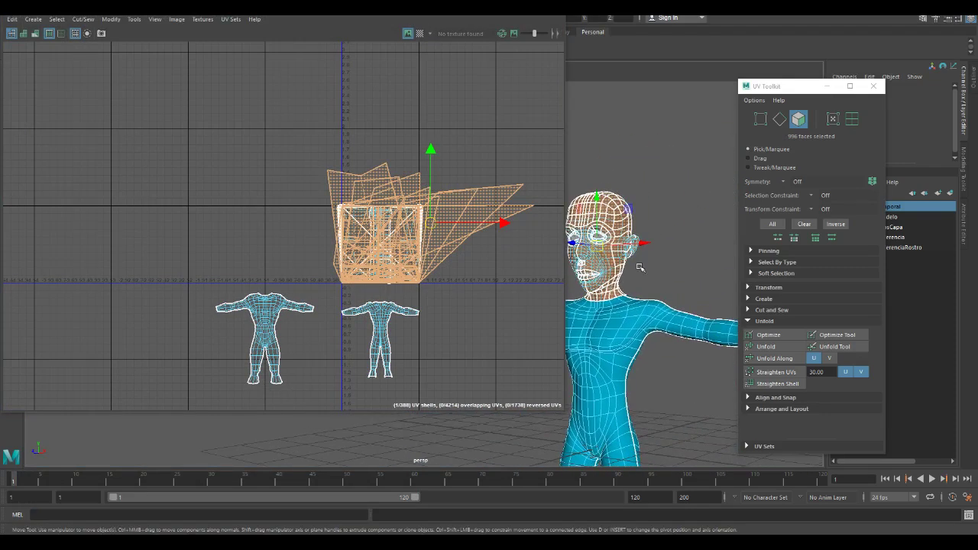
scroll(606, 290, "down", 6)
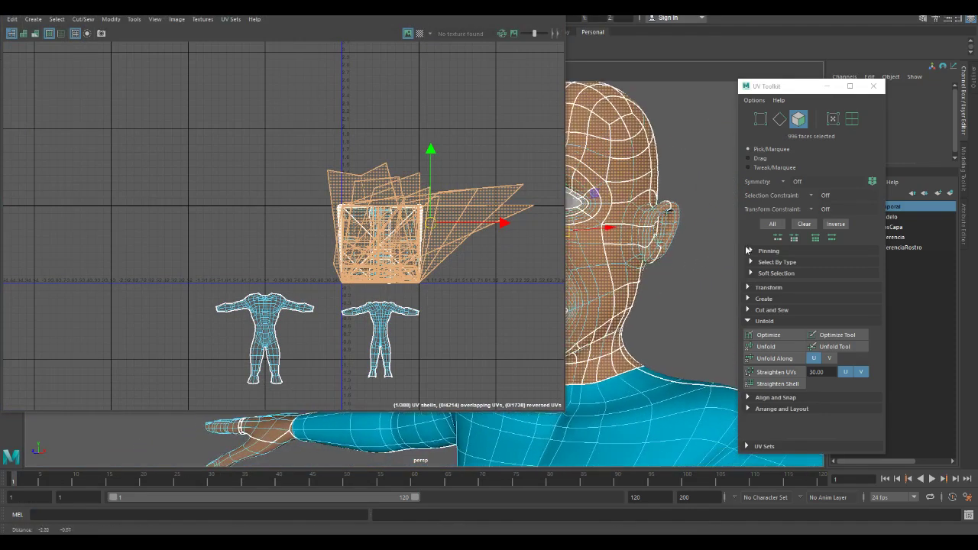
left_click(798, 120)
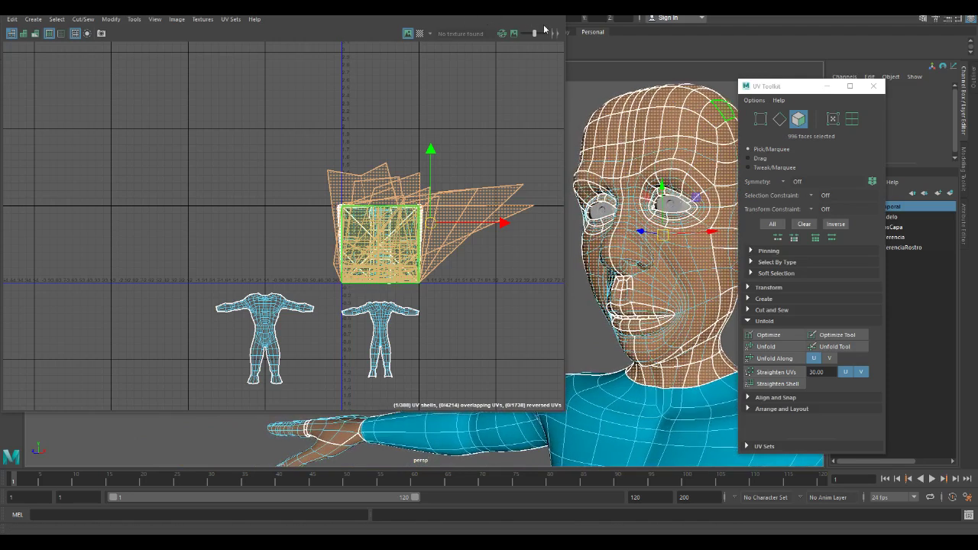
left_click_drag(568, 44, 419, 46)
scroll(286, 120, "up", 2)
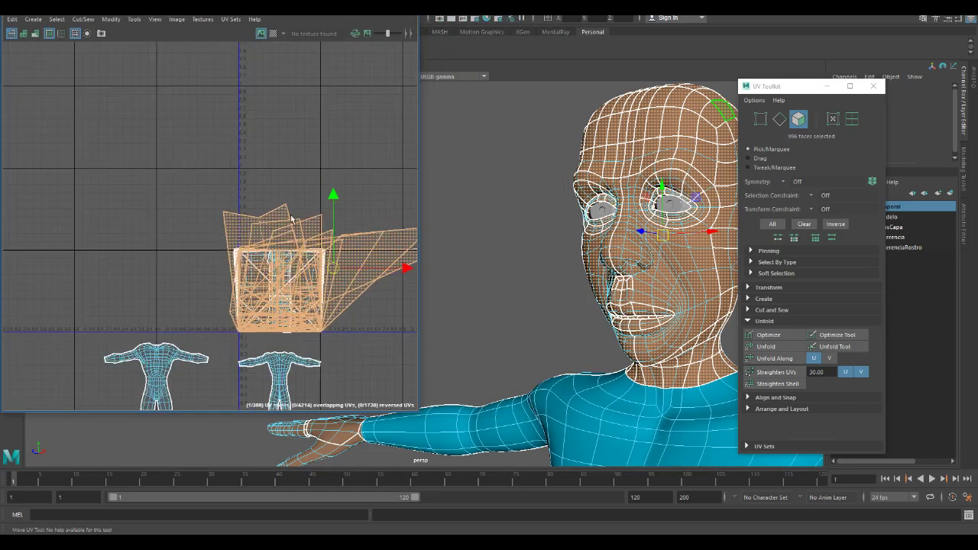
middle_click_drag(286, 120, 164, 116, "alt")
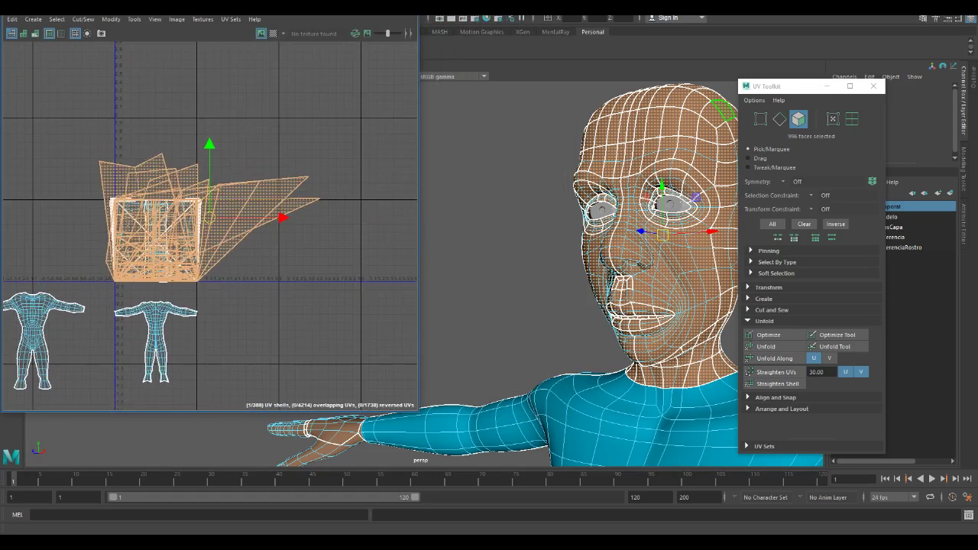
left_click_drag(414, 55, 362, 55)
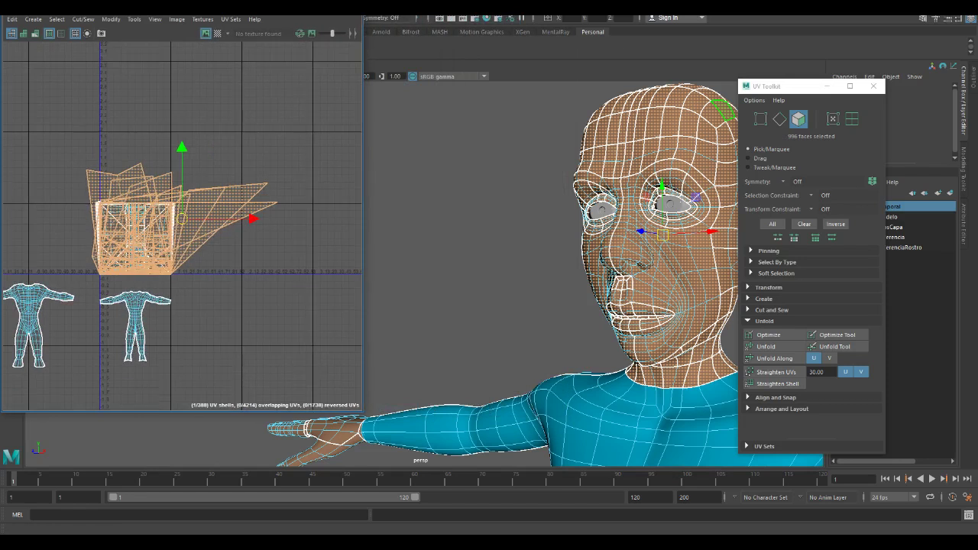
Apply a cylindrical UV mapping with reset options to the selected head and neck faces and move the resulting shell above the remaining UVs
left_click(397, 9)
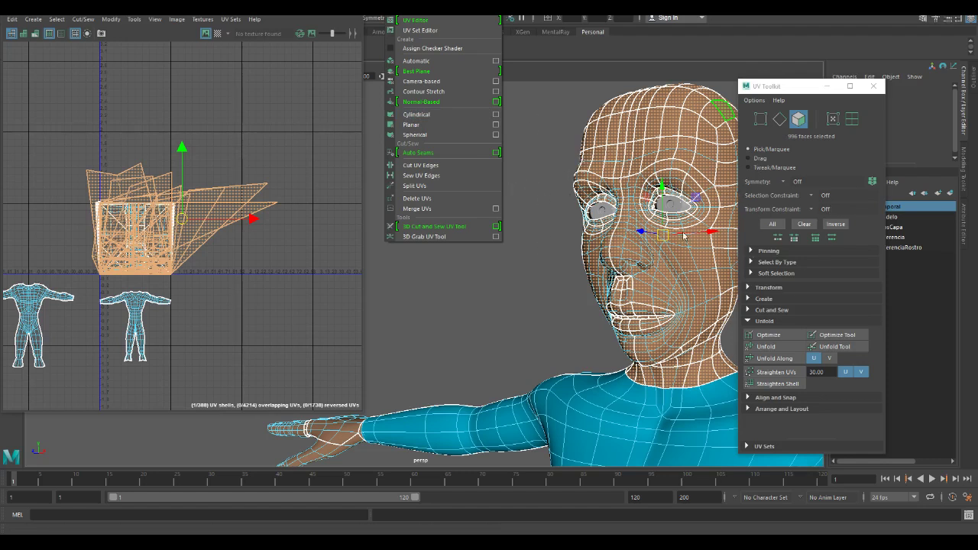
left_click(738, 243)
left_click_drag(737, 243, 646, 205, "alt")
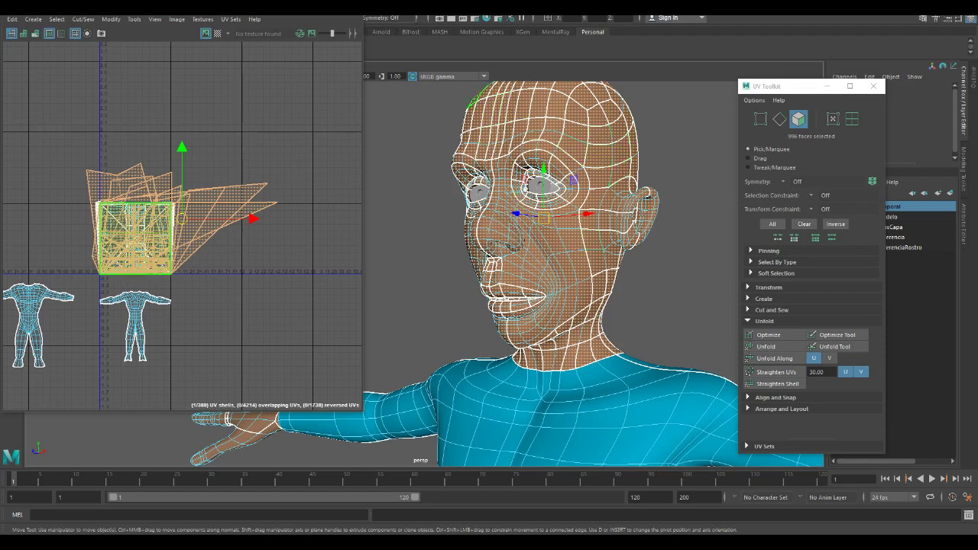
left_click(392, 6)
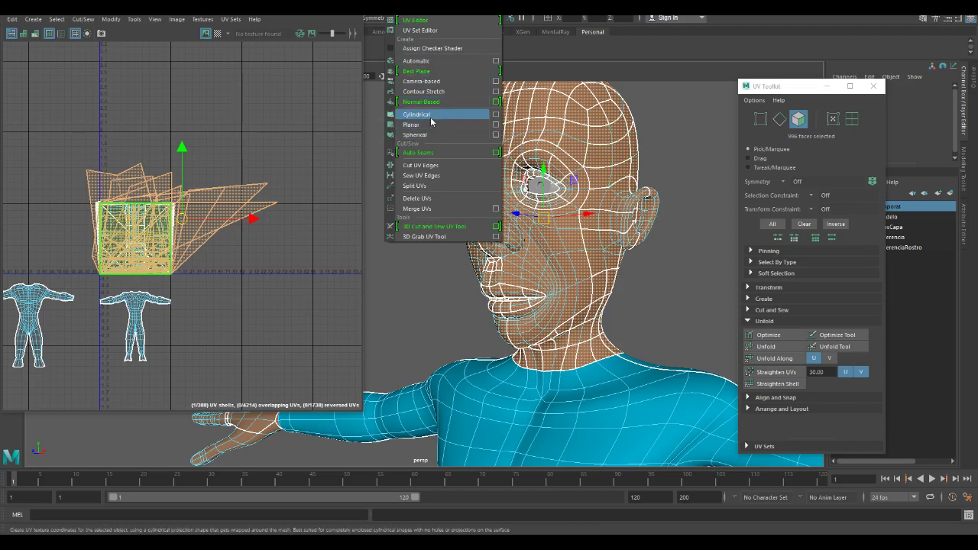
left_click(495, 114)
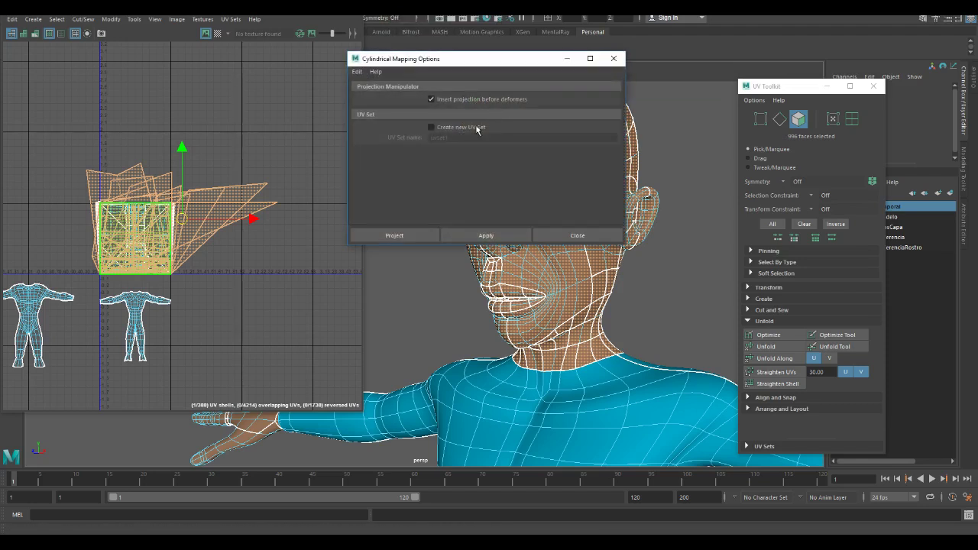
left_click(357, 72)
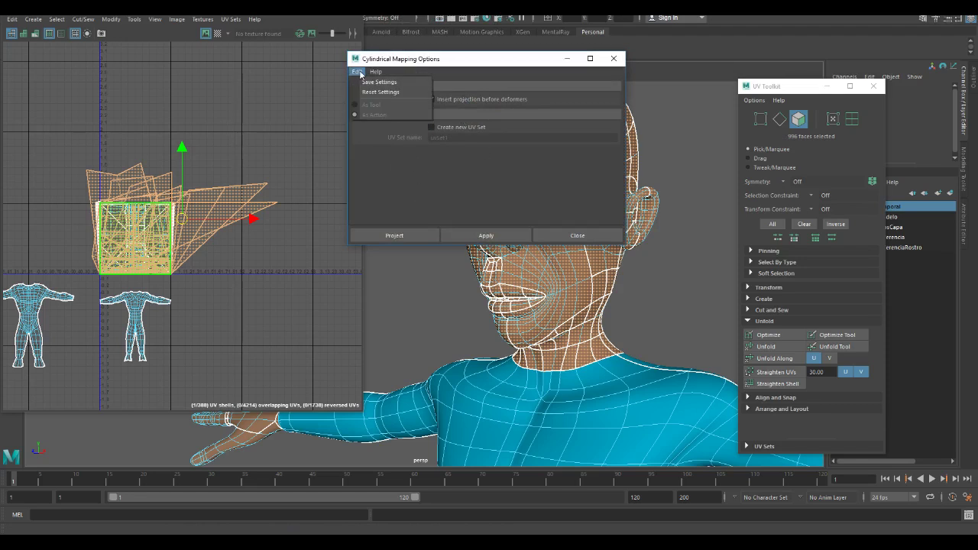
left_click(377, 92)
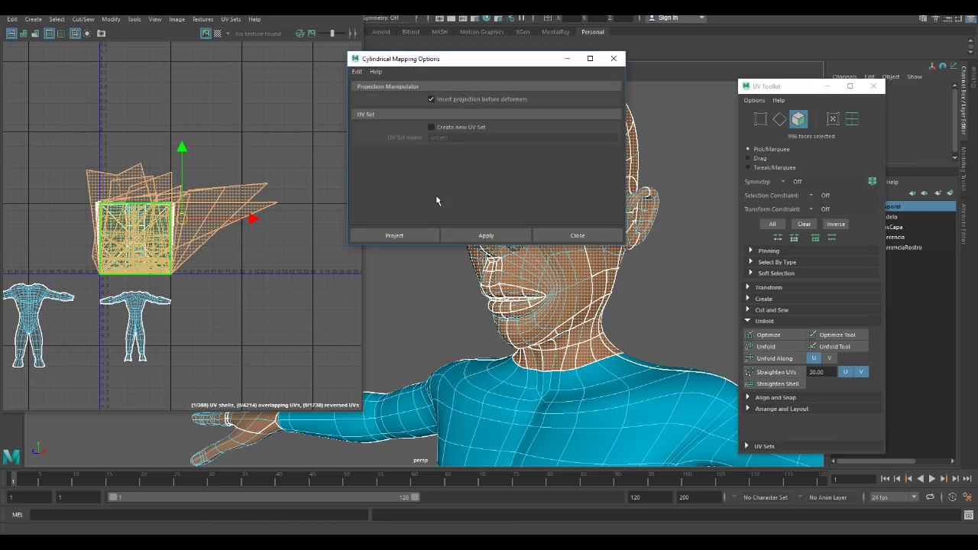
left_click(357, 71)
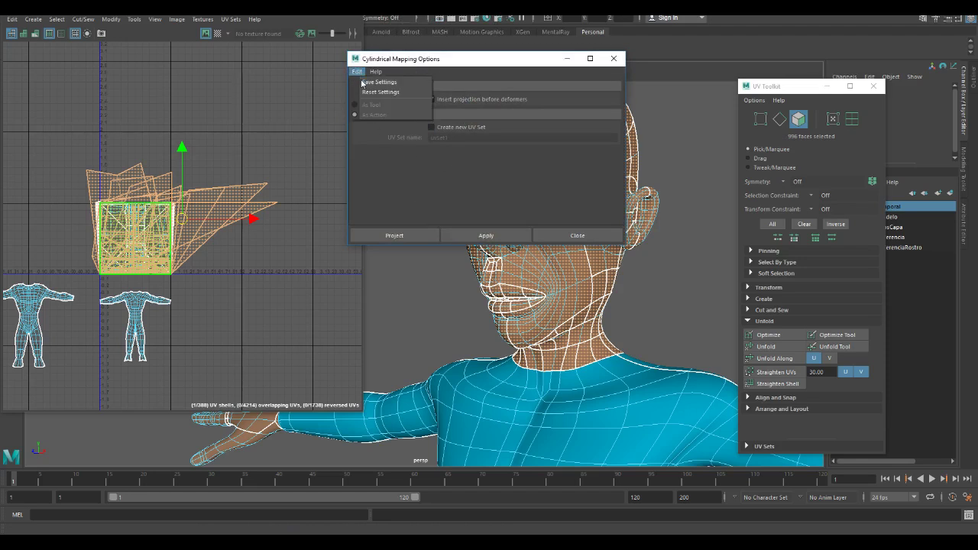
left_click(421, 66)
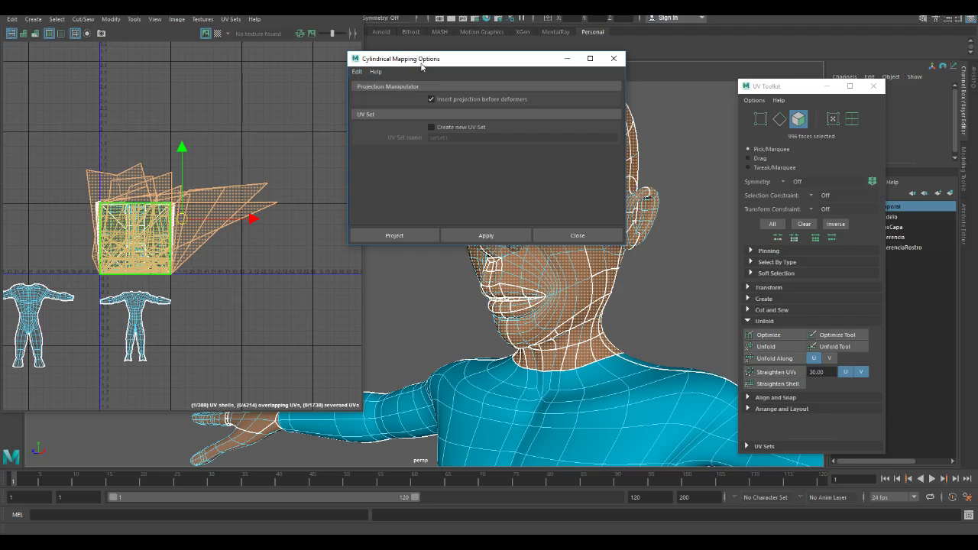
left_click(480, 239)
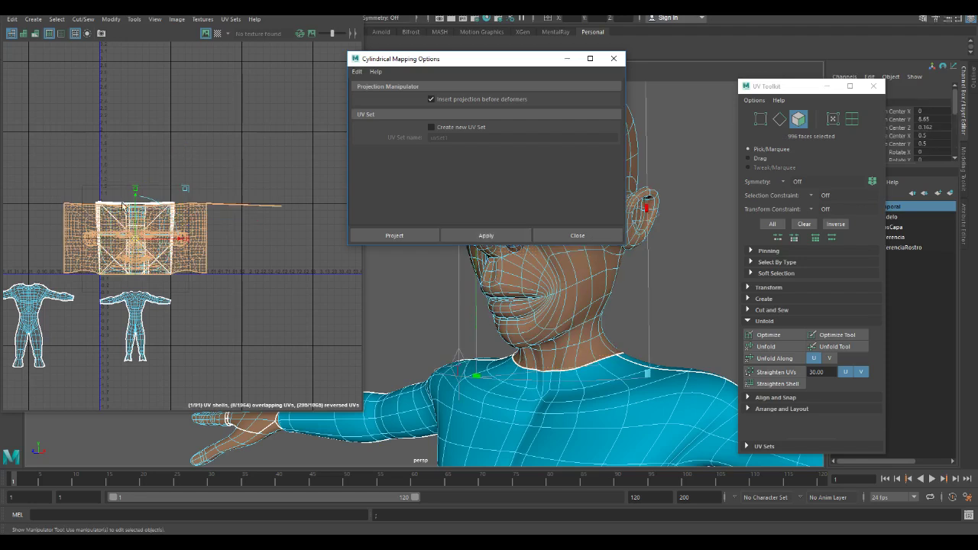
left_click_drag(136, 199, 147, 84)
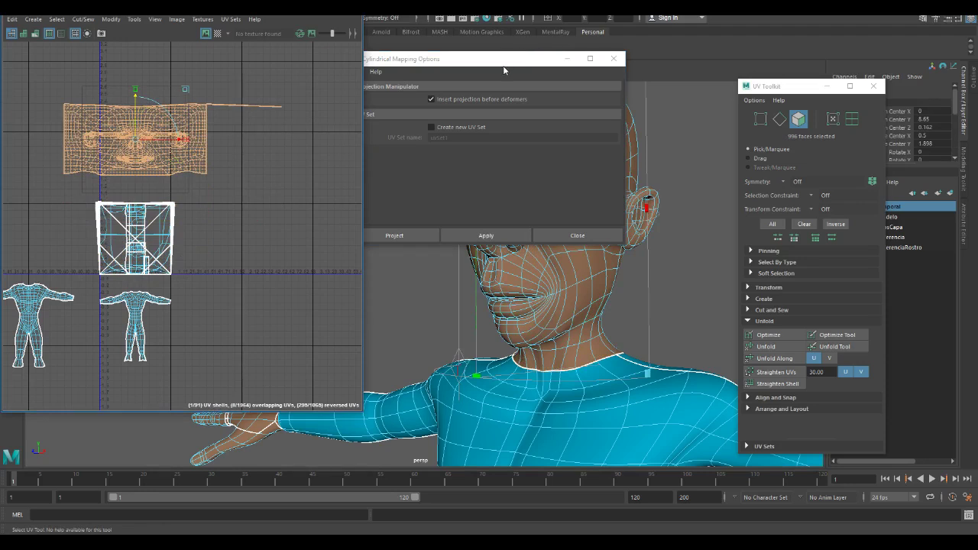
Move the mapping options window aside and select all the boot faces below the trouser hem in the side view
left_click_drag(512, 62, 736, 11)
right_click_drag(655, 268, 501, 277, "alt")
middle_click_drag(505, 352, 508, 284, "alt")
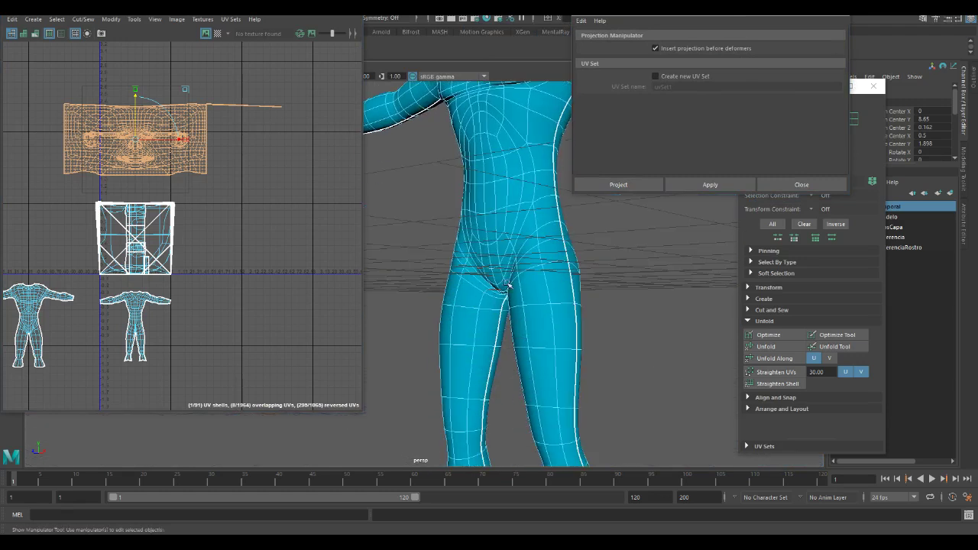
left_click(535, 375)
key("space")
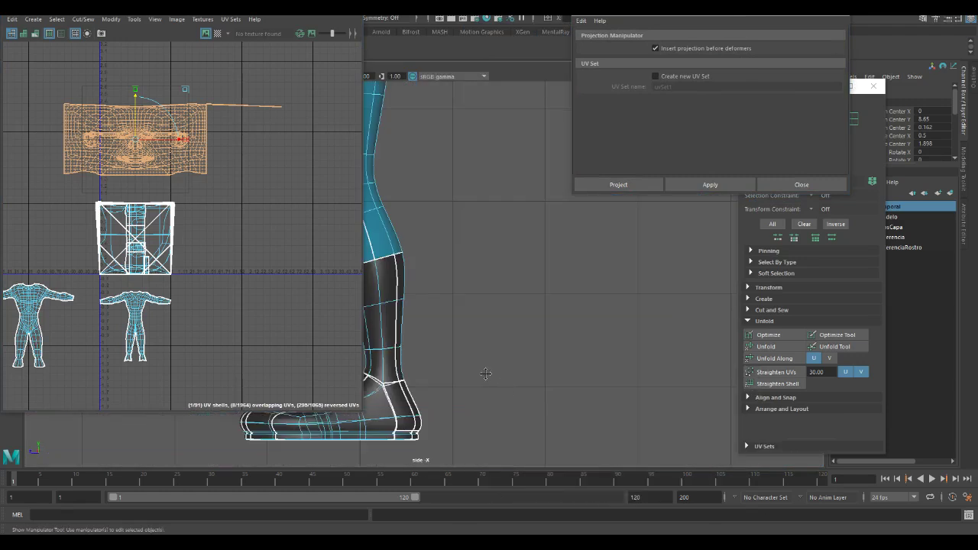
middle_click_drag(486, 373, 661, 354, "alt")
mouse_move(650, 439)
left_mouse_down()
mouse_move(397, 319)
mouse_move(415, 243)
mouse_move(411, 260)
left_mouse_up()
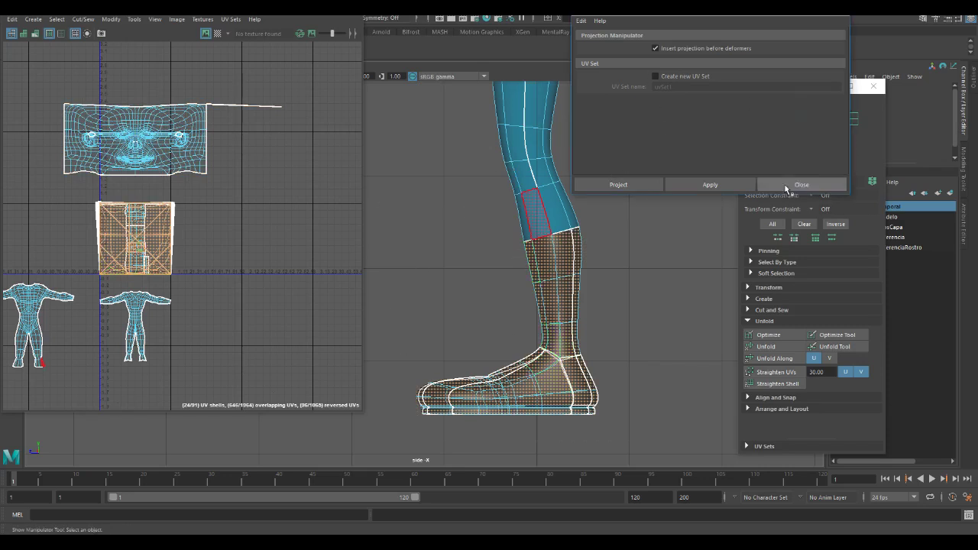
Apply a planar UV mapping from the X axis to the boot faces and move their shells to empty space beside the grid
left_click(785, 186)
left_click(414, 8)
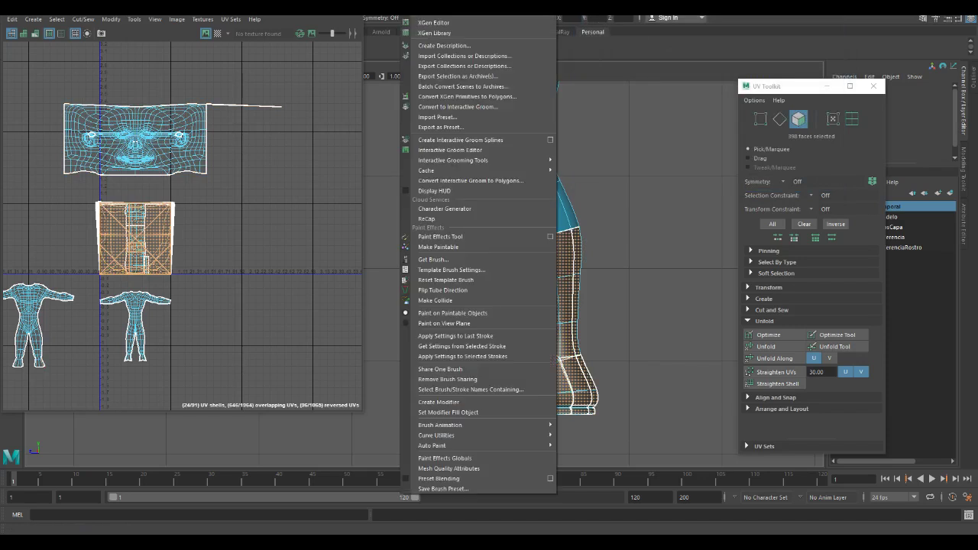
mouse_move(391, 9)
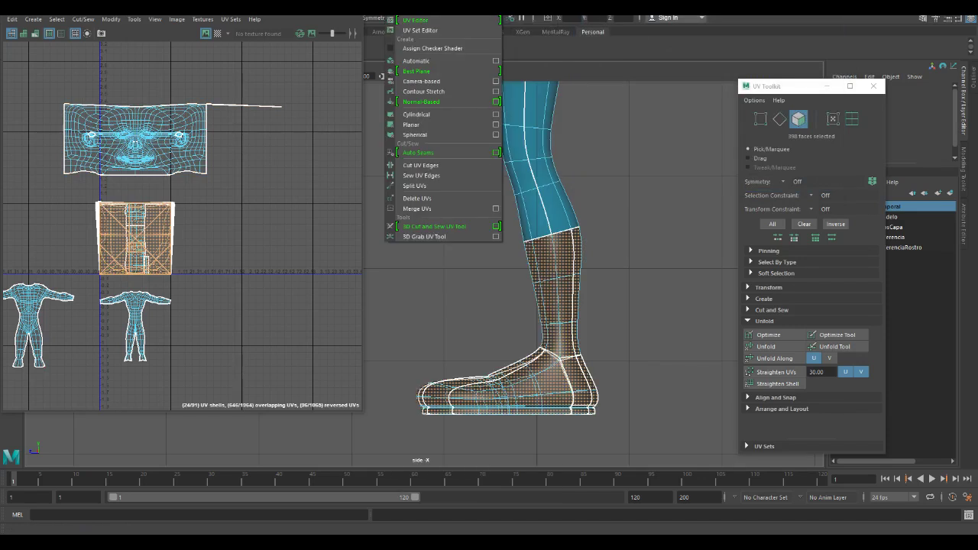
left_click(496, 125)
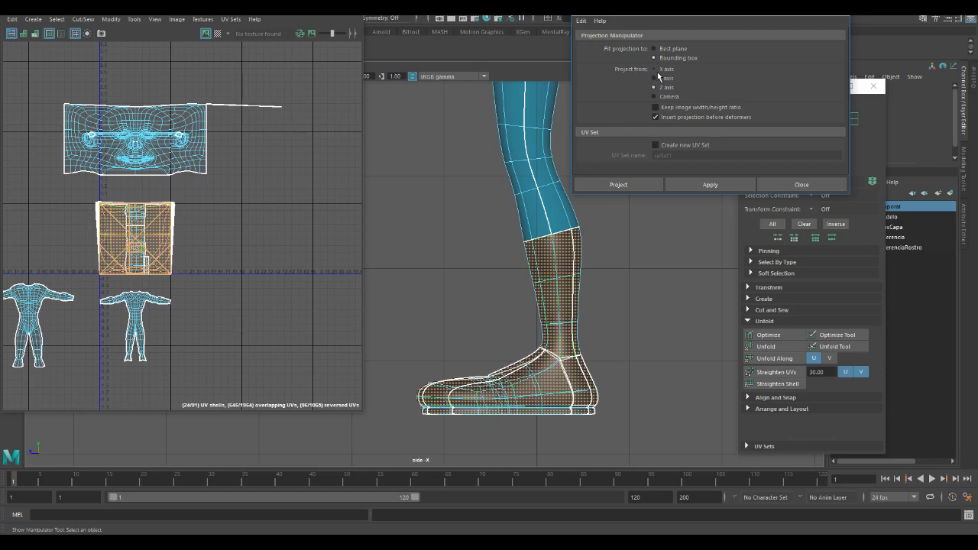
left_click(705, 182)
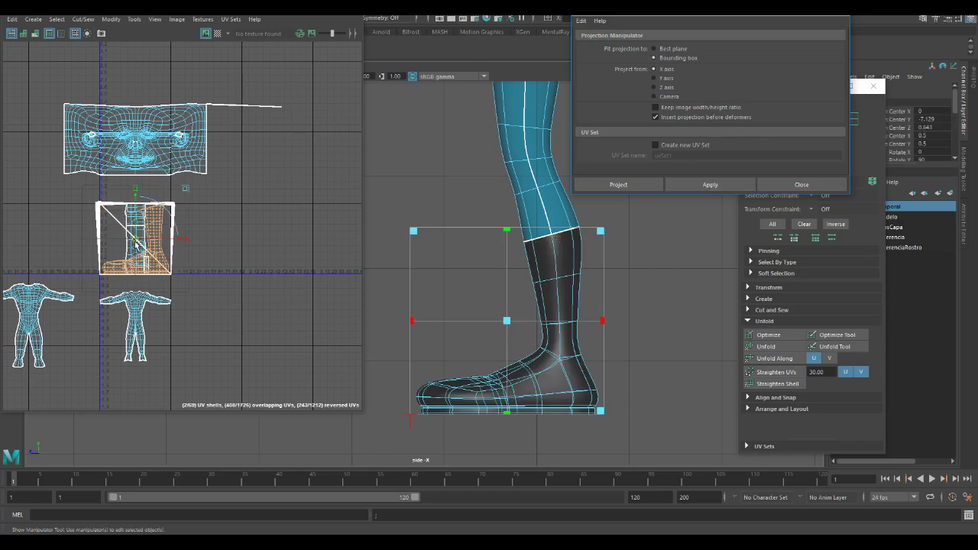
left_click_drag(136, 245, 294, 214)
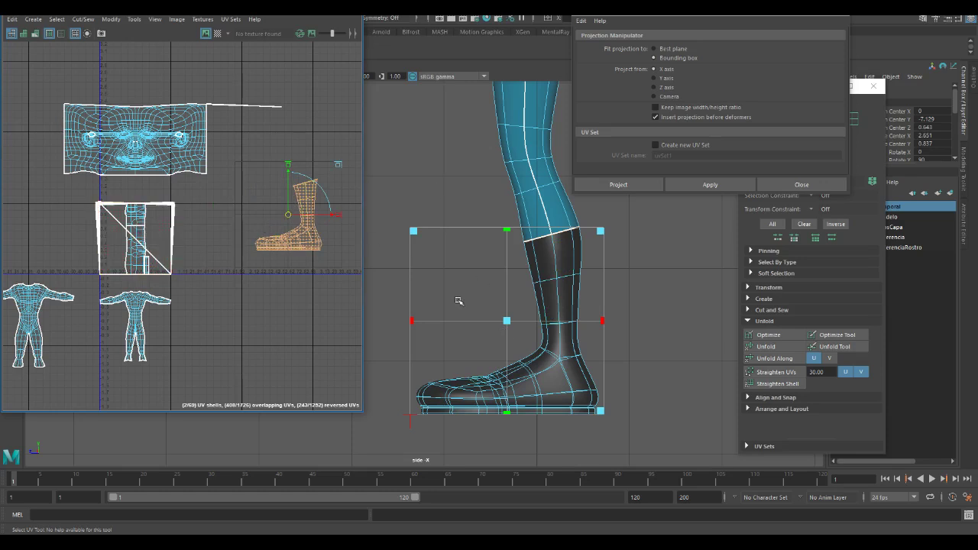
Move the UV Editor out of the way and select all the faces of both hands up to the wrists in the top view
key("space")
left_click_drag(197, 5, 337, 207)
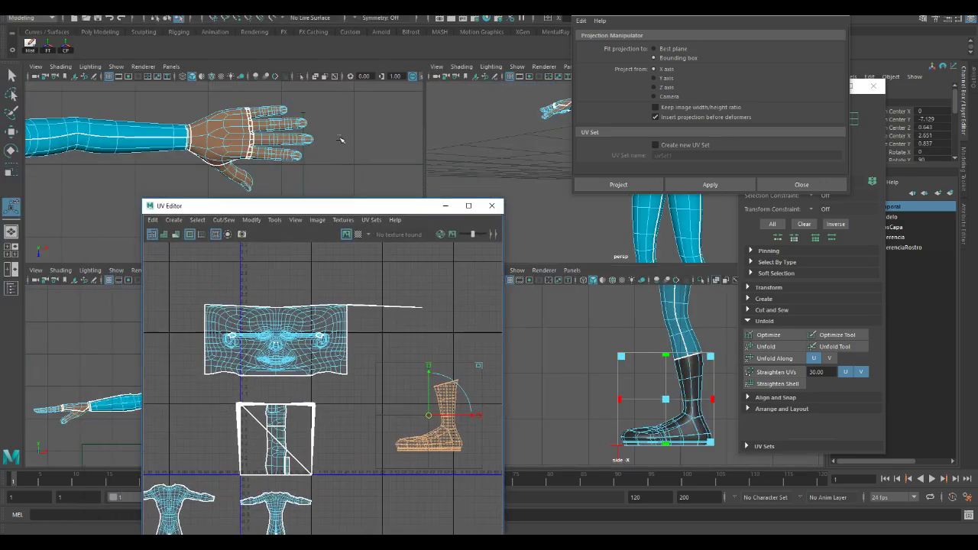
key("space")
left_click(426, 164)
right_click_drag(535, 164, 425, 194, "alt")
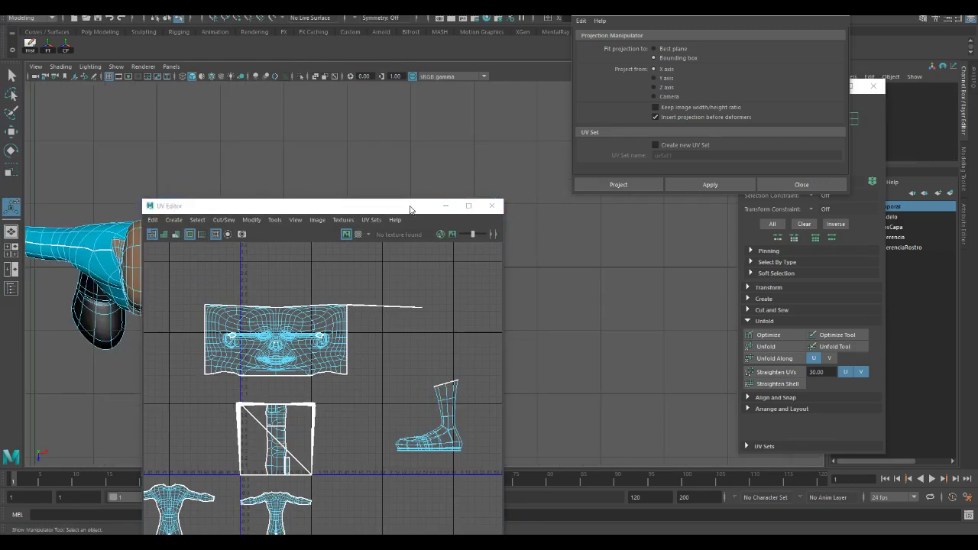
left_click_drag(409, 209, 530, 345)
right_click_drag(382, 219, 466, 234, "alt")
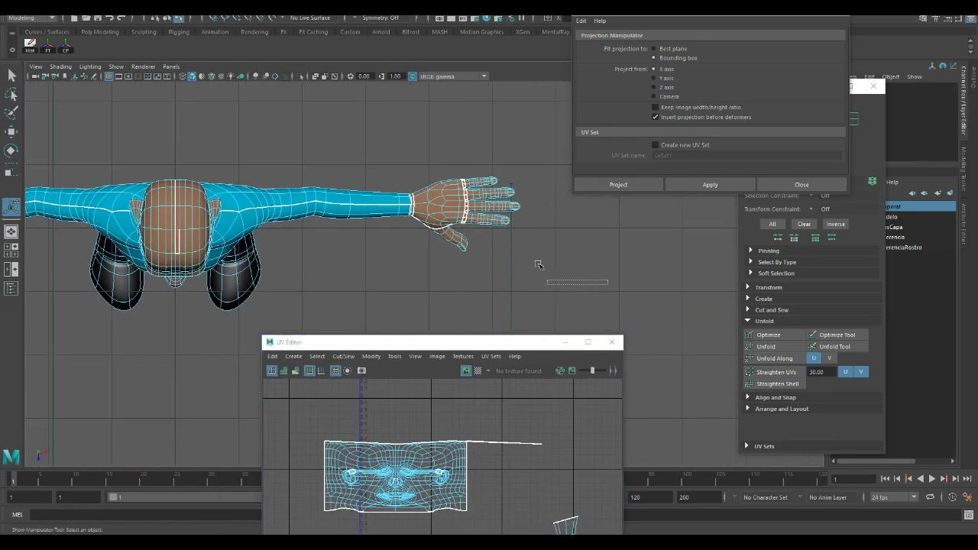
left_click_drag(538, 264, 414, 154)
key("f")
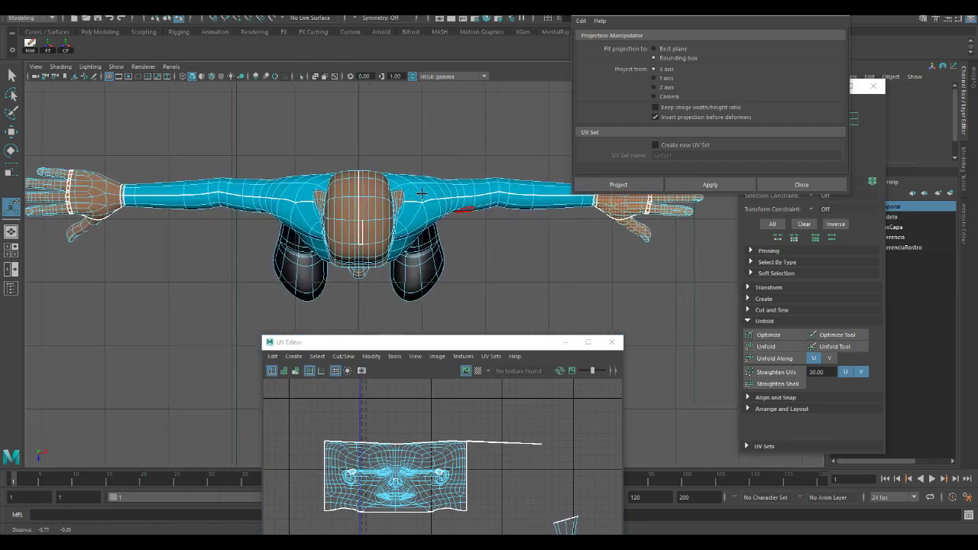
left_click_drag(114, 191, 23, 287)
left_click_drag(98, 157, 135, 233)
Examine the face selection on both hands in the perspective view, checking the palms and wrist borders from several angles
key("space")
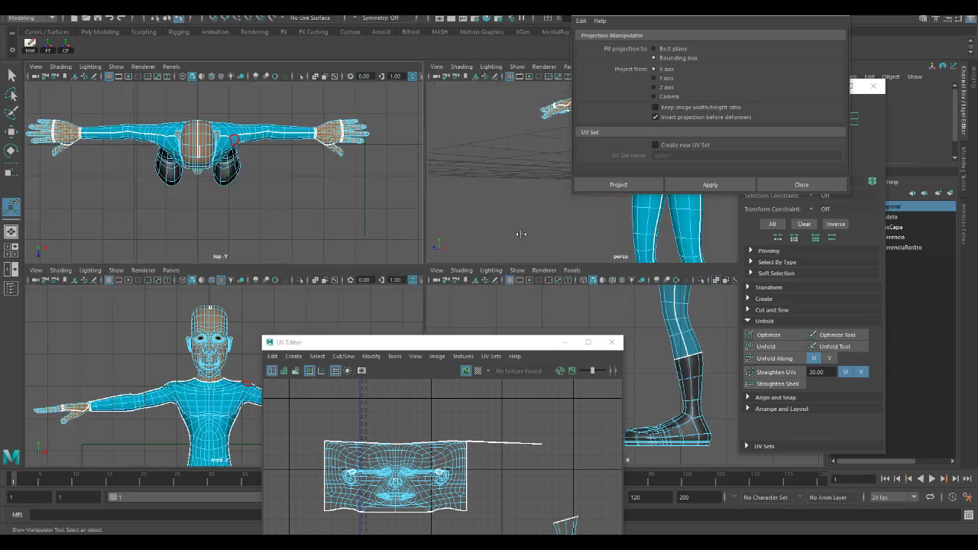
key("space")
middle_click_drag(373, 176, 372, 255, "alt")
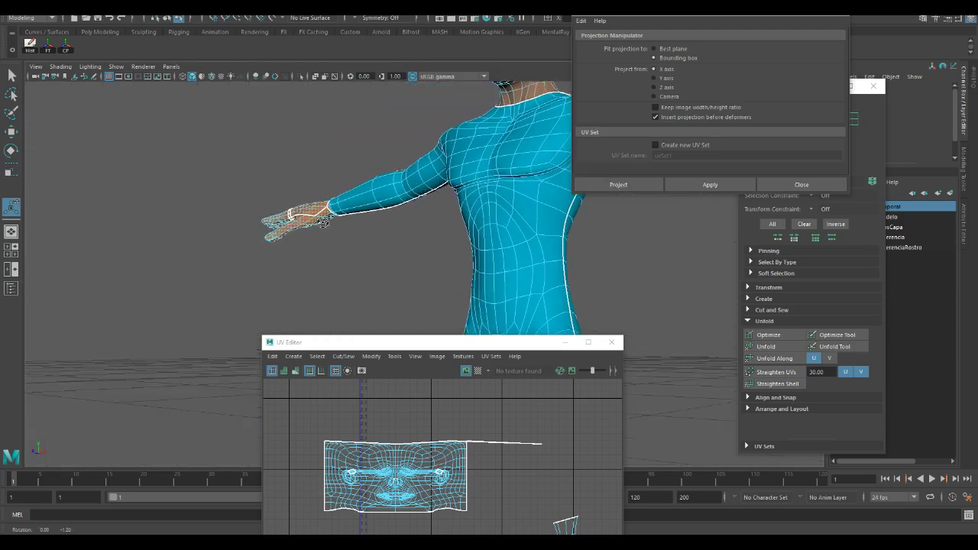
left_click_drag(373, 256, 379, 305, "alt")
right_click_drag(378, 306, 383, 389, "alt")
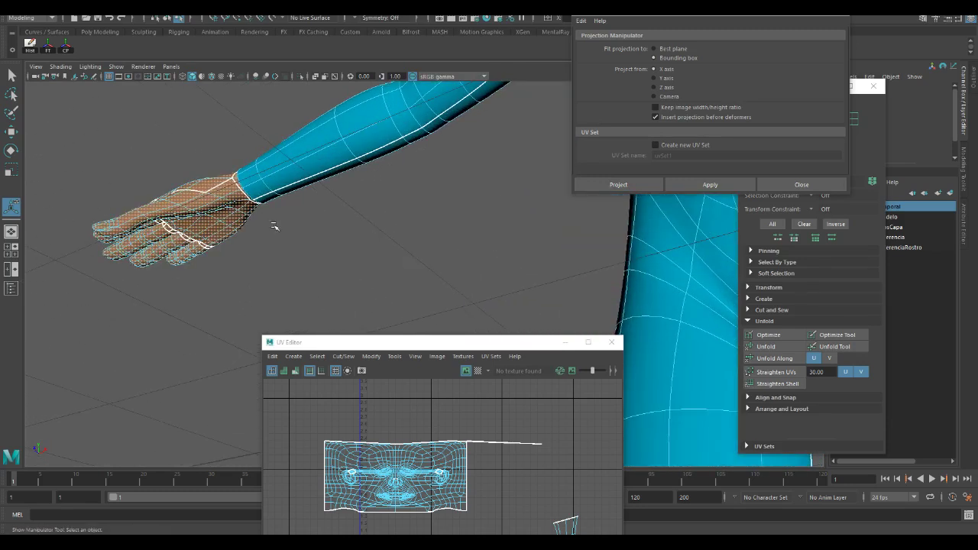
left_click_drag(274, 226, 216, 183, "alt")
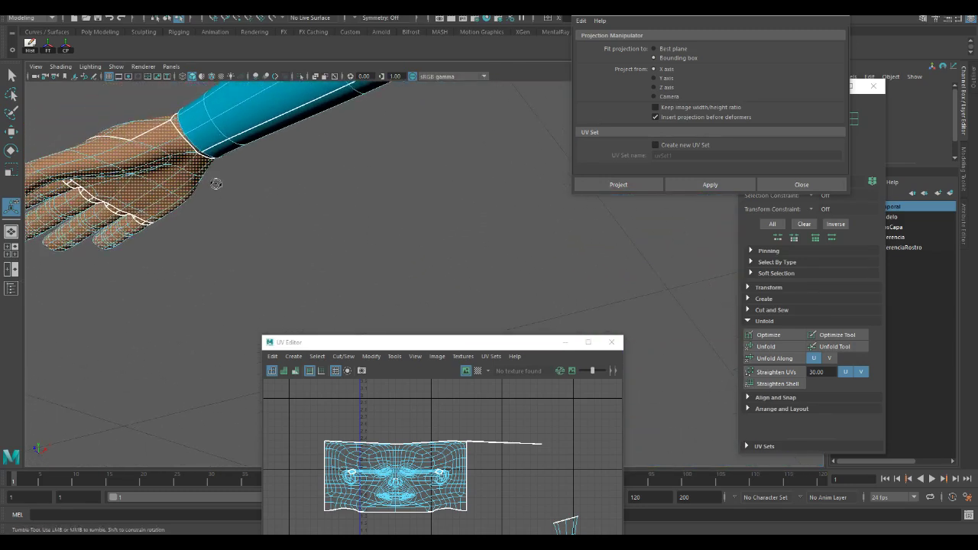
middle_click_drag(216, 183, 256, 206, "alt")
key("q")
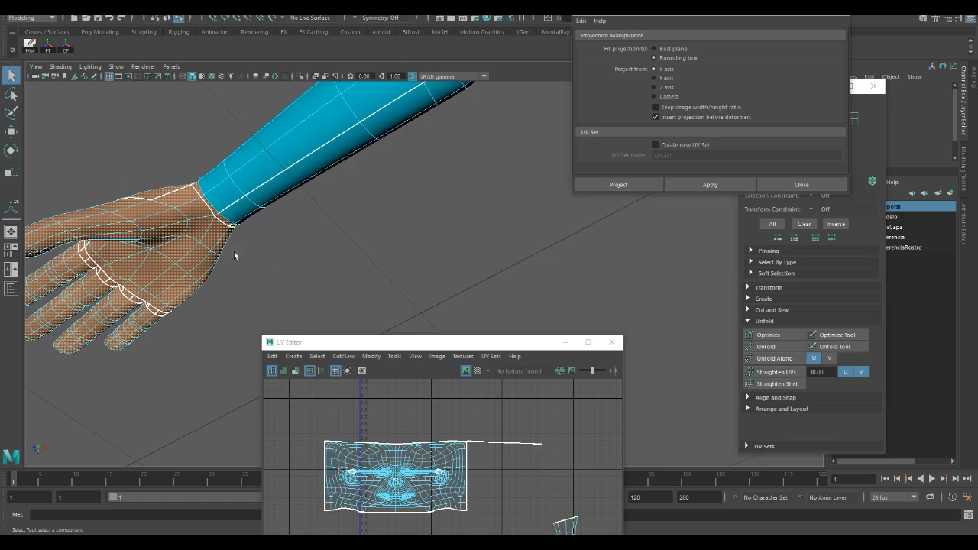
left_click_drag(235, 262, 383, 163, "alt")
middle_click_drag(383, 163, 174, 246, "alt")
left_click_drag(174, 245, 270, 256, "alt")
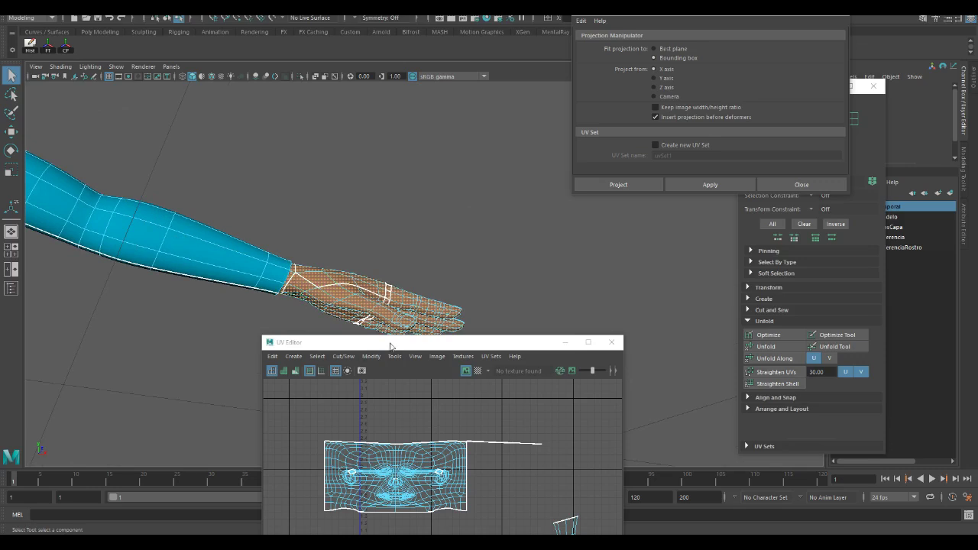
Apply a planar UV mapping from the Y axis to the hand faces, close the options and move the shells below the boot shell
left_click_drag(390, 346, 319, 111)
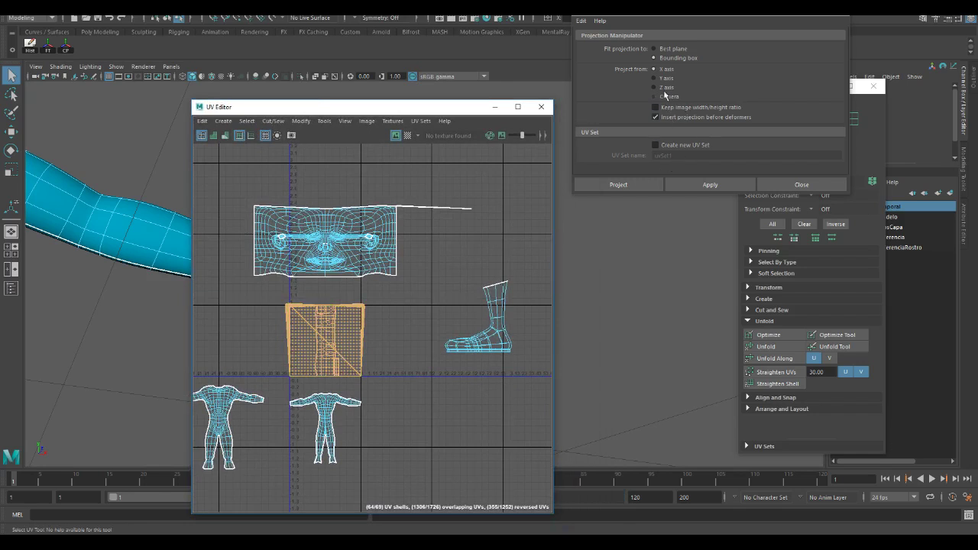
left_click(654, 79)
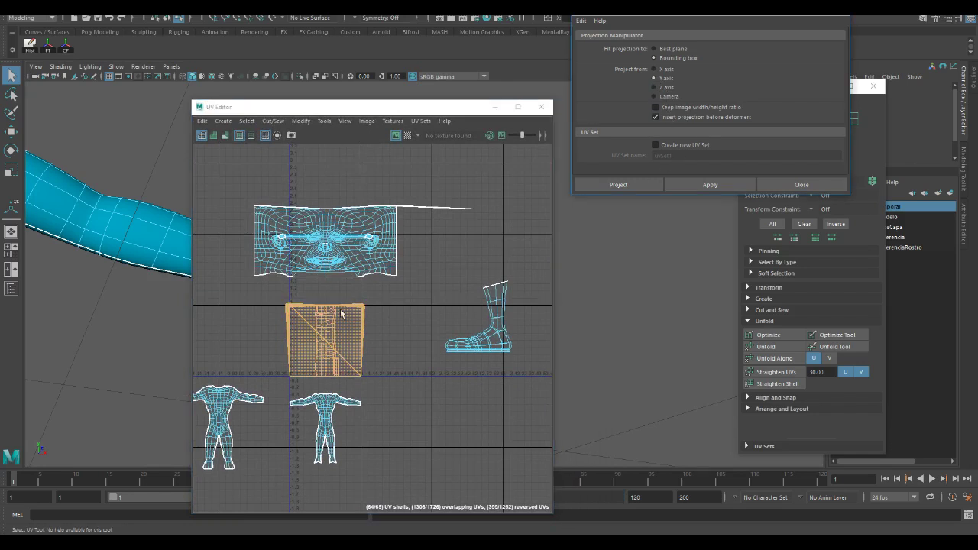
left_click(710, 184)
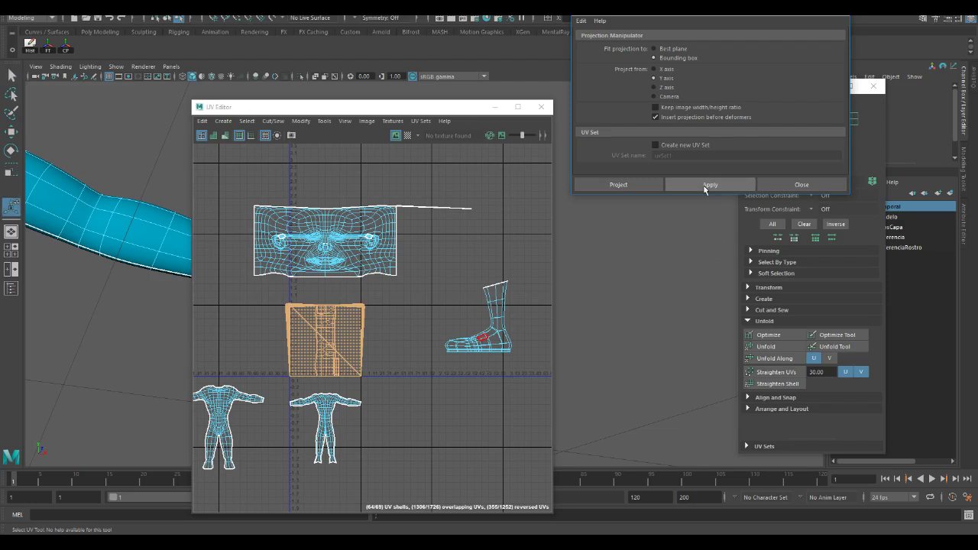
left_click(801, 184)
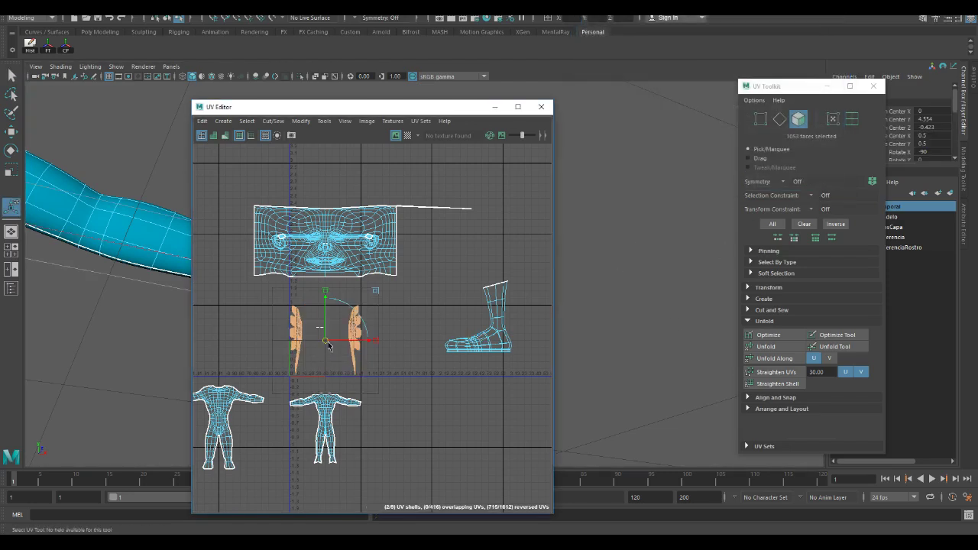
left_click_drag(325, 348, 512, 474)
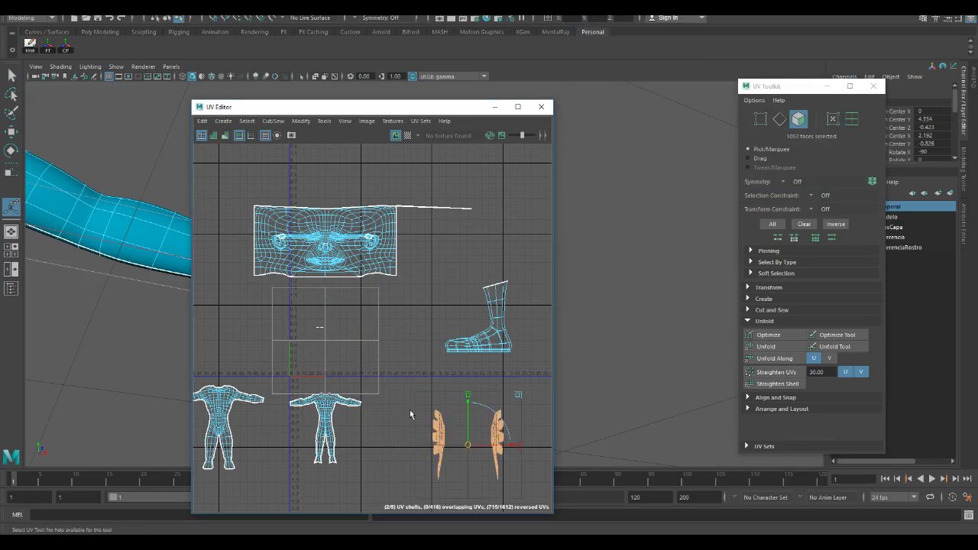
Select the two small leftover faces in the empty grid area, frame them on the model and move the UV Editor aside to inspect them
left_click_drag(336, 340, 330, 334)
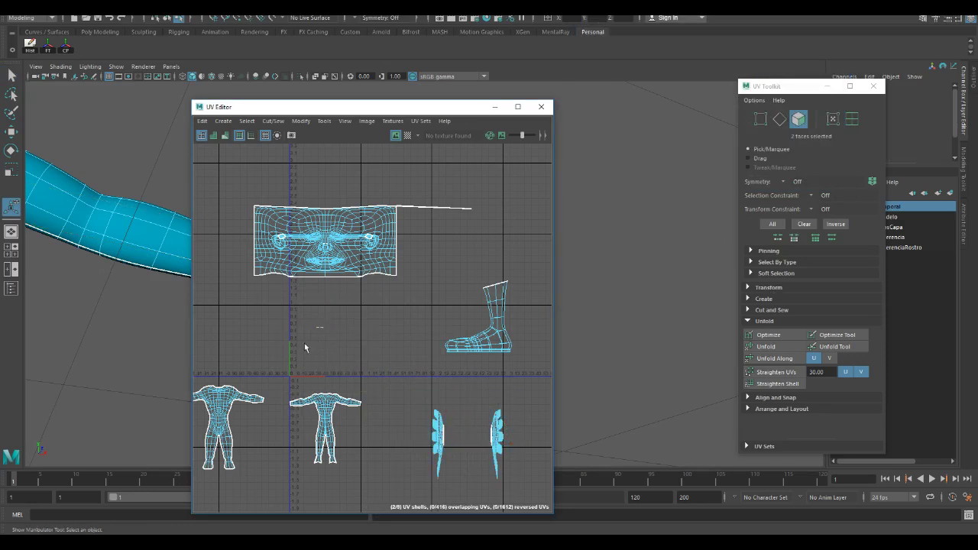
key("f")
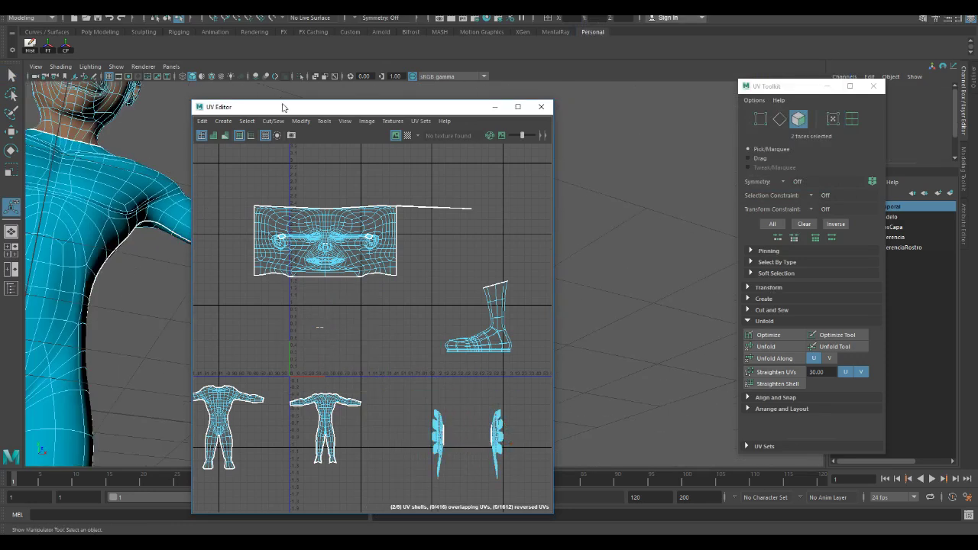
left_click_drag(284, 106, 543, 155)
left_click_drag(229, 297, 155, 241, "alt")
scroll(258, 250, "up", 10)
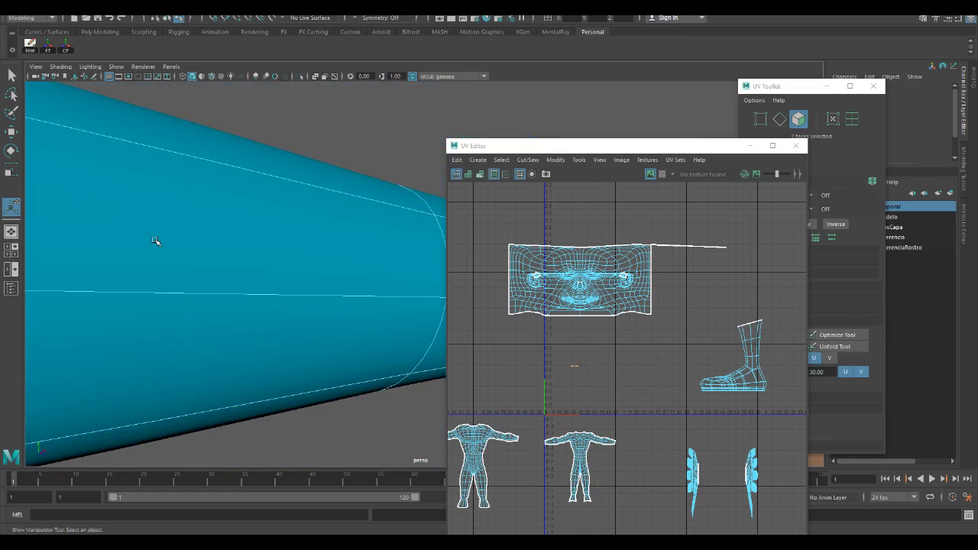
left_click(155, 242)
left_click_drag(586, 149, 458, 60)
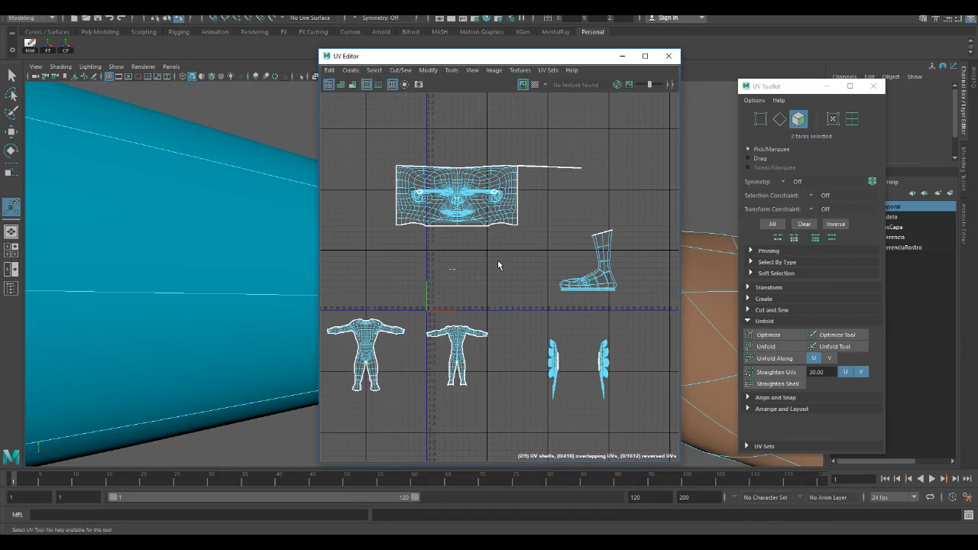
Undo back to before the hands' planar mapping and add the leftover faces in the grid area to the hand face selection
key("g")
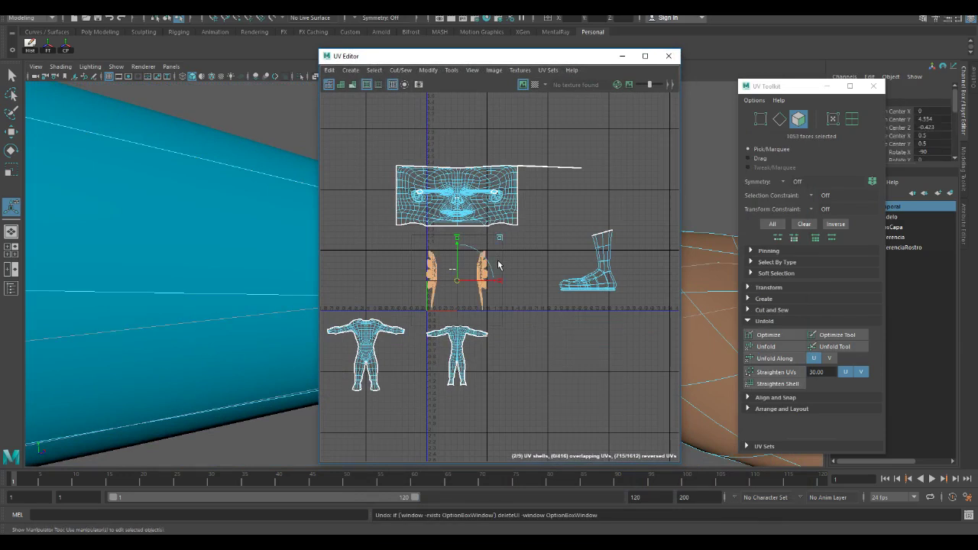
key("g")
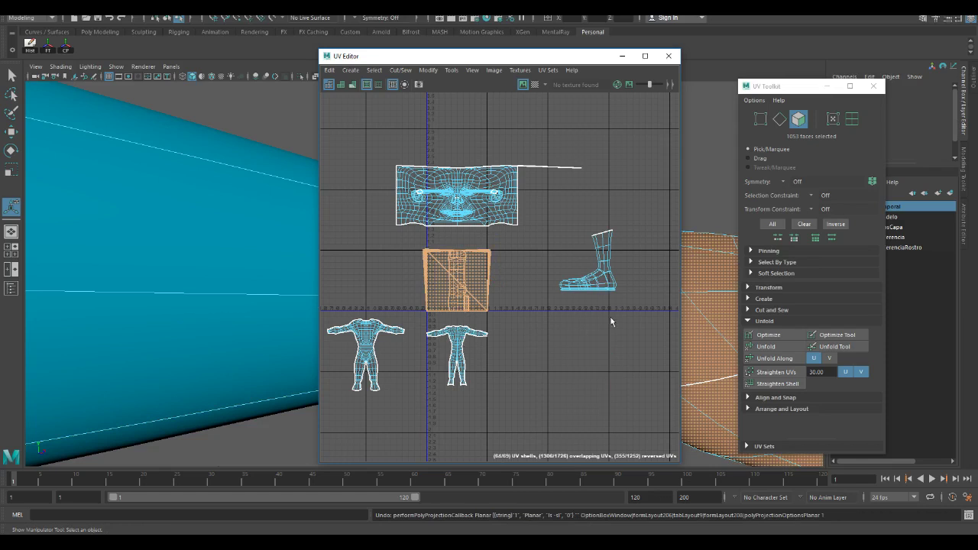
left_click_drag(412, 243, 504, 321)
key("w")
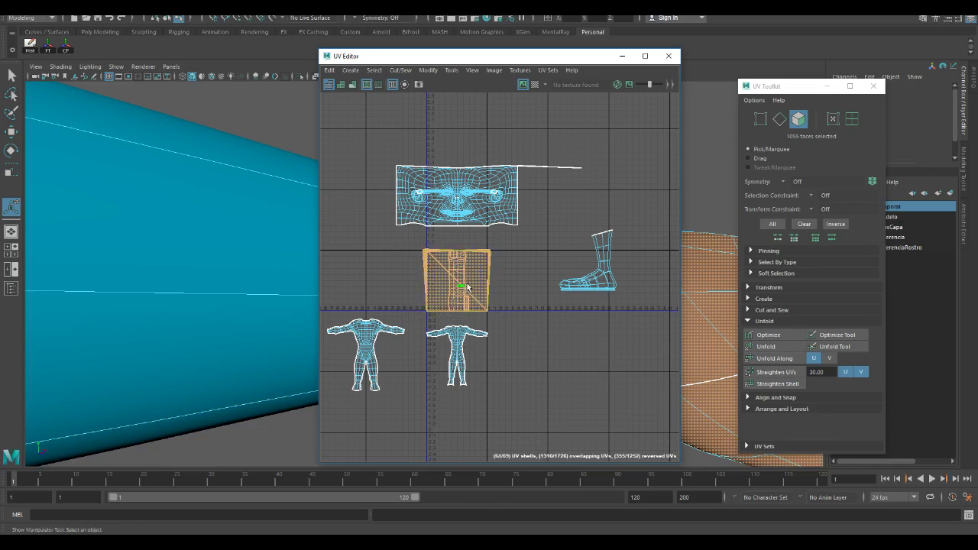
Apply a planar UV mapping to the extended hand selection and move the resulting shells below the boot shell
scroll(240, 200, "down", 10)
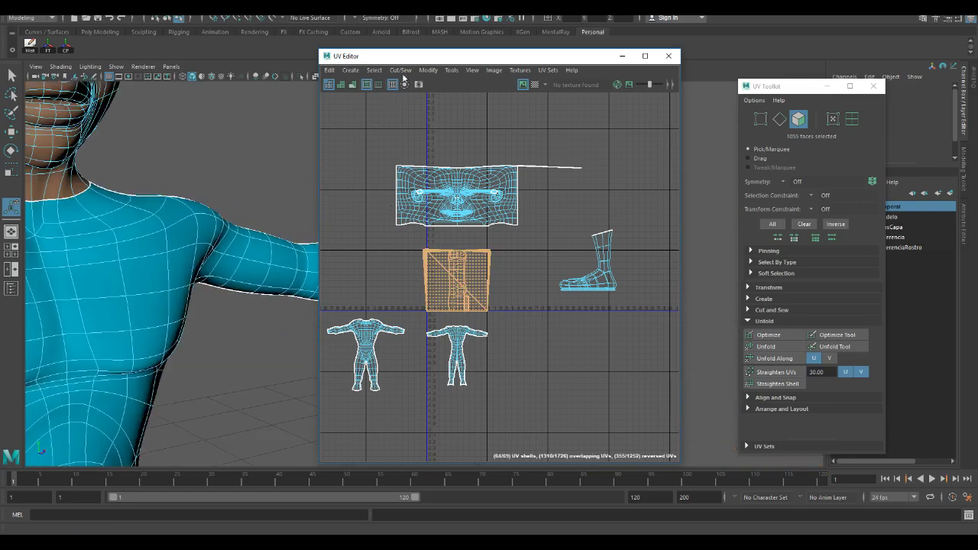
left_click_drag(413, 59, 614, 281)
left_click_drag(428, 252, 259, 190, "alt")
left_click_drag(626, 276, 625, 271)
left_click(393, 9)
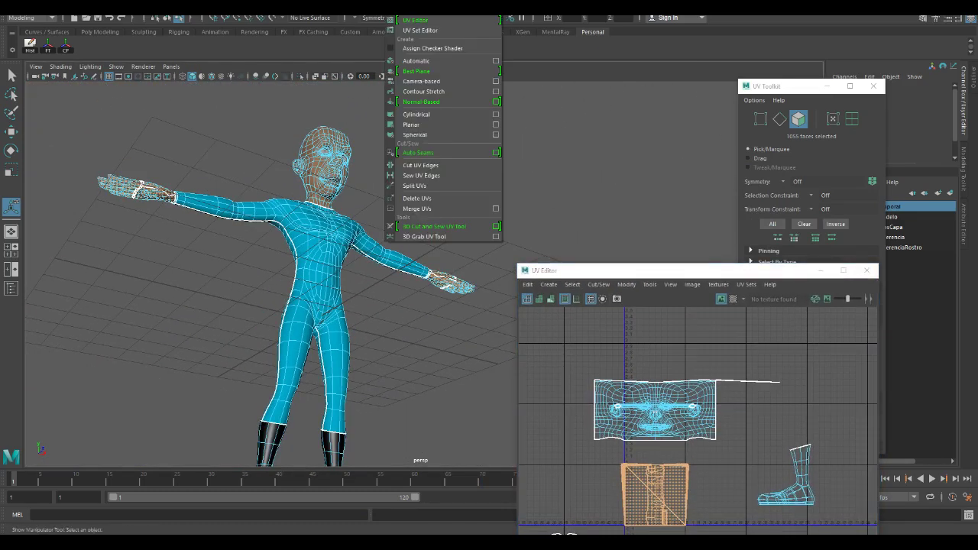
left_click(451, 124)
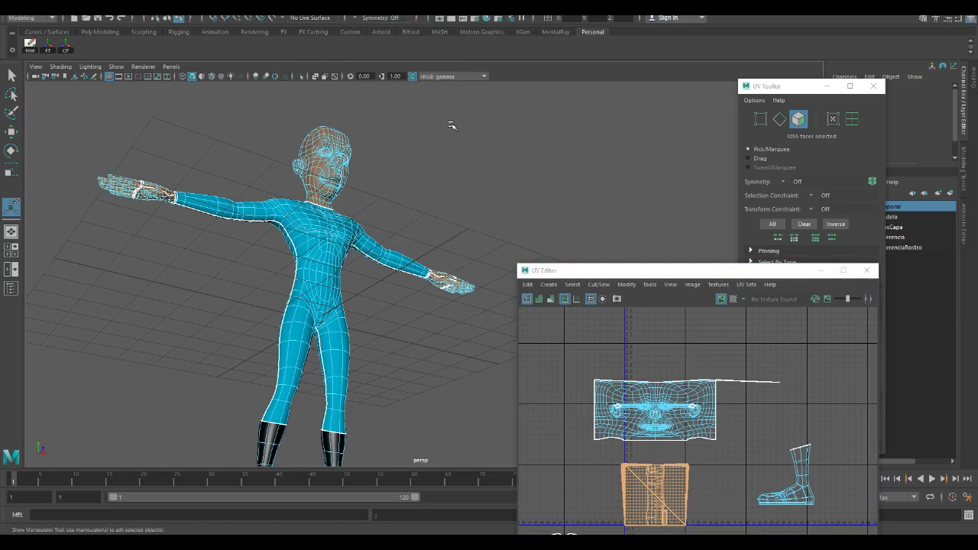
left_click_drag(669, 276, 515, 128)
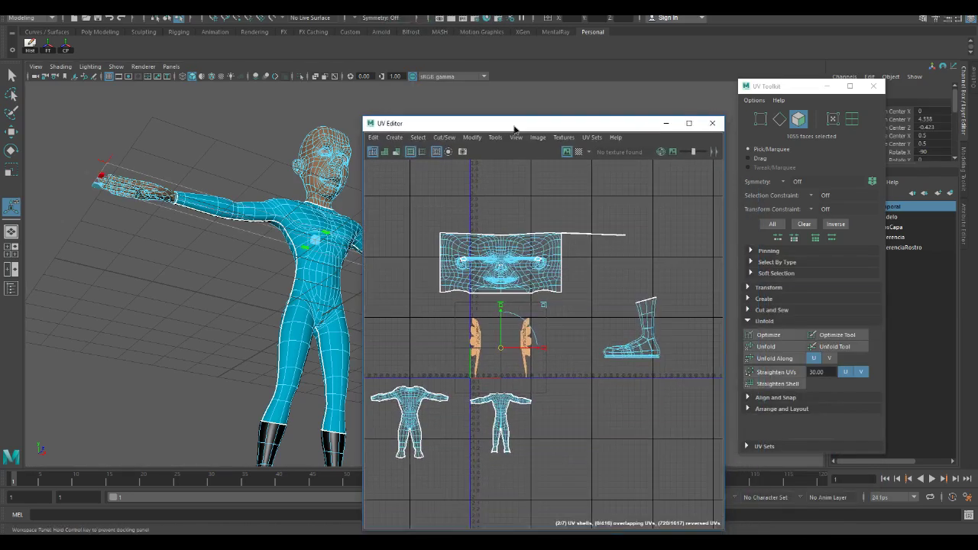
left_click_drag(524, 367, 646, 443)
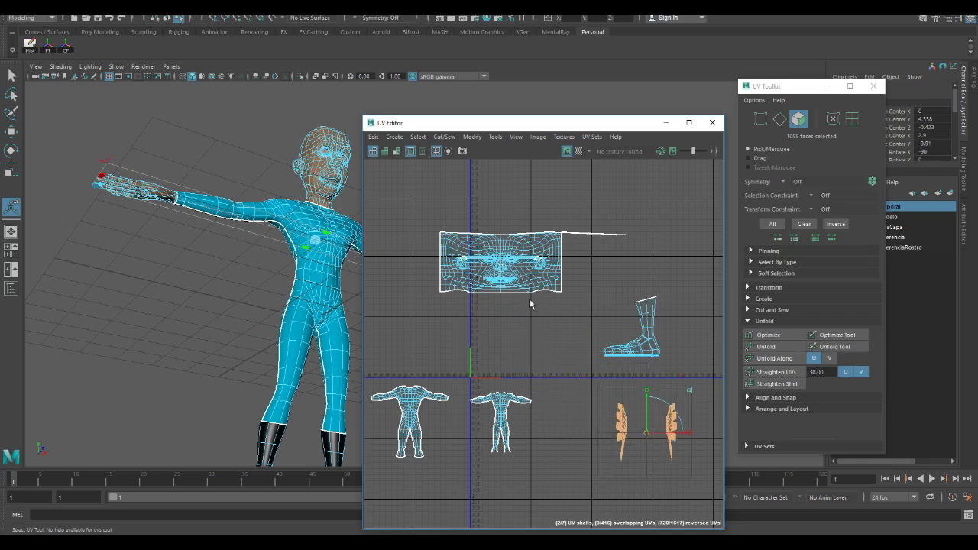
Enlarge the UV Editor and examine the head shell's layout around the eyes, nose, lips and chin
left_click_drag(501, 130, 146, 11)
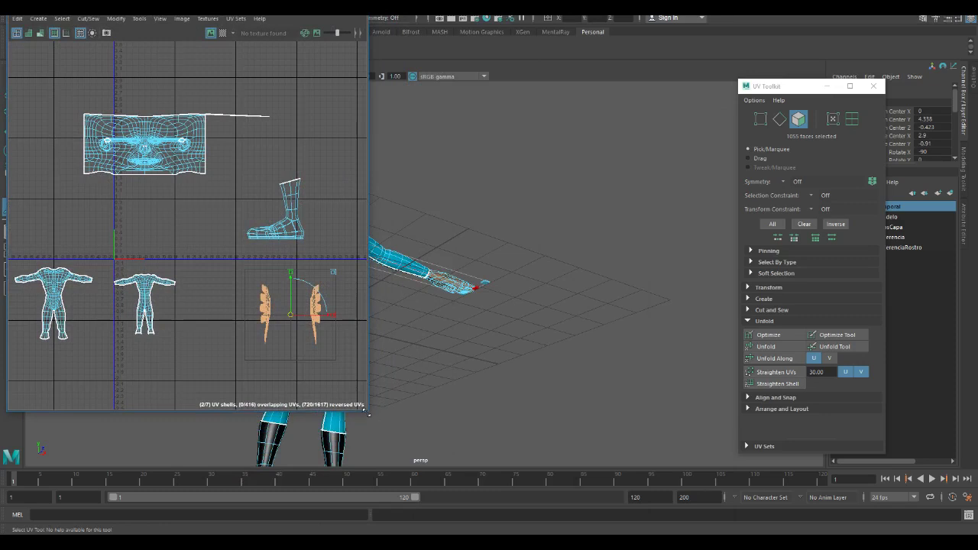
left_click_drag(367, 412, 651, 528)
scroll(348, 450, "up", 3)
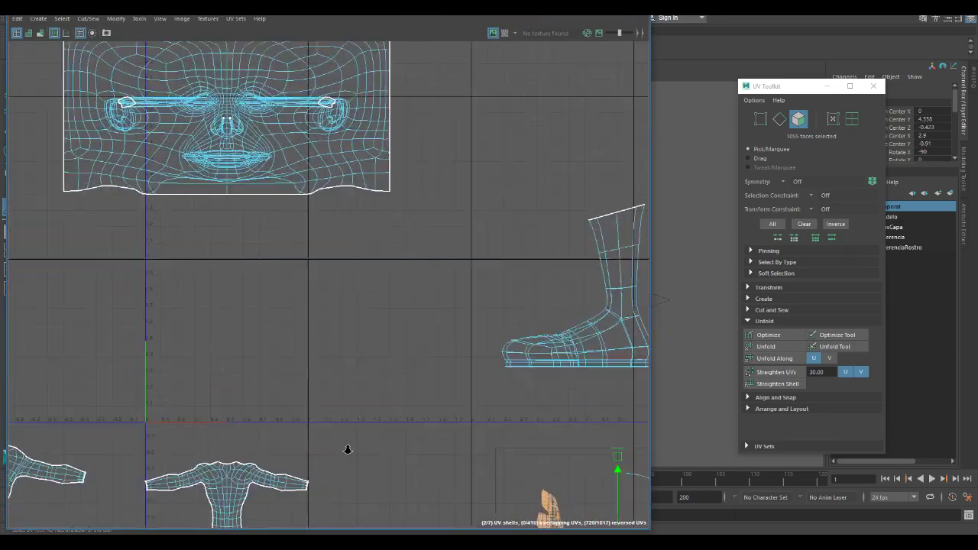
scroll(347, 449, "up", 1)
middle_click_drag(303, 251, 358, 357, "alt")
scroll(311, 215, "up", 2)
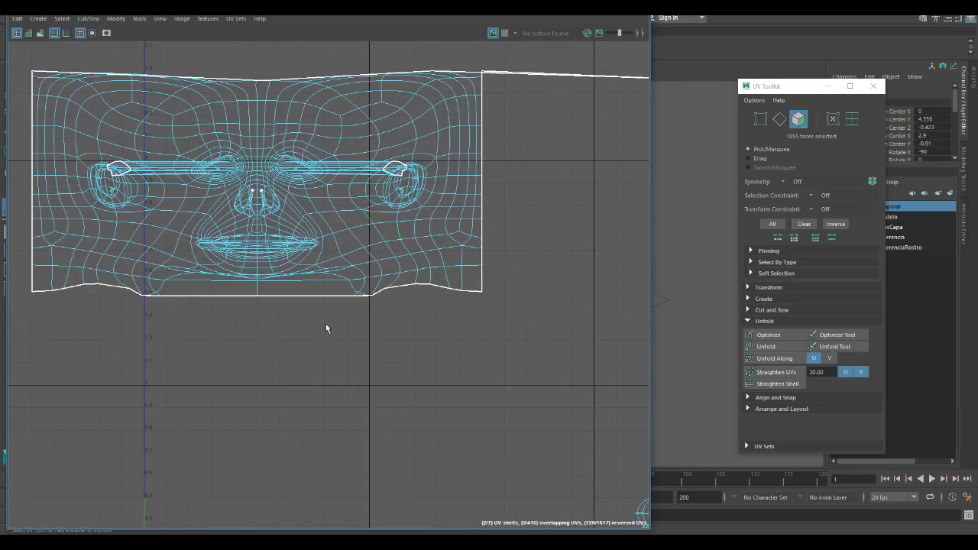
scroll(356, 273, "down", 3)
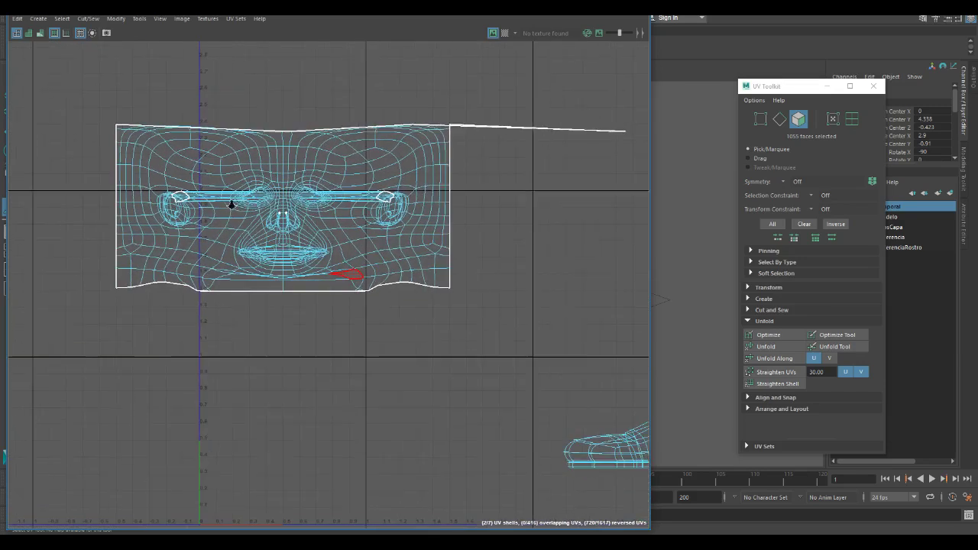
scroll(331, 244, "down", 2)
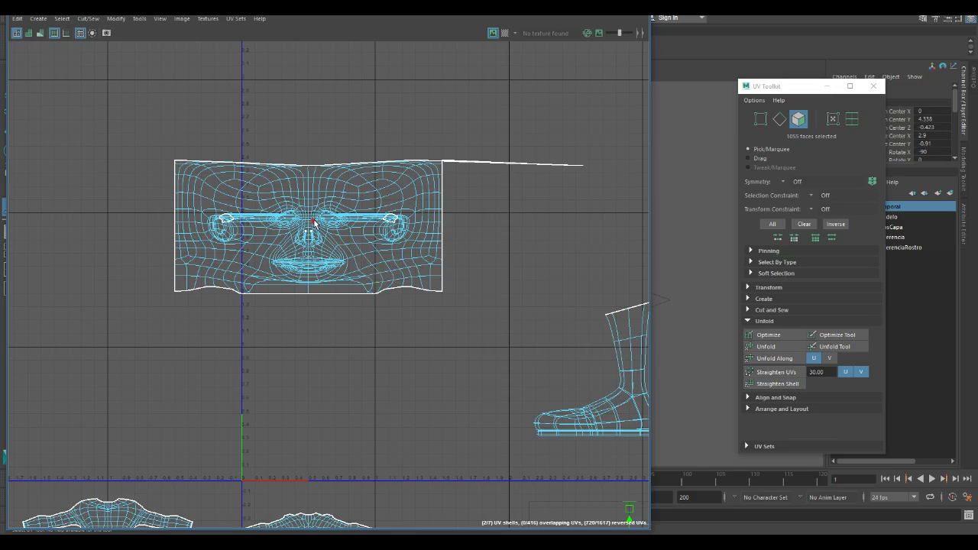
Move the UV Editor below the character's face and examine the lips, chin and neck on the model from several angles
left_click_drag(376, 16, 406, 281)
left_click_drag(358, 176, 381, 172, "alt")
mouse_move(382, 172)
right_mouse_down("alt")
mouse_move(404, 169)
mouse_move(375, 168)
right_mouse_up("alt")
left_click_drag(376, 169, 403, 193, "alt")
right_click_drag(408, 161, 412, 231, "alt")
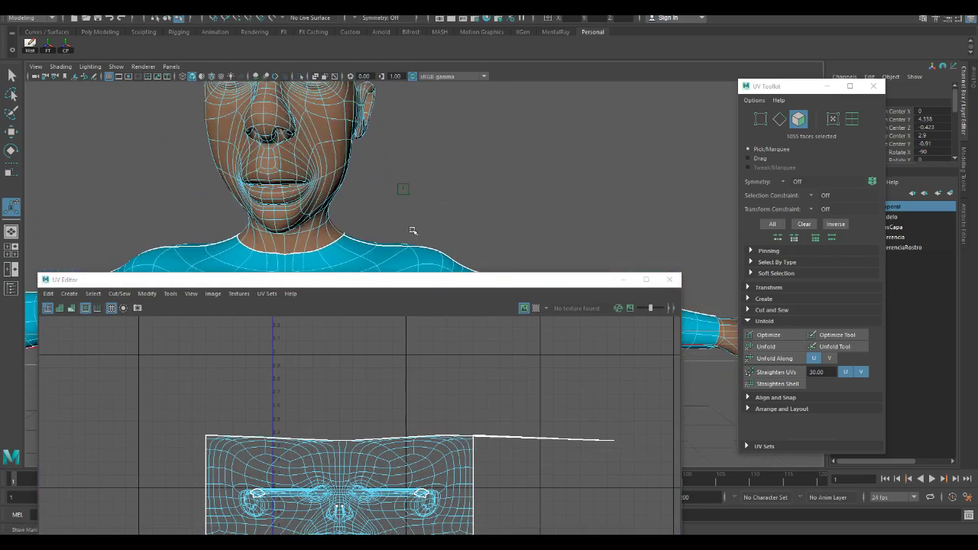
left_click_drag(370, 192, 373, 188, "alt")
middle_click_drag(360, 166, 425, 176, "alt")
left_click_drag(426, 177, 454, 214, "alt")
right_click_drag(453, 214, 461, 201, "alt")
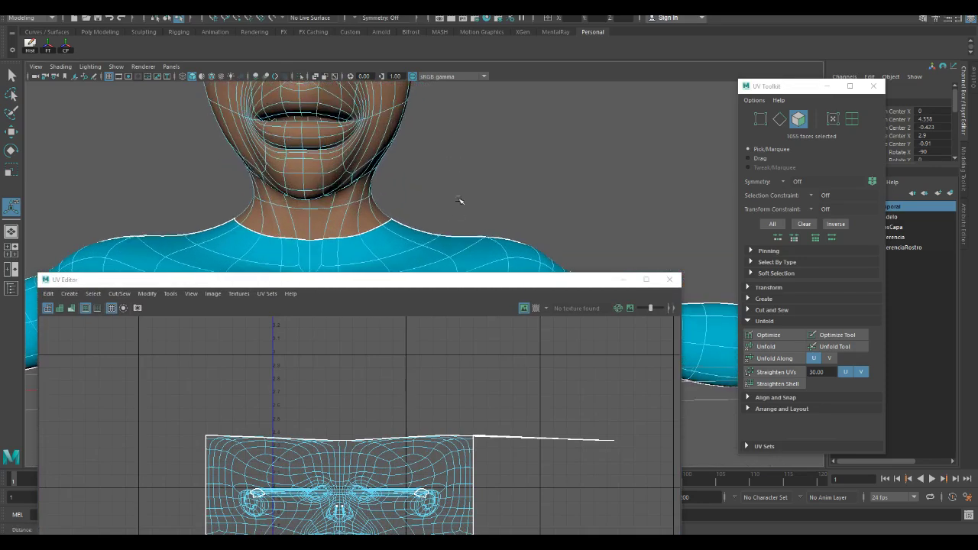
left_click_drag(460, 201, 443, 173, "alt")
middle_click_drag(443, 173, 448, 181, "alt")
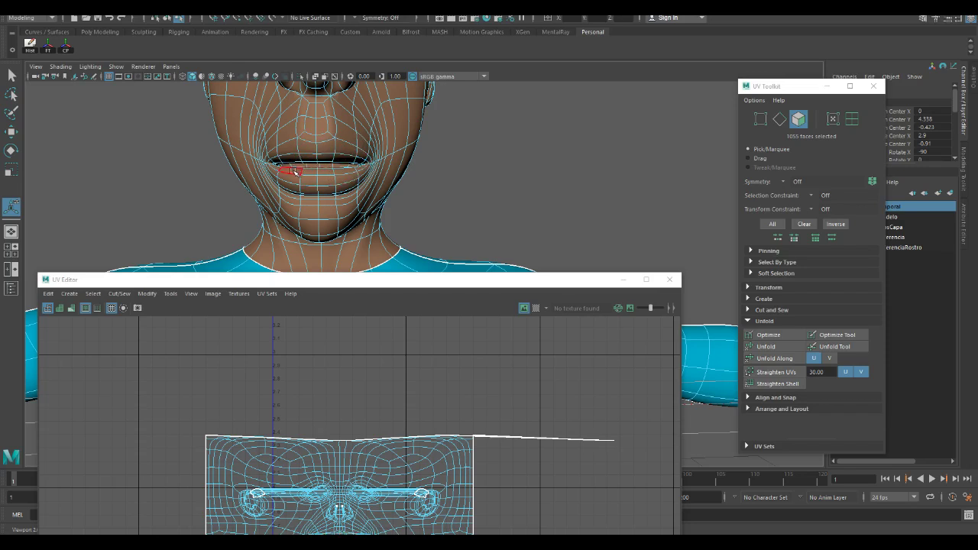
scroll(355, 174, "up", 3)
middle_click_drag(351, 174, 401, 209, "alt")
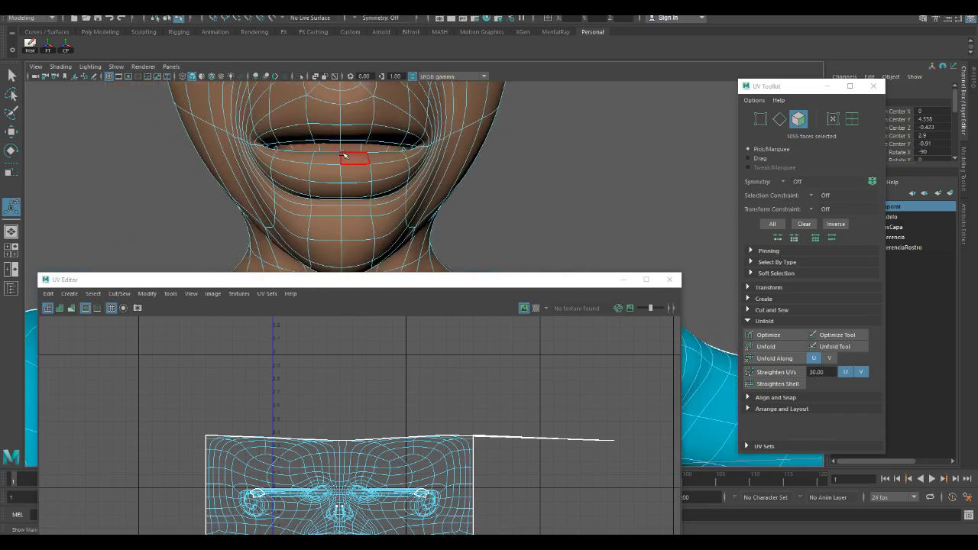
left_click_drag(382, 186, 260, 164, "alt")
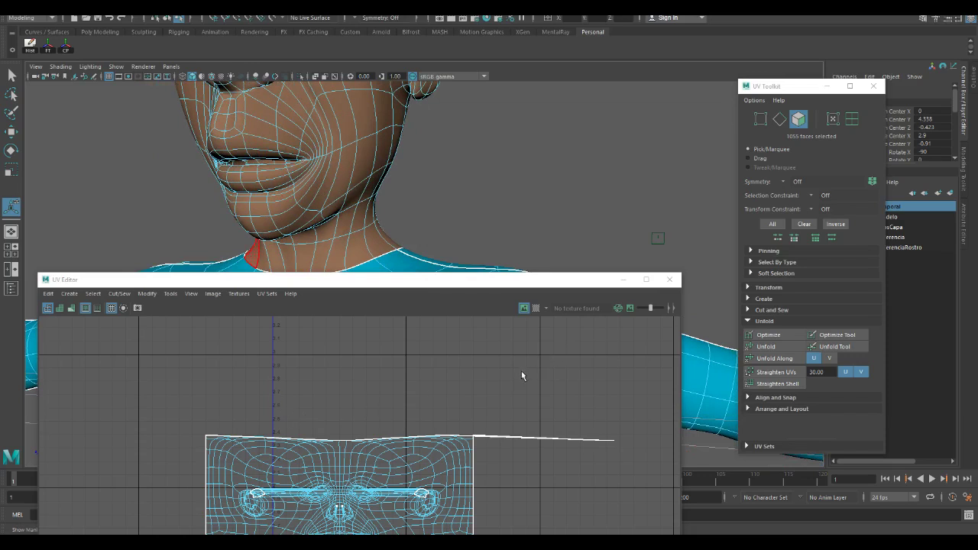
Switch the model to edge selection and select one edge along the inner rim of the lower lip
key("q")
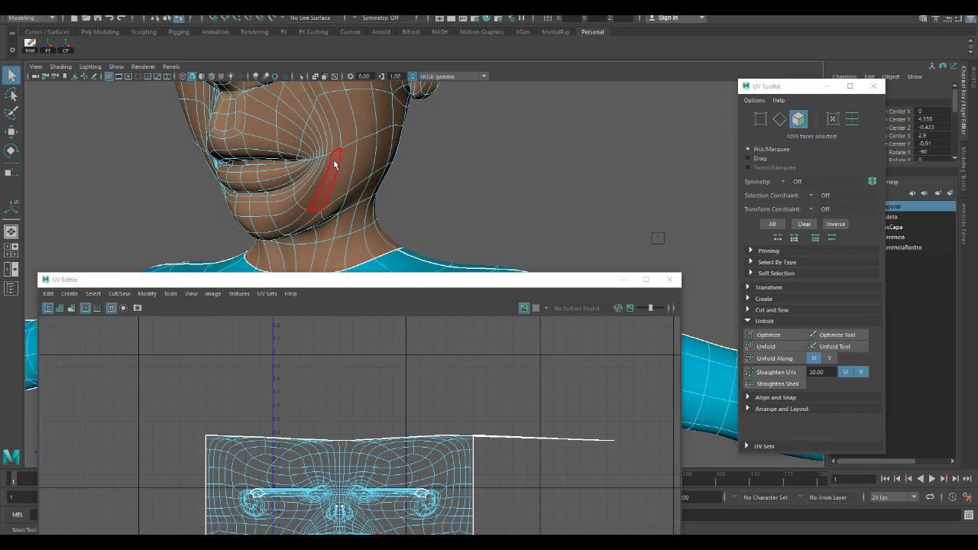
right_click(335, 162)
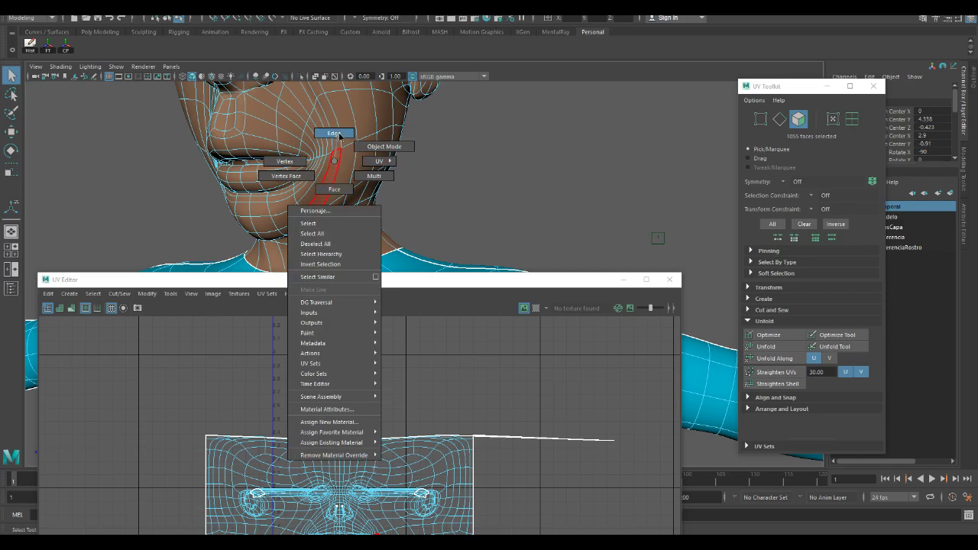
left_click(339, 134)
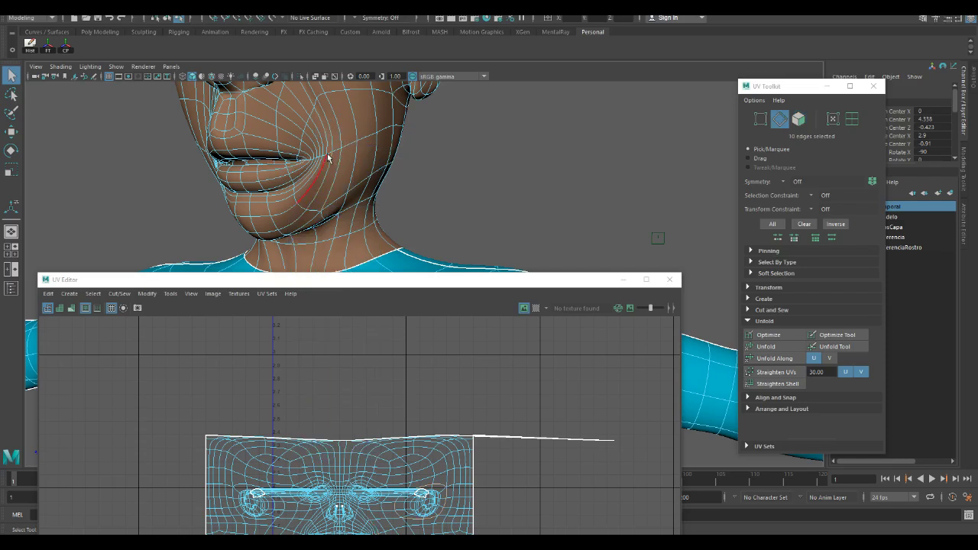
left_click_drag(329, 158, 361, 192, "alt")
scroll(324, 189, "up", 5)
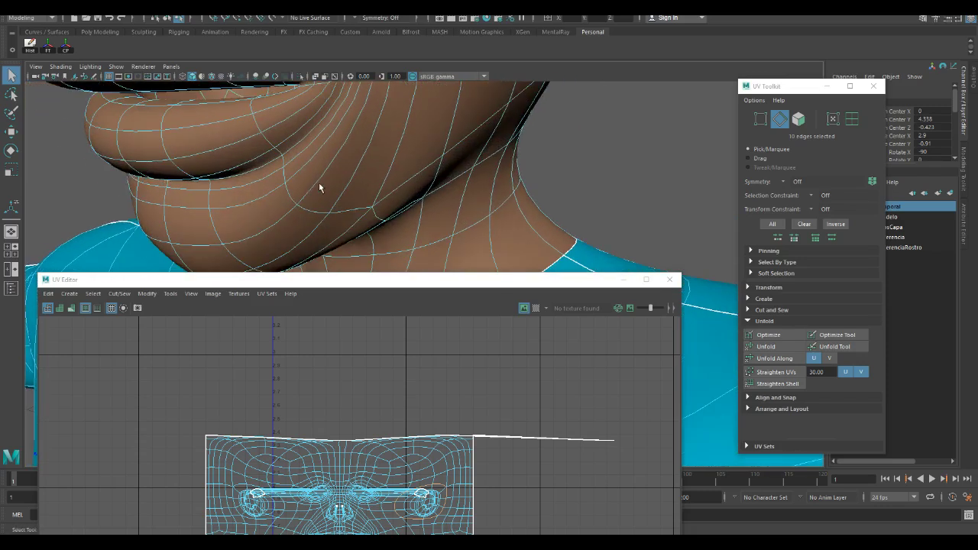
scroll(306, 161, "up", 5)
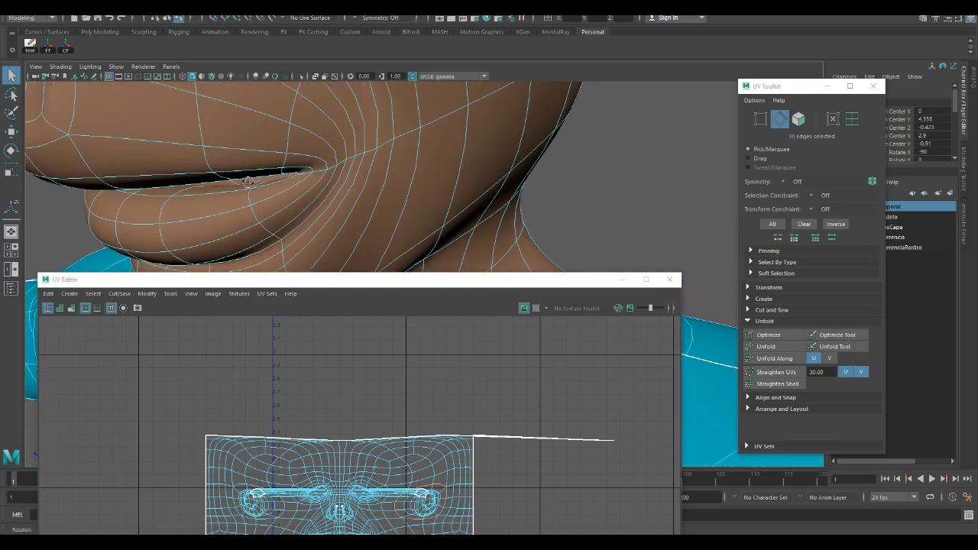
left_click_drag(260, 179, 280, 202, "alt")
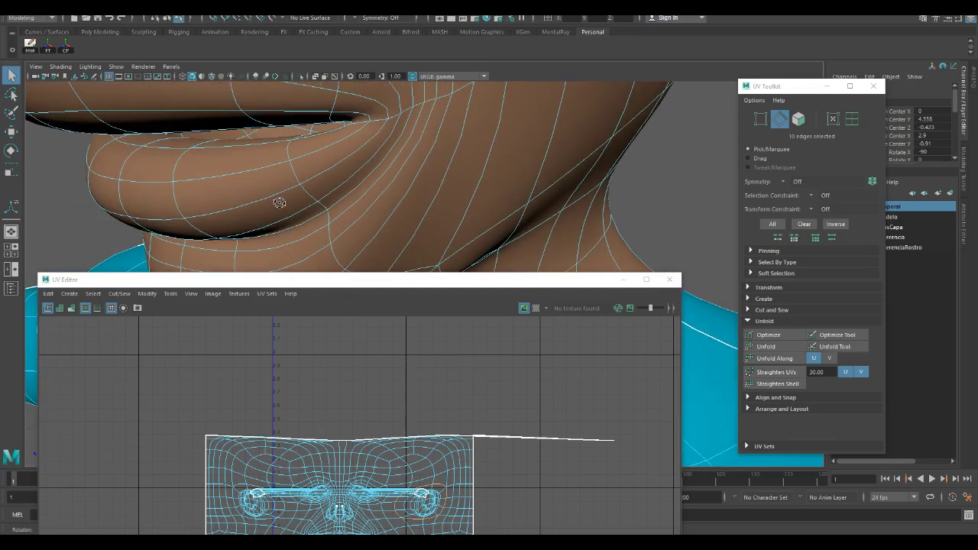
left_click(174, 148)
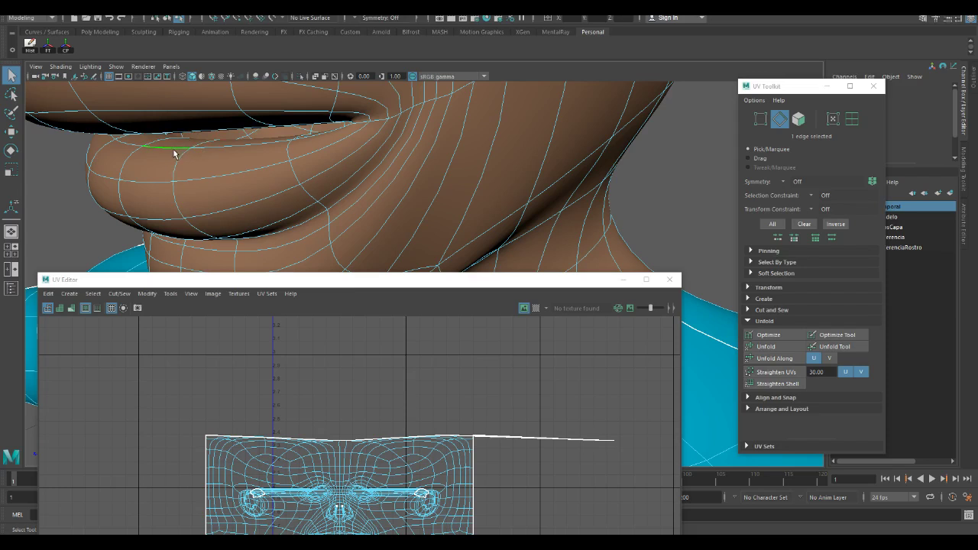
Examine the edges inside the mouth in wireframe display and in shaded display with X-Ray turned on
key("4")
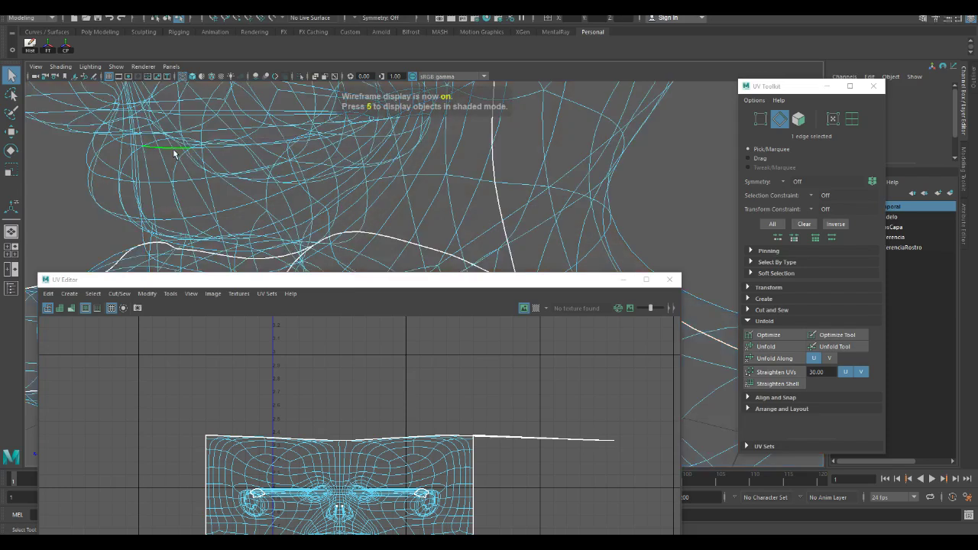
left_click_drag(184, 177, 155, 180, "alt")
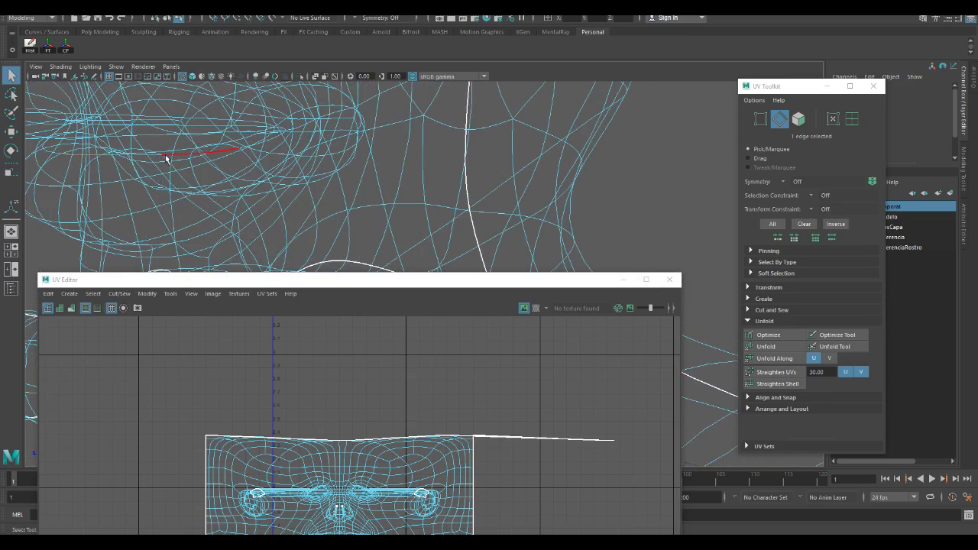
left_click_drag(181, 158, 180, 158, "alt")
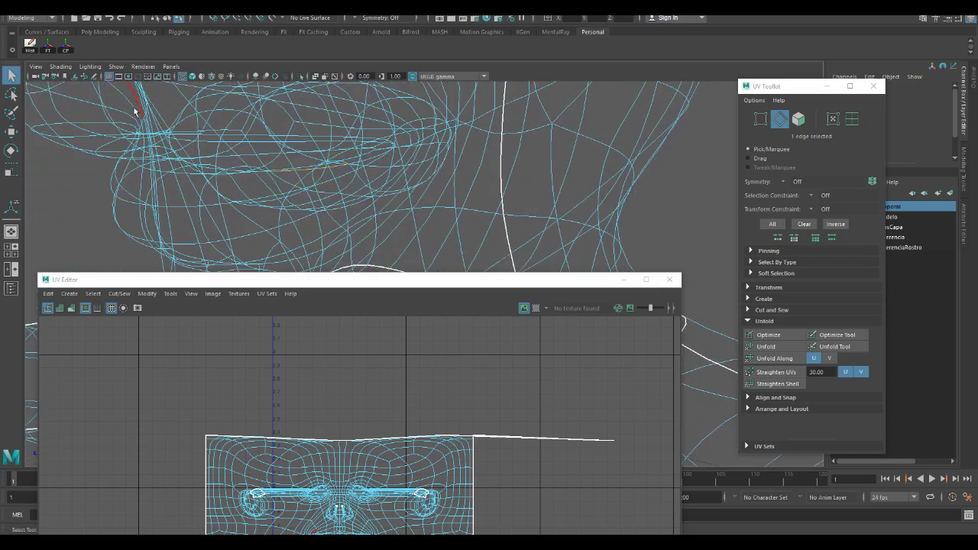
key("5")
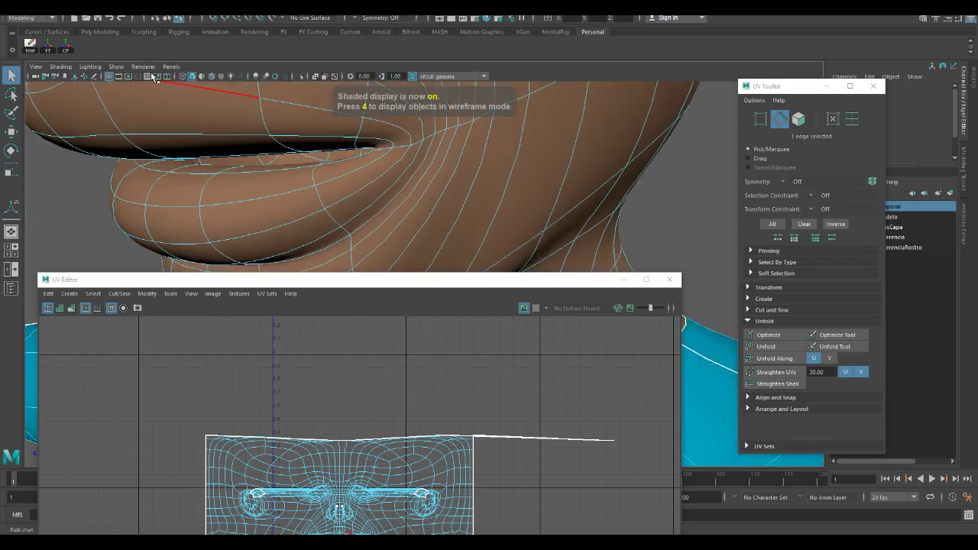
key("alt+x")
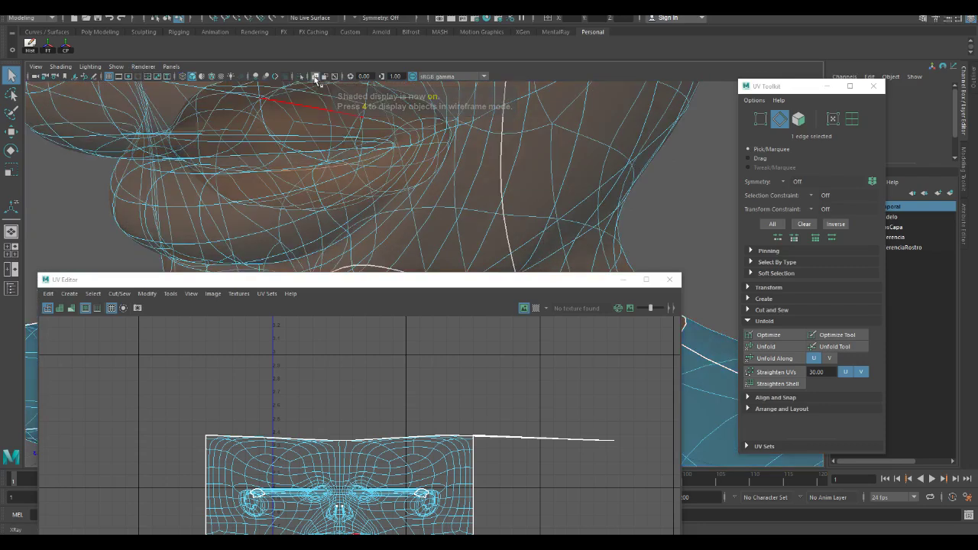
left_click_drag(247, 188, 280, 172, "alt")
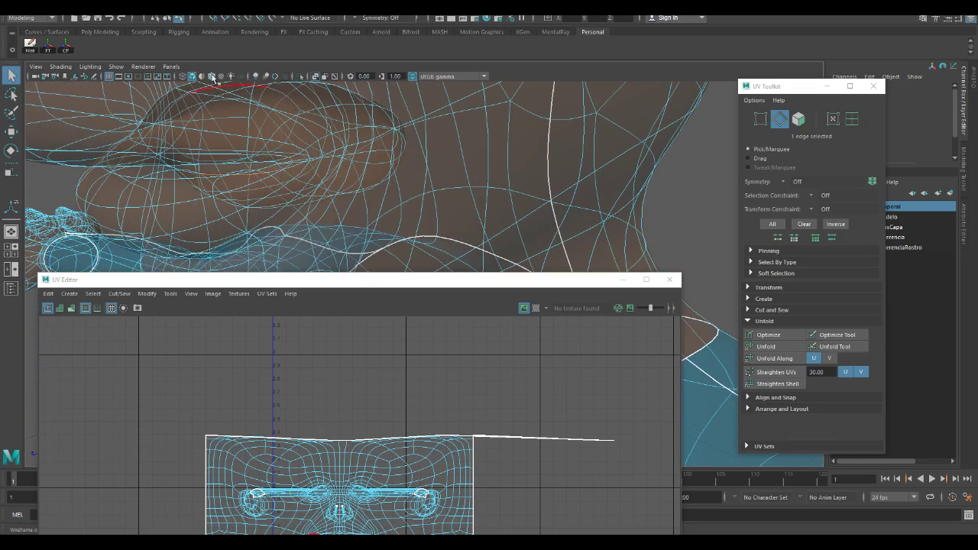
Select the closed edge loop along the inner rim of the lips and switch the model to wireframe display
left_click(315, 78)
mouse_move(267, 174)
left_mouse_down("alt")
mouse_move(309, 187)
mouse_move(318, 147)
mouse_move(324, 157)
left_mouse_up("alt")
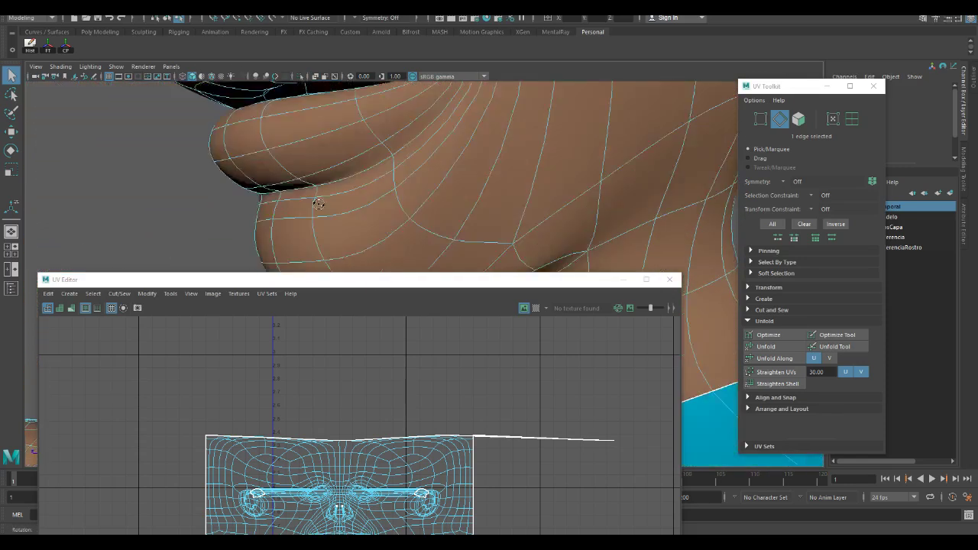
middle_click_drag(325, 157, 329, 162, "alt")
left_click_drag(329, 162, 292, 179, "alt")
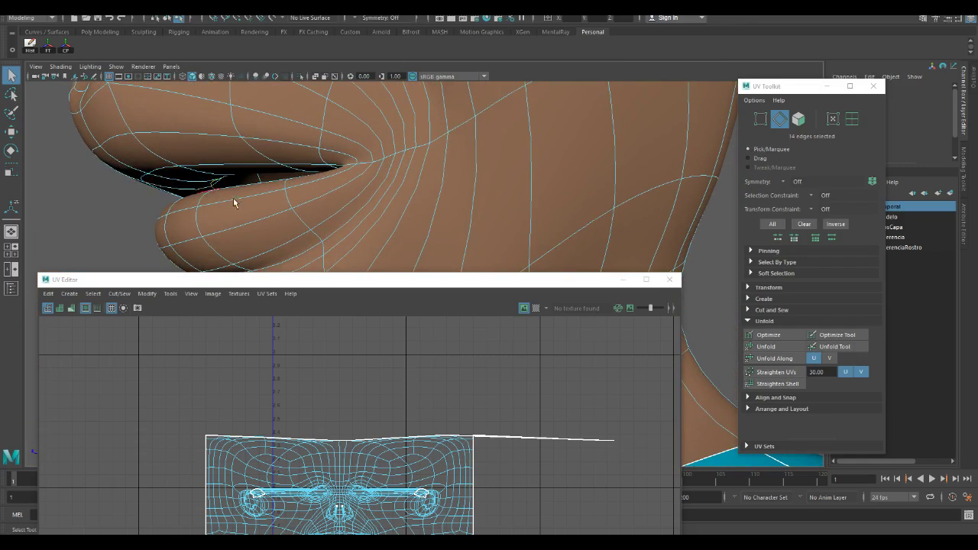
mouse_move(234, 202)
left_mouse_down("alt")
mouse_move(328, 202)
mouse_move(305, 194)
mouse_move(316, 211)
mouse_move(281, 188)
mouse_move(475, 191)
left_mouse_up("alt")
key("4")
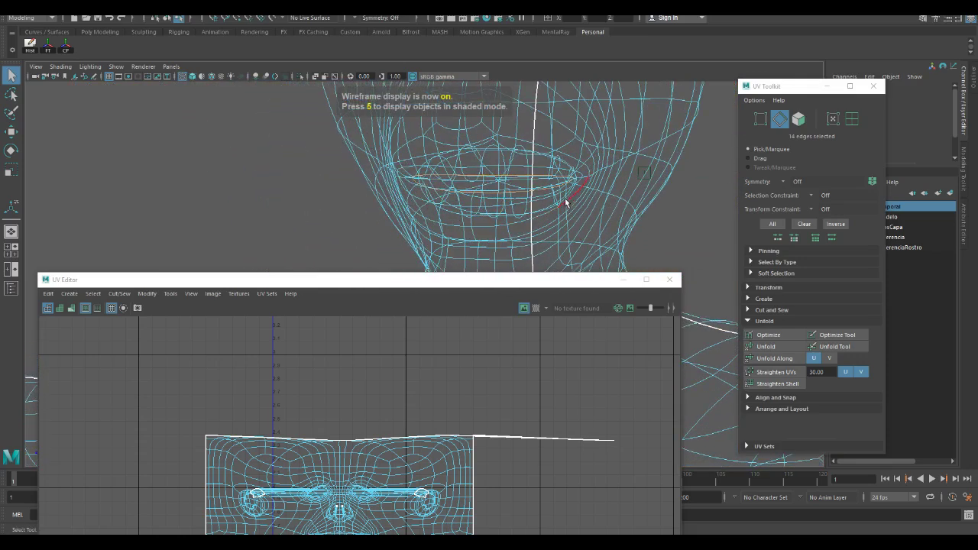
Cut the head shell's UVs along the selected inner lip loop
left_click_drag(418, 280, 410, 130)
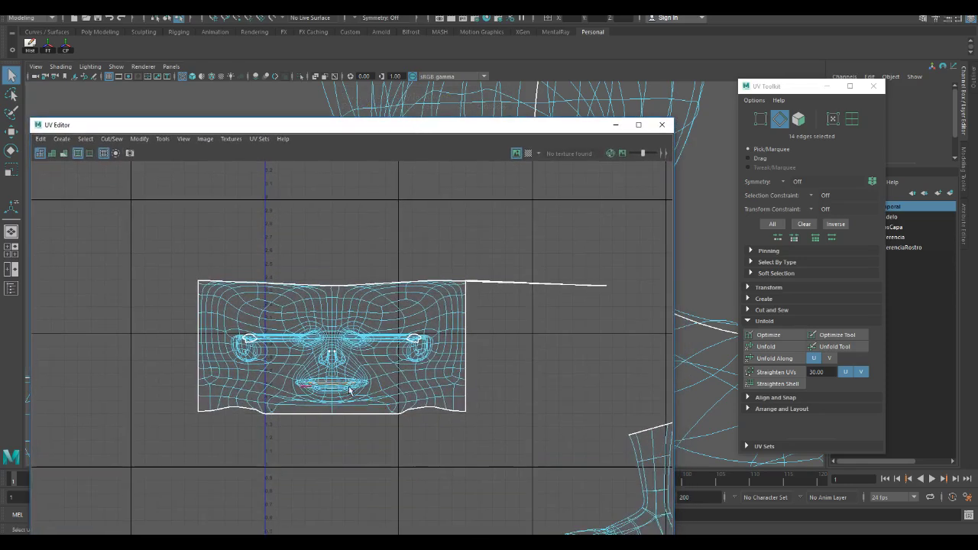
left_click(749, 322)
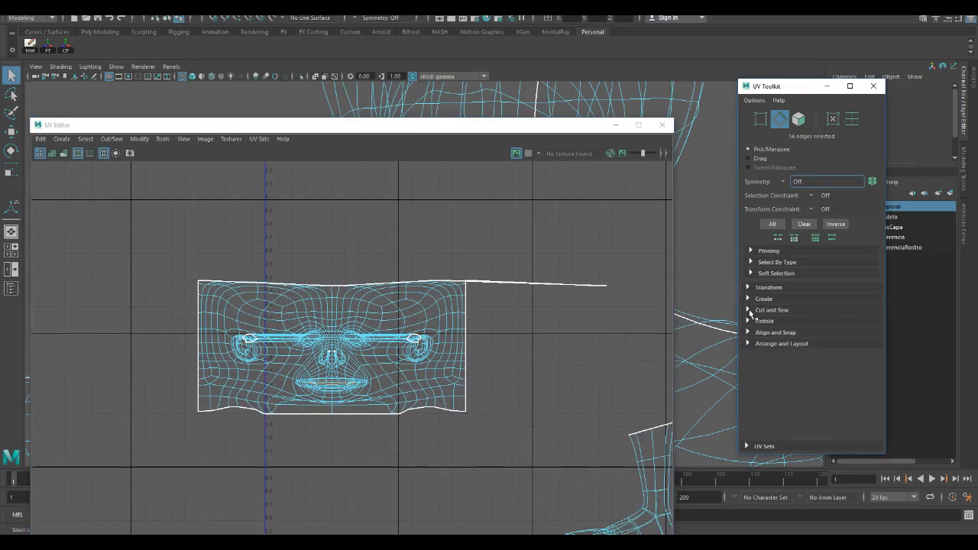
left_click(748, 310)
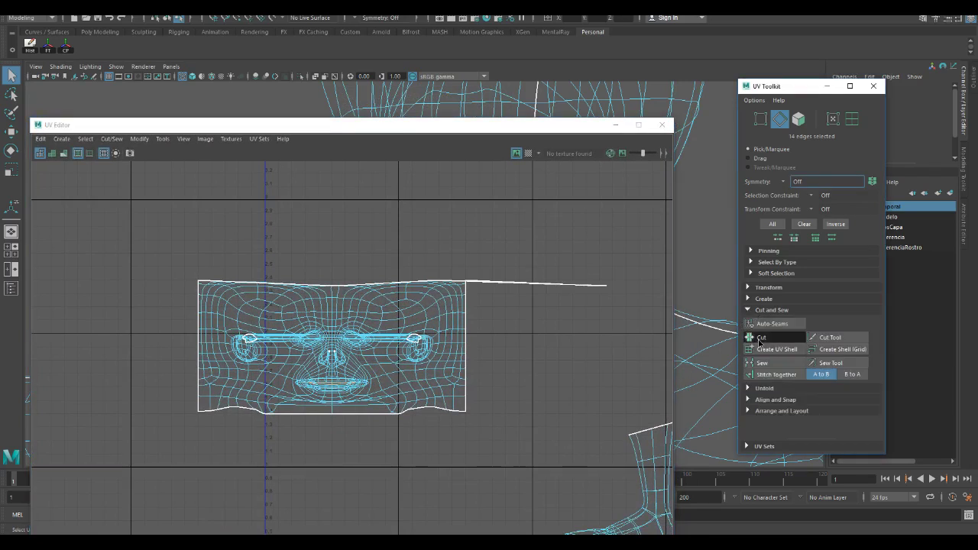
left_click(757, 338)
Select the whole mouth-interior UV shell and move it horizontally to the empty area left of the head shell
scroll(348, 337, "up", 4)
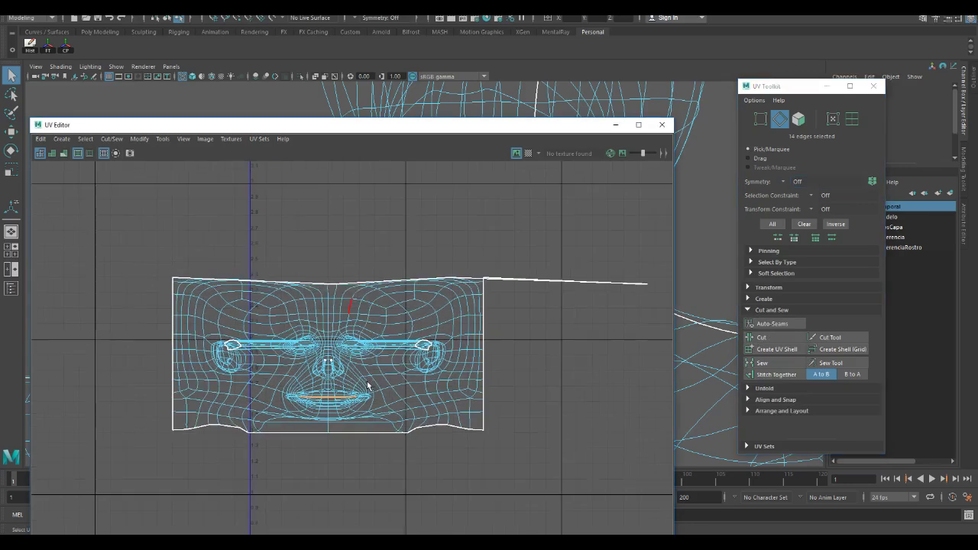
scroll(431, 419, "up", 3)
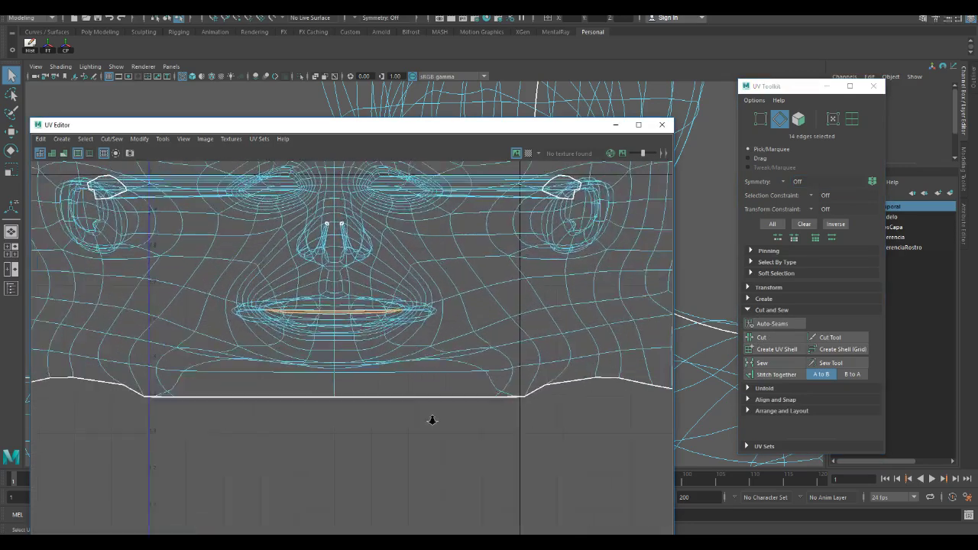
scroll(404, 343, "up", 3)
scroll(389, 425, "up", 5)
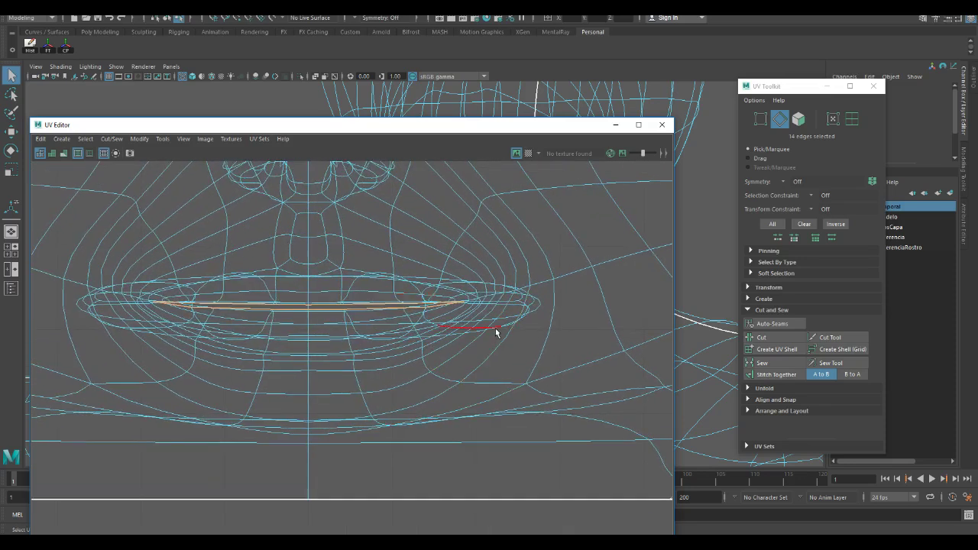
right_click_drag(496, 329, 546, 337)
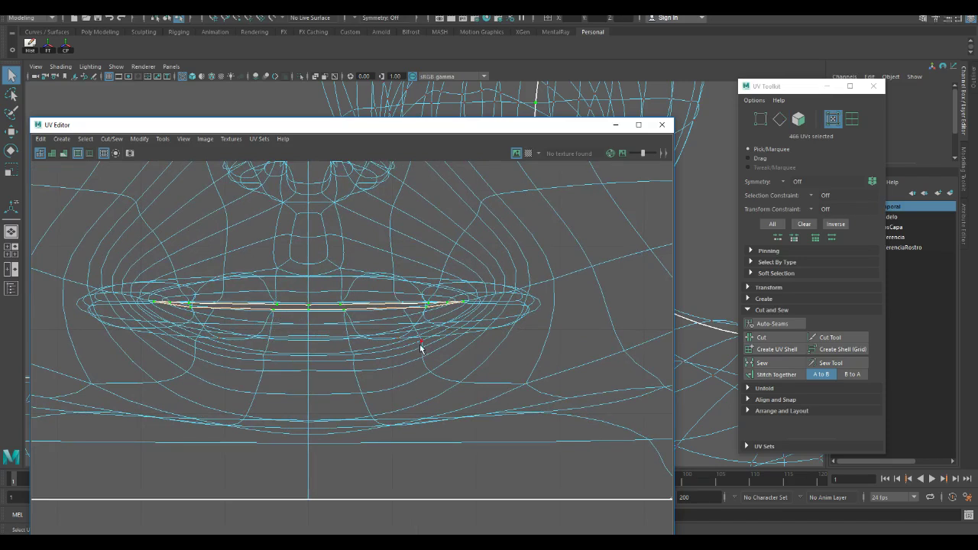
left_click(441, 458)
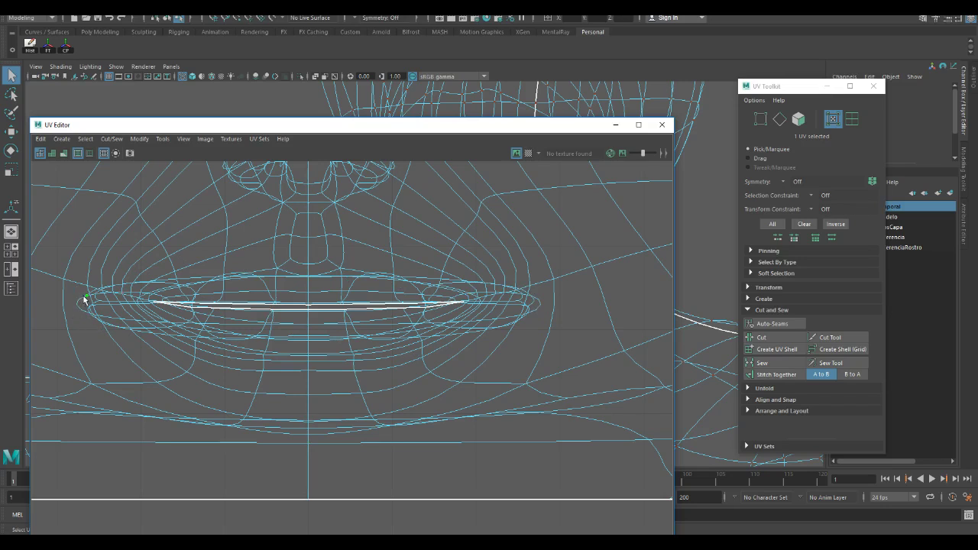
right_click_drag(84, 299, 138, 314, "shift")
scroll(306, 325, "down", 10)
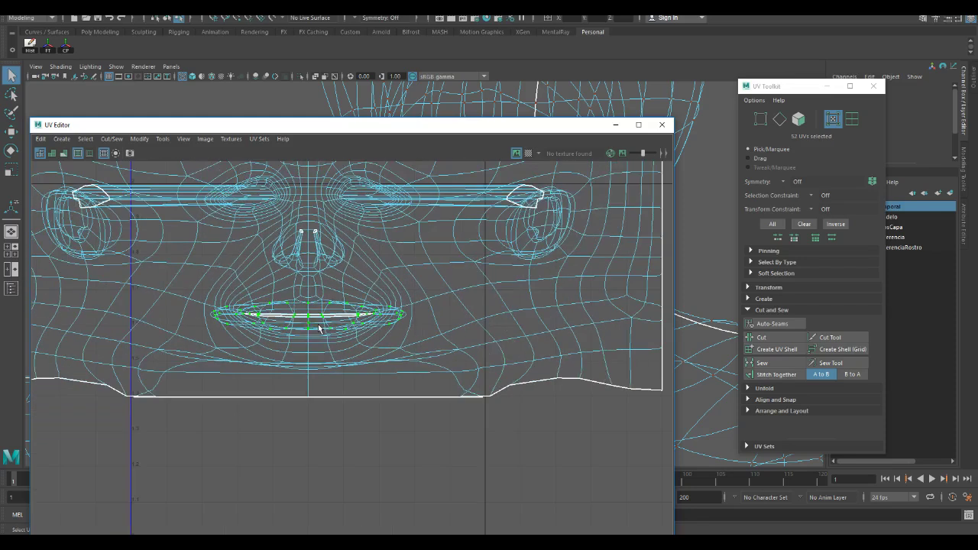
scroll(320, 326, "down", 1)
key("w")
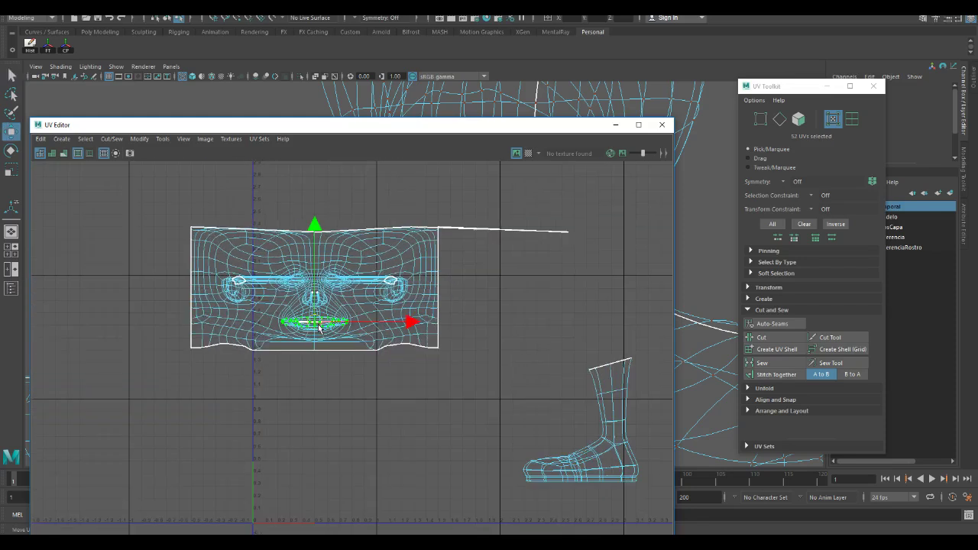
left_click_drag(410, 323, 173, 375)
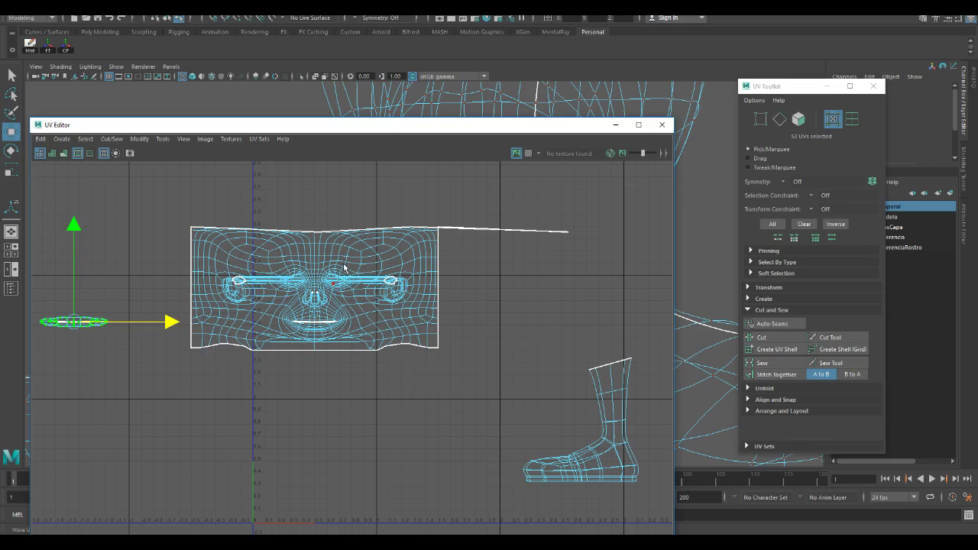
Examine the eye area's UV layout and compare it with the eyes on the shaded model
scroll(346, 269, "up", 3)
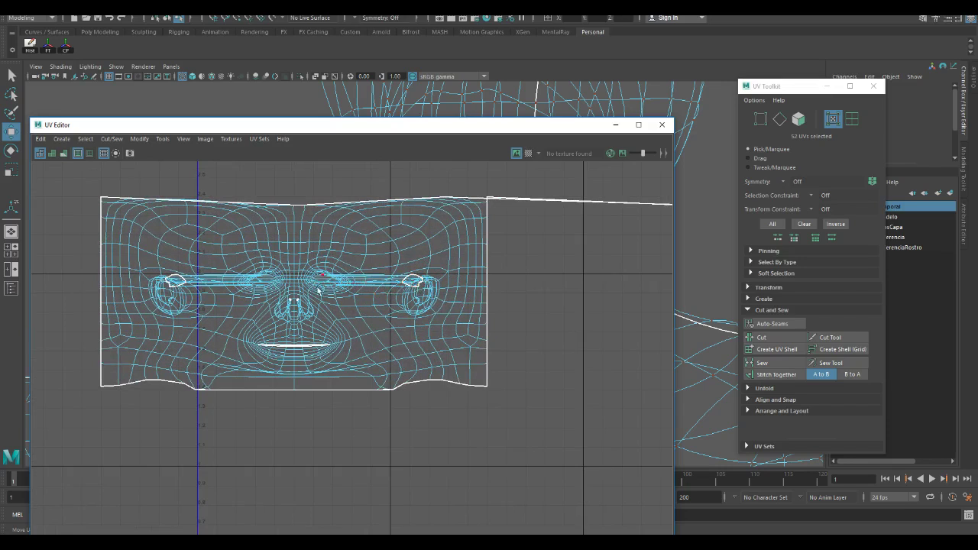
scroll(334, 252, "up", 6)
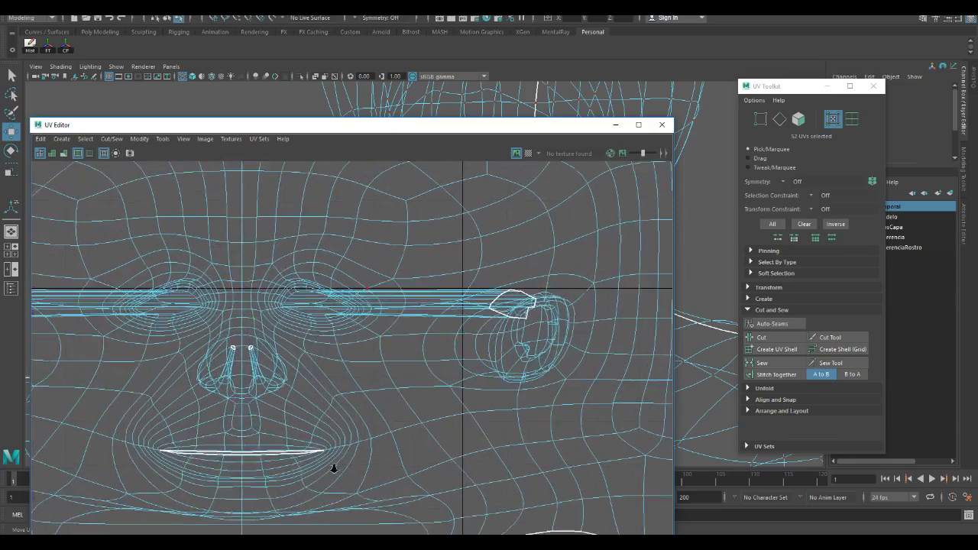
scroll(397, 337, "up", 4)
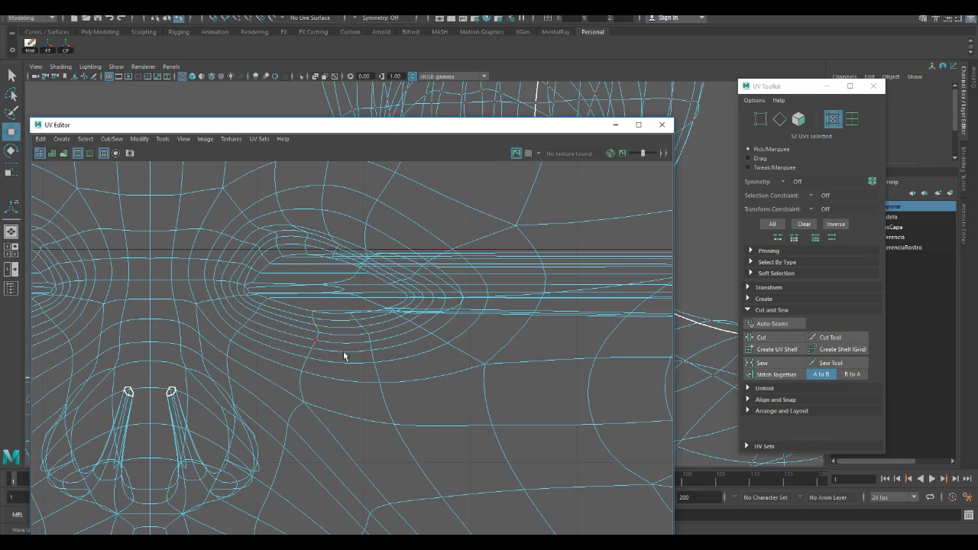
scroll(411, 342, "down", 2)
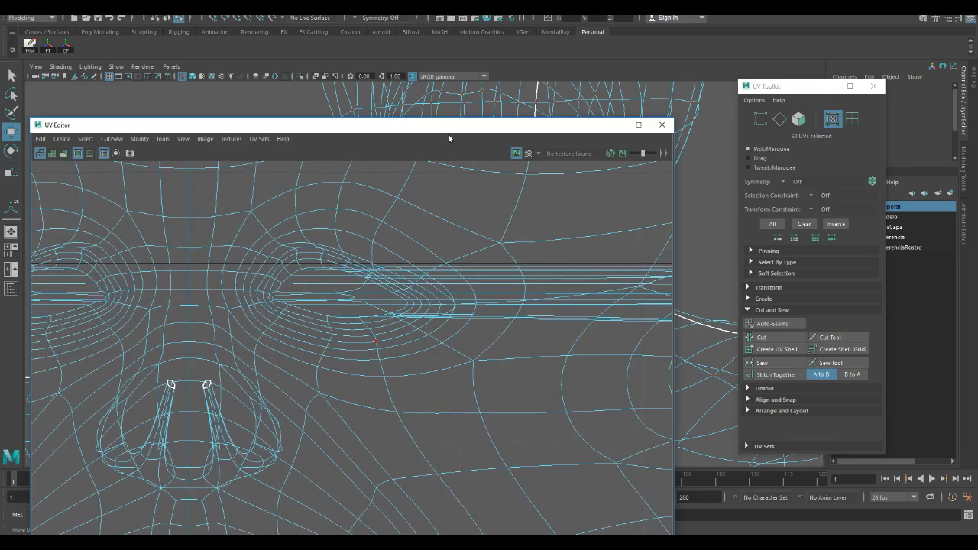
left_click_drag(456, 133, 458, 335)
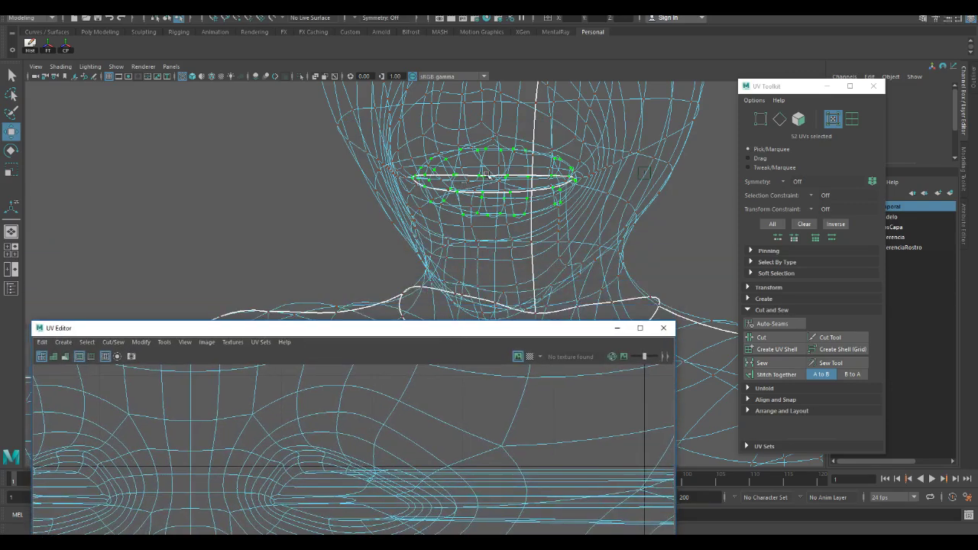
left_click(523, 163)
key("5")
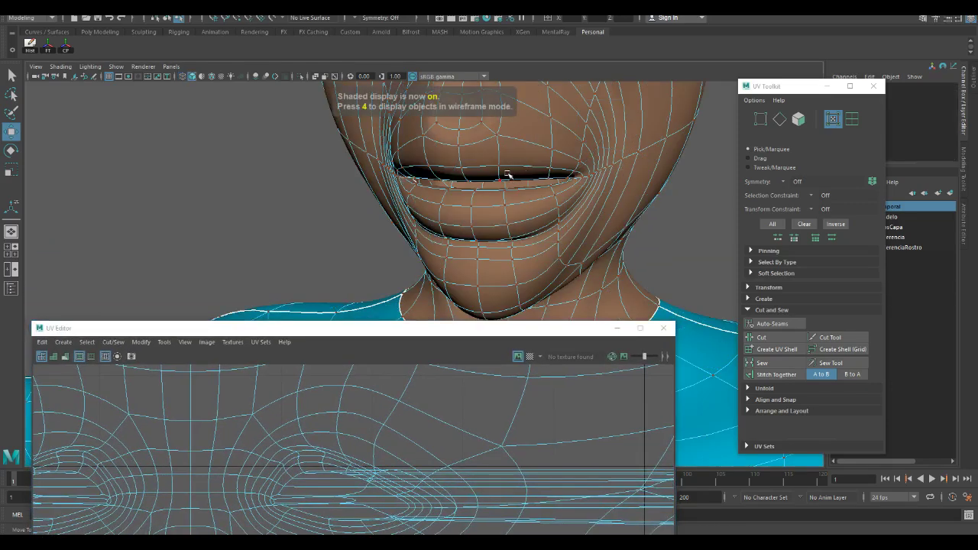
mouse_move(469, 159)
left_mouse_down("alt")
mouse_move(414, 174)
mouse_move(402, 153)
mouse_move(380, 170)
left_mouse_up("alt")
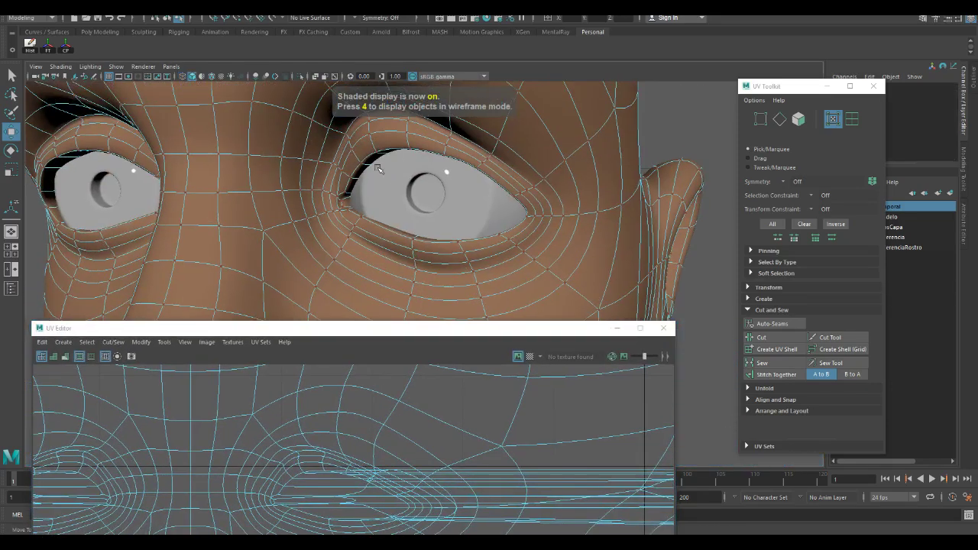
scroll(406, 221, "down", 1)
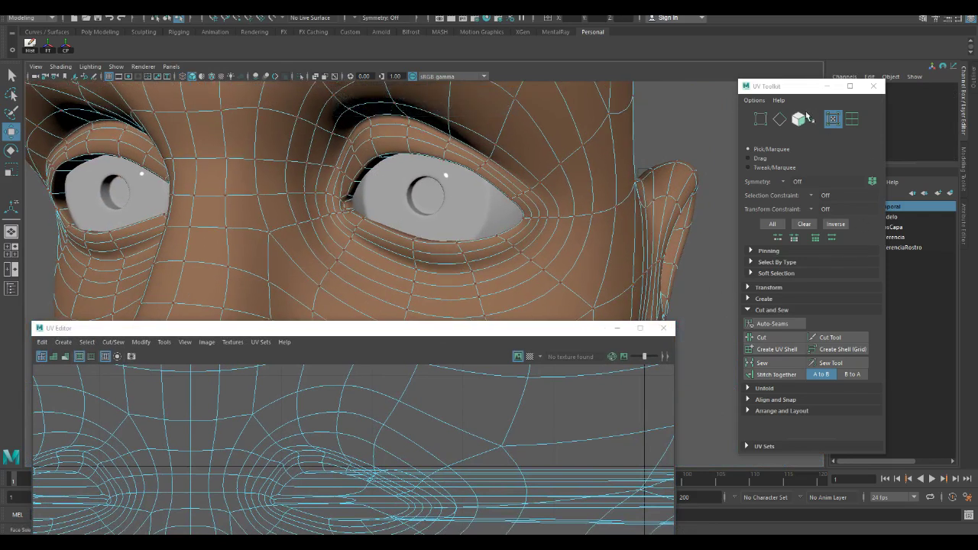
Add the outer object of each eye to the OjosCapa display layer and hide that layer
left_click_drag(797, 88, 714, 78)
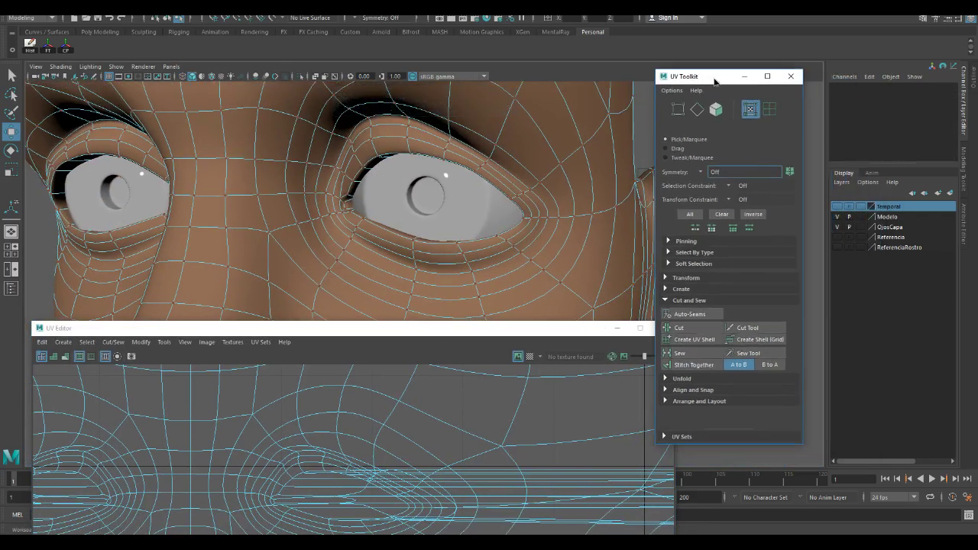
left_click(838, 228)
left_click(837, 228)
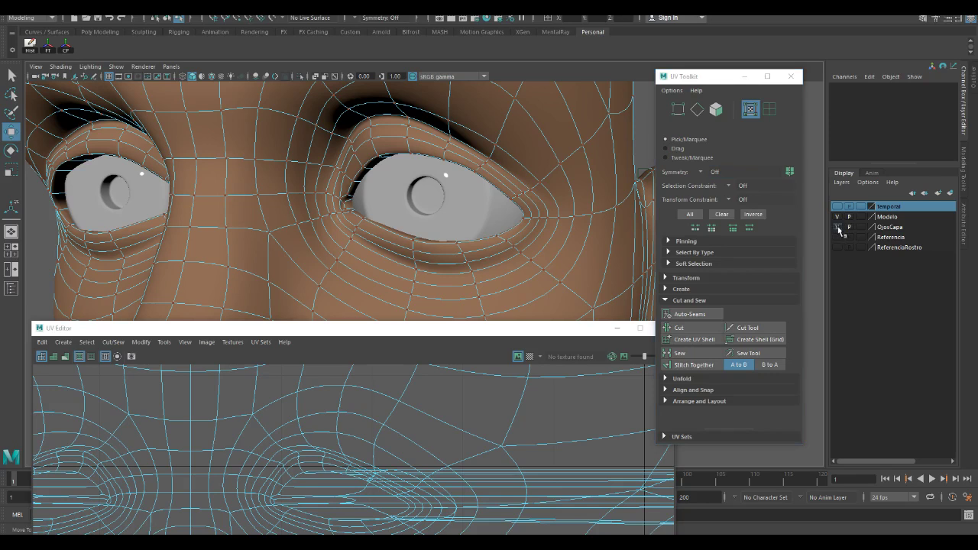
right_click_drag(583, 151, 615, 136)
left_click(547, 175)
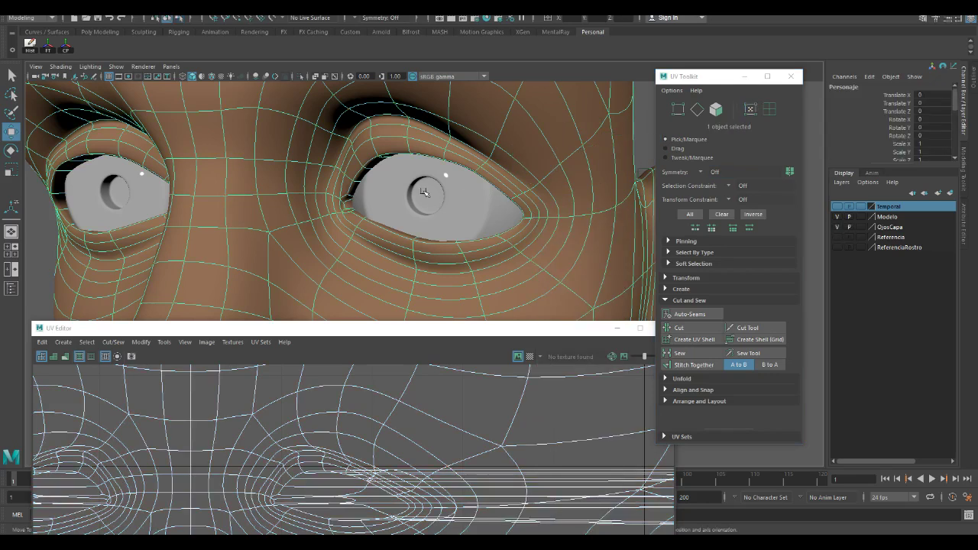
left_click(424, 192)
left_click(115, 197, "shift")
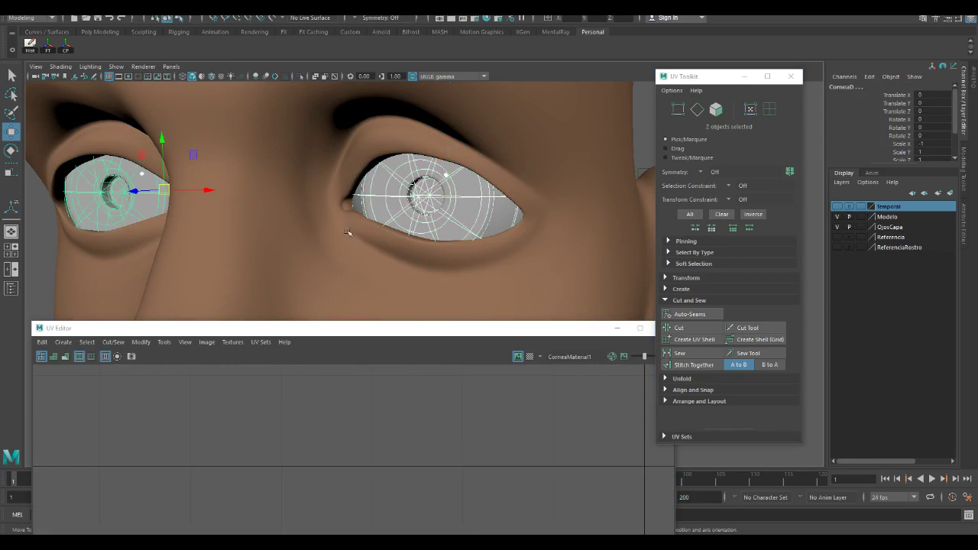
right_click(899, 229)
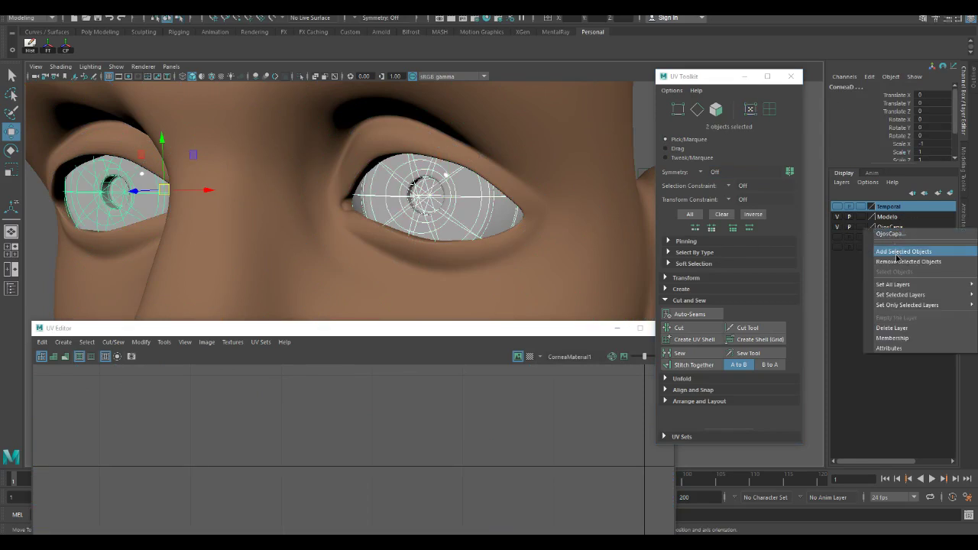
left_click(897, 254)
left_click(838, 227)
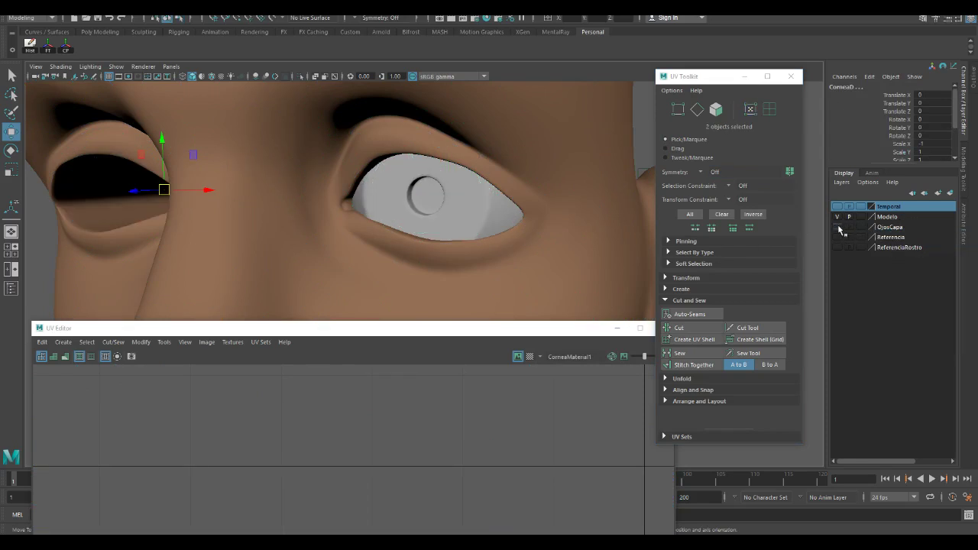
Add the remaining visible eyeball to the hidden OjosCapa layer so both eye sockets are exposed
left_click(468, 207)
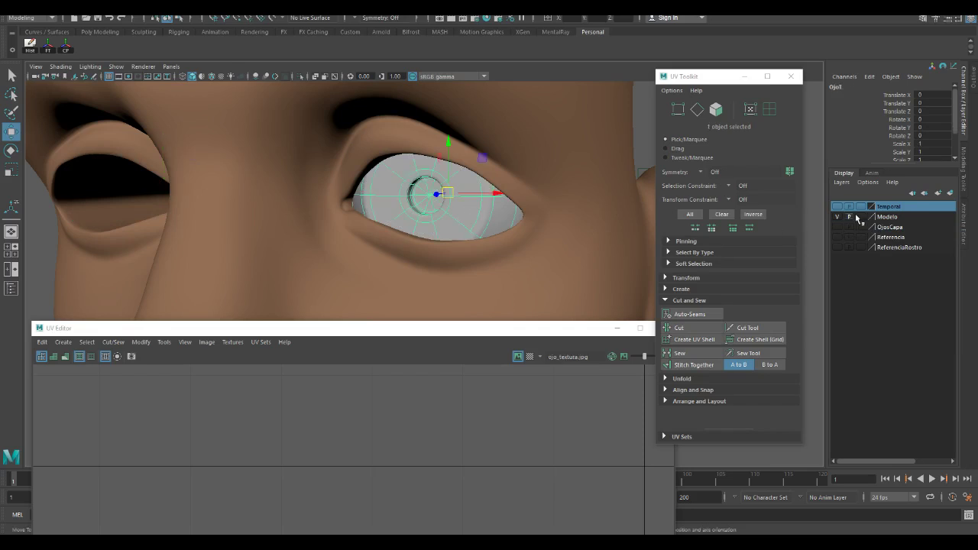
right_click(887, 229)
left_click(884, 235)
left_click(573, 222)
right_click(890, 231)
left_click(891, 252)
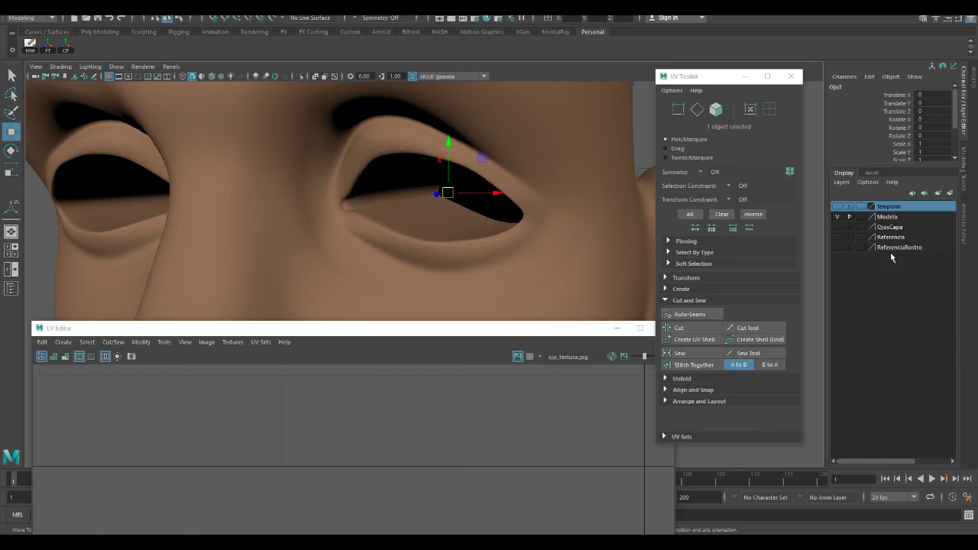
Select the closed edge loop inside the eyelids of both eye sockets on the character model
left_click(413, 208)
right_click_drag(411, 211, 411, 184)
double_click(397, 231)
double_click(397, 227, "shift")
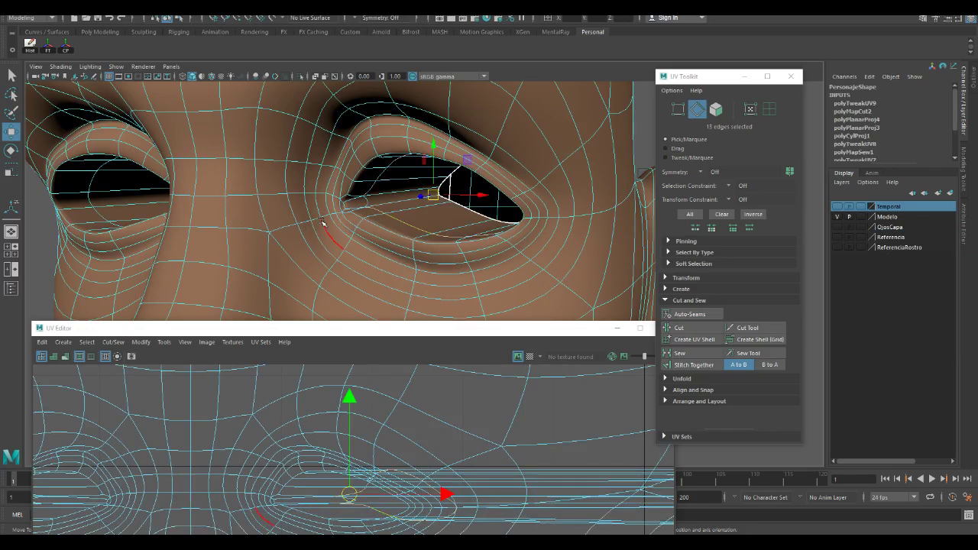
key("q")
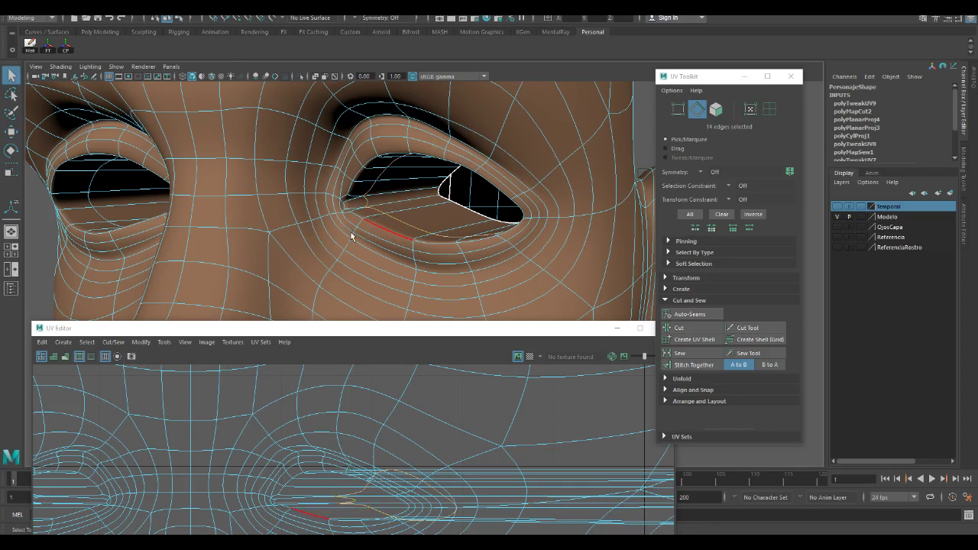
left_click(312, 239, "shift")
left_click_drag(312, 240, 397, 249, "alt")
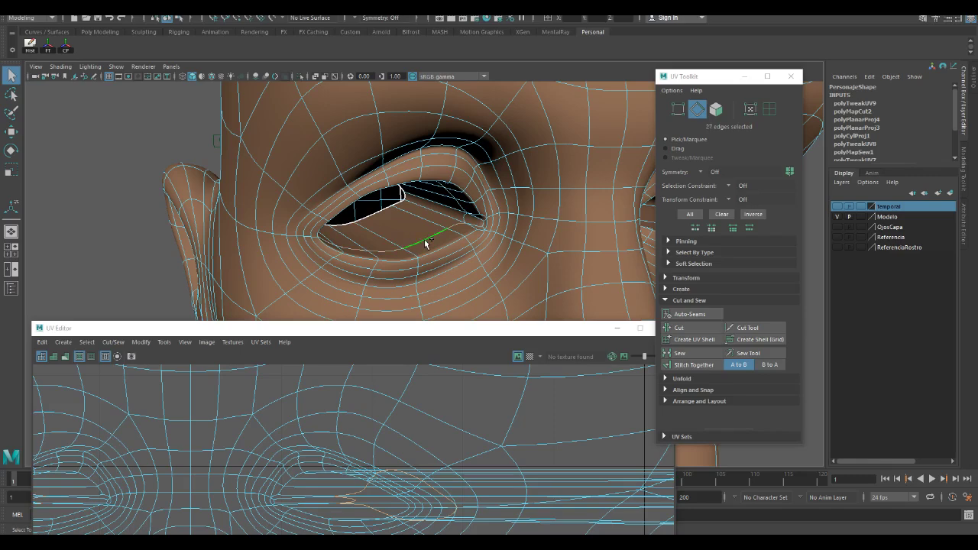
left_click(458, 223, "shift")
Cut the UVs along the selected eyelid edge loops of both eye sockets
left_click_drag(440, 332, 467, 52)
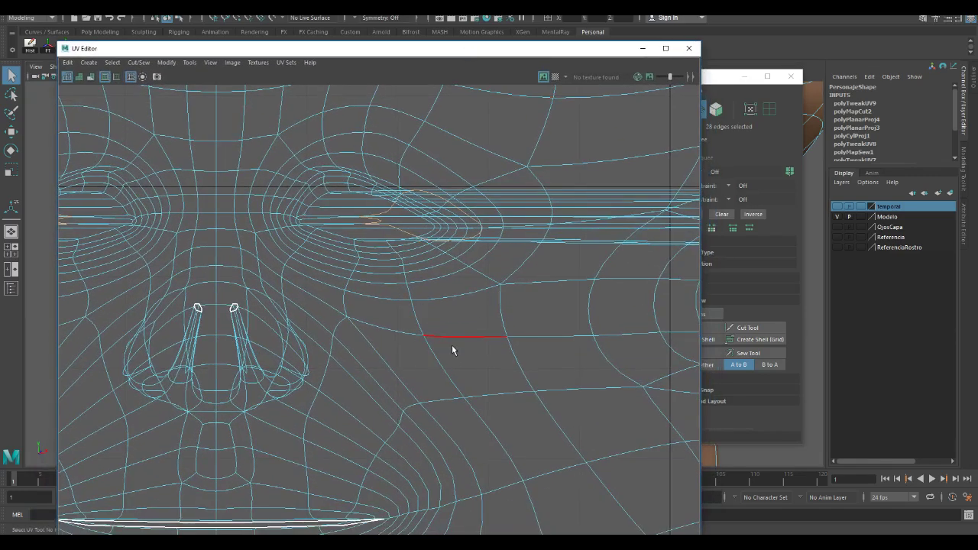
scroll(453, 350, "down", 5)
left_click_drag(707, 76, 761, 57)
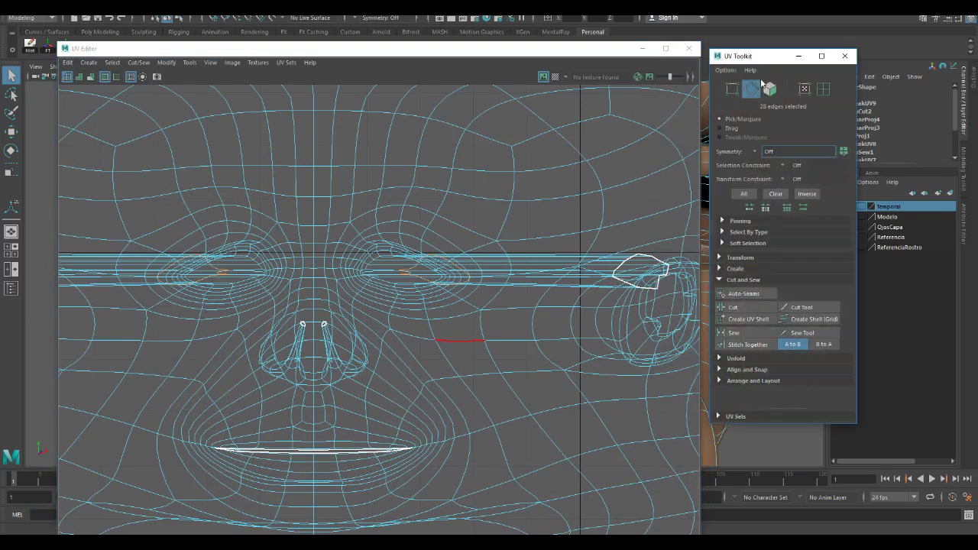
left_click(728, 306)
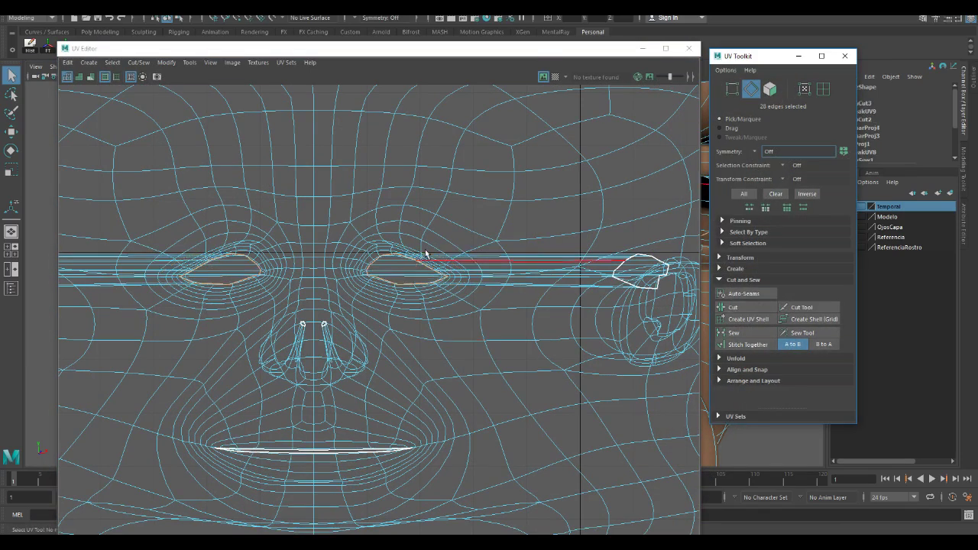
Select the inner socket shell of the left eye in the UV layout and move it up above the head shell
scroll(425, 254, "down", 3)
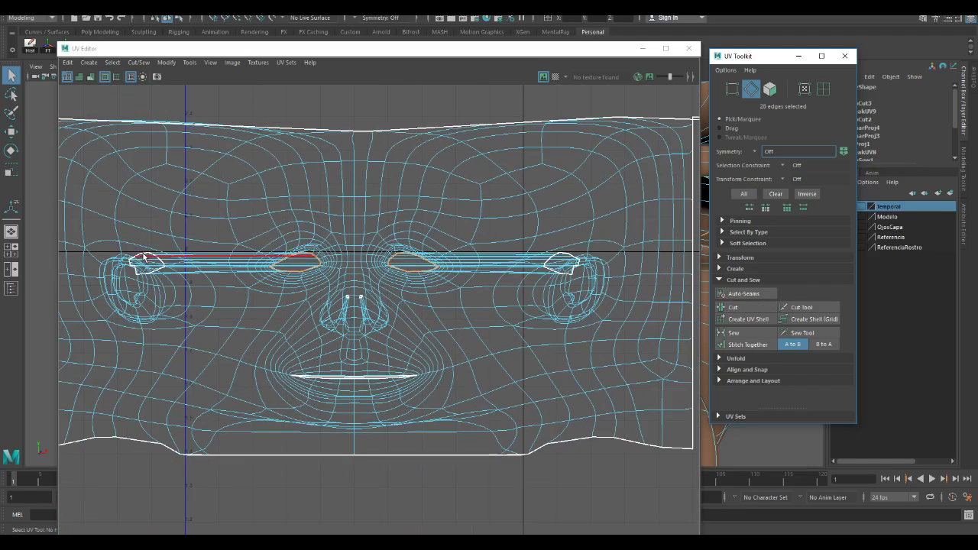
right_click_drag(145, 256, 158, 254)
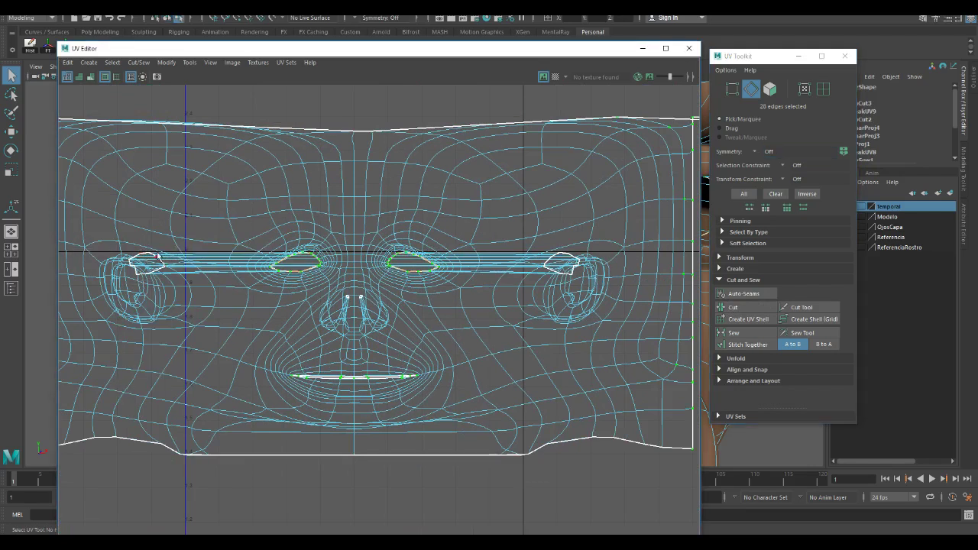
left_click(146, 253)
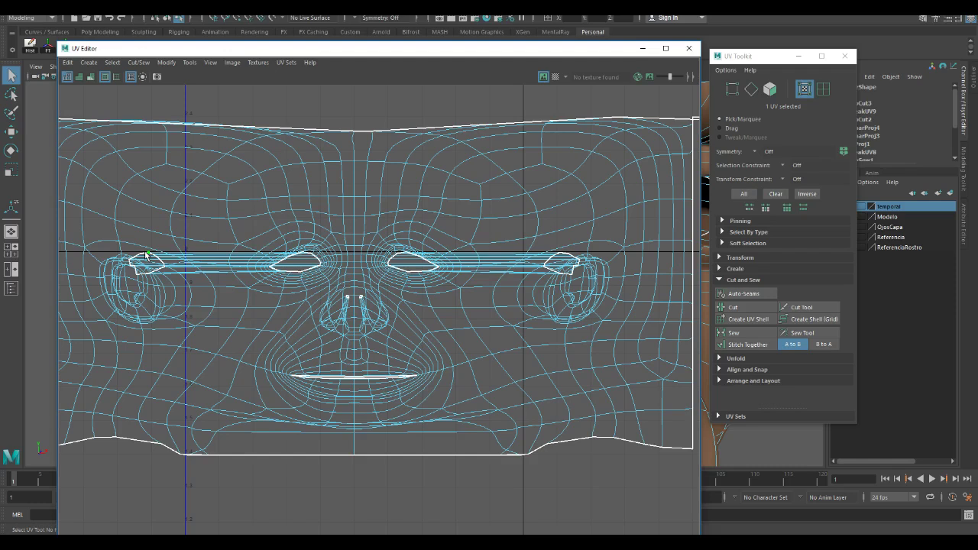
right_click_drag(147, 254, 191, 271)
scroll(329, 298, "down", 3)
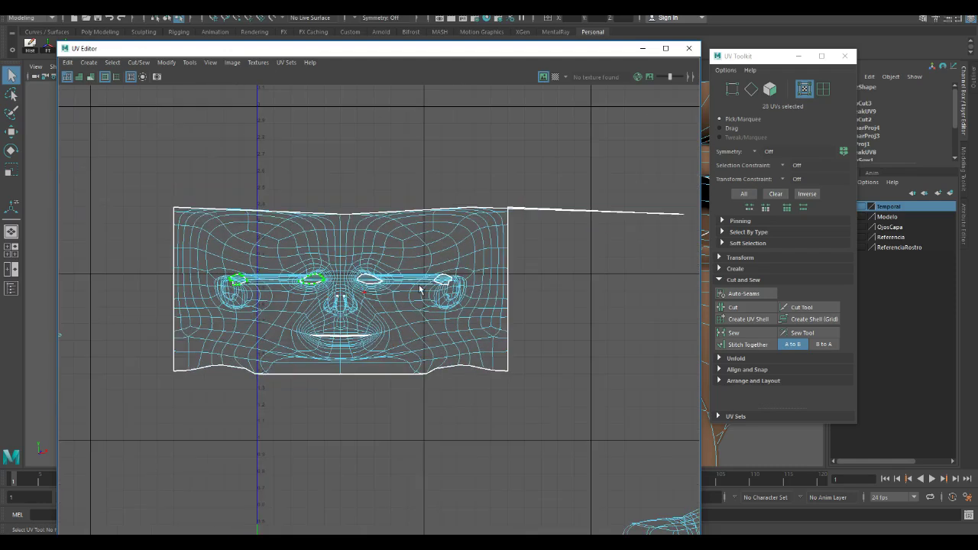
key("w")
left_click(277, 181)
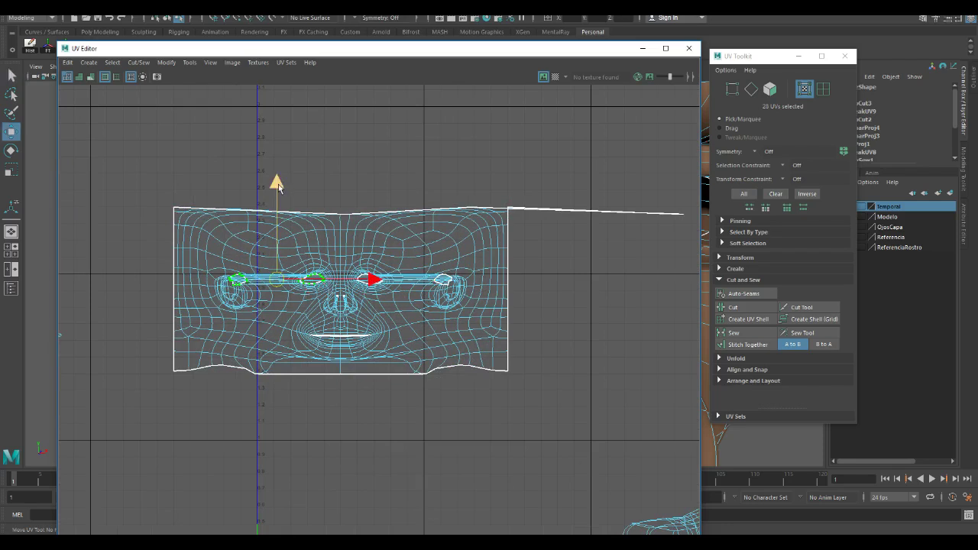
middle_click_drag(284, 157, 275, 36)
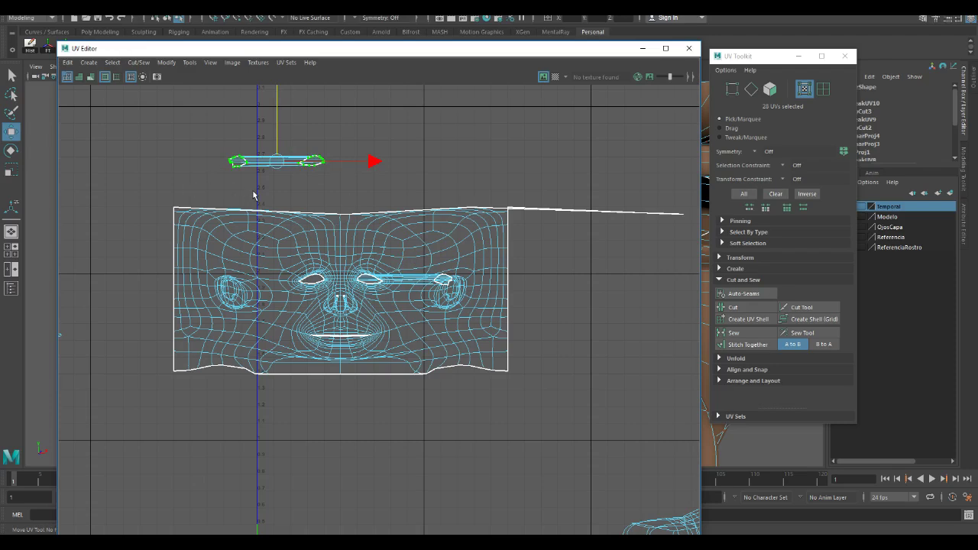
Select the right eye's inner socket shell in the UV layout and move it up above the head shell
scroll(343, 236, "up", 5)
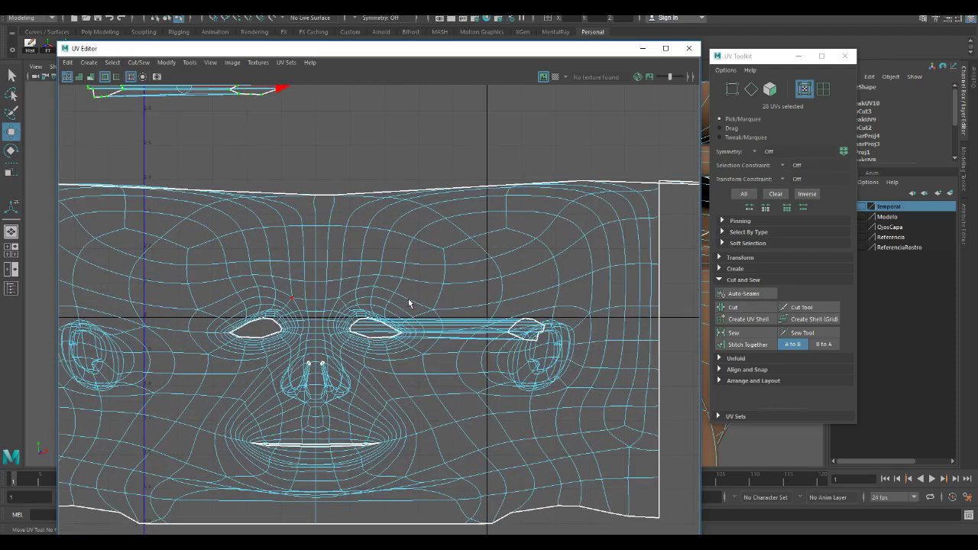
scroll(357, 251, "up", 5)
middle_click_drag(583, 321, 559, 306, "alt")
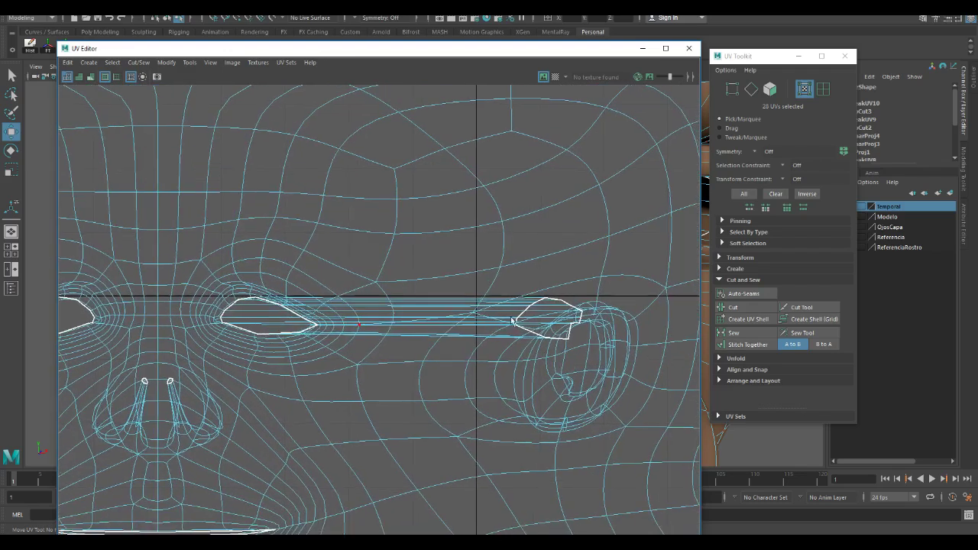
left_click(560, 300)
right_click_drag(561, 300, 588, 313, "shift")
scroll(473, 275, "down", 6)
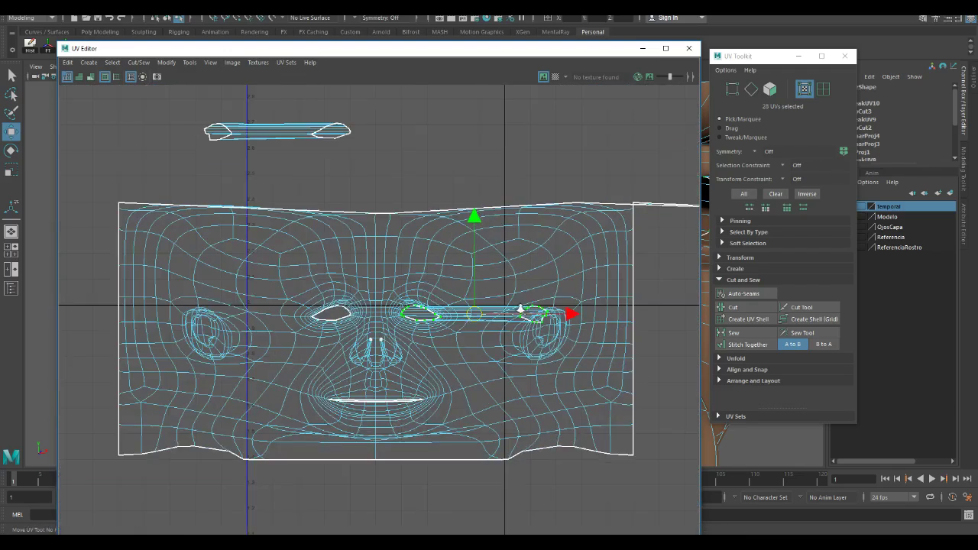
middle_click_drag(488, 143, 489, 90)
scroll(425, 318, "up", 2)
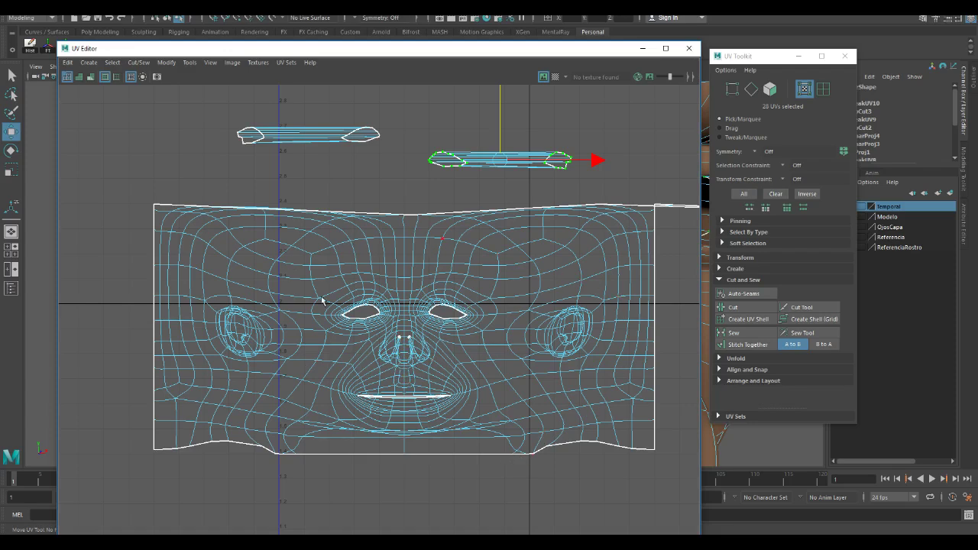
Bring the stray UVs stretched beyond the head shell's right side back above the forehead and separate the two points
middle_click_drag(363, 301, 290, 313, "alt")
scroll(271, 322, "down", 2)
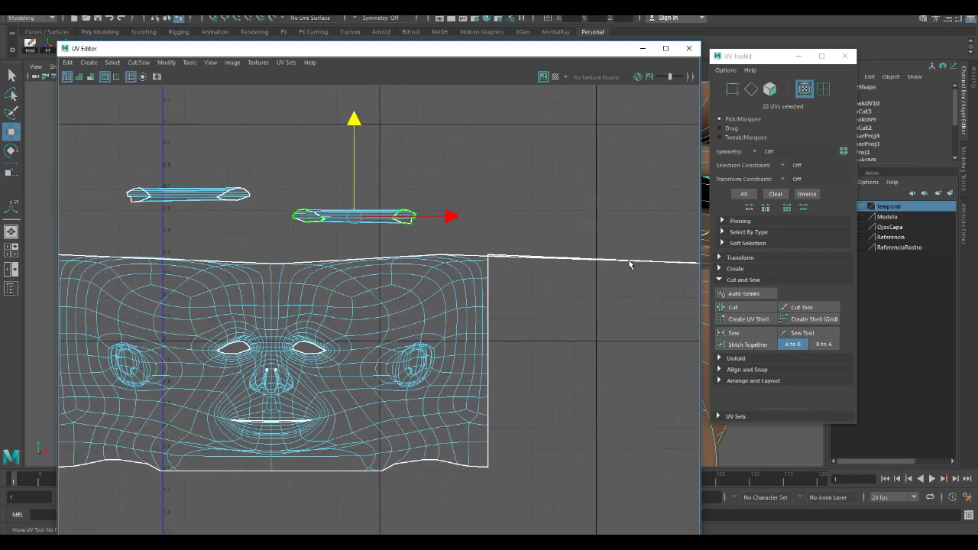
middle_click_drag(394, 297, 315, 299, "alt")
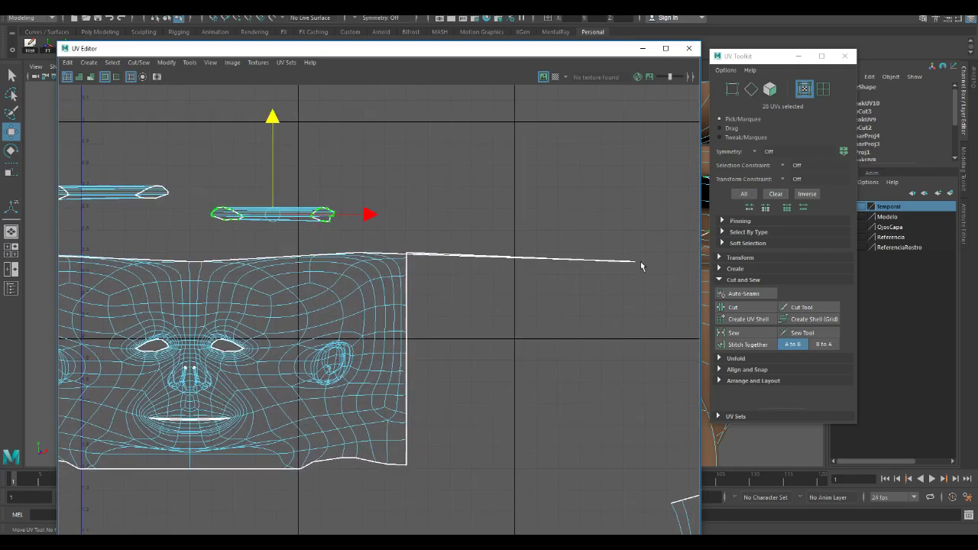
left_click_drag(610, 245, 276, 238)
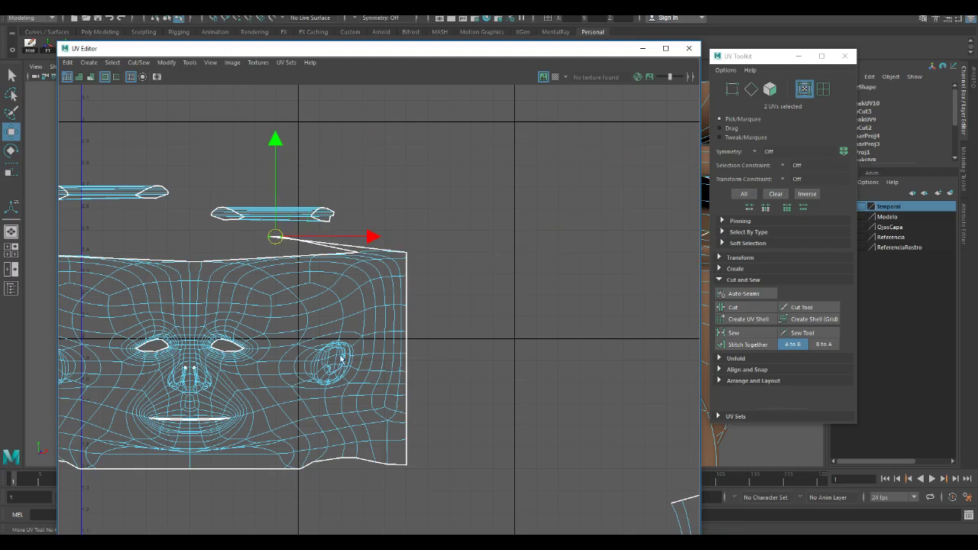
scroll(342, 358, "up", 6)
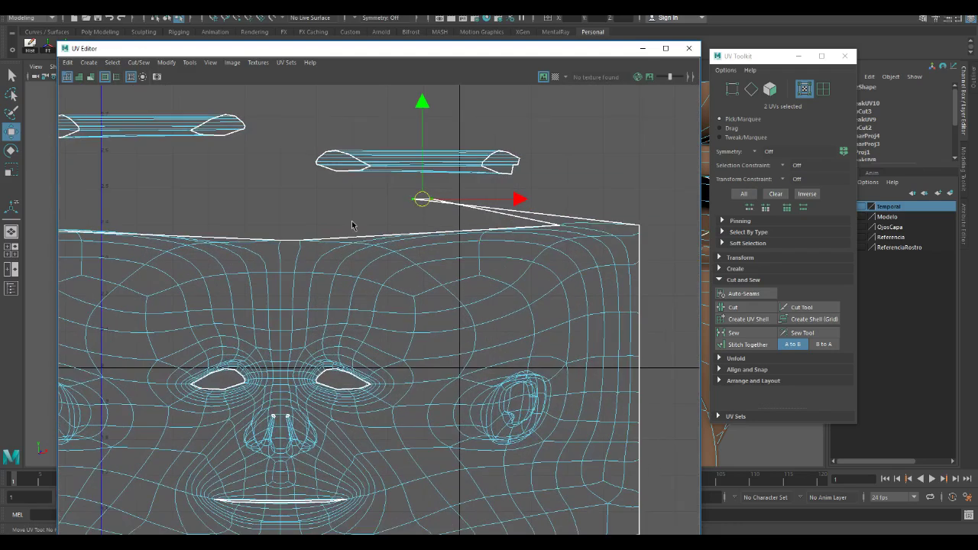
left_click(352, 224)
left_click(432, 200)
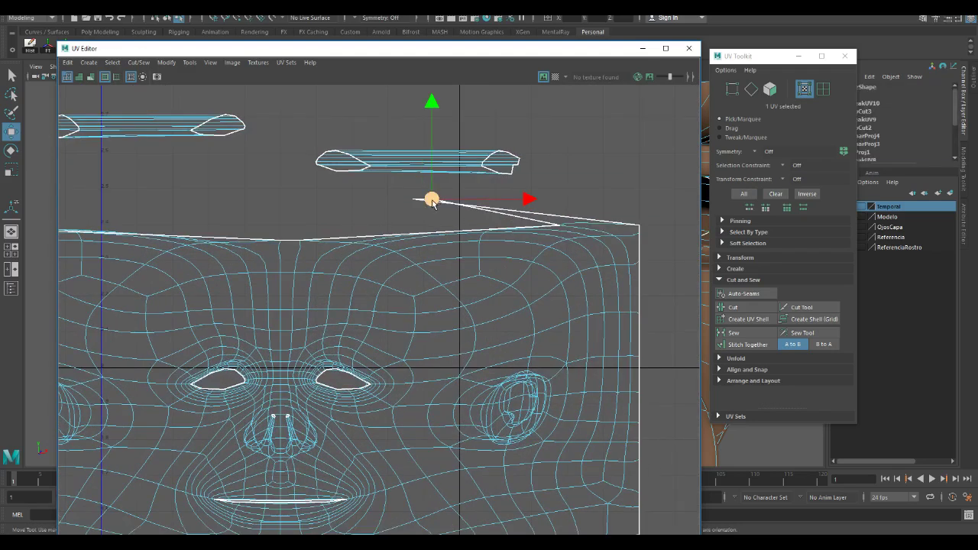
left_click_drag(432, 202, 408, 227)
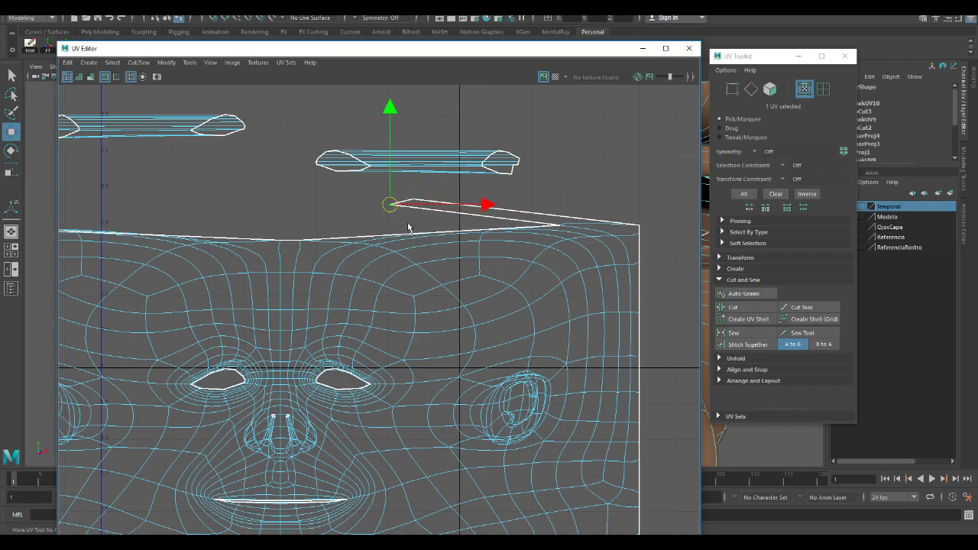
Sew the open border edge beside the relocated UVs at the upper edge of the head shell
right_click_drag(438, 234, 441, 207)
left_click(364, 239)
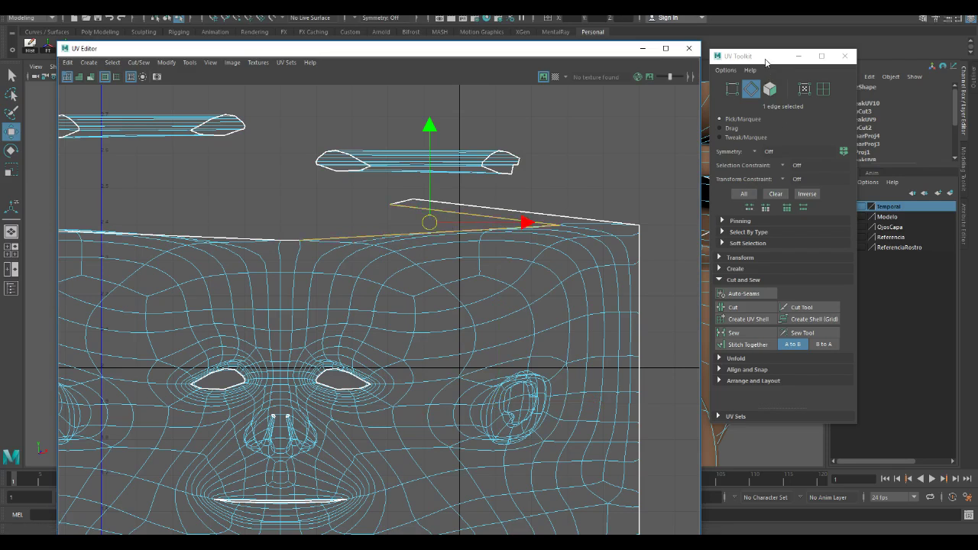
left_click_drag(765, 59, 740, 48)
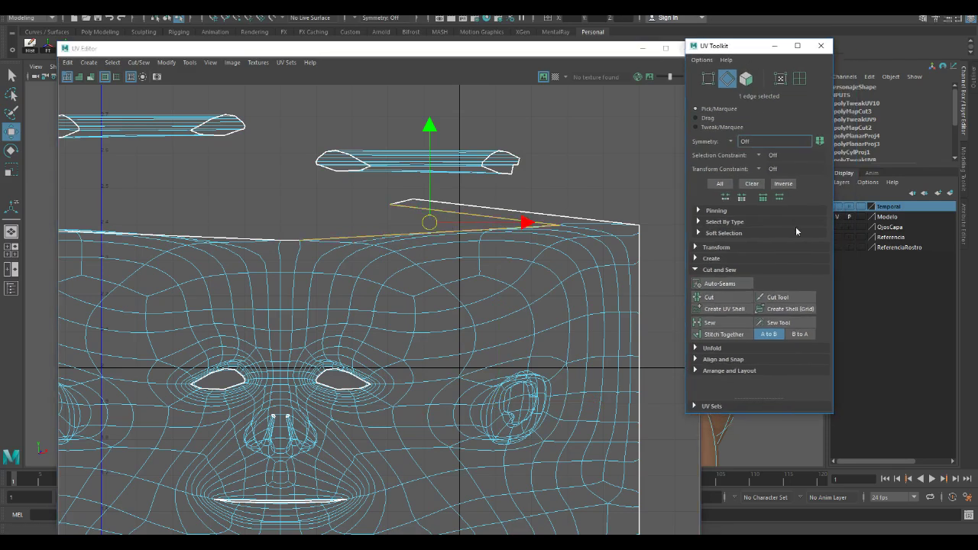
left_click(712, 325)
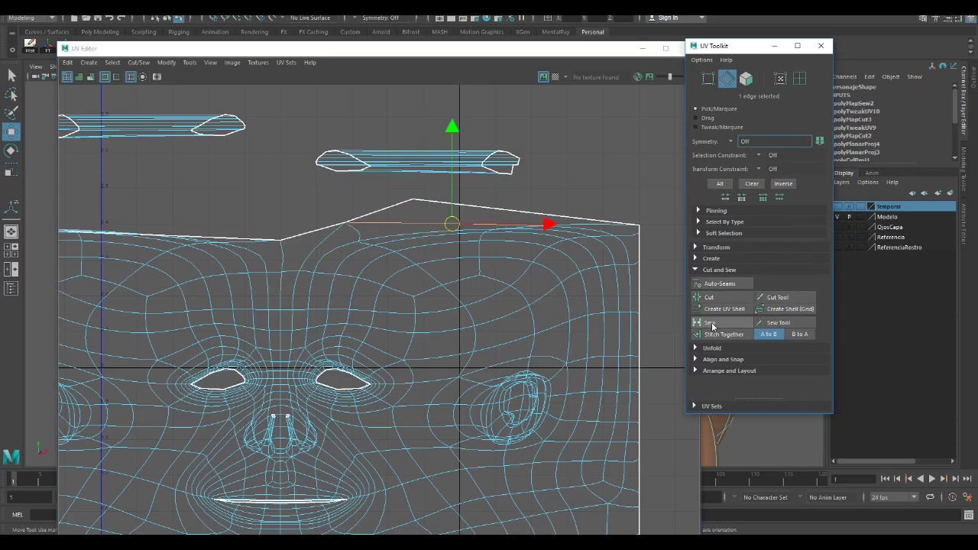
scroll(416, 283, "down", 2)
scroll(417, 282, "down", 3)
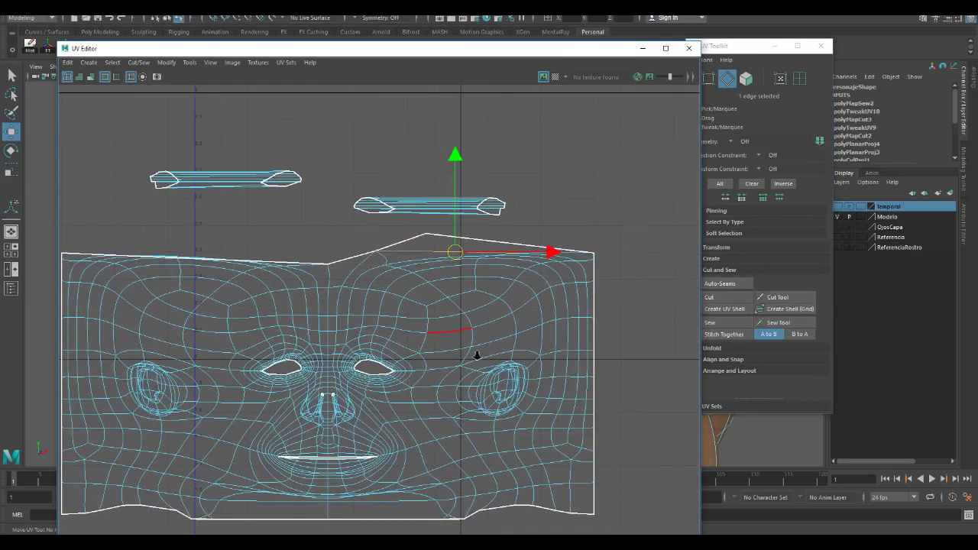
Try to unfold the rows of UVs along the head shell's upper border, and undo the change
middle_click_drag(439, 336, 484, 321, "alt")
right_click(484, 317)
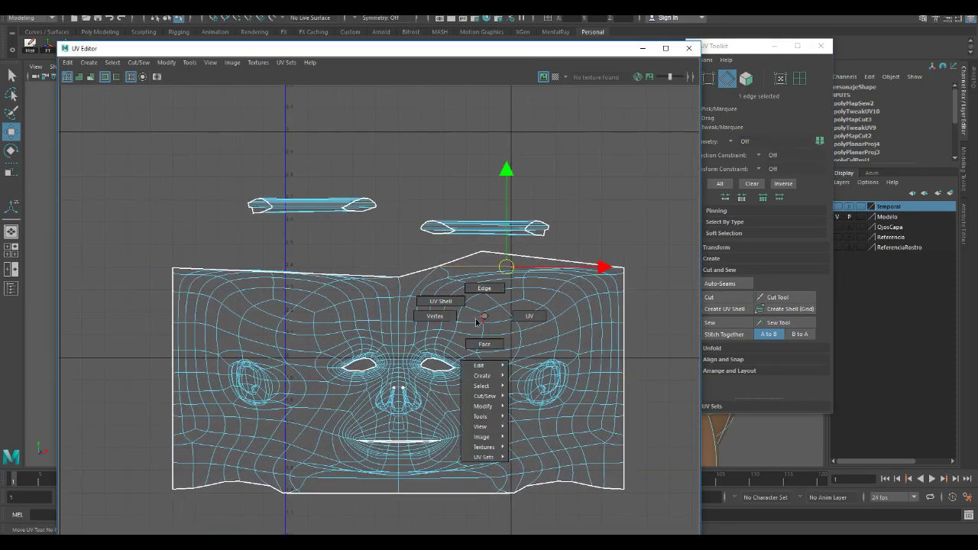
right_click_drag(475, 321, 530, 317)
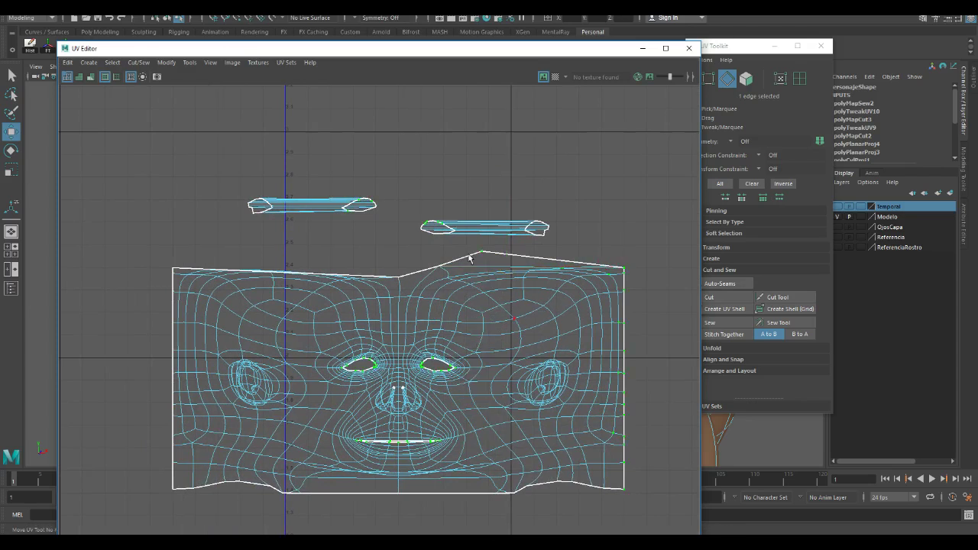
left_click_drag(167, 238, 635, 291)
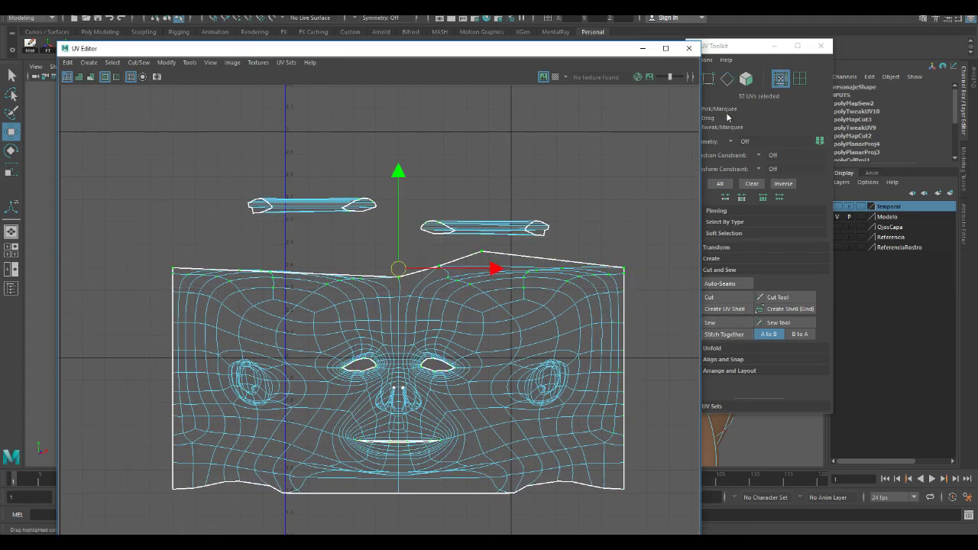
left_click_drag(733, 46, 799, 36)
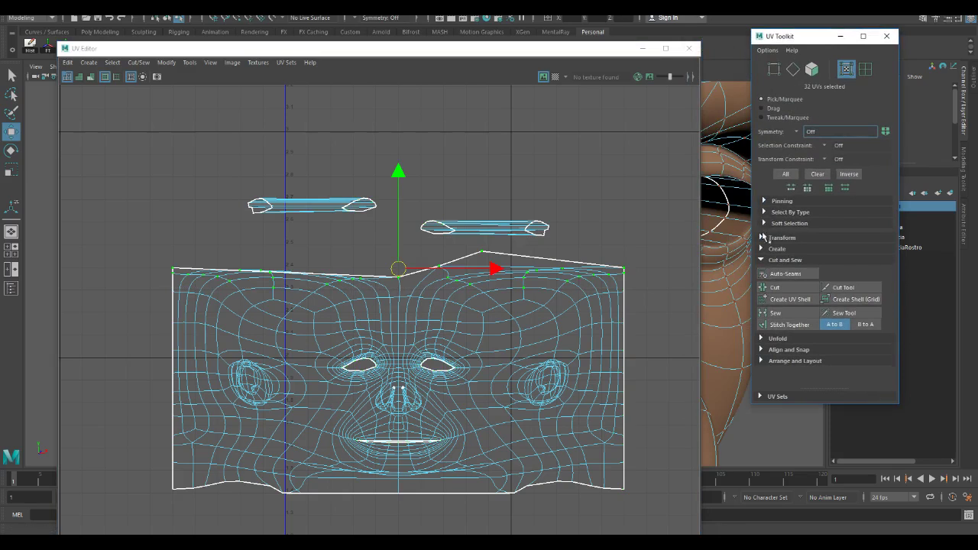
left_click(762, 261)
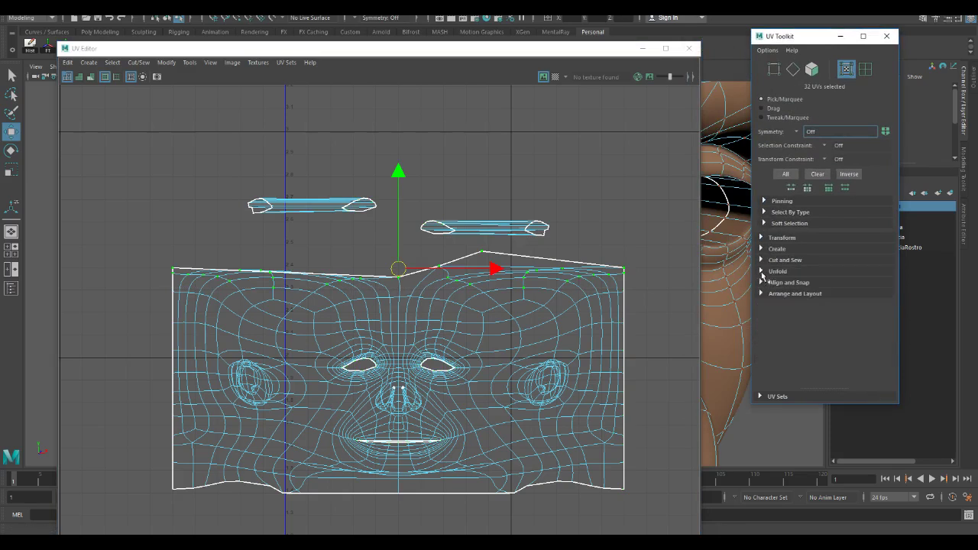
left_click(762, 272)
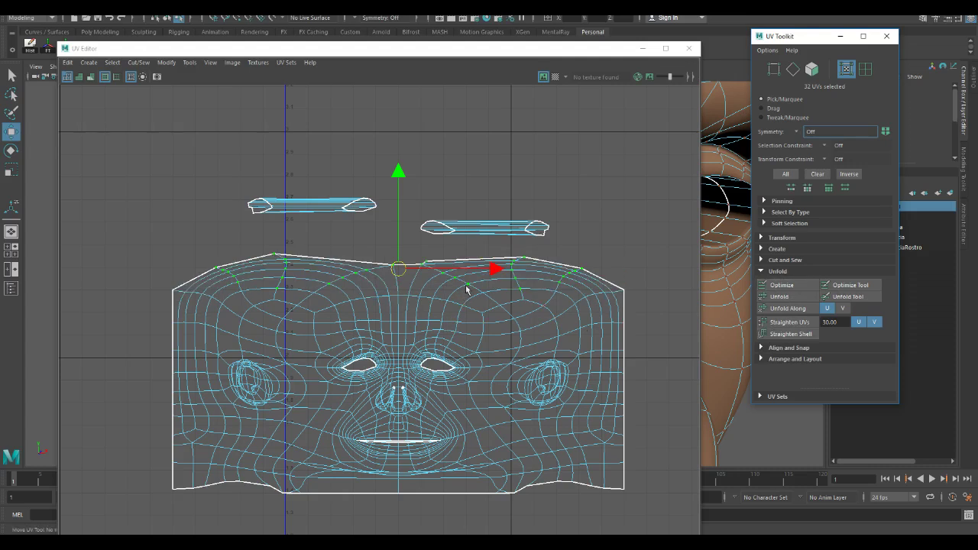
scroll(467, 289, "up", 5)
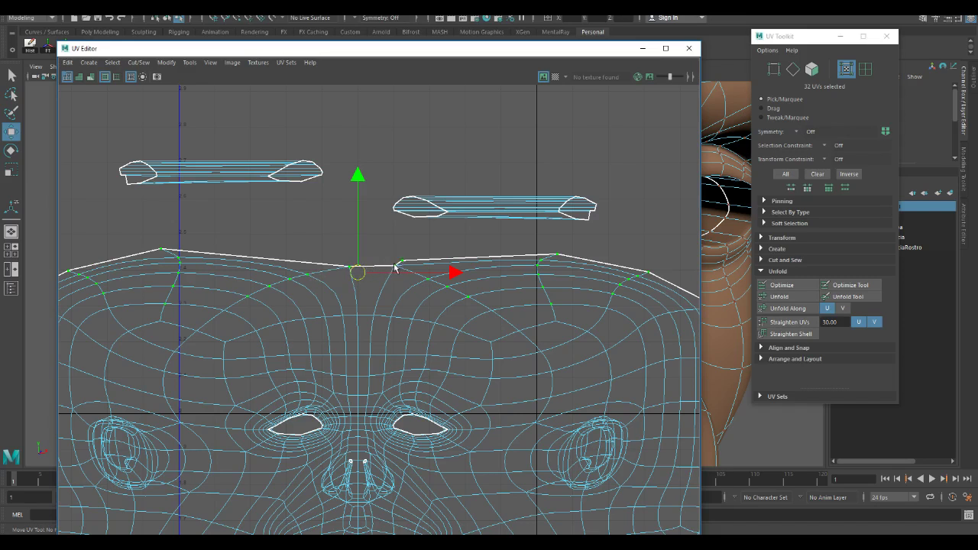
key("ctrl+z")
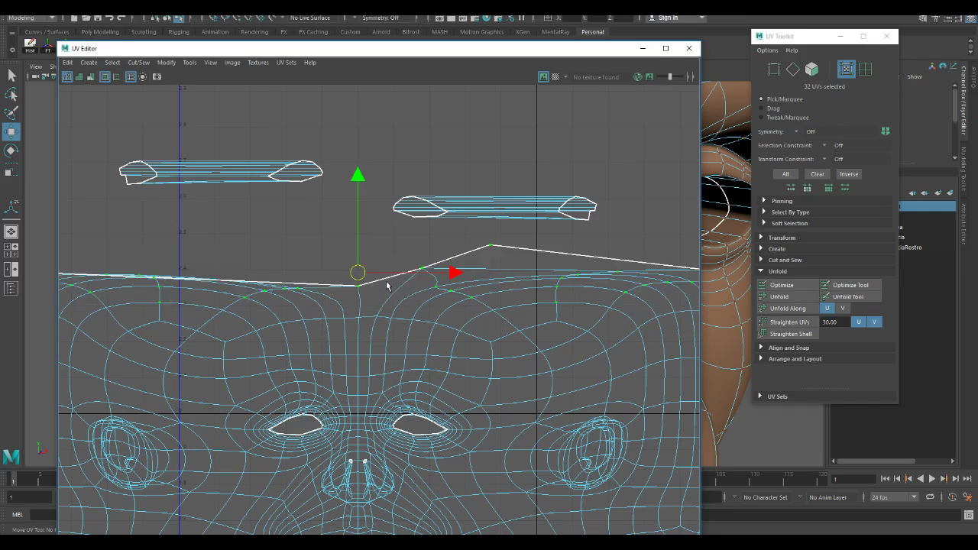
Sew the remaining raised border edge above the forehead to close the gap in the head shell's upper border
right_click(472, 252)
right_click_drag(473, 253, 472, 223)
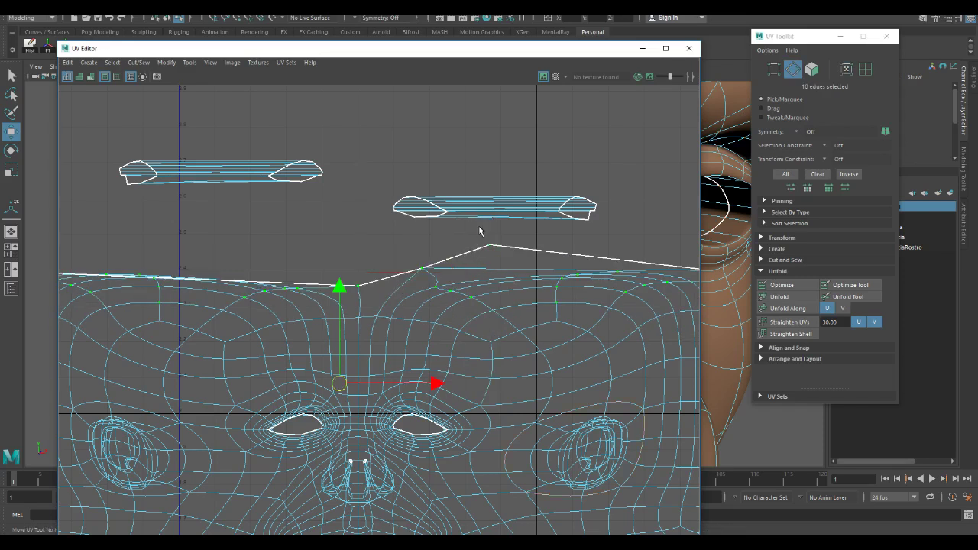
left_click(470, 252)
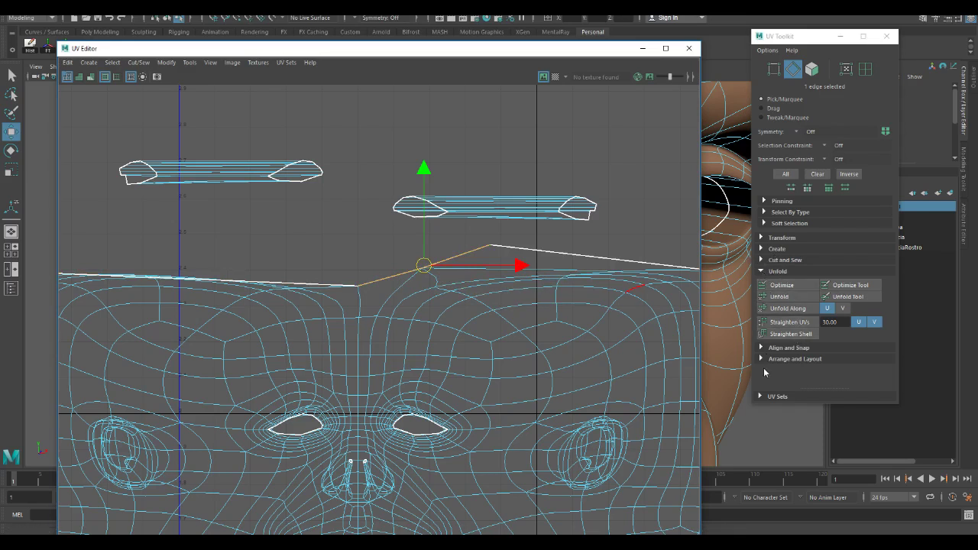
left_click(762, 261)
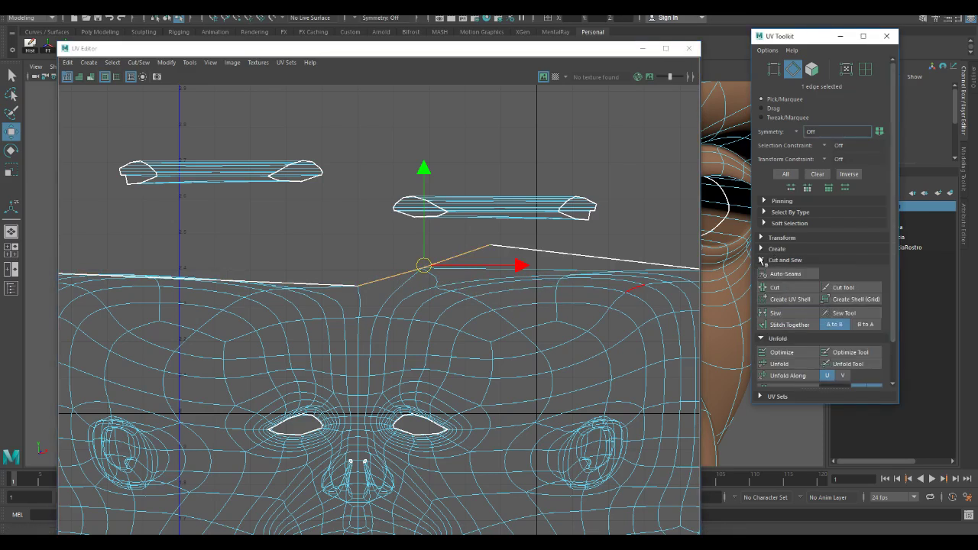
left_click(777, 314)
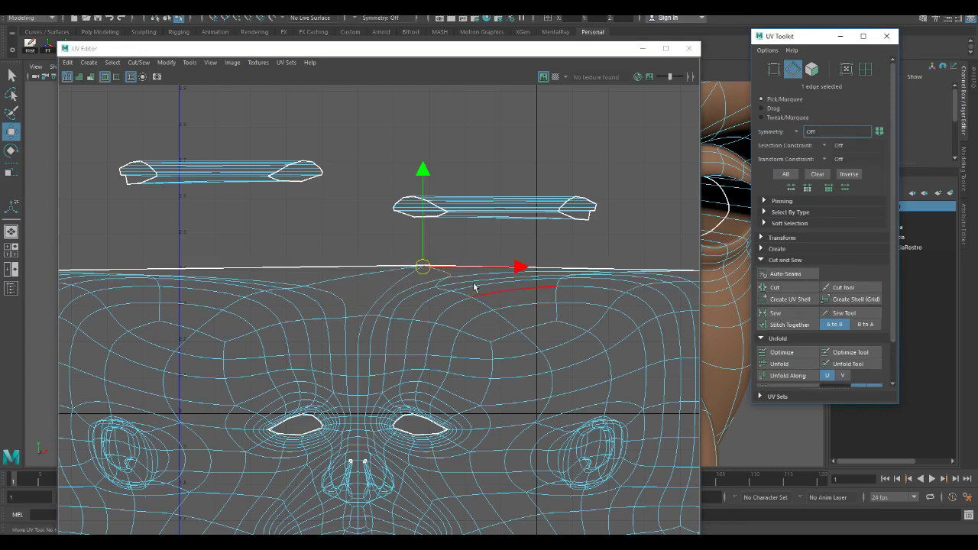
Optimize the rows of UVs along the head shell's upper border to even out their spacing
scroll(420, 279, "down", 3)
right_click_drag(421, 280, 453, 295)
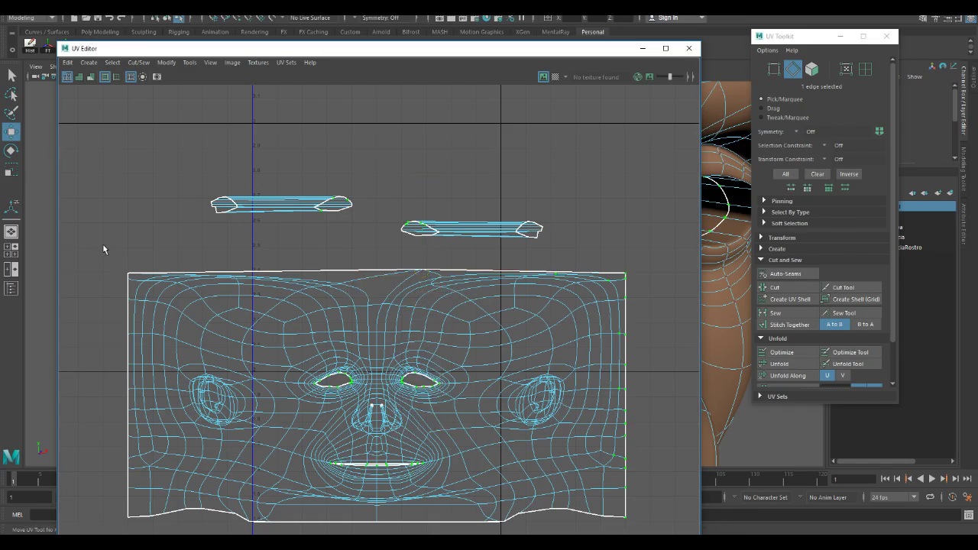
left_click_drag(104, 245, 674, 295)
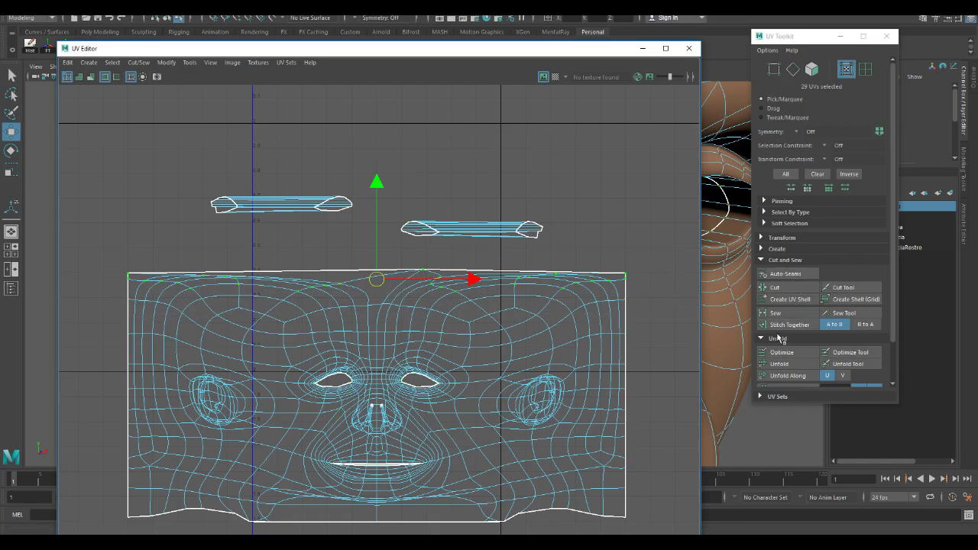
left_click(761, 260)
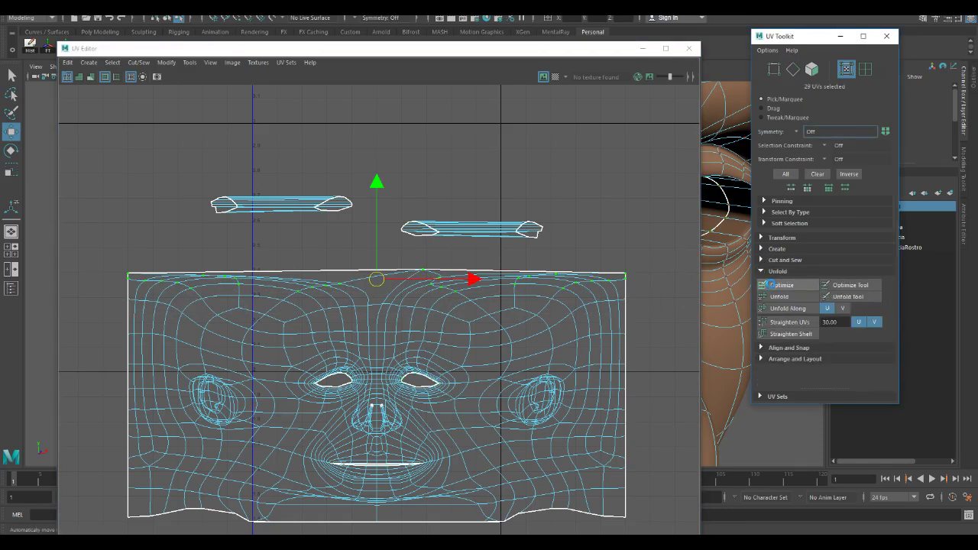
left_click(771, 284)
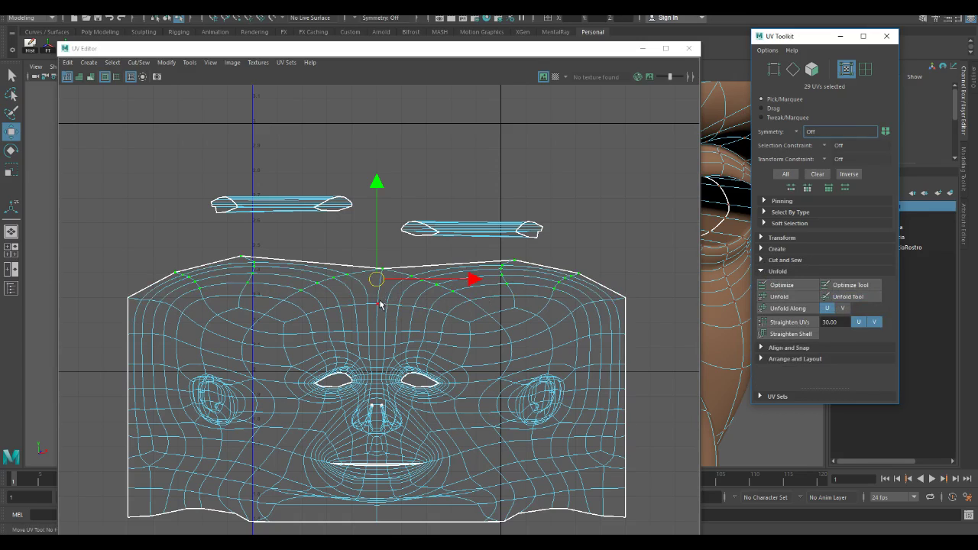
Cut the vertical centre edge running down from the head shell's upper border into the forehead
mouse_move(379, 304)
right_mouse_down()
mouse_move(382, 277)
mouse_move(384, 328)
mouse_move(380, 275)
mouse_move(380, 285)
right_mouse_up()
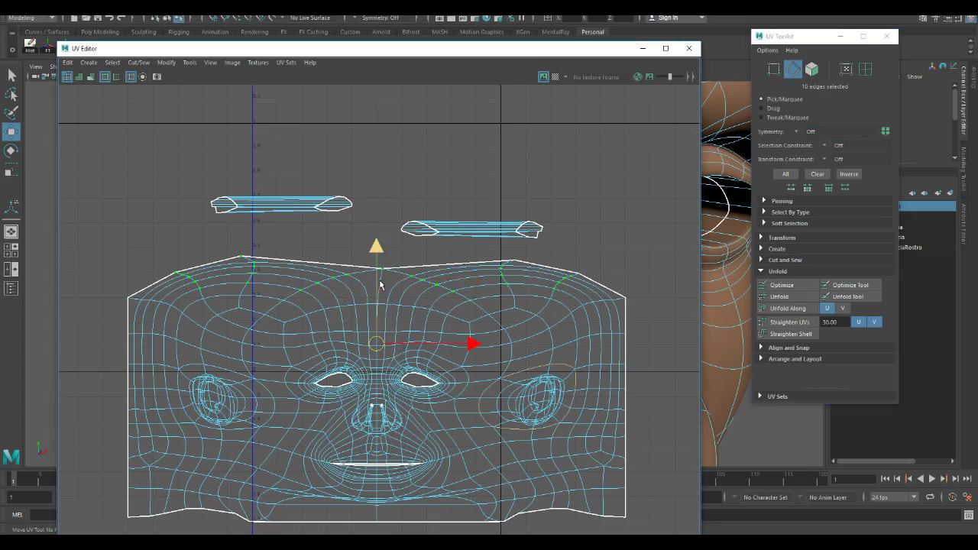
left_click(380, 285)
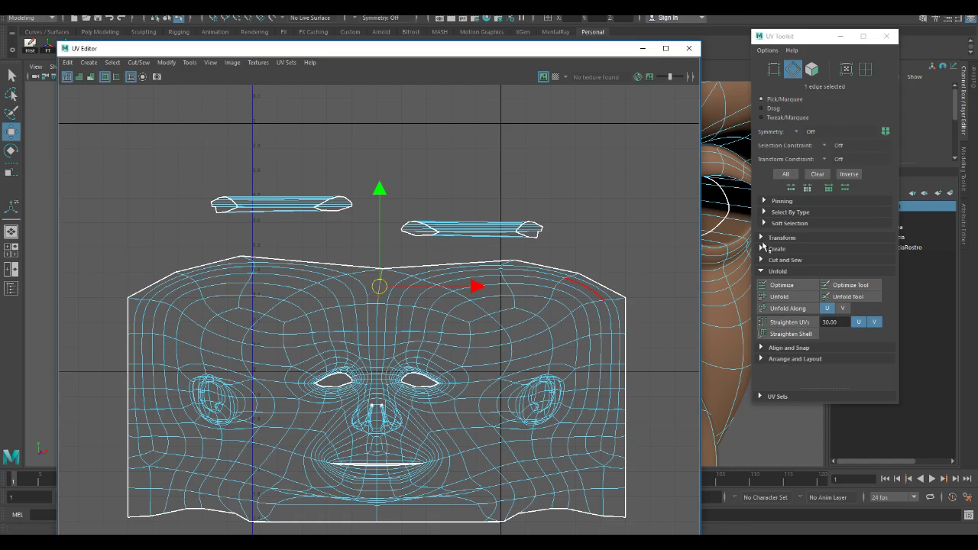
left_click(760, 260)
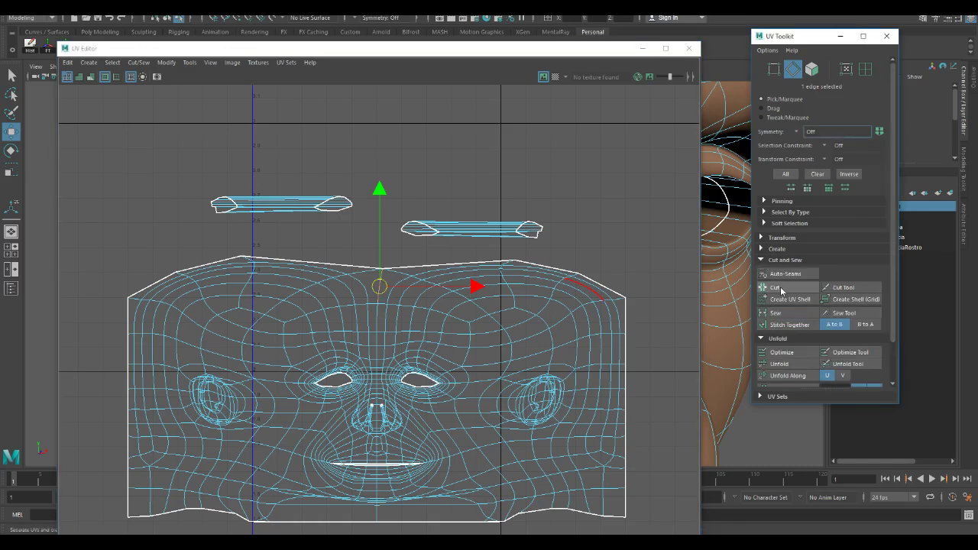
left_click(775, 287)
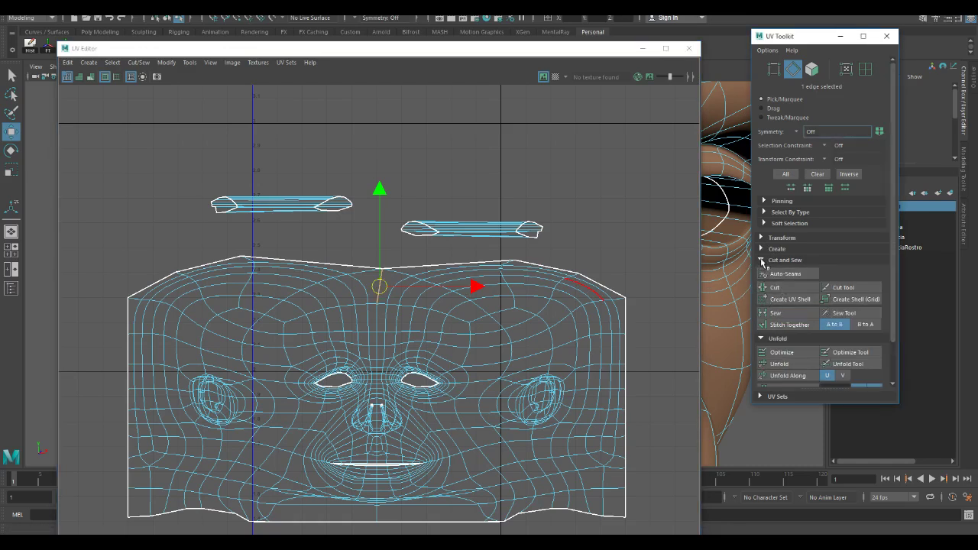
Unfold the upper rows of head UVs on both sides of the new forehead cut
left_click(763, 259)
right_click(429, 311)
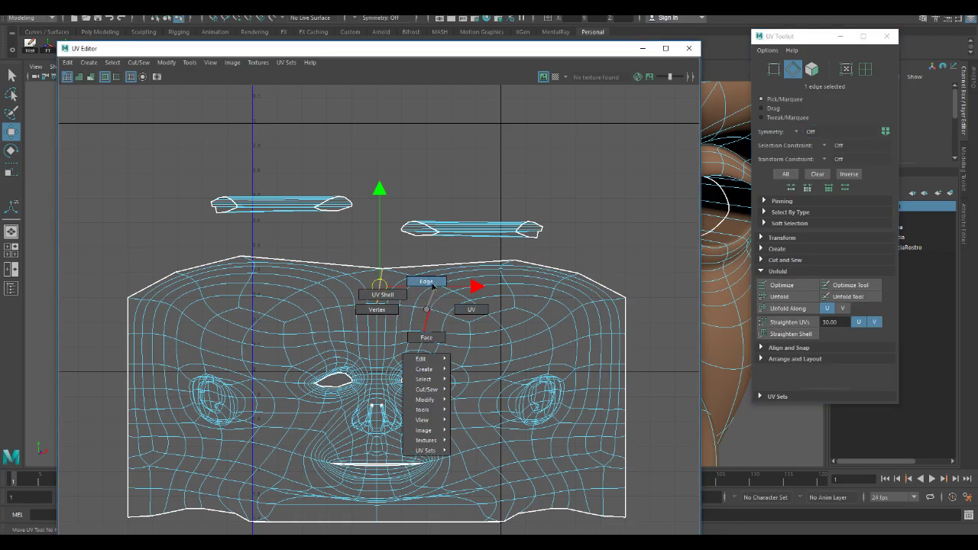
left_click(459, 314)
left_click_drag(106, 226, 638, 309)
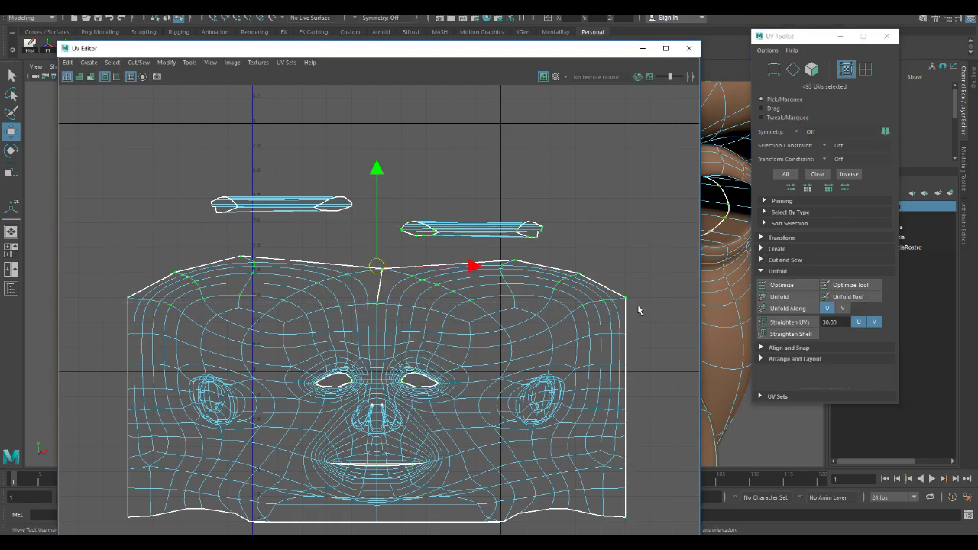
left_click(779, 296)
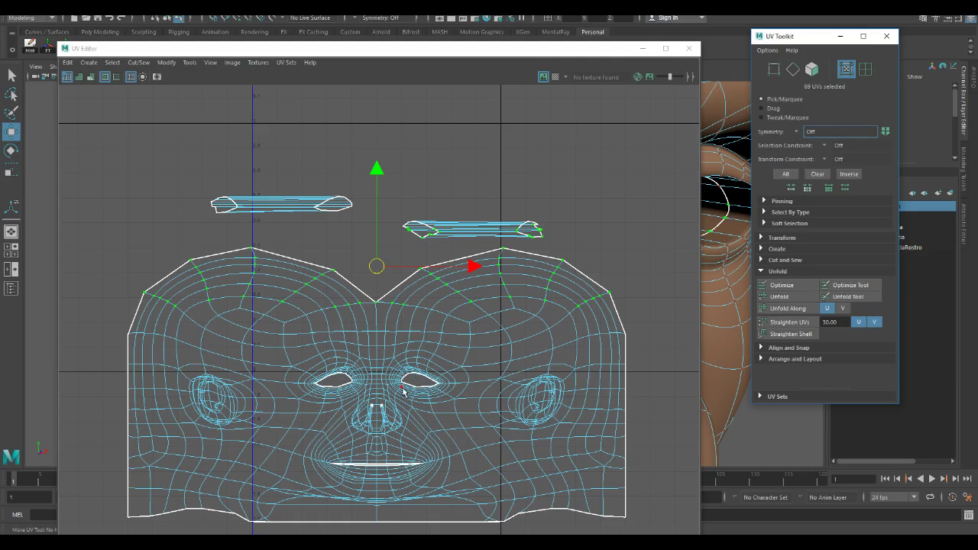
right_click_drag(435, 379, 179, 309, "alt")
middle_click_drag(235, 358, 291, 274, "alt")
right_click_drag(345, 324, 302, 328, "alt")
middle_click_drag(315, 357, 311, 254, "alt")
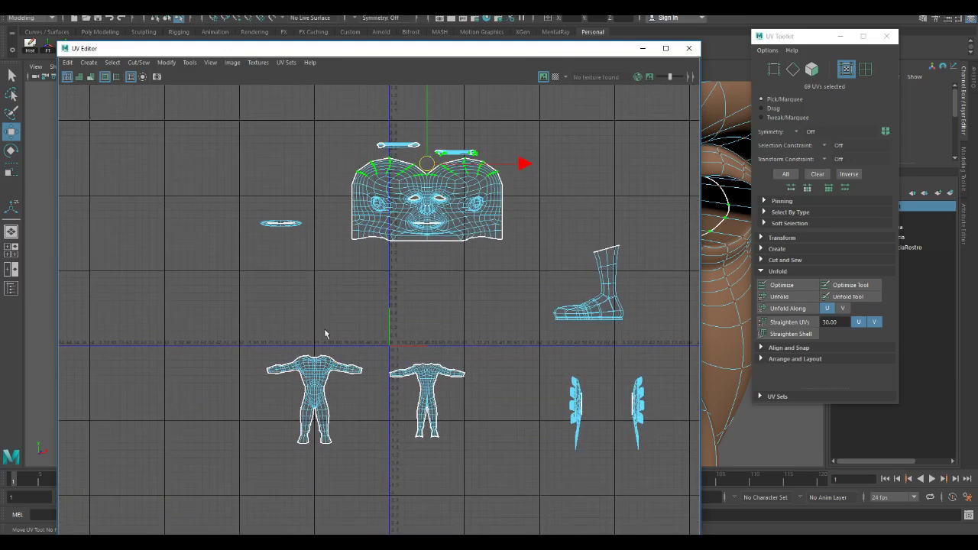